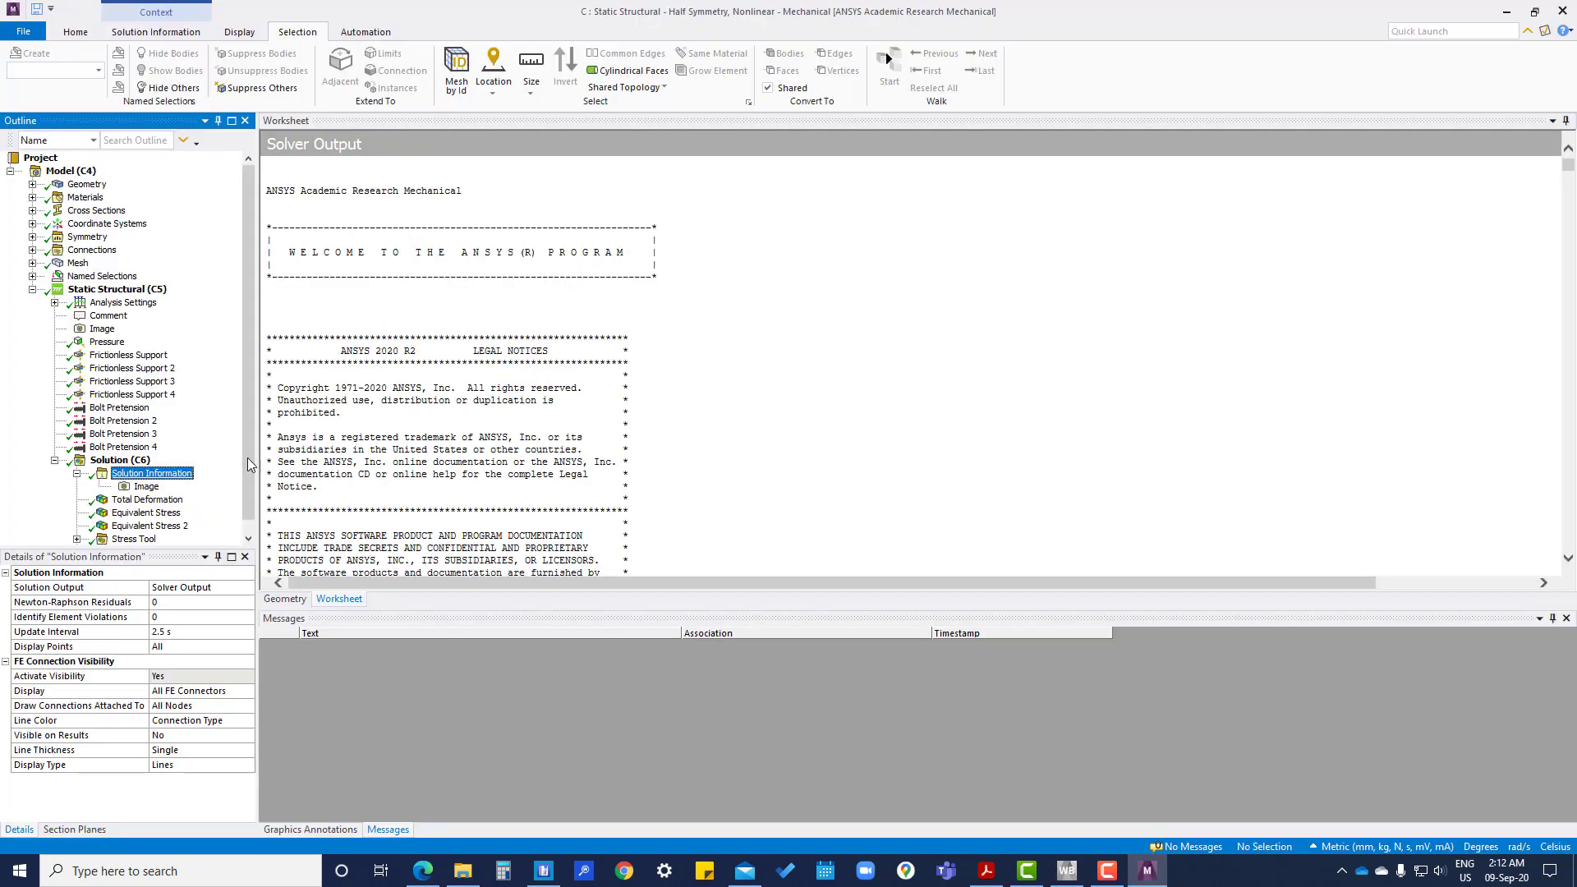
Search the solver output for "sparse" and go to the Distributed Sparse Matrix Direct Solver entry listing the number of equations.
{"action": "left_click", "coordinate": [1013, 331]}
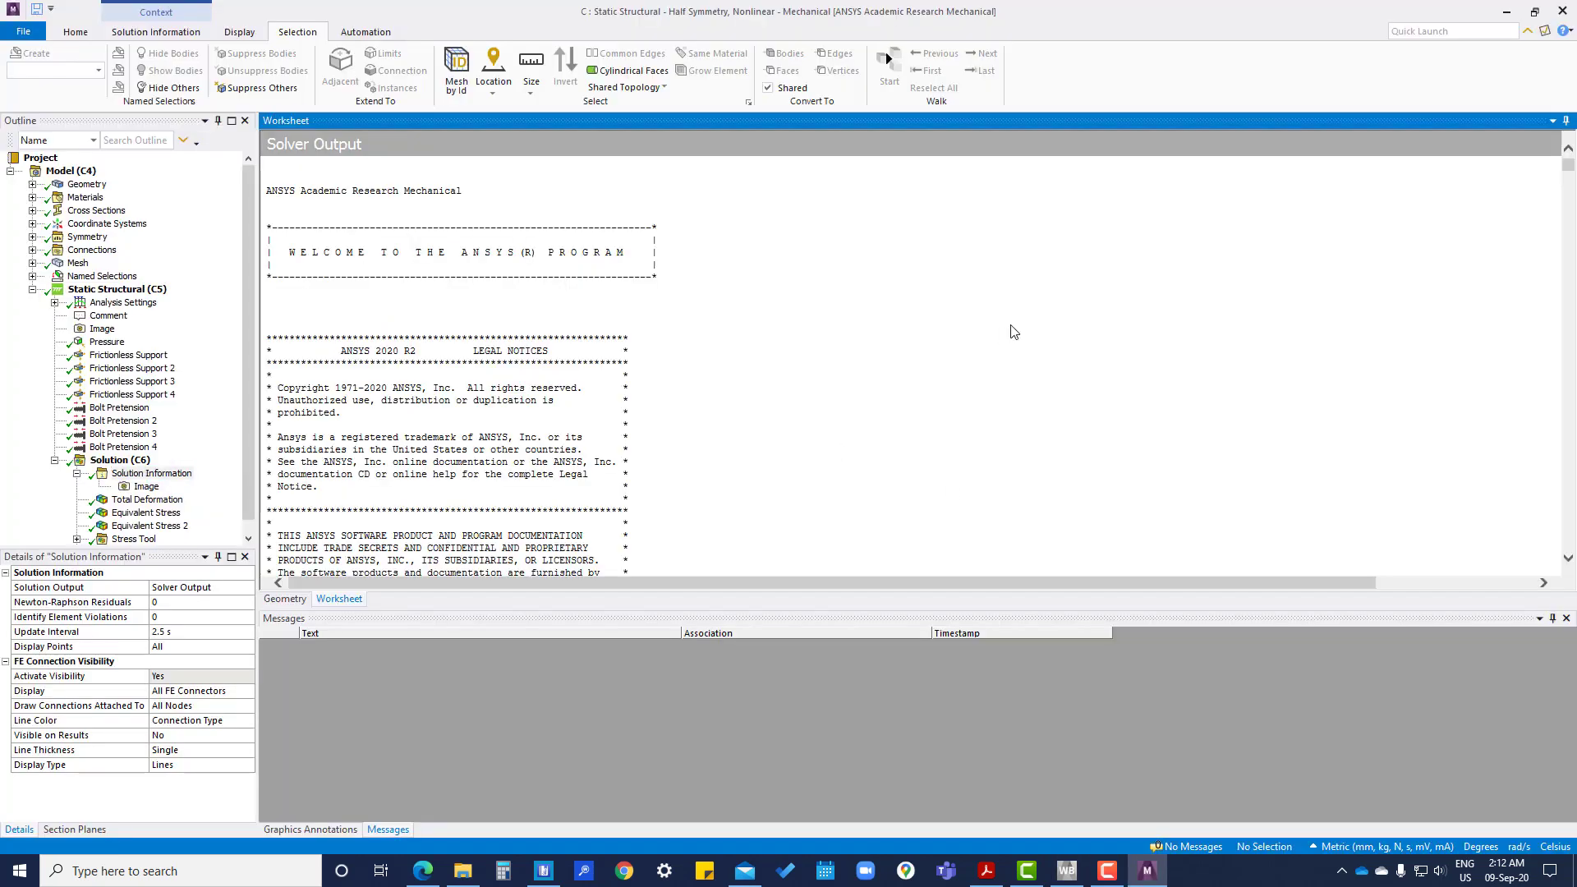
{"action": "key", "text": "ctrl+f"}
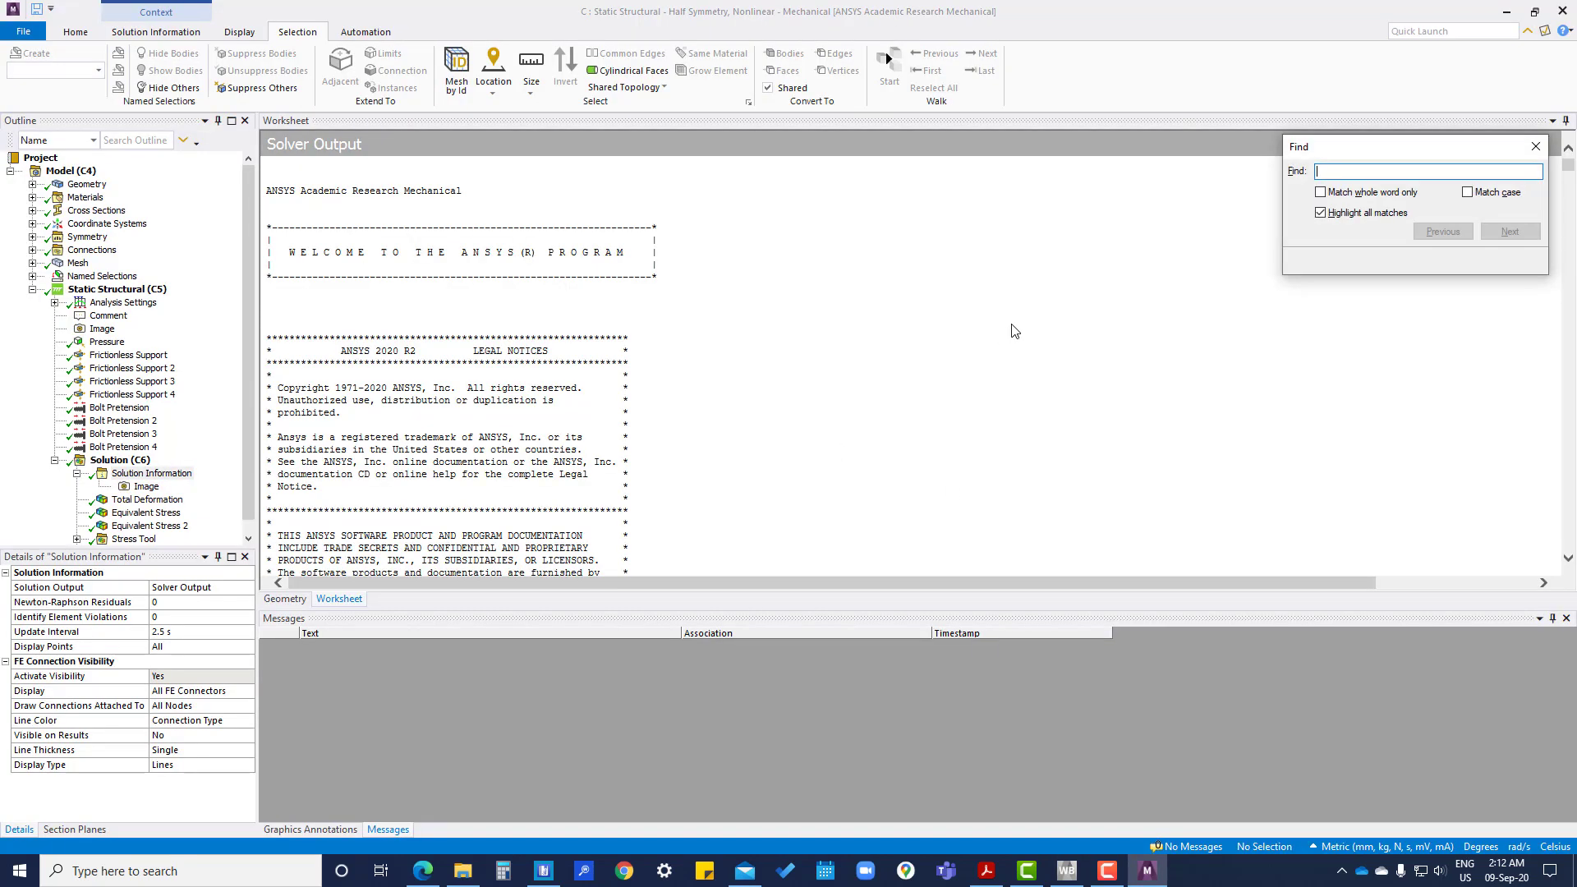
{"action": "type", "text": "sparse"}
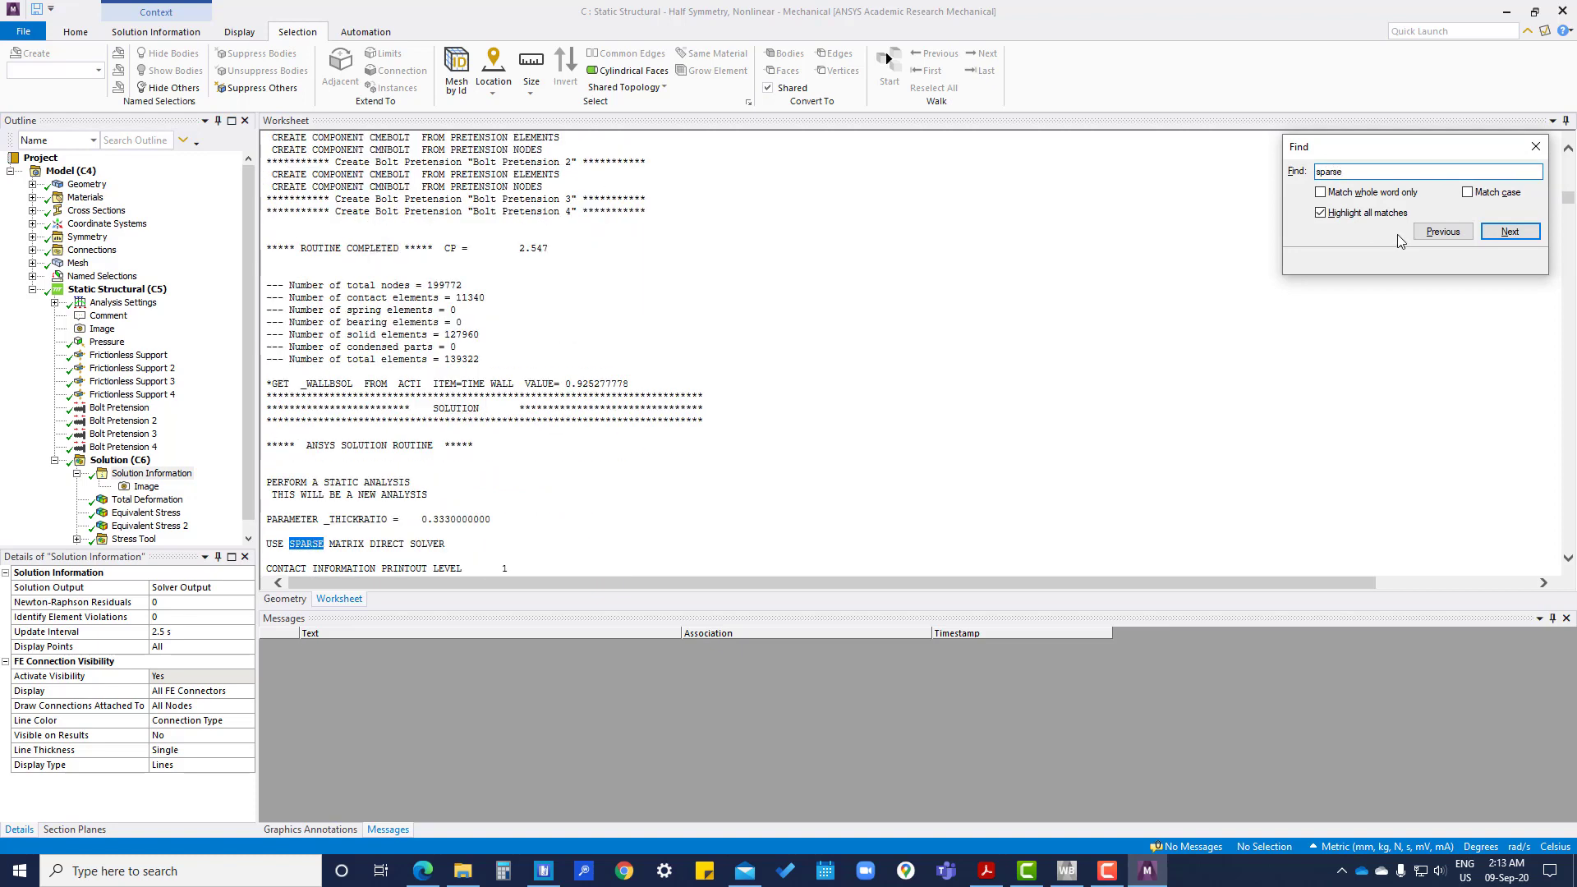
{"action": "left_click", "coordinate": [1510, 232]}
{"action": "left_click", "coordinate": [1510, 231]}
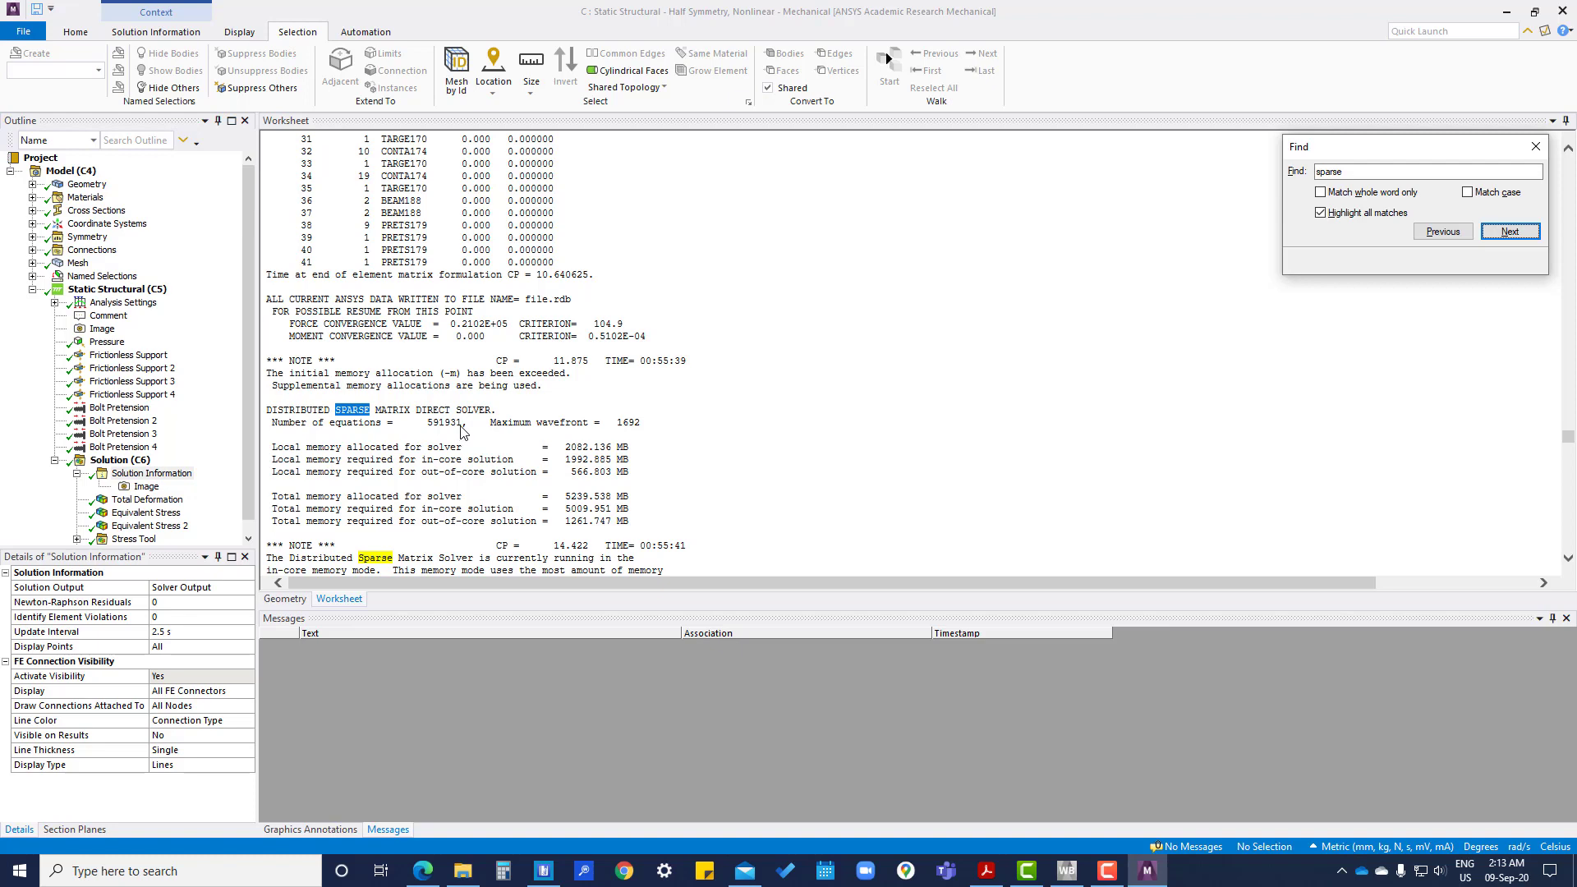
{"action": "scroll", "coordinate": [389, 365], "scroll_direction": "down", "scroll_amount": 2}
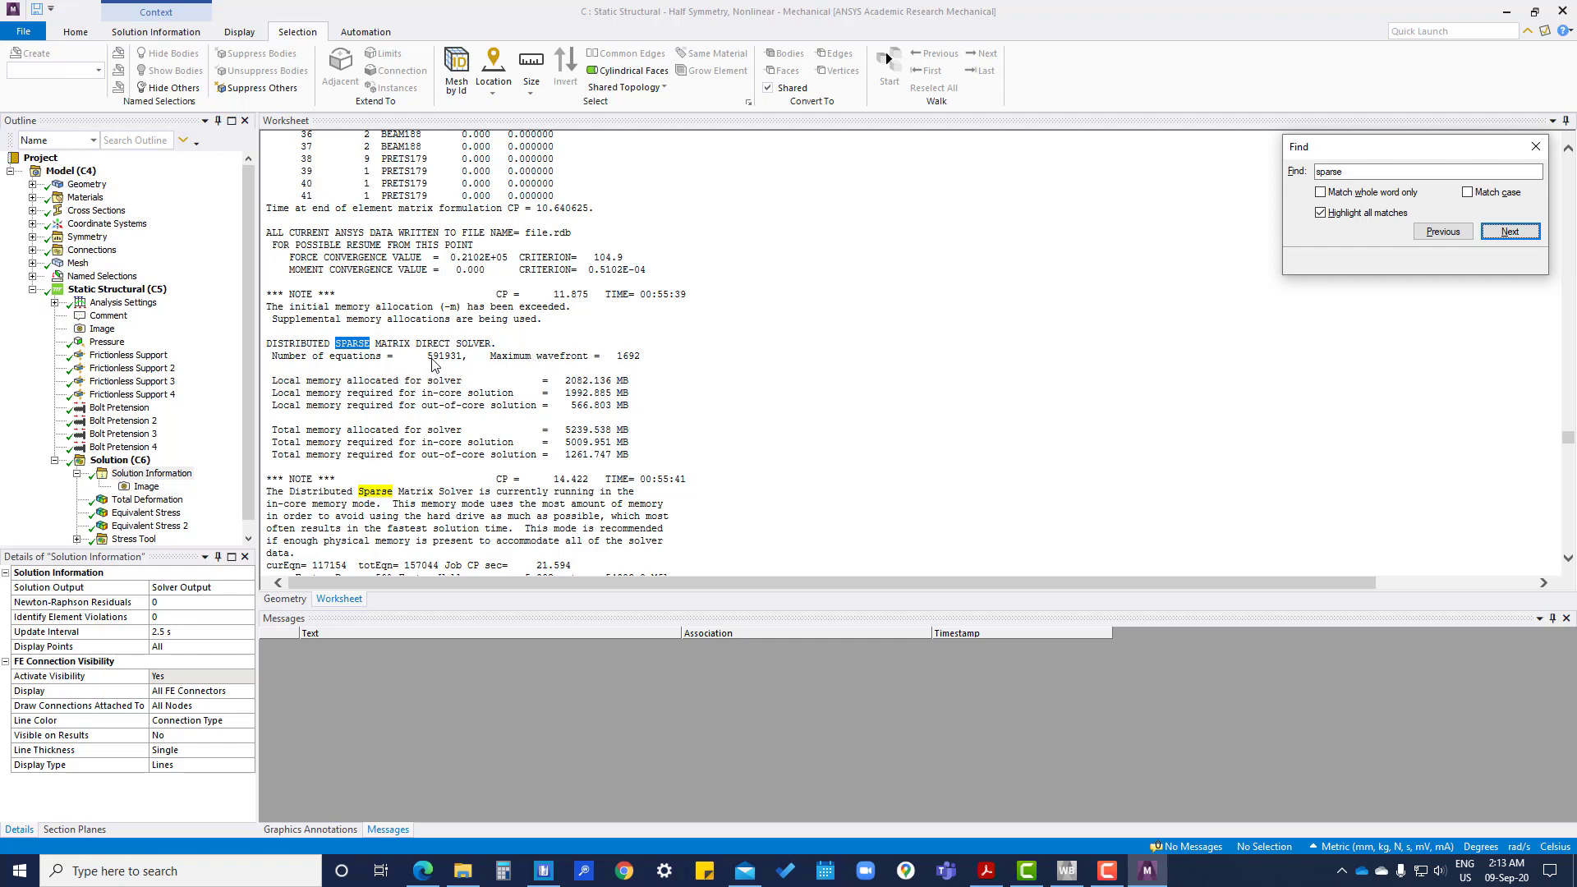
Display the Total Deformation result and retrieve it at time 1 s.
{"action": "left_click", "coordinate": [144, 500]}
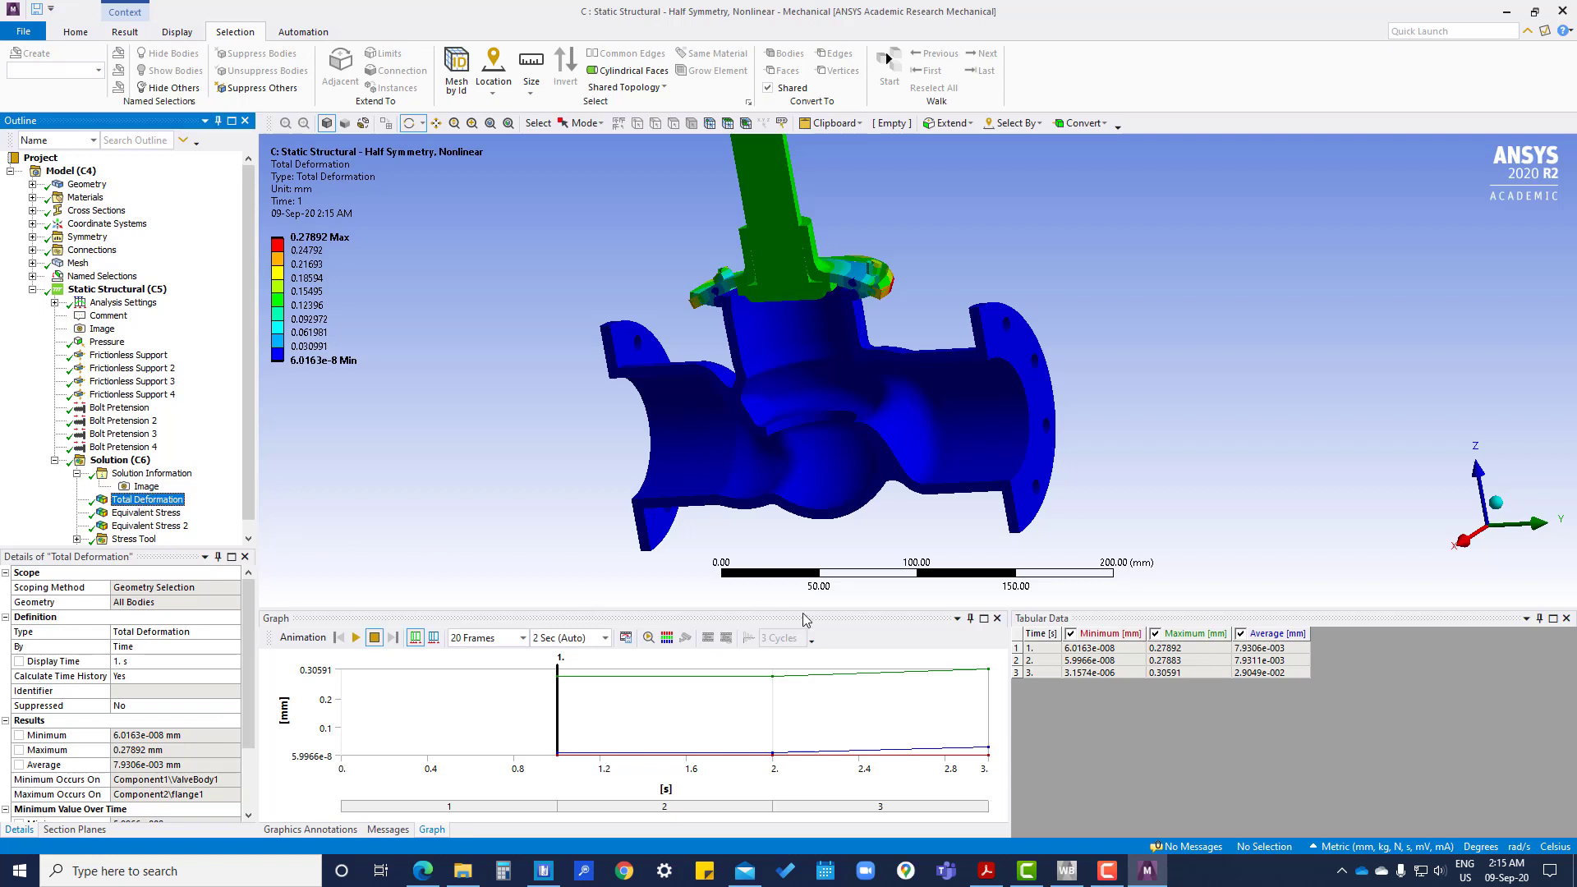
{"action": "left_click", "coordinate": [1038, 649]}
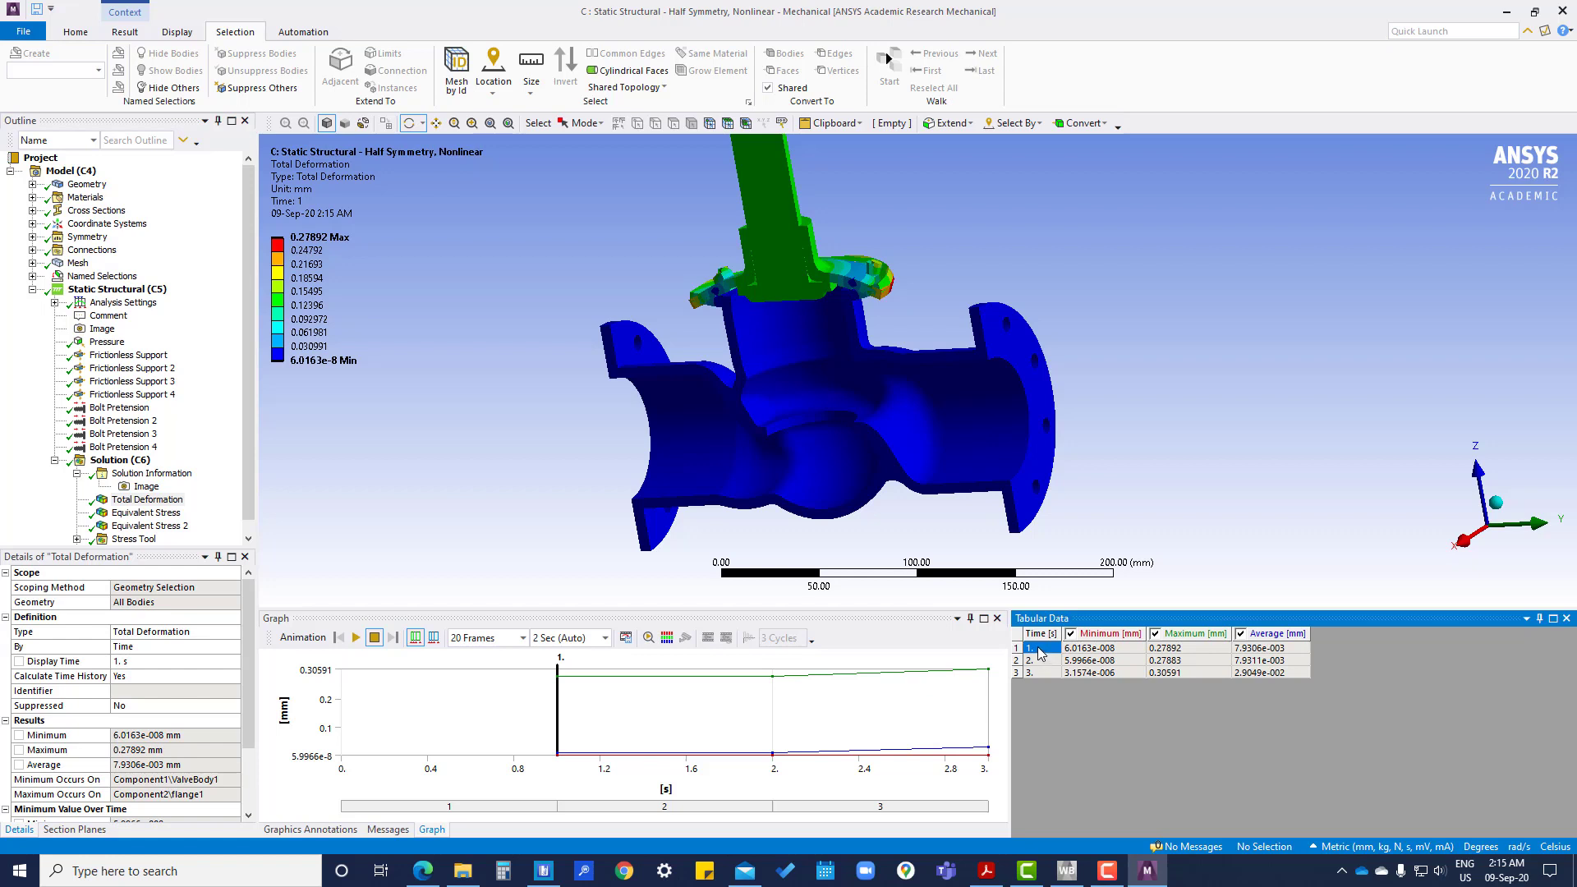
{"action": "right_click", "coordinate": [1040, 653]}
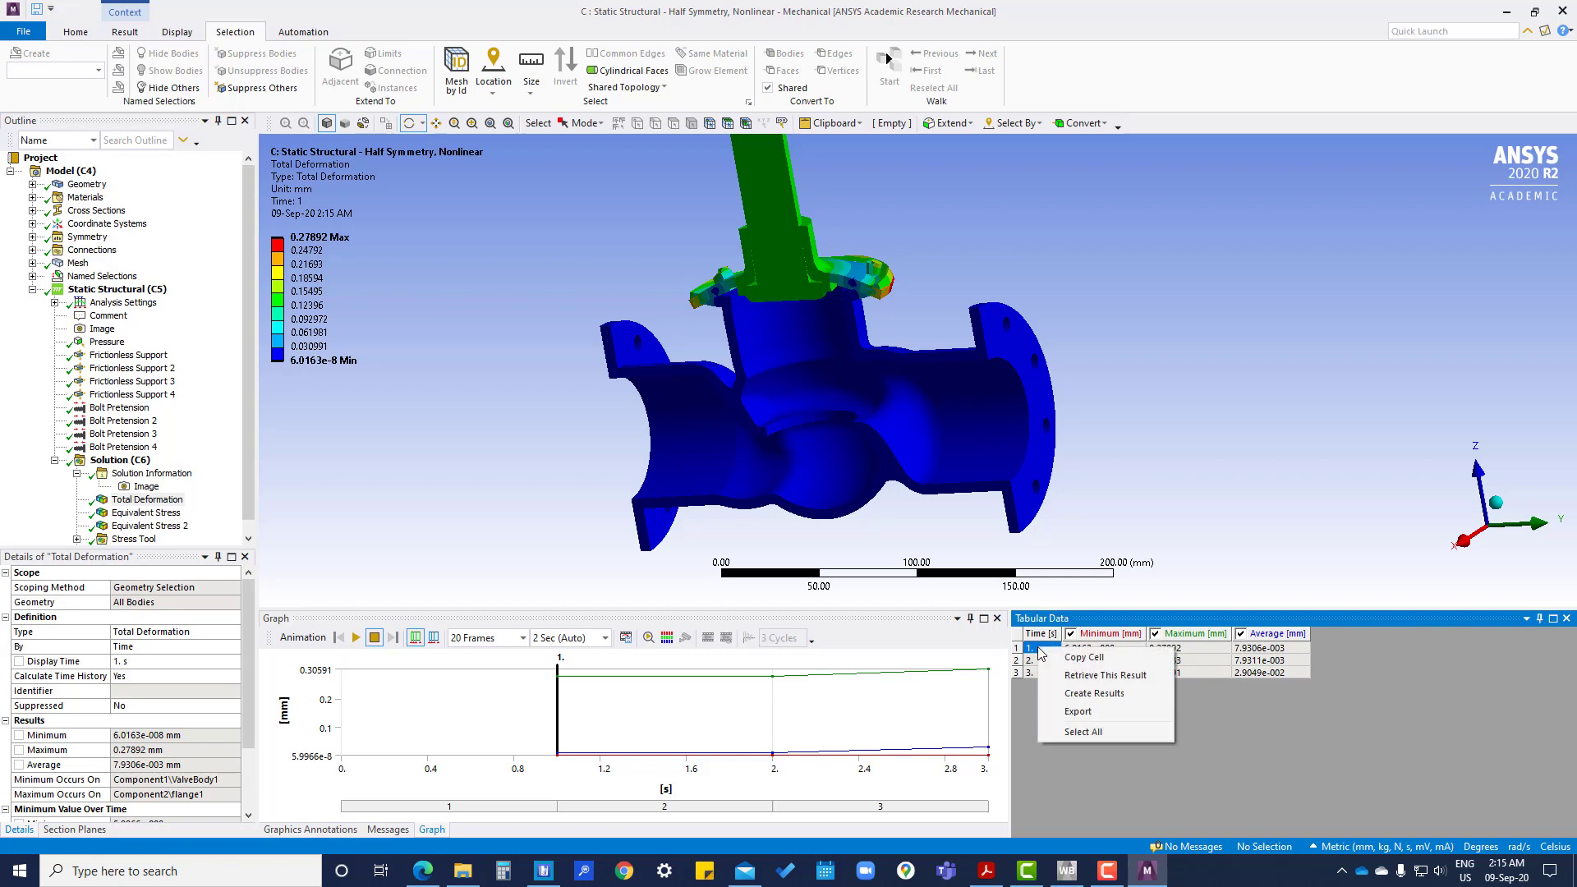
{"action": "left_click", "coordinate": [1081, 675]}
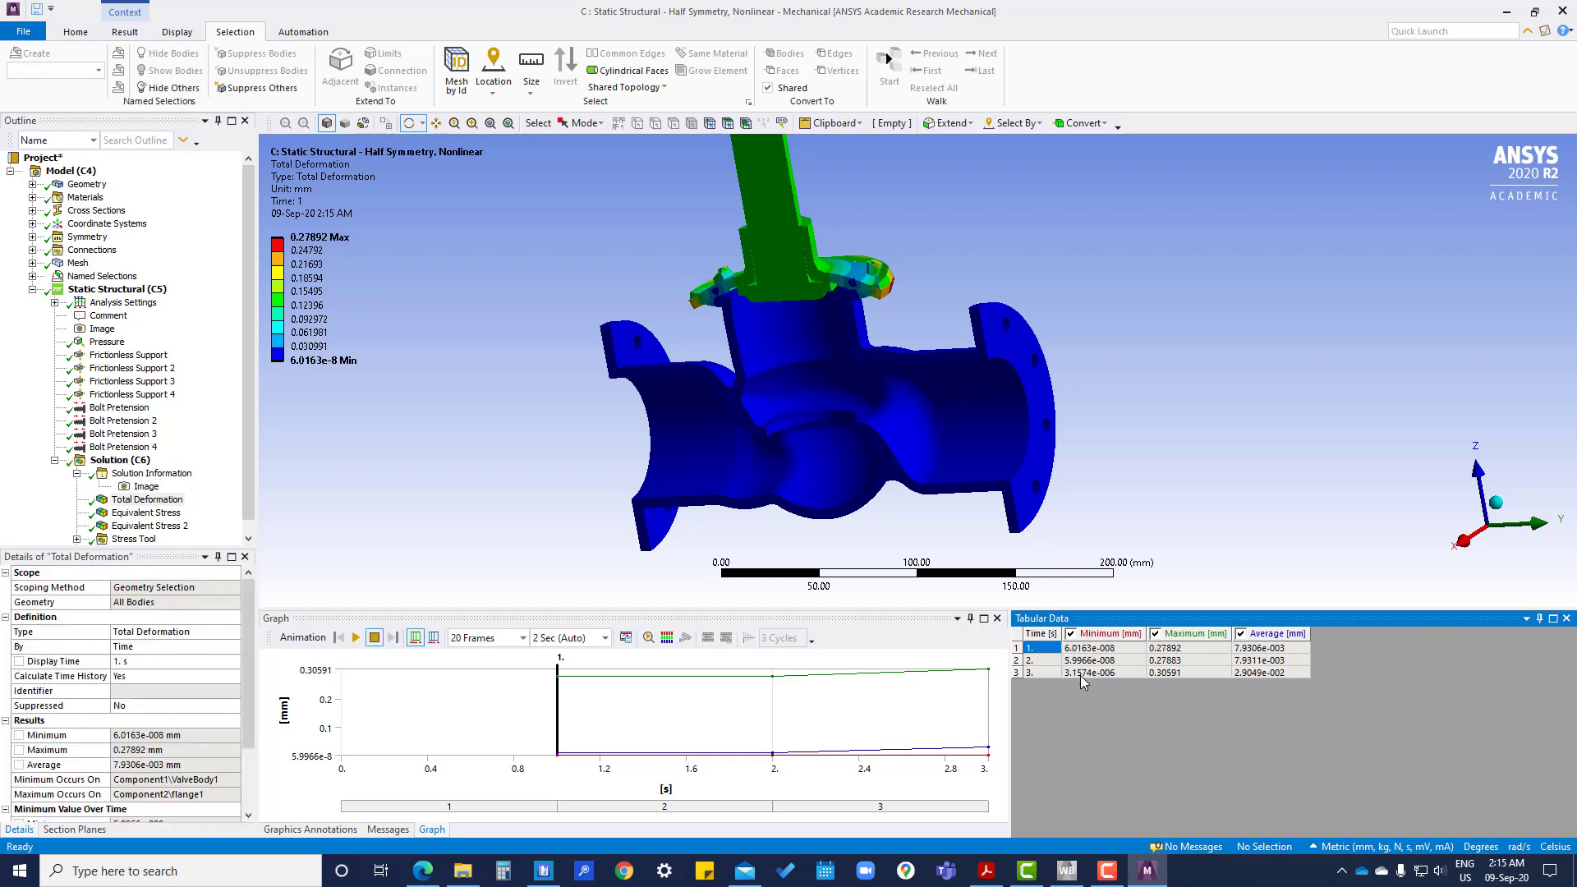
{"action": "left_click_drag", "start_coordinate": [790, 378], "coordinate": [1083, 435]}
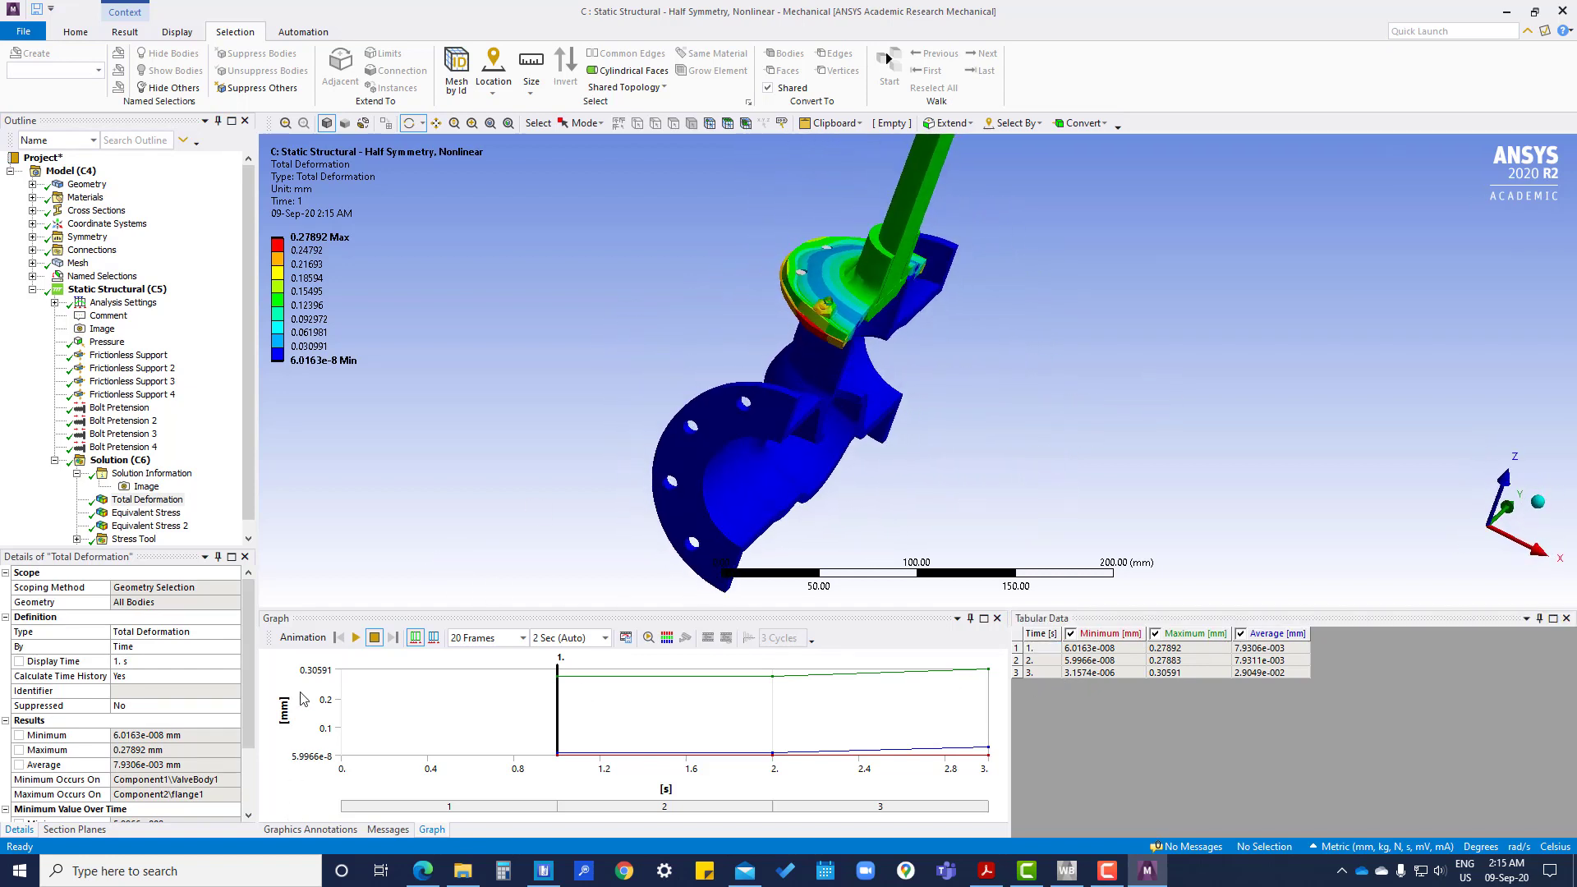
Play the Total Deformation animation across the load steps and stop it.
{"action": "left_click", "coordinate": [356, 637]}
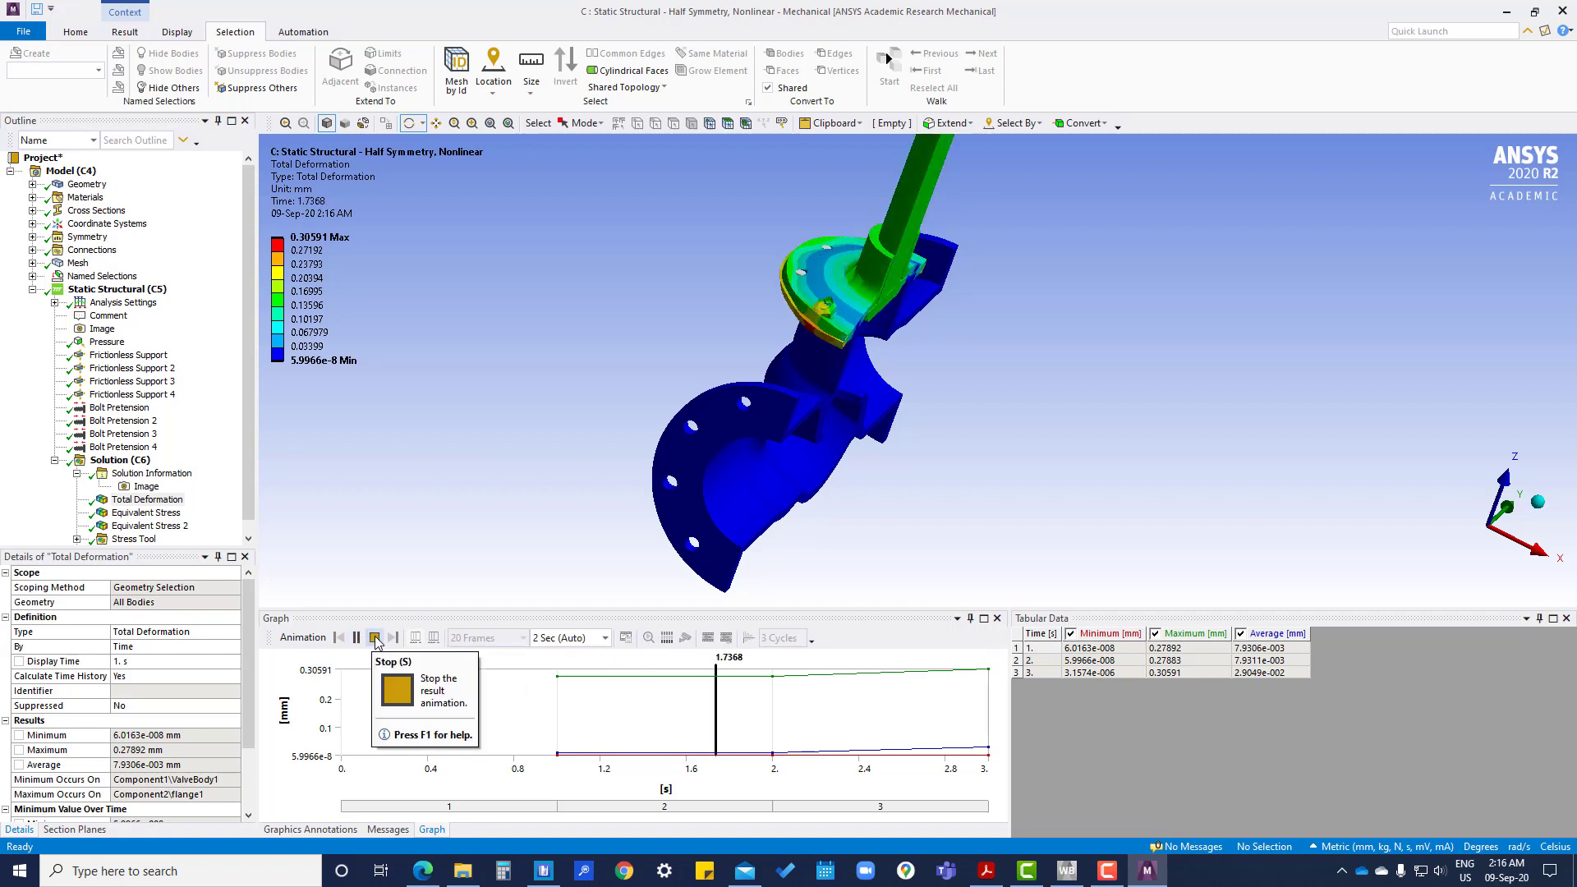
{"action": "left_click", "coordinate": [1034, 661]}
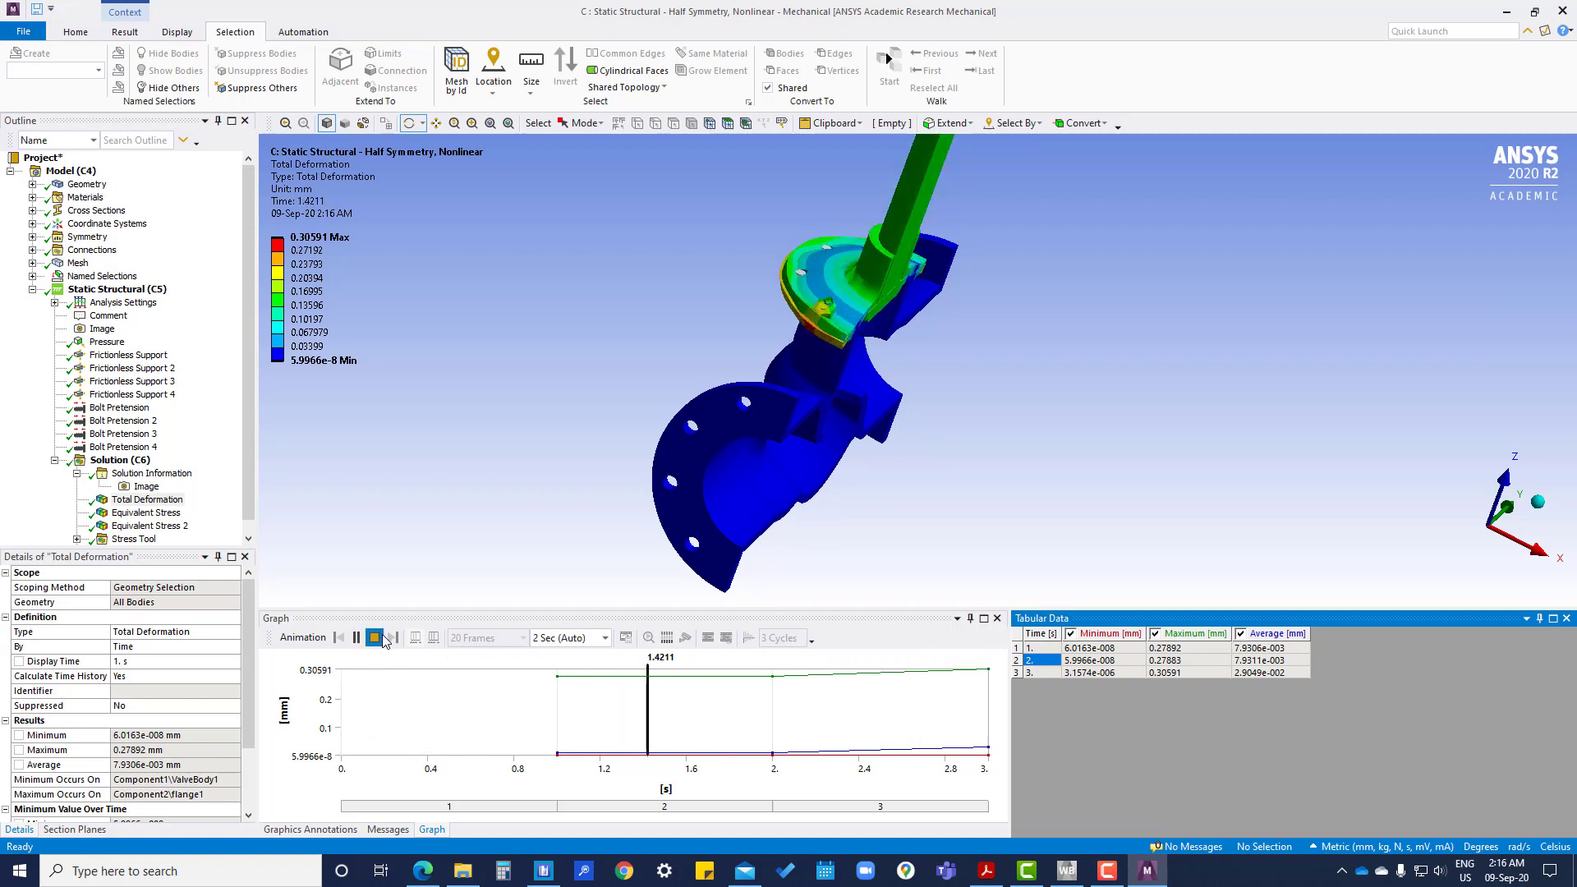
{"action": "left_click", "coordinate": [374, 637]}
Retrieve the Total Deformation result at 2 s and at 3 s to compare the load steps.
{"action": "left_click", "coordinate": [1036, 673]}
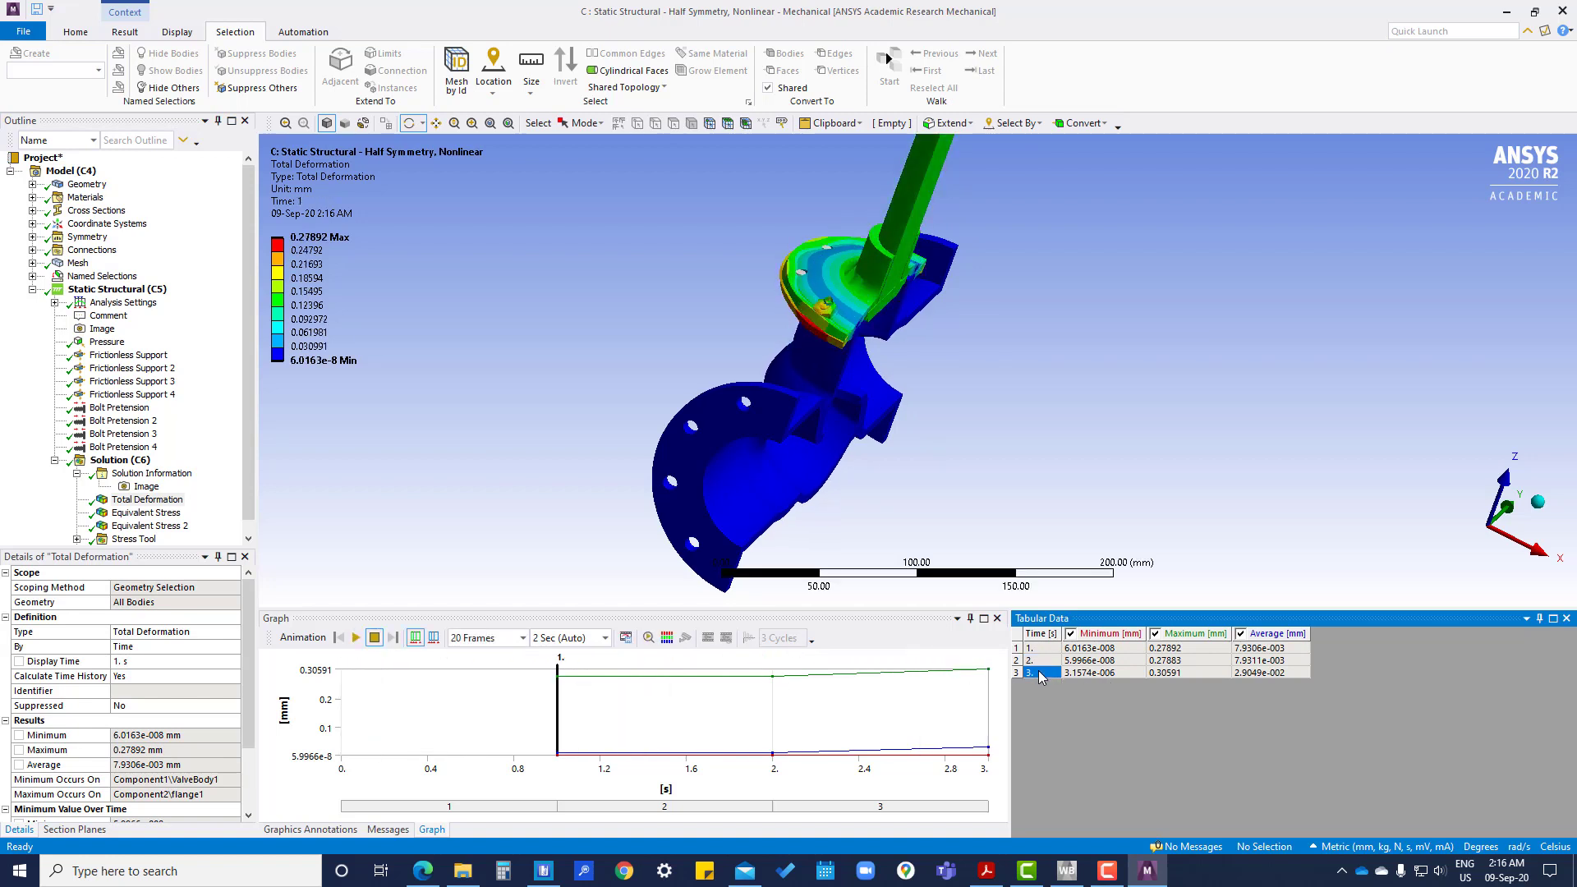
{"action": "right_click", "coordinate": [1039, 662]}
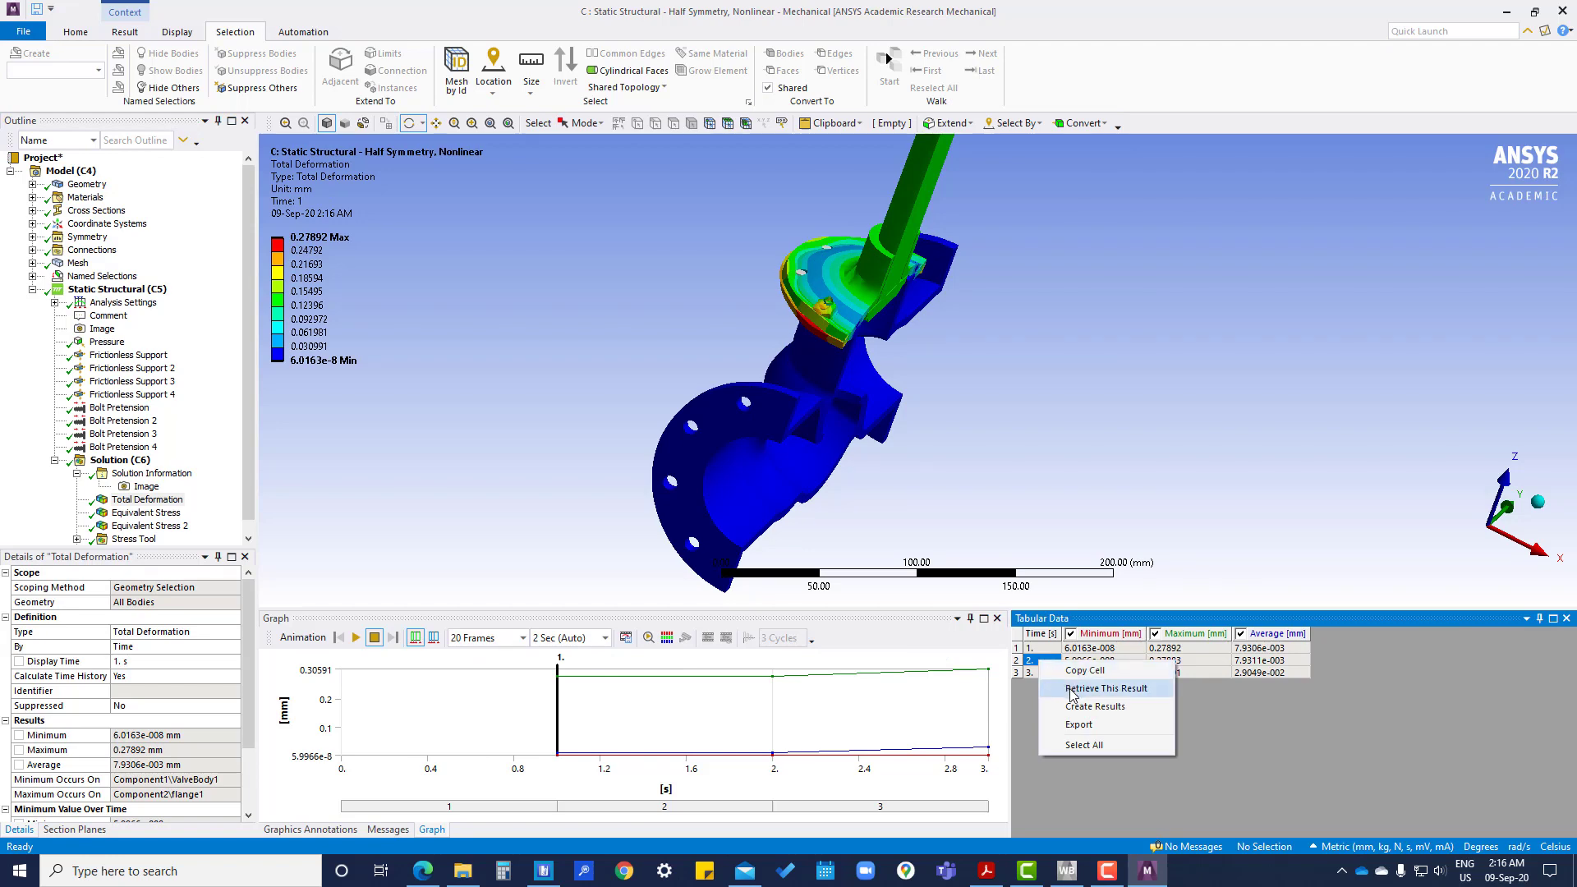
{"action": "left_click", "coordinate": [1106, 689]}
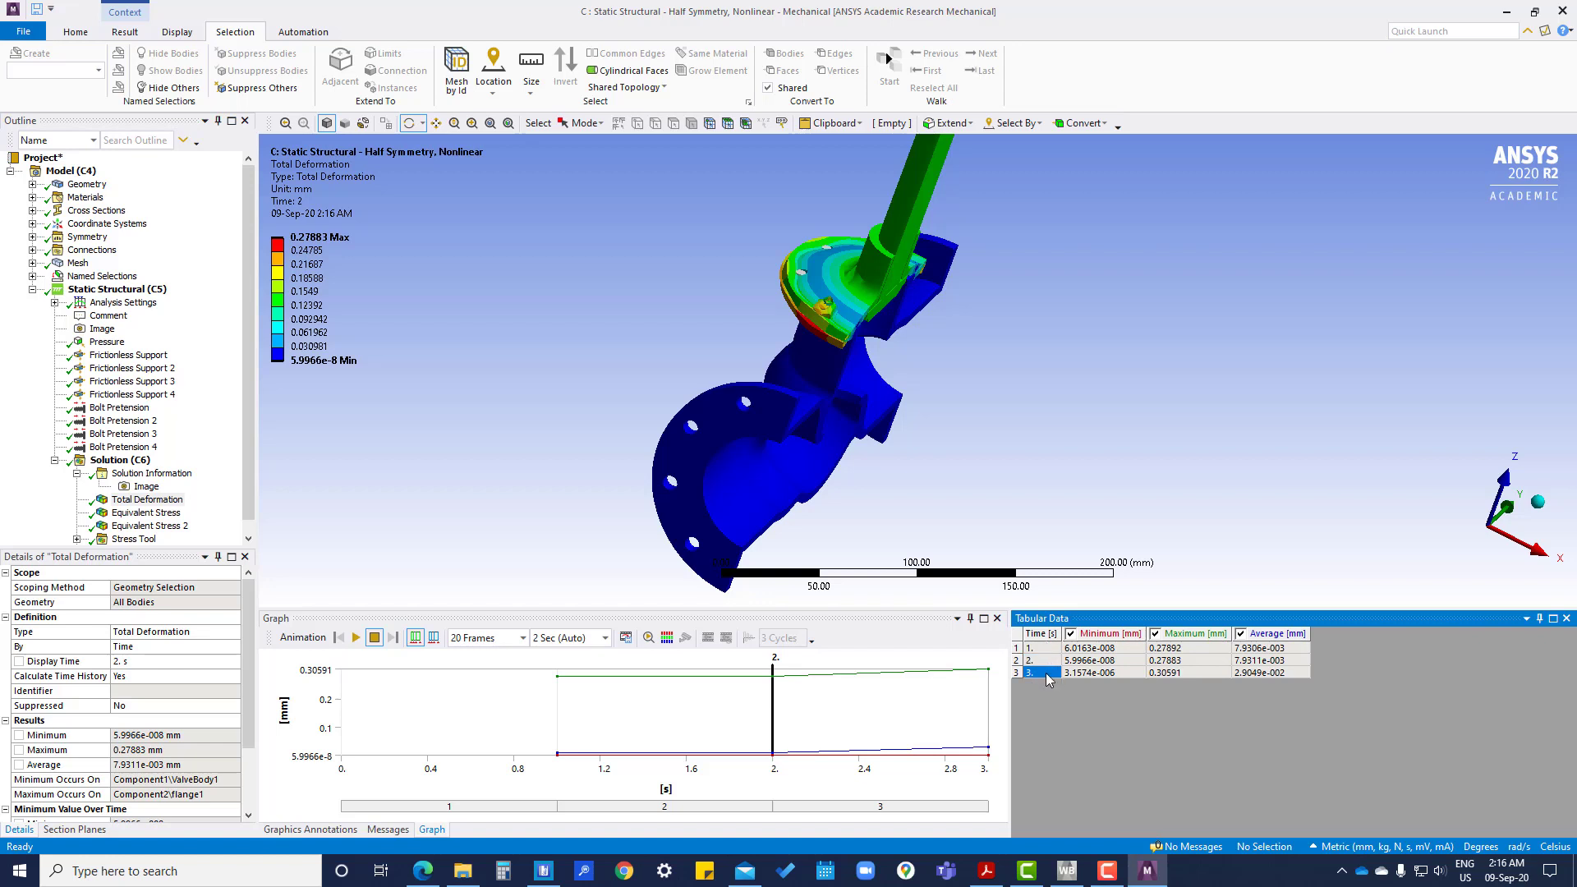
{"action": "right_click", "coordinate": [1047, 675]}
{"action": "left_click", "coordinate": [1088, 704]}
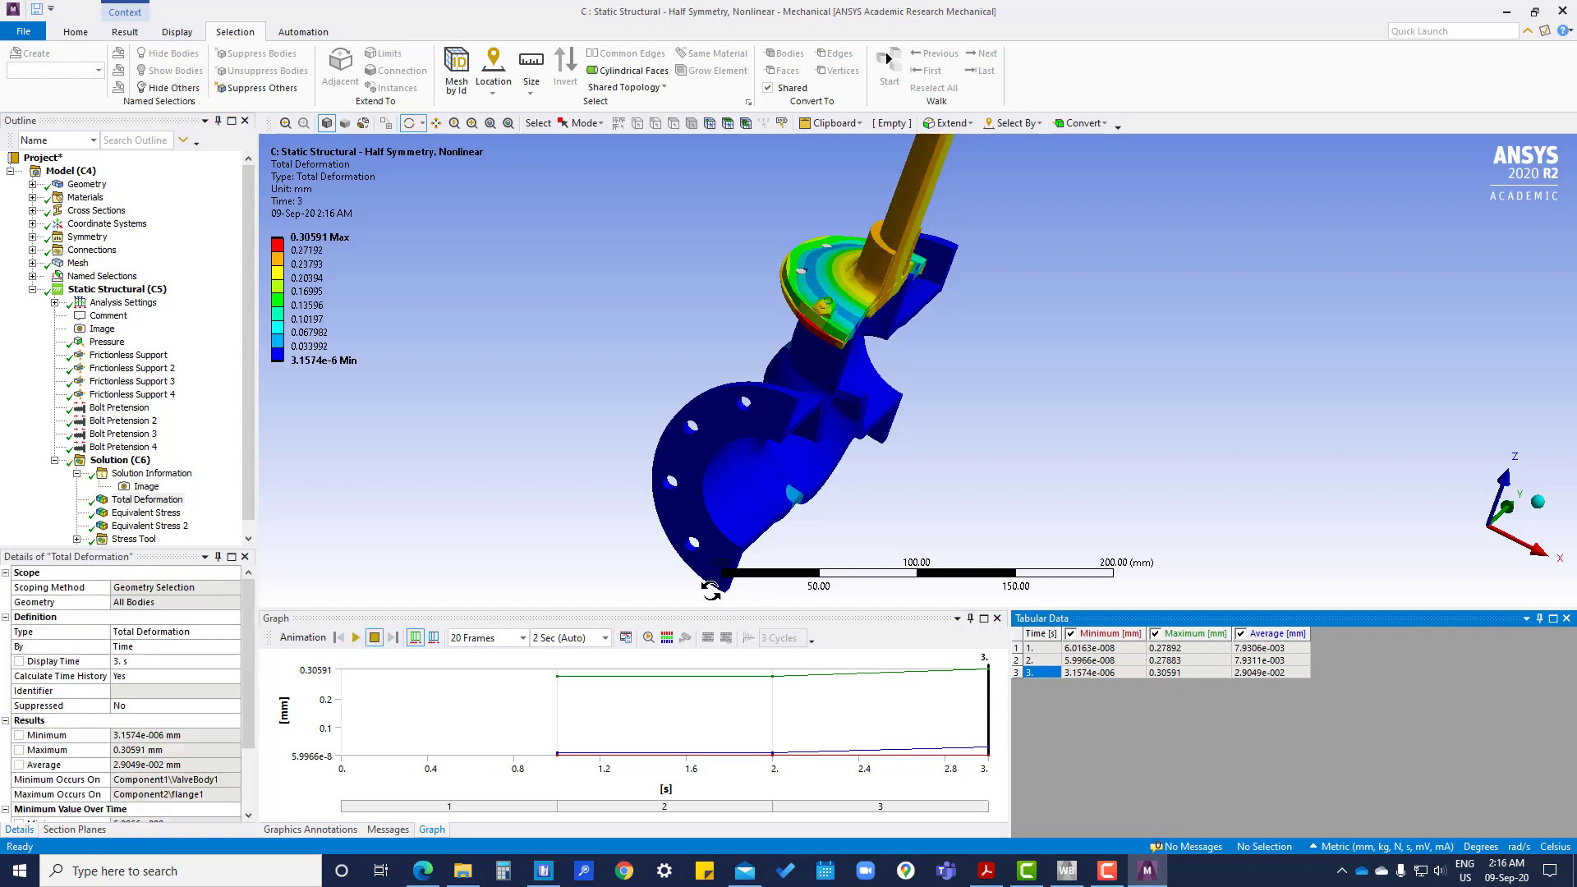
{"action": "left_click_drag", "start_coordinate": [876, 503], "coordinate": [871, 444]}
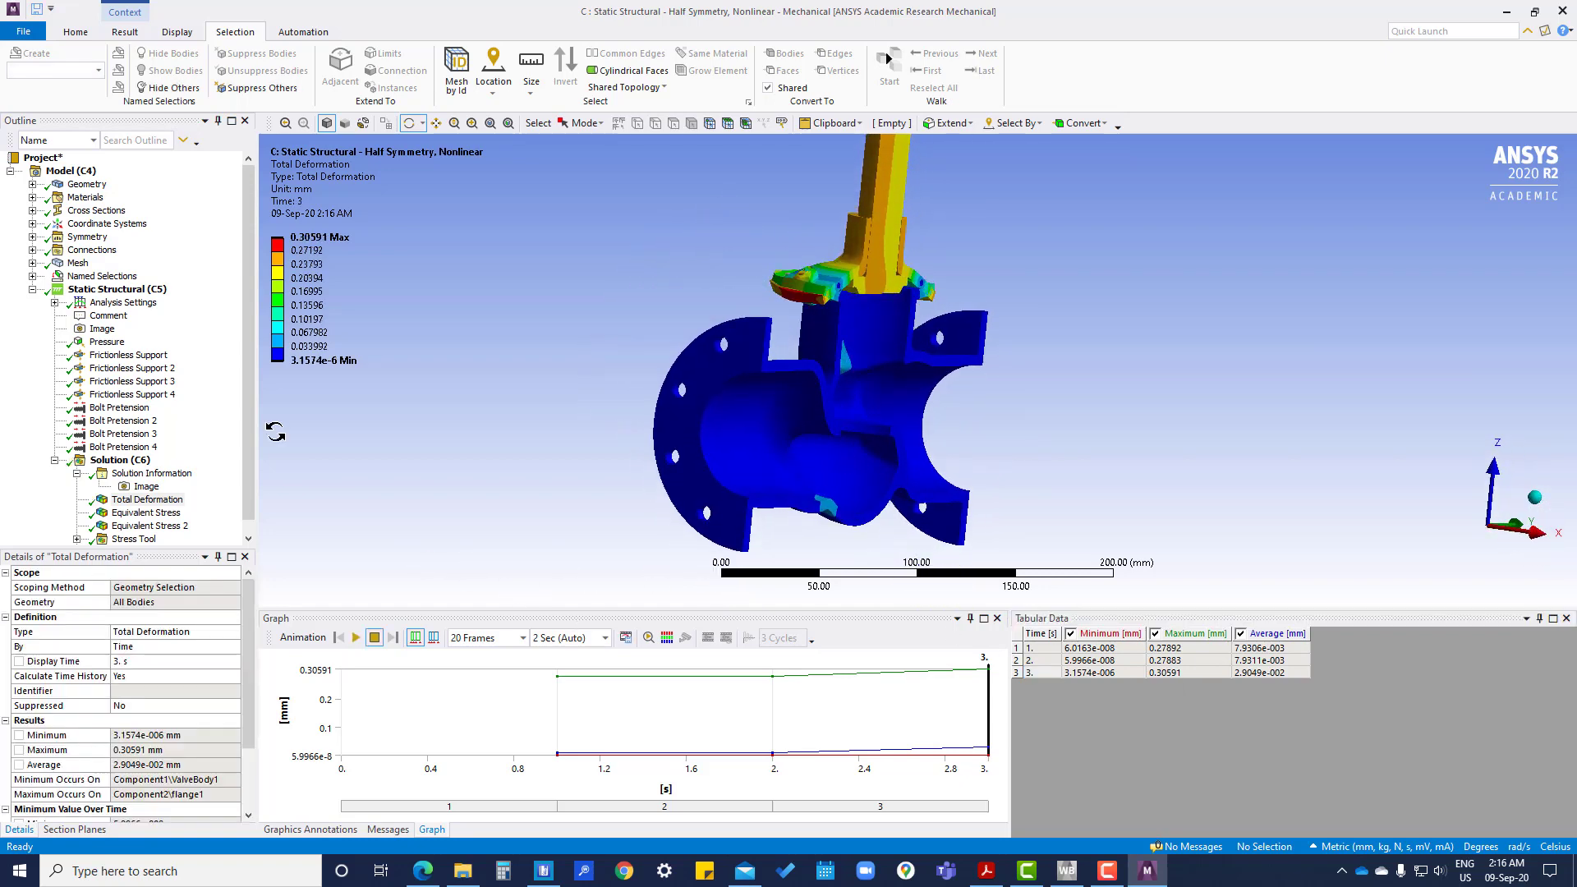
Display the first Equivalent Stress result and retrieve it at time 1 s.
{"action": "left_click", "coordinate": [141, 514]}
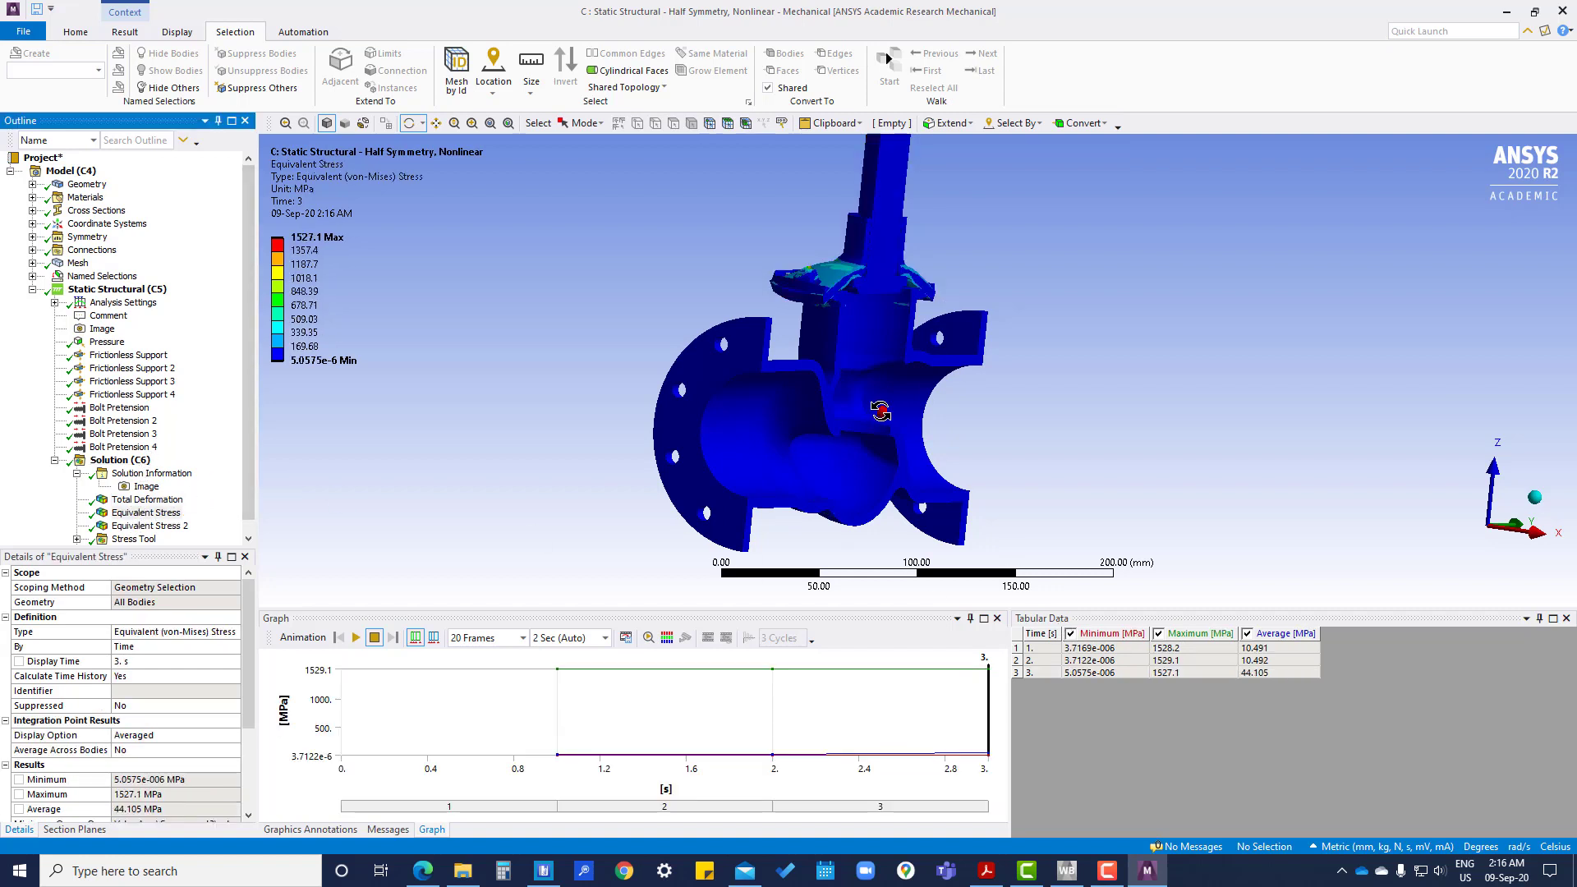
{"action": "left_click_drag", "start_coordinate": [880, 411], "coordinate": [894, 444]}
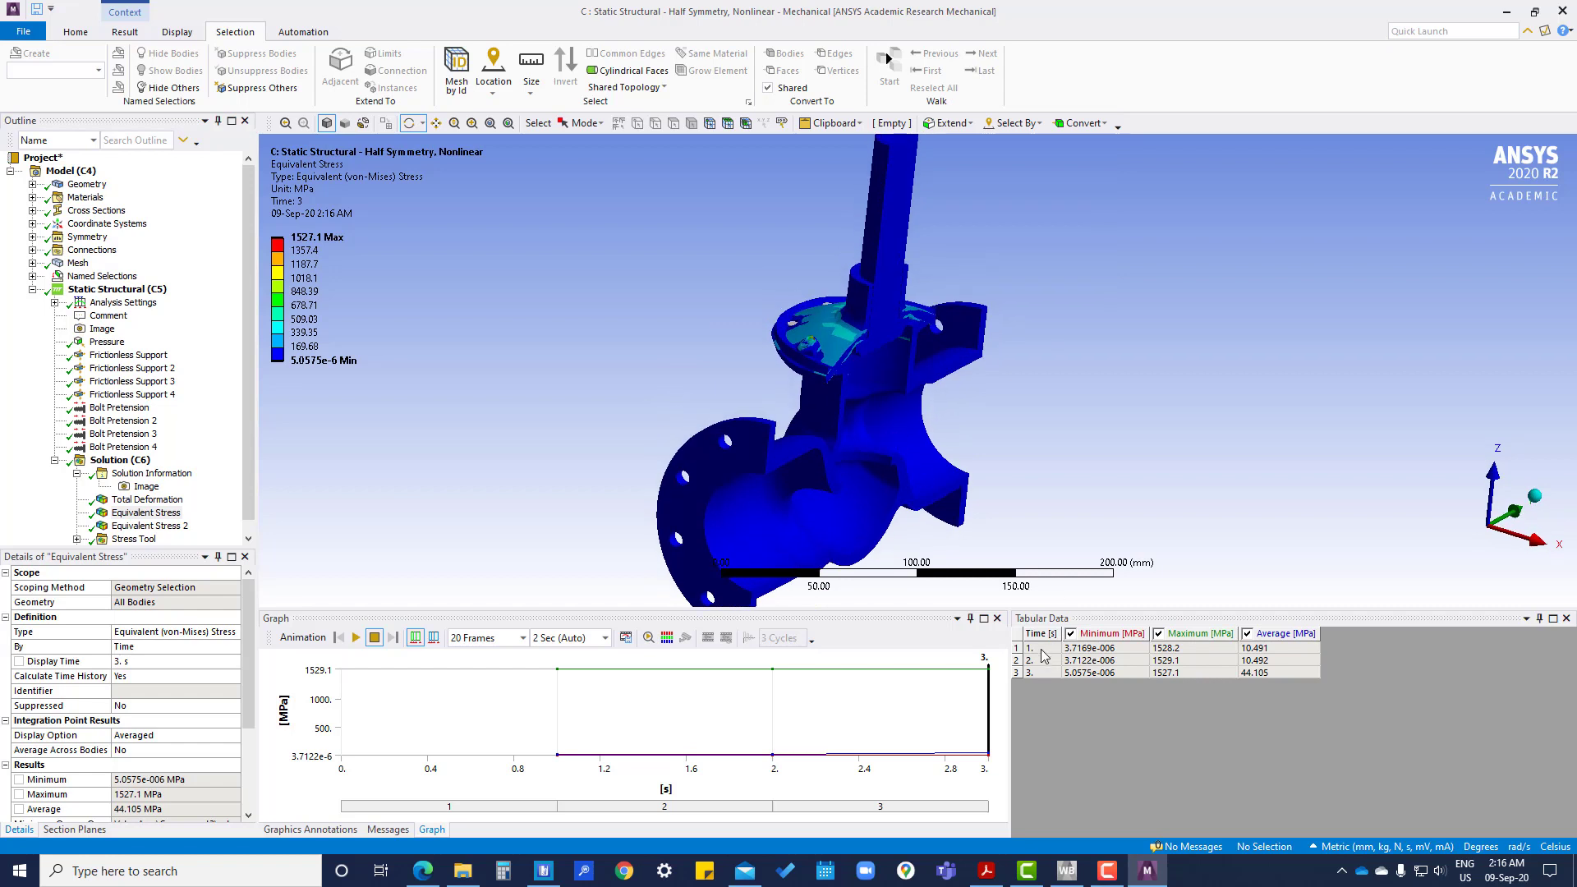
{"action": "left_click", "coordinate": [1047, 649]}
{"action": "right_click", "coordinate": [1048, 649]}
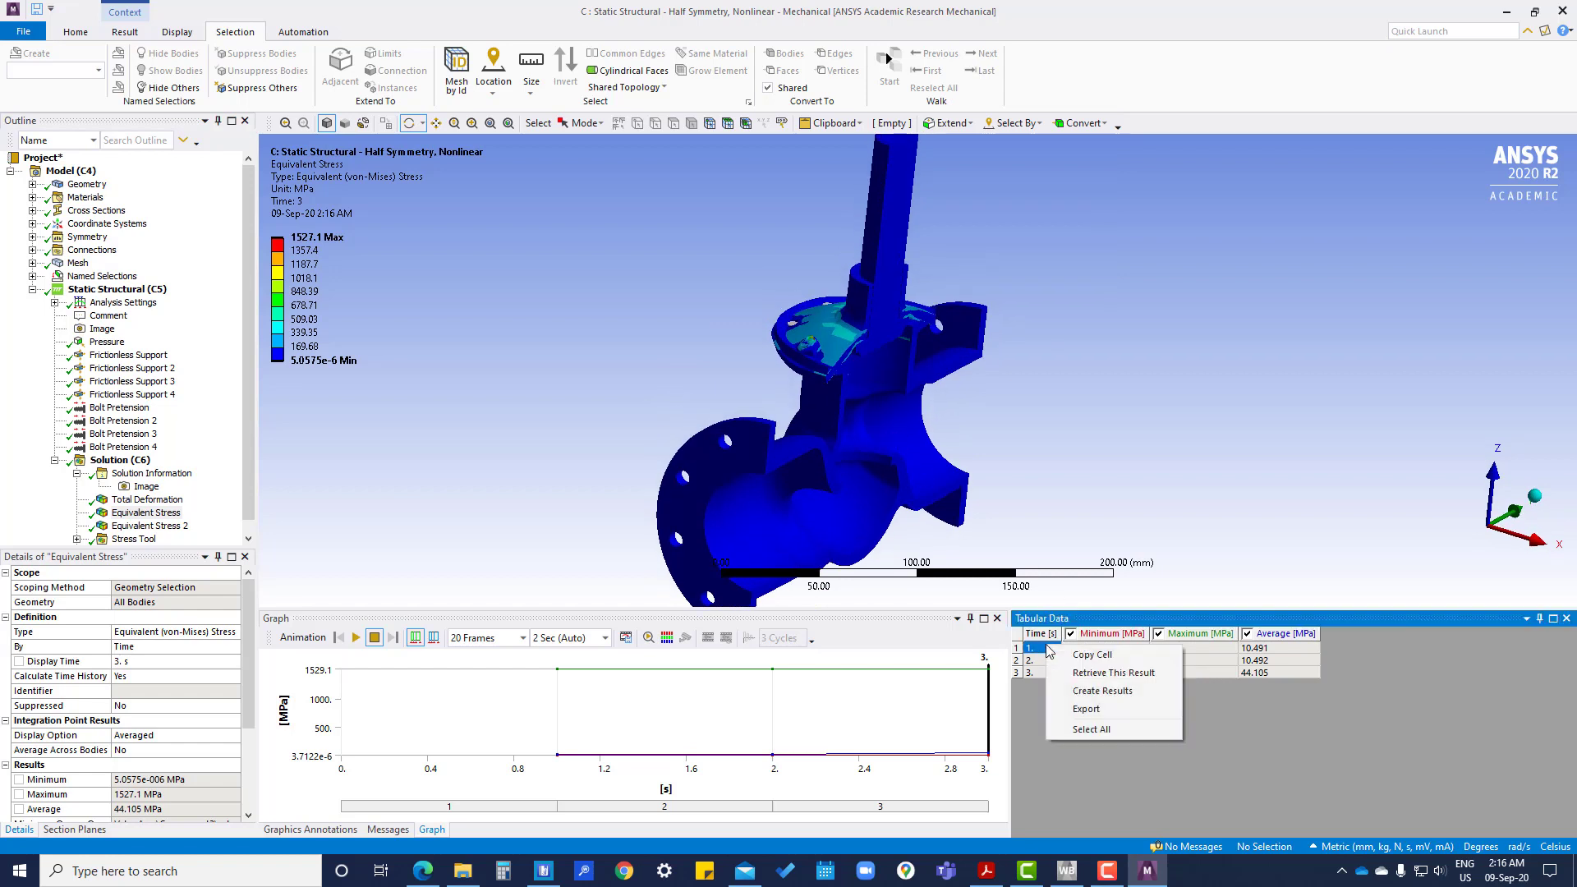
{"action": "left_click", "coordinate": [1079, 670]}
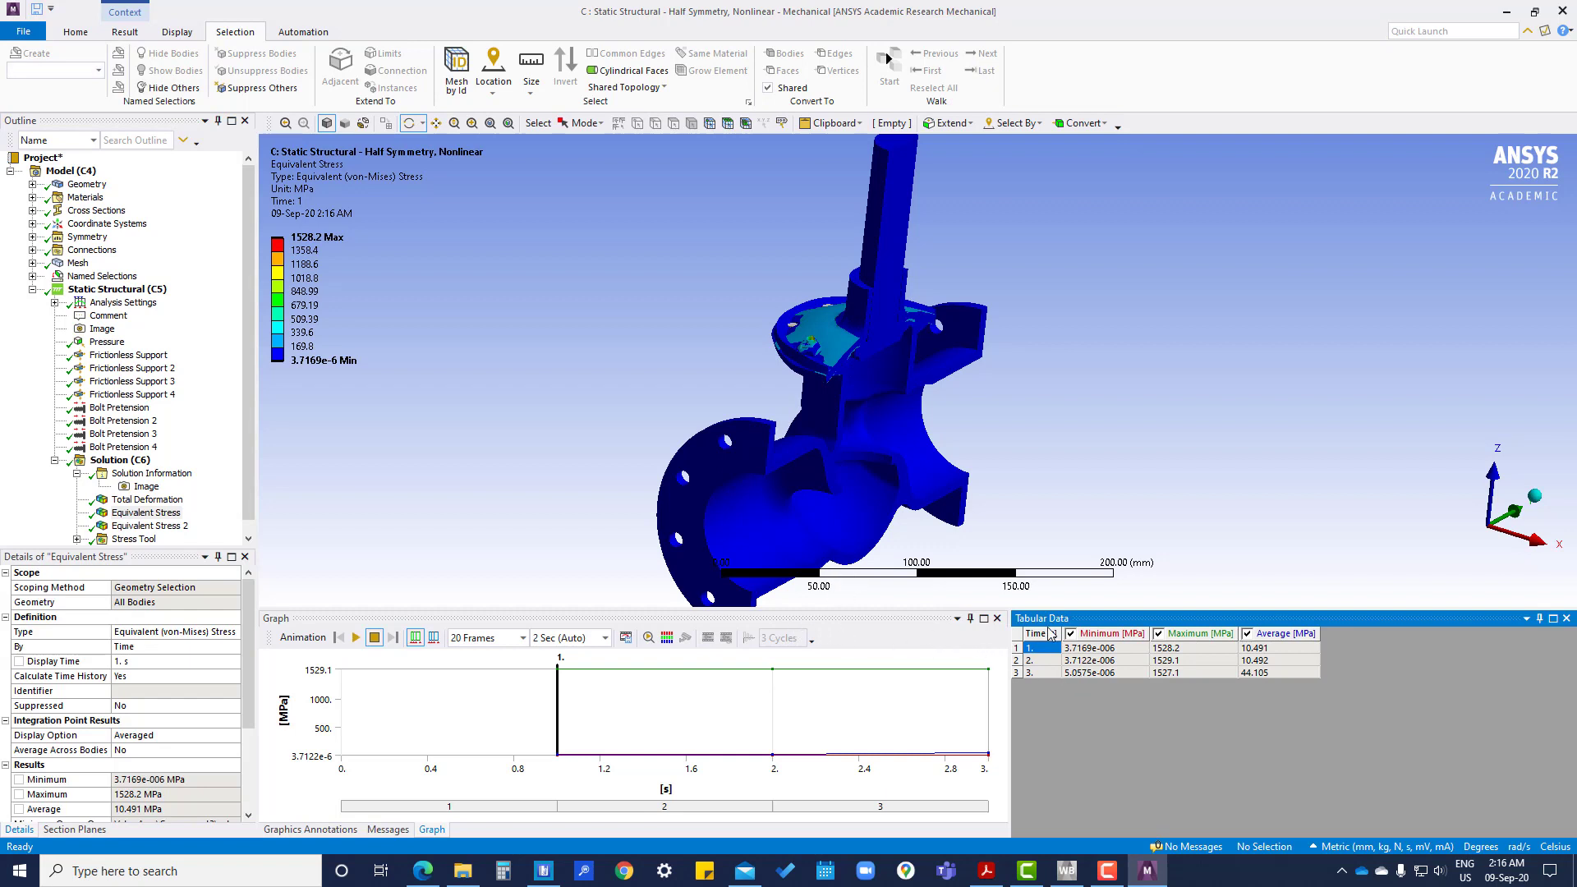
{"action": "left_click_drag", "start_coordinate": [816, 457], "coordinate": [936, 499]}
{"action": "scroll", "coordinate": [838, 452], "scroll_direction": "down", "scroll_amount": 2}
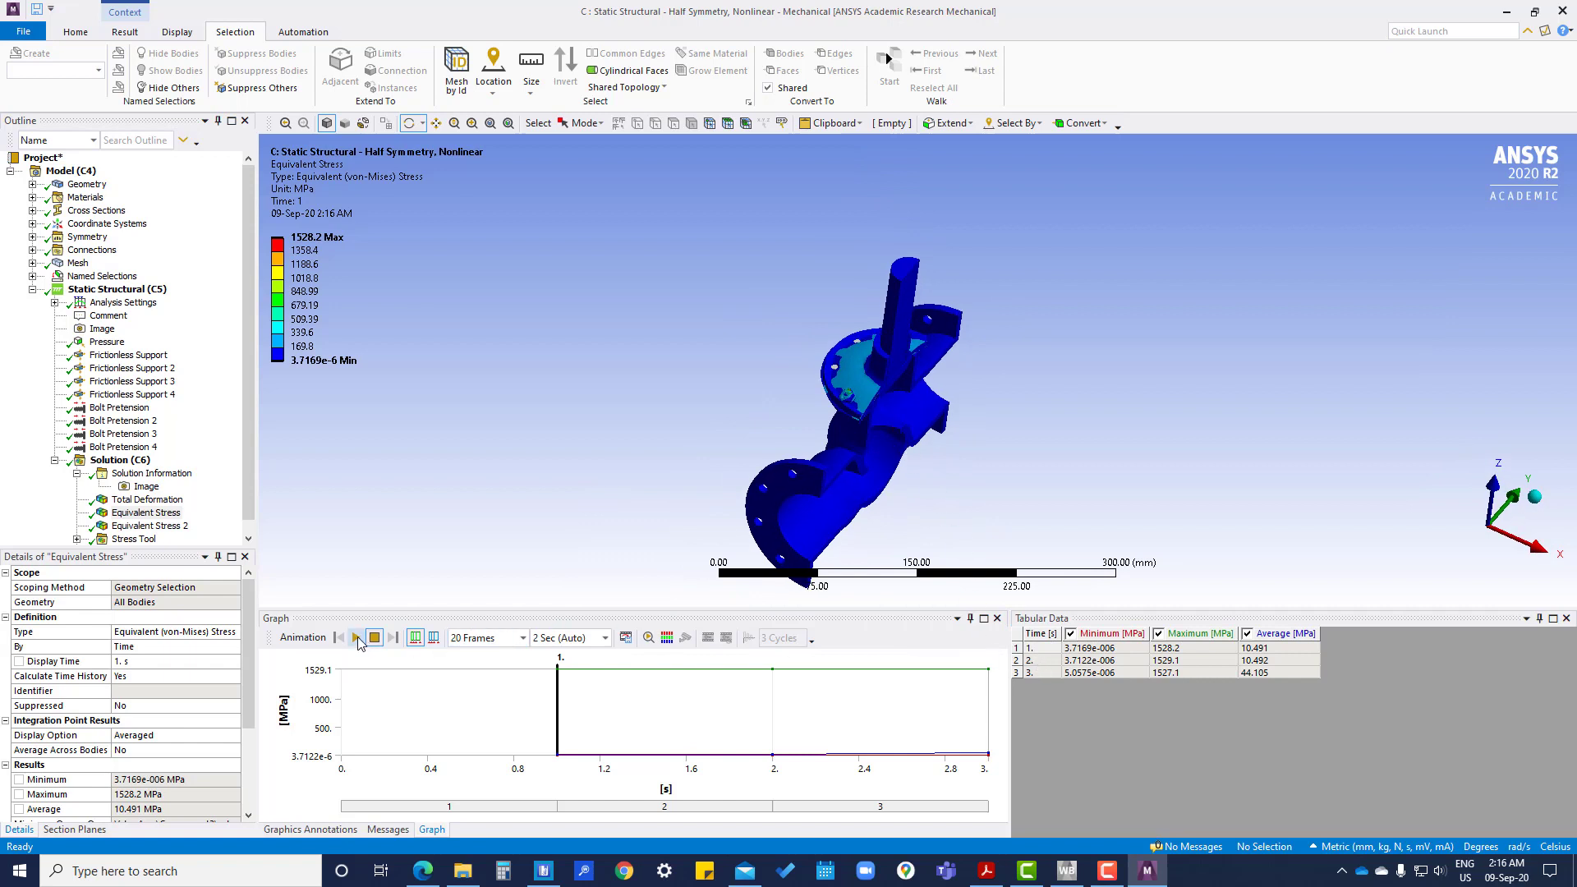
Animate the Equivalent Stress result and inspect the bolted flange close up.
{"action": "left_click", "coordinate": [356, 638]}
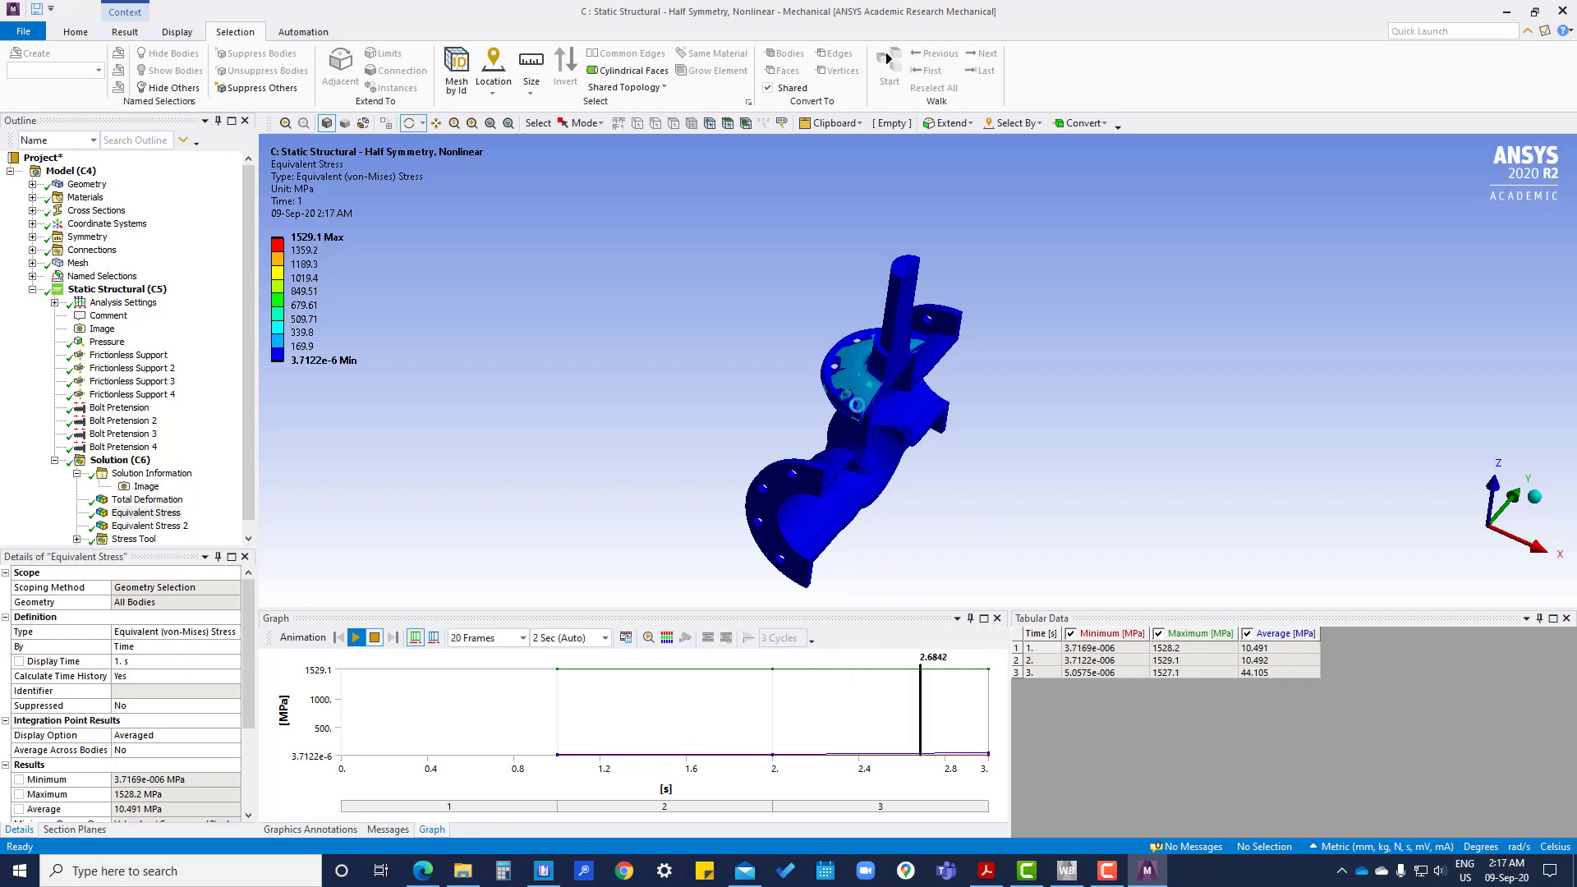
{"action": "scroll", "coordinate": [800, 408], "scroll_direction": "up", "scroll_amount": 5}
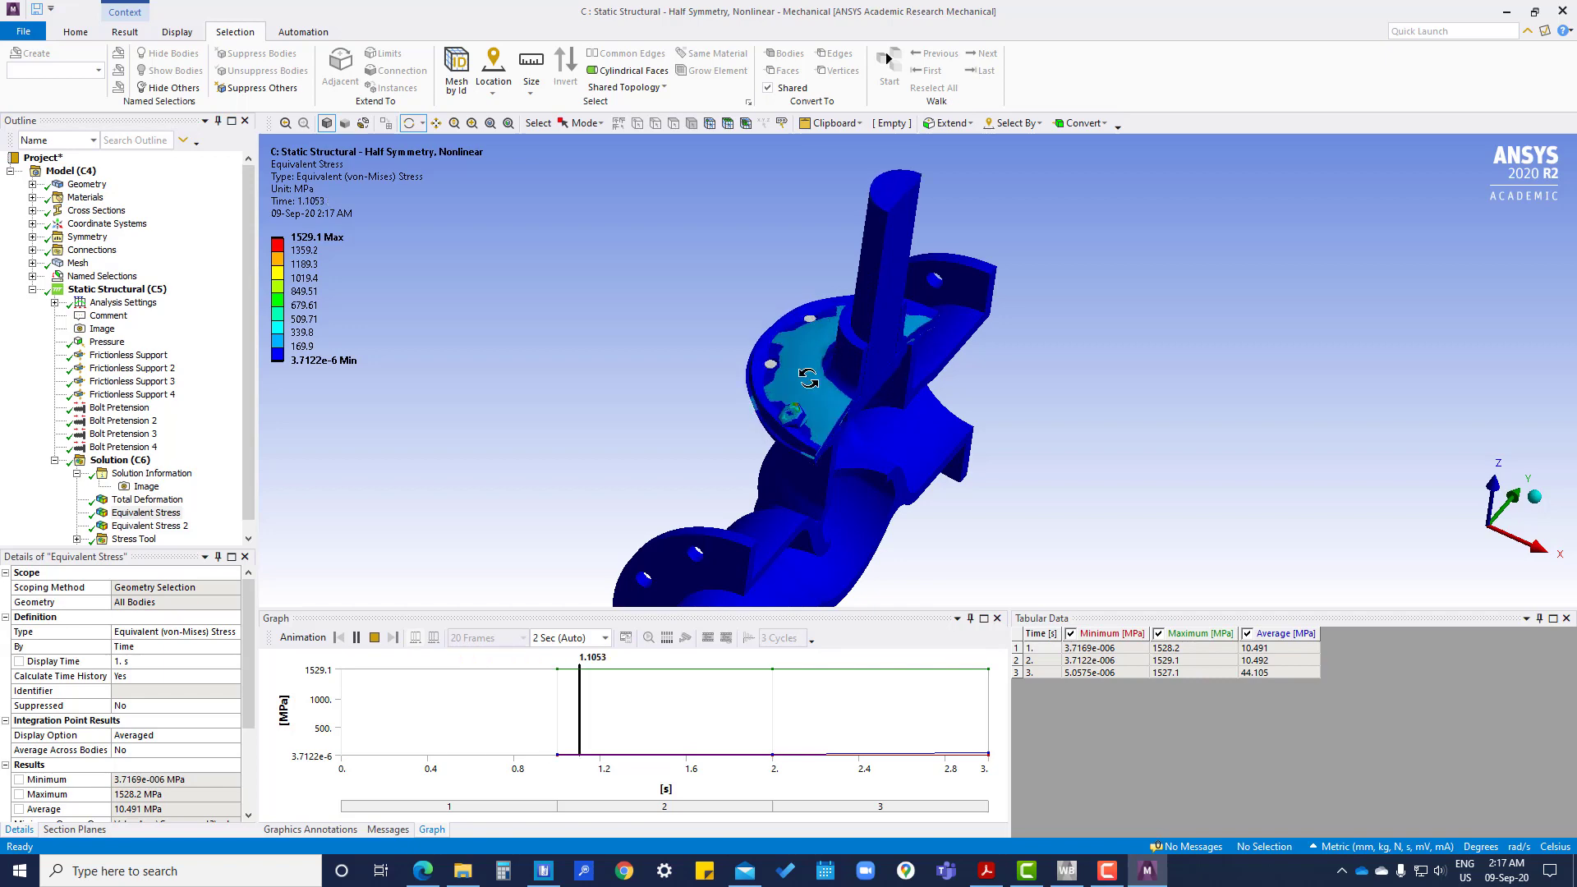
{"action": "mouse_move", "coordinate": [801, 408]}
{"action": "middle_mouse_down"}
{"action": "mouse_move", "coordinate": [665, 456]}
{"action": "mouse_move", "coordinate": [766, 429]}
{"action": "middle_mouse_up"}
Set the result's deformation scale factor to 1.0 (True Scale) and inspect the gap between the bolted flanges.
{"action": "left_click", "coordinate": [123, 33]}
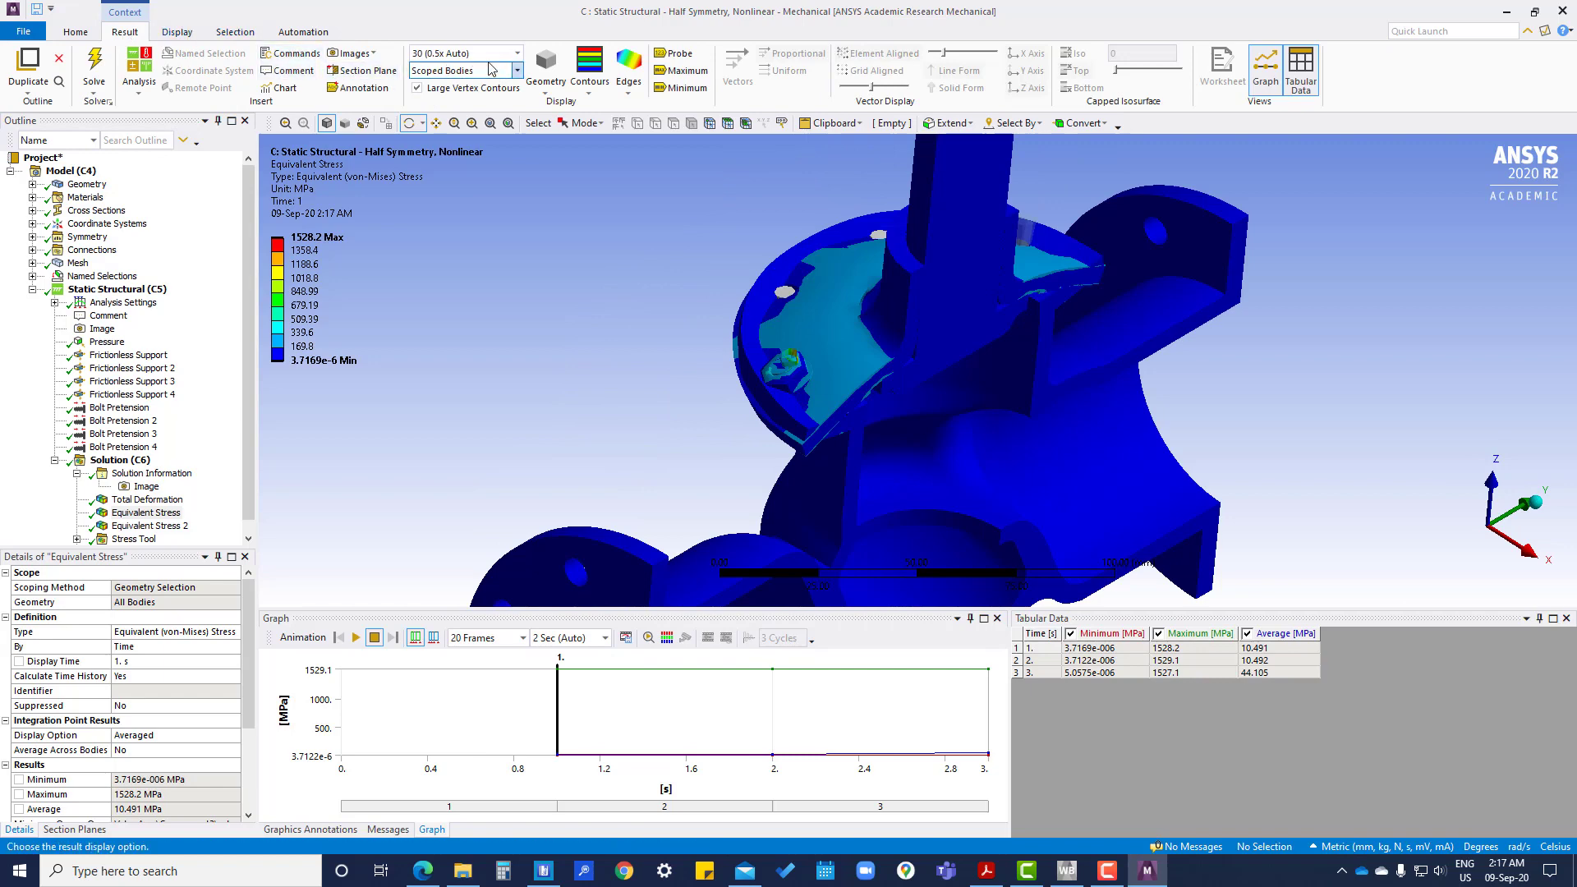
{"action": "left_click", "coordinate": [516, 54]}
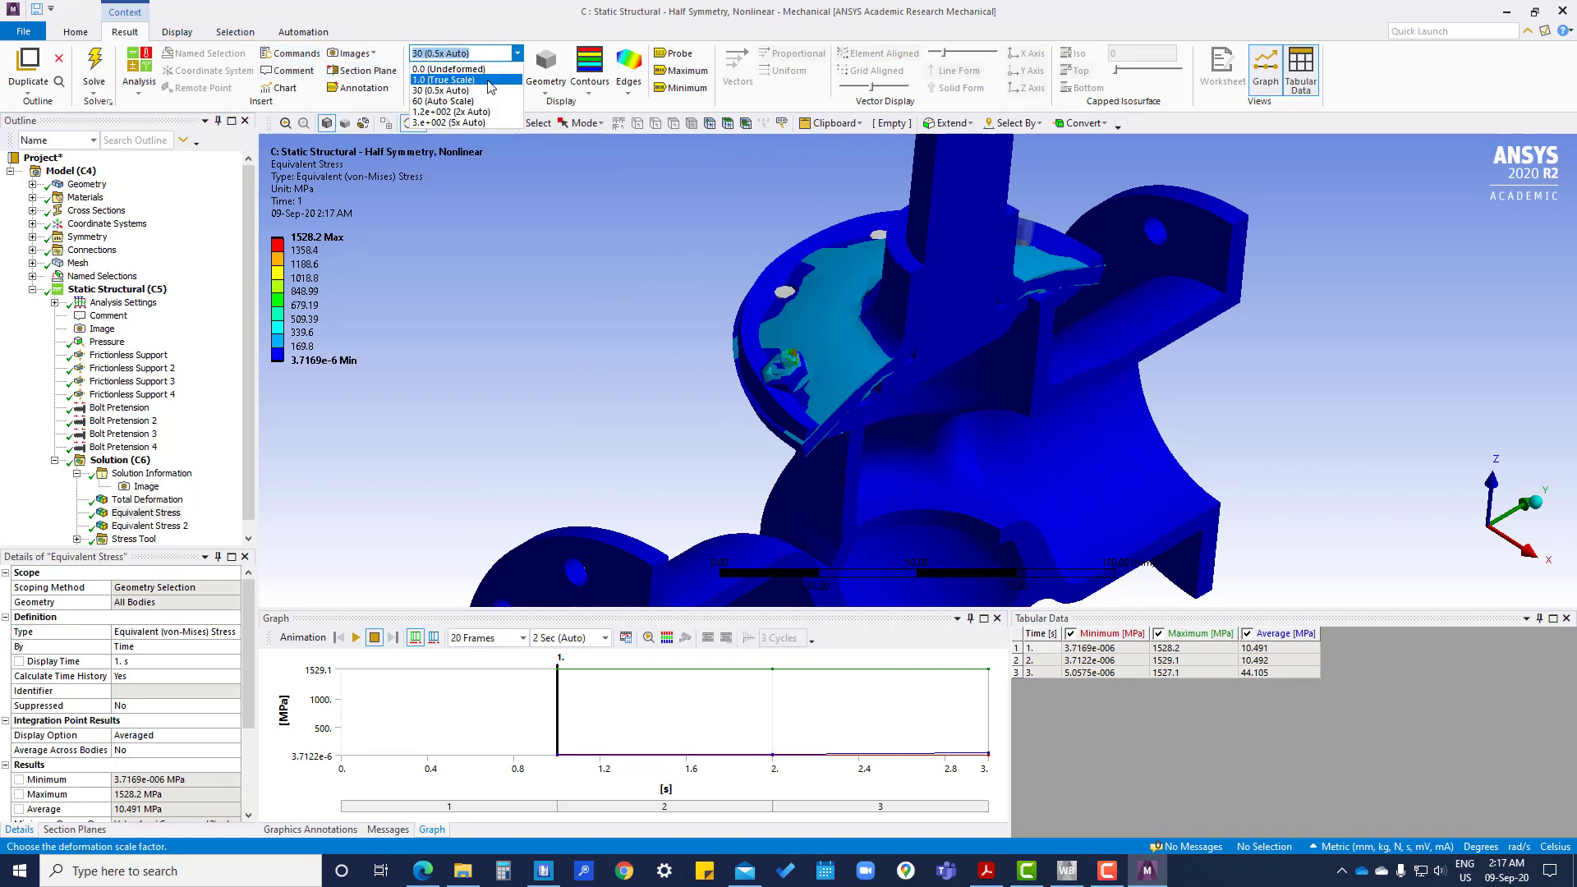
{"action": "left_click", "coordinate": [486, 81]}
{"action": "middle_click_drag", "start_coordinate": [711, 482], "coordinate": [819, 426]}
{"action": "scroll", "coordinate": [813, 349], "scroll_direction": "up", "scroll_amount": 5}
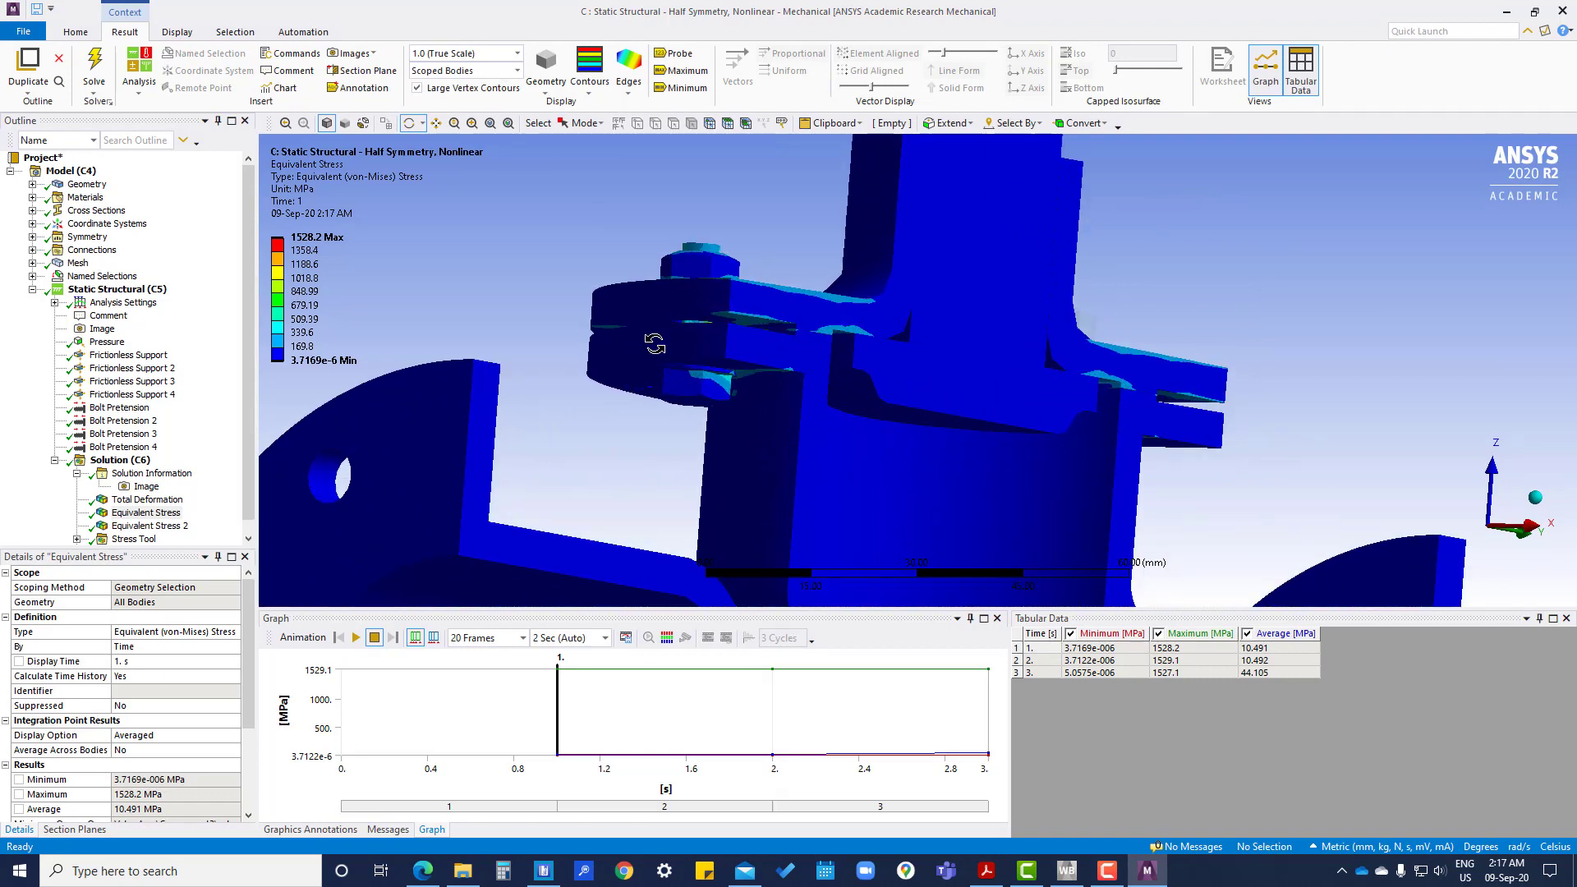
{"action": "middle_click_drag", "start_coordinate": [603, 326], "coordinate": [546, 306]}
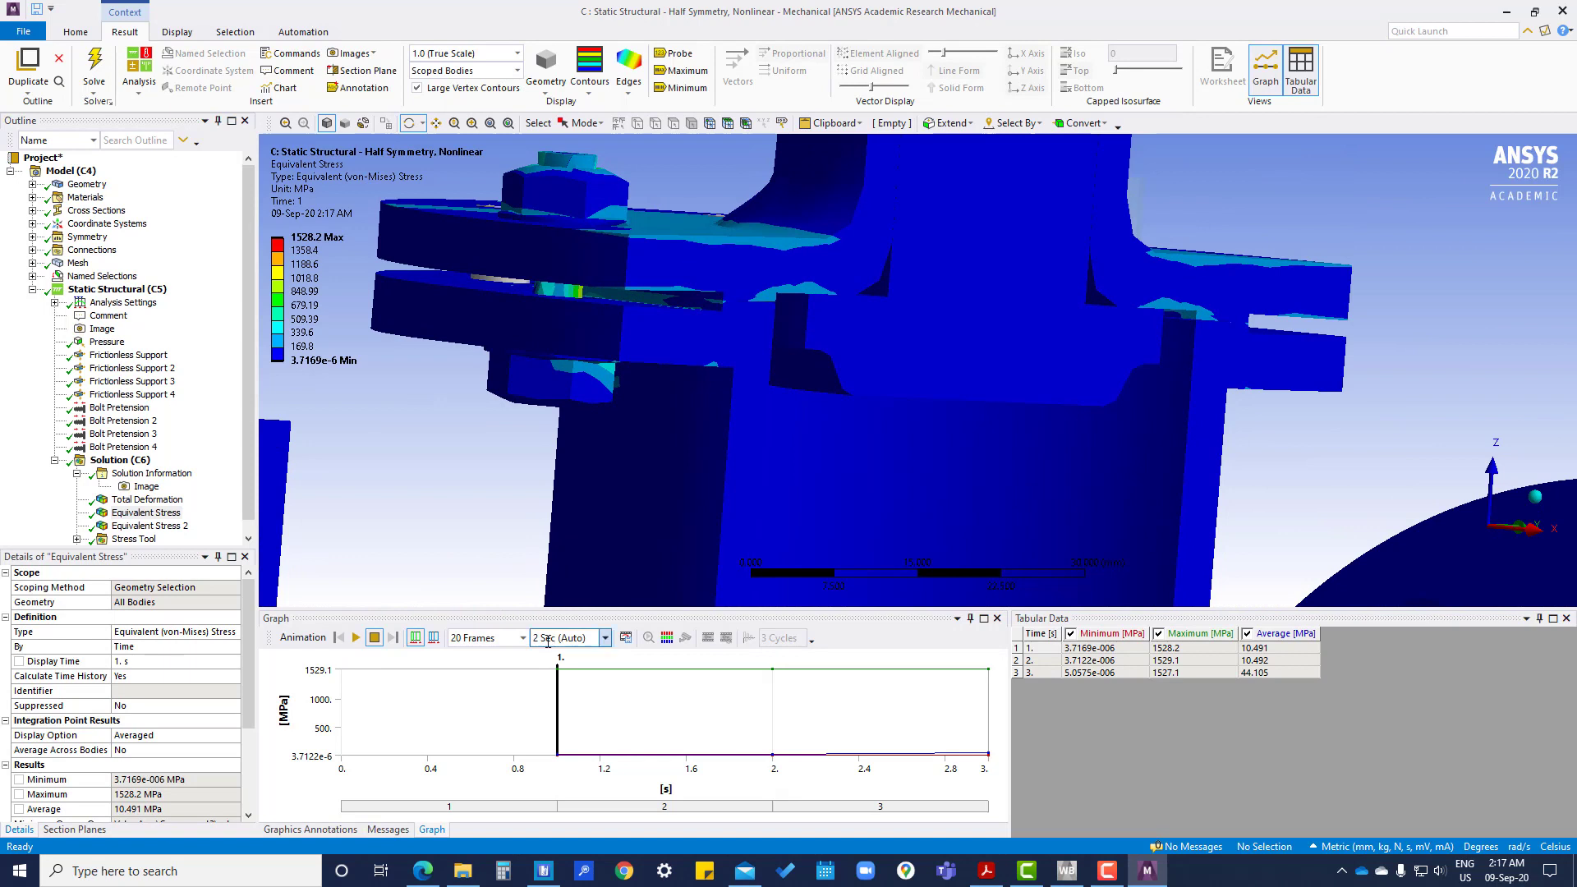
Play the Equivalent Stress animation at true scale, examine the flange joint and bolt, and stop the animation.
{"action": "left_click", "coordinate": [354, 637]}
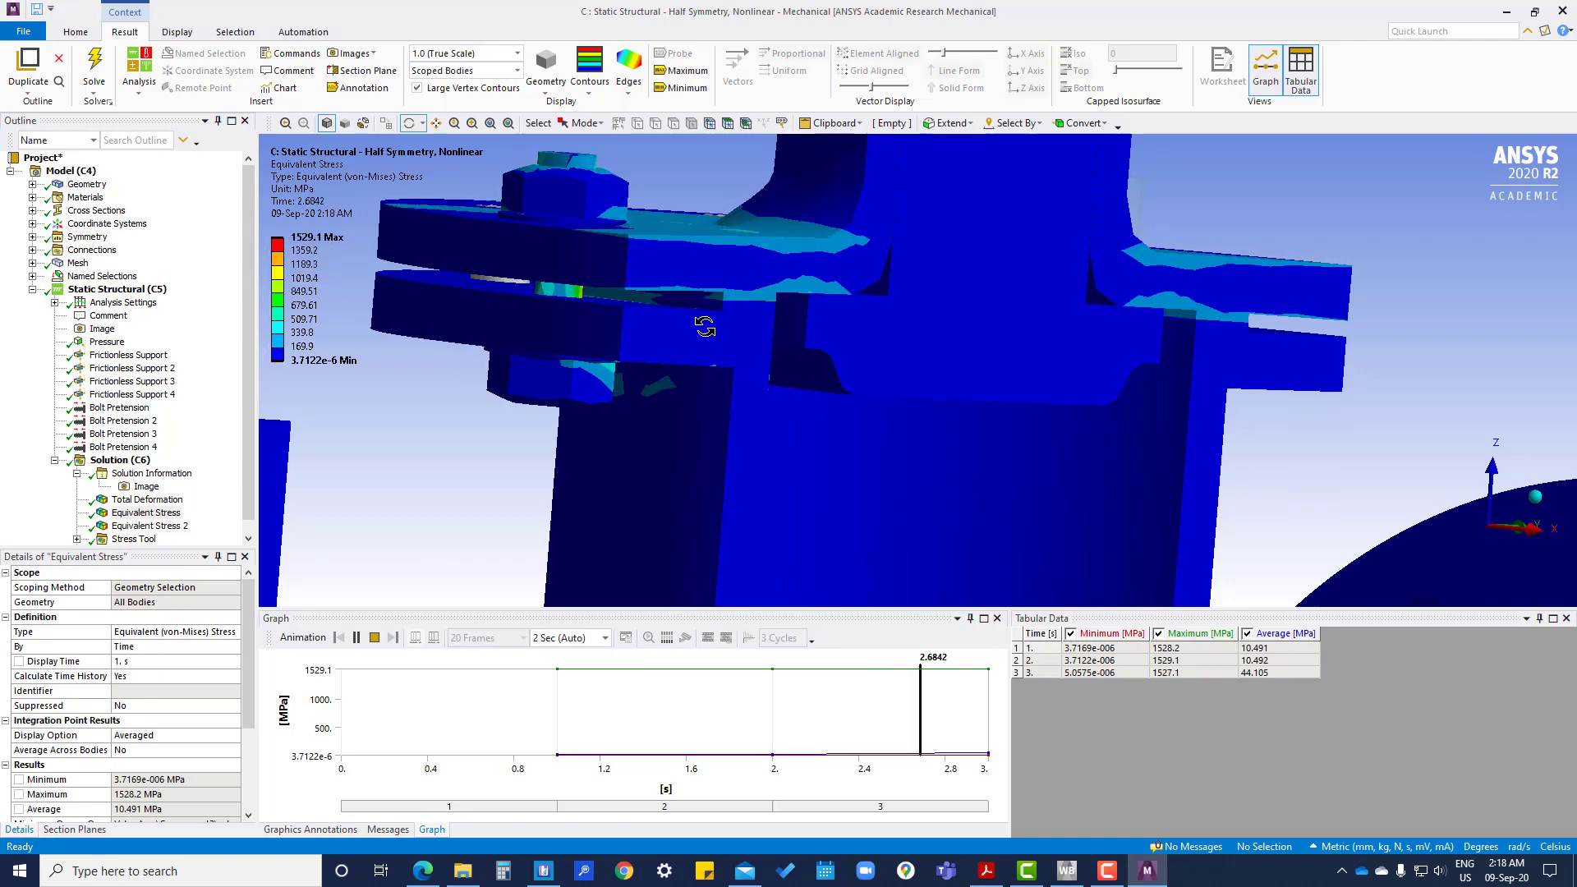
{"action": "scroll", "coordinate": [715, 320], "scroll_direction": "up", "scroll_amount": 2}
{"action": "scroll", "coordinate": [714, 321], "scroll_direction": "down", "scroll_amount": 4}
{"action": "left_click_drag", "start_coordinate": [564, 311], "coordinate": [717, 470]}
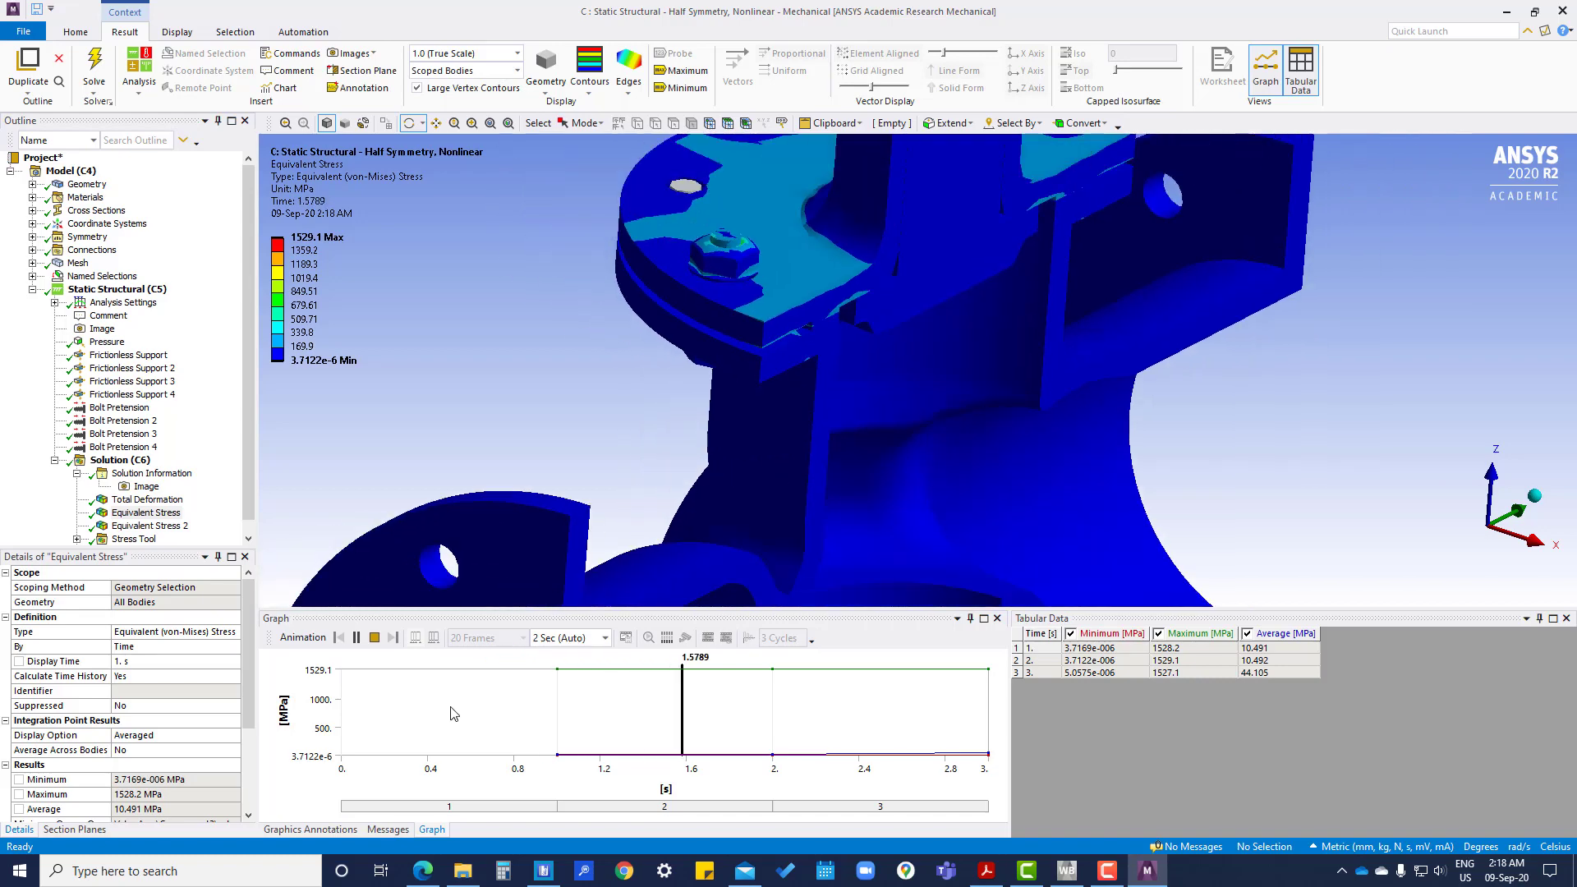
{"action": "left_click", "coordinate": [374, 637]}
{"action": "left_click_drag", "start_coordinate": [540, 481], "coordinate": [663, 339]}
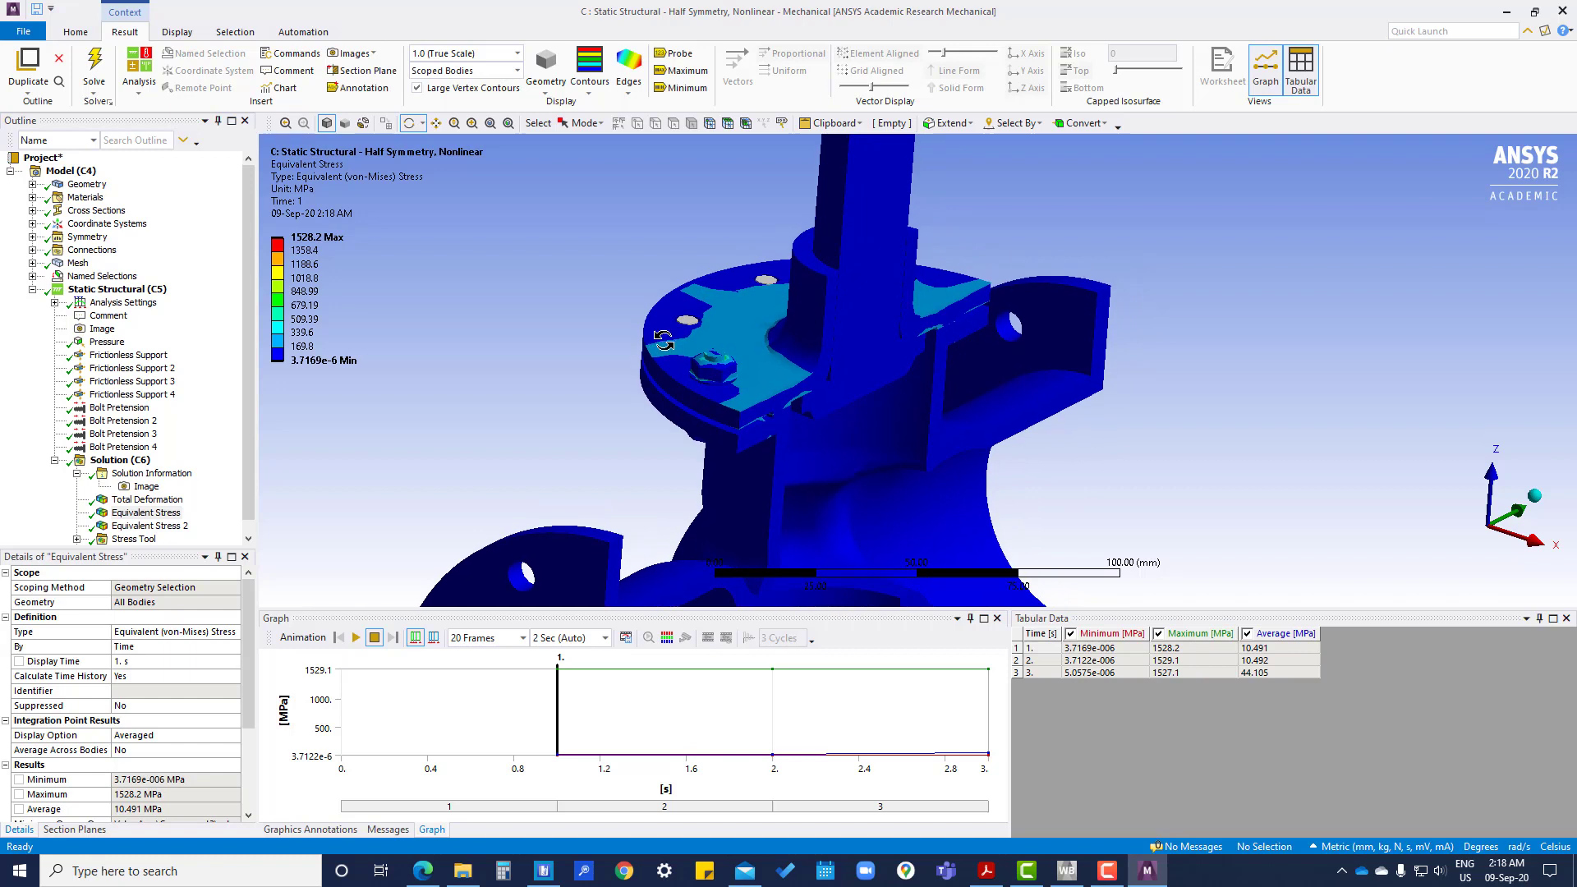
Turn on the maximum and minimum annotations for Equivalent Stress and inspect the maximum's location at the flange bolt.
{"action": "left_click", "coordinate": [681, 70]}
{"action": "left_click_drag", "start_coordinate": [726, 389], "coordinate": [709, 337]}
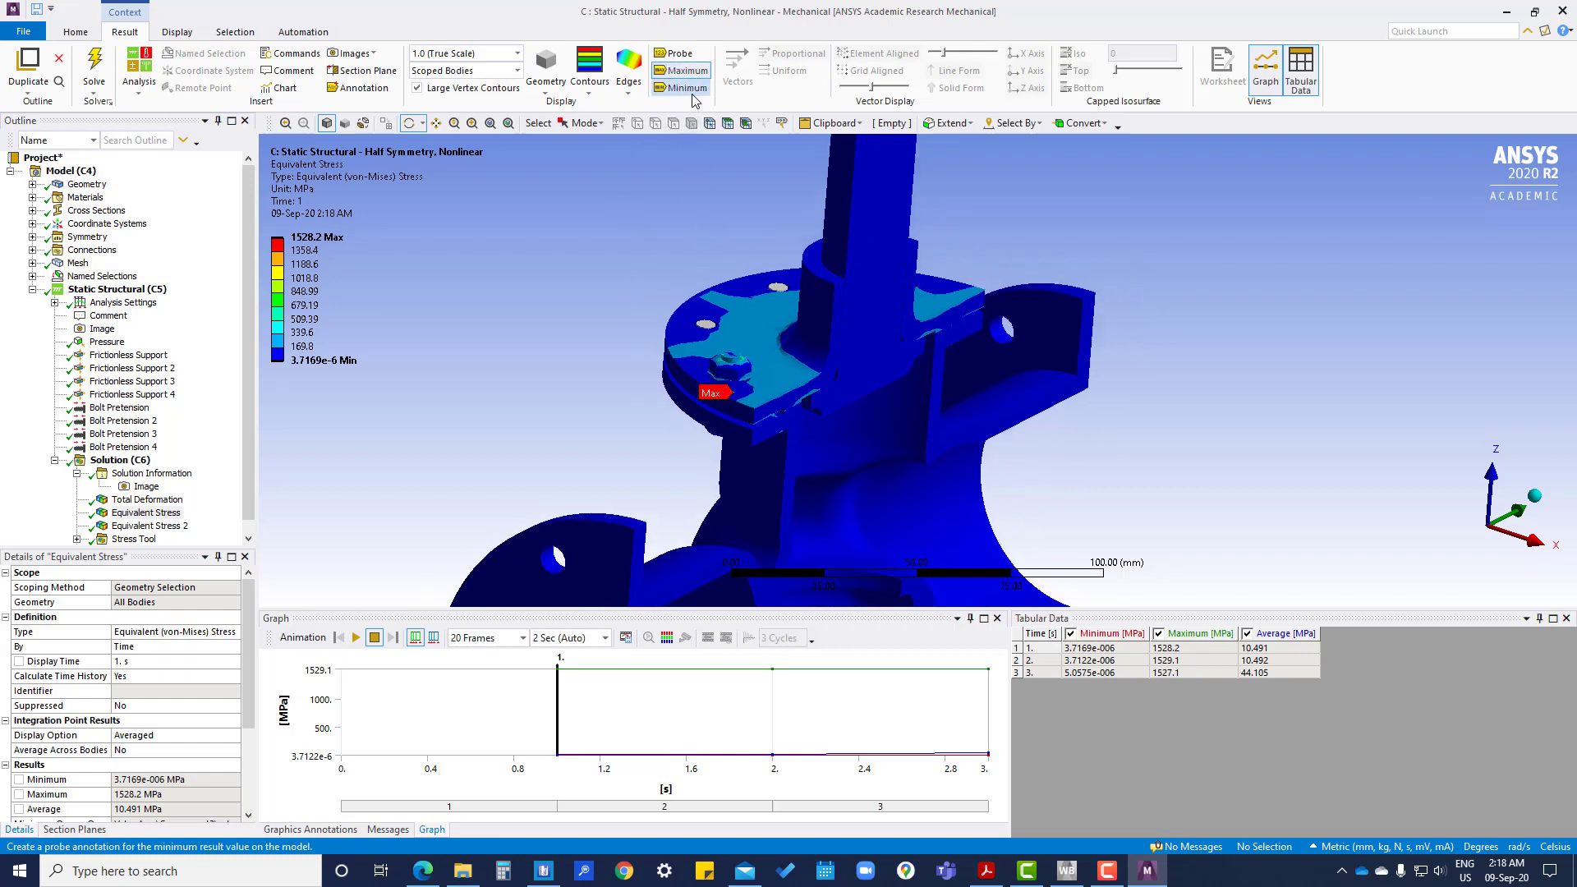
{"action": "scroll", "coordinate": [717, 444], "scroll_direction": "down", "scroll_amount": 5}
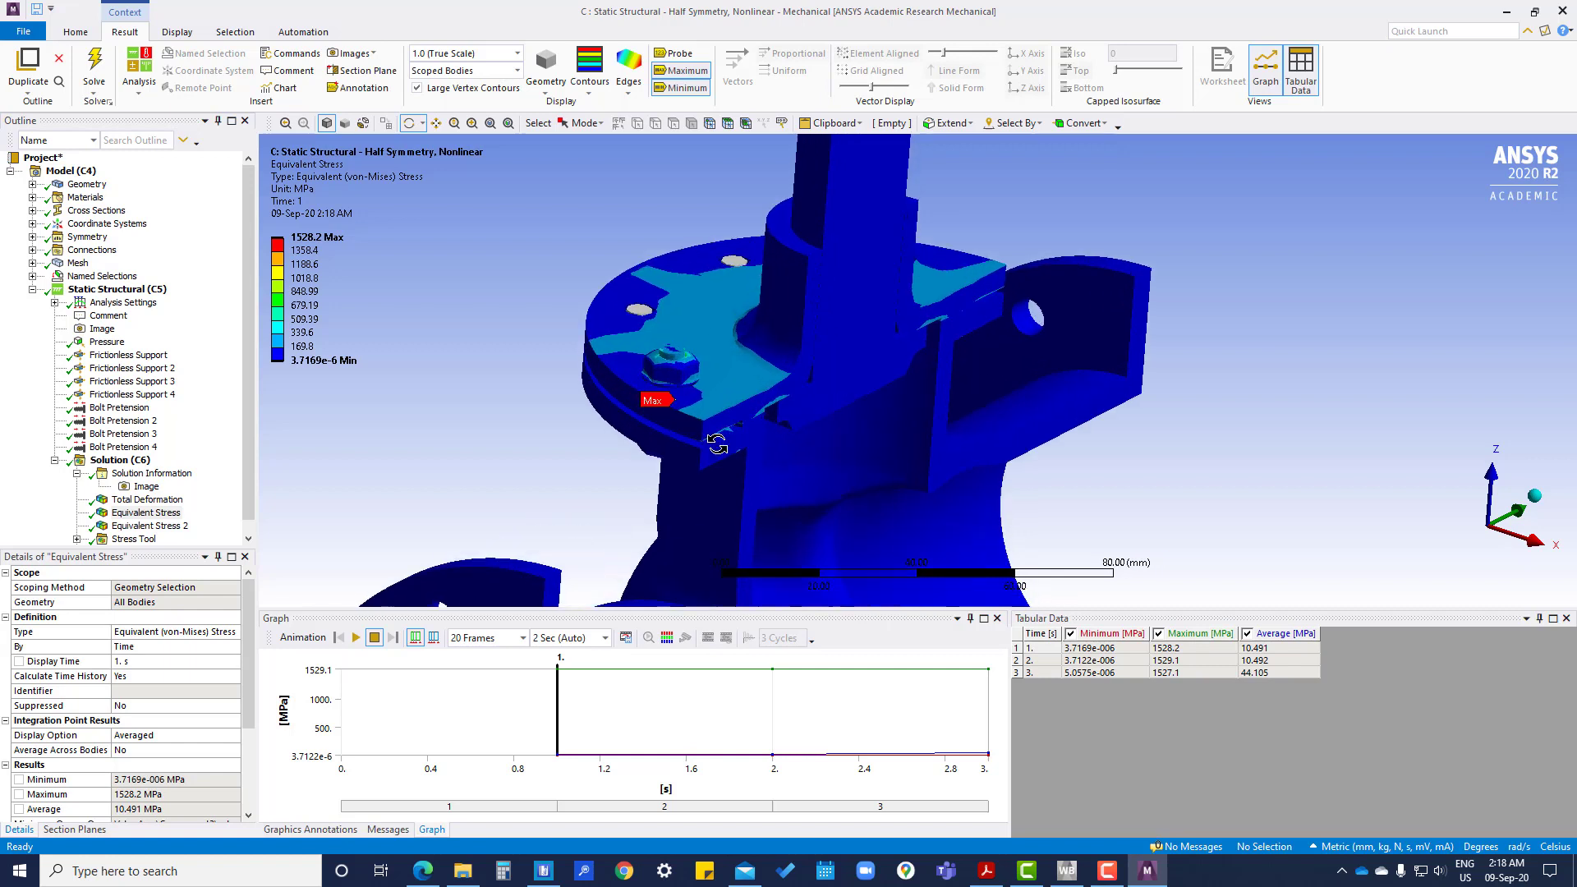
{"action": "scroll", "coordinate": [719, 411], "scroll_direction": "up", "scroll_amount": 3}
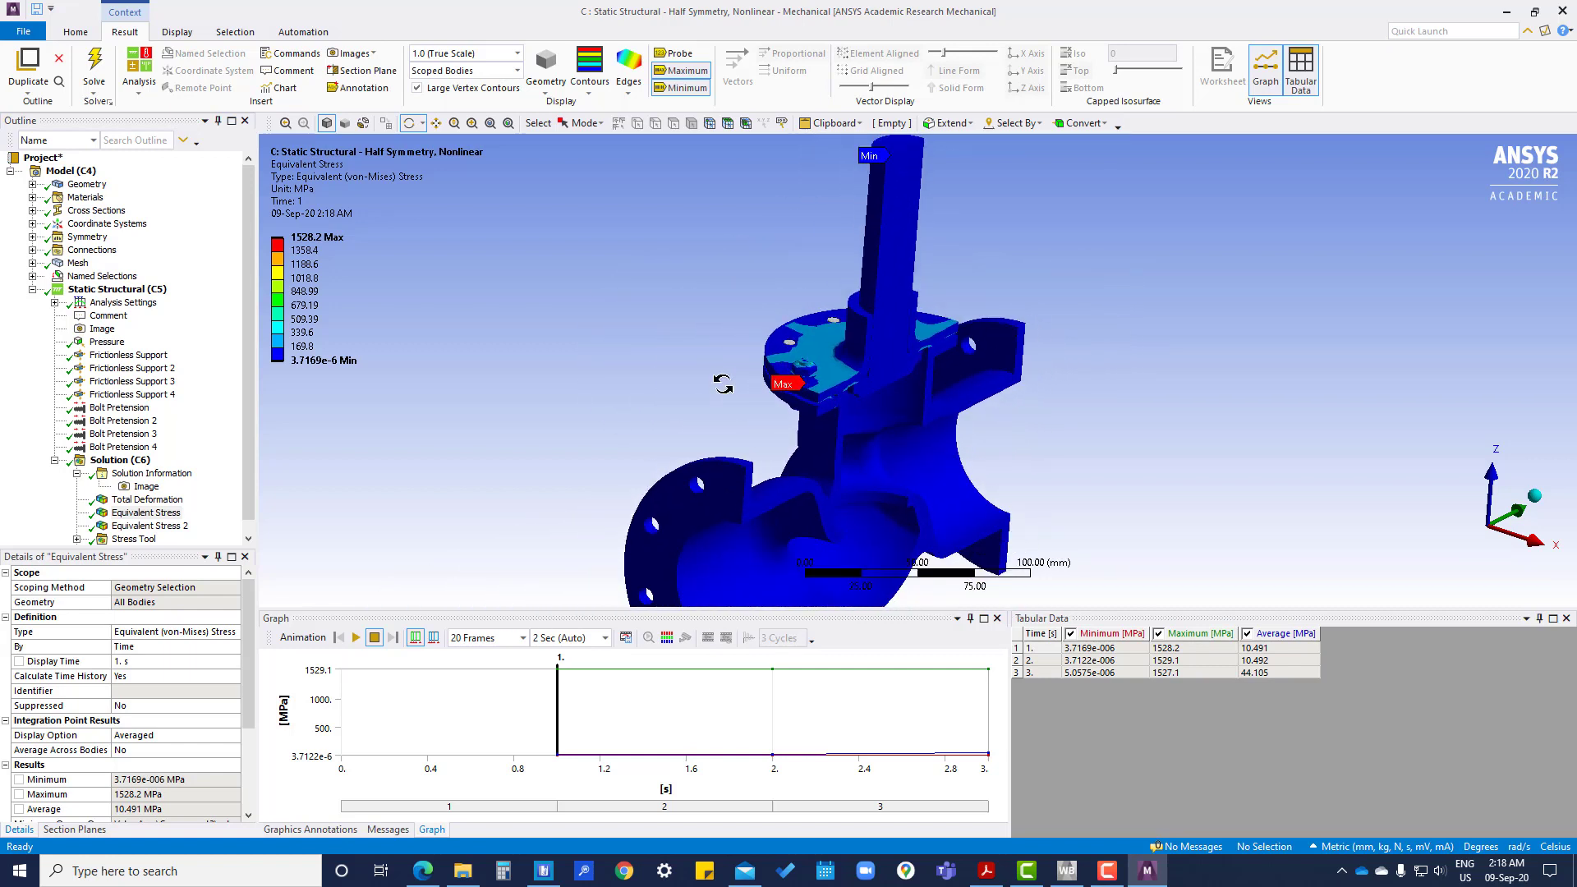
{"action": "left_click_drag", "start_coordinate": [722, 384], "coordinate": [808, 383]}
{"action": "scroll", "coordinate": [808, 383], "scroll_direction": "up", "scroll_amount": 3}
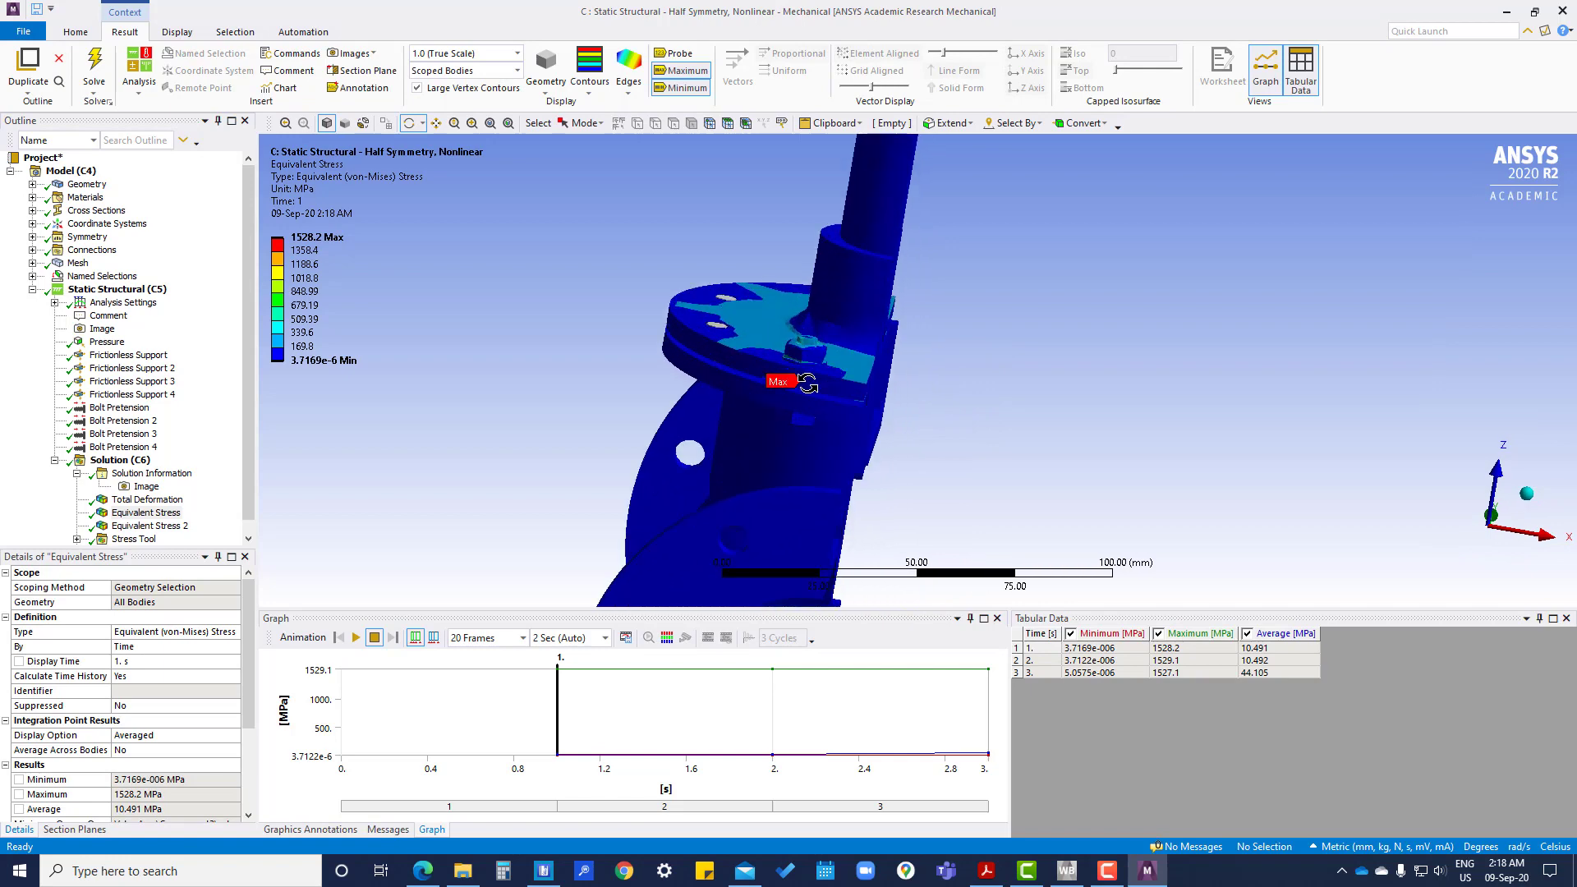
Inspect the maximum stress at the flange bolt, and display Equivalent Stress 2 to examine the valve body's stresses.
{"action": "scroll", "coordinate": [808, 383], "scroll_direction": "up", "scroll_amount": 6}
{"action": "left_click_drag", "start_coordinate": [599, 380], "coordinate": [552, 489]}
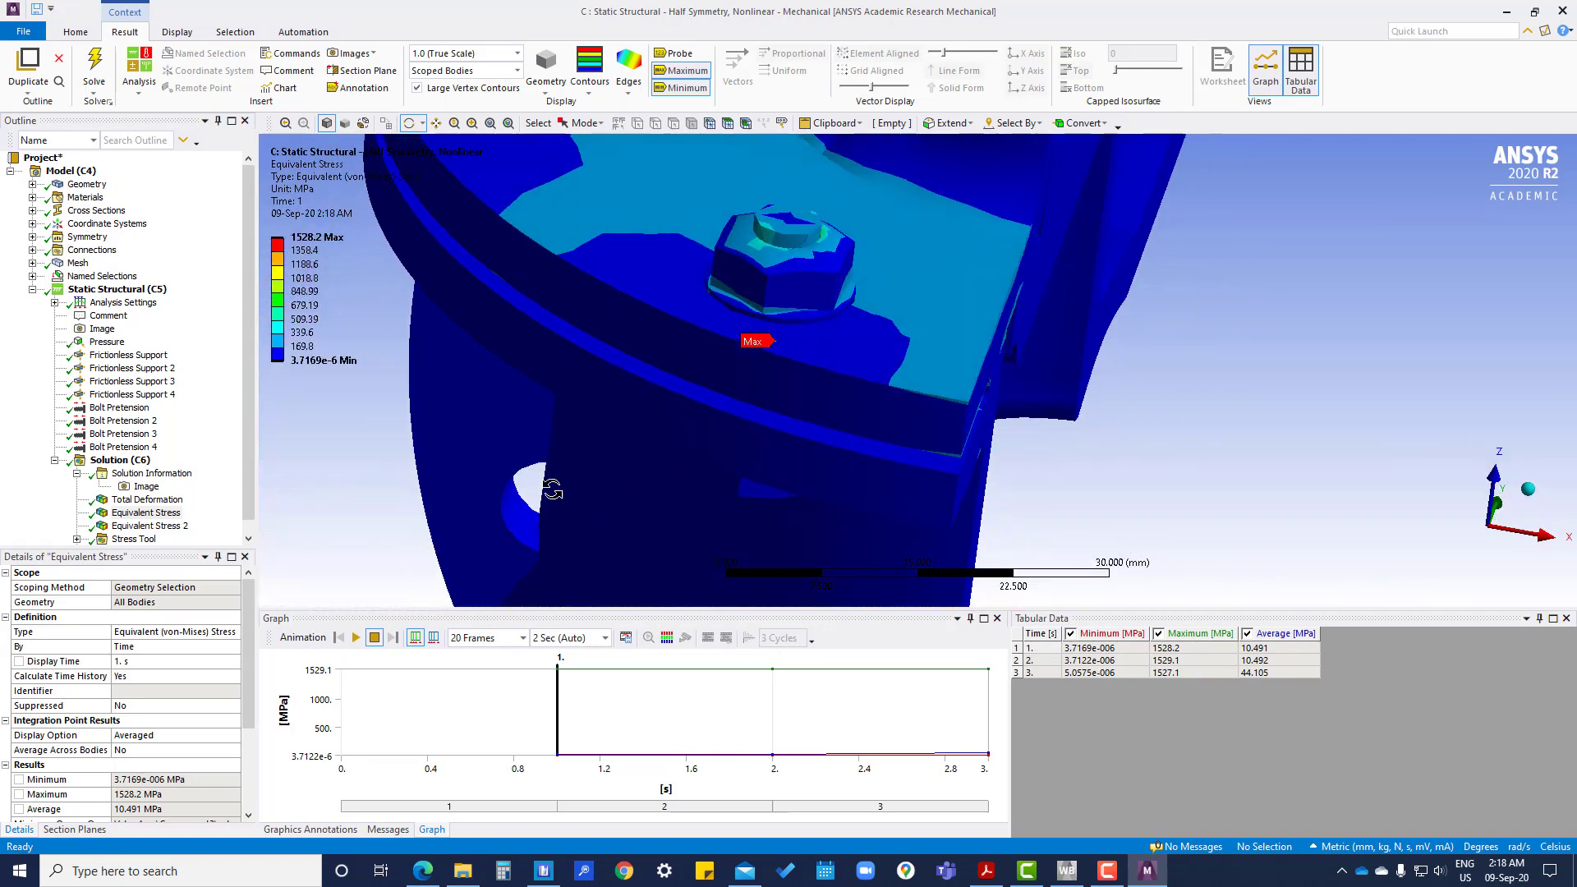
{"action": "left_click", "coordinate": [151, 526]}
{"action": "scroll", "coordinate": [641, 434], "scroll_direction": "up", "scroll_amount": 2}
{"action": "scroll", "coordinate": [639, 437], "scroll_direction": "down", "scroll_amount": 9}
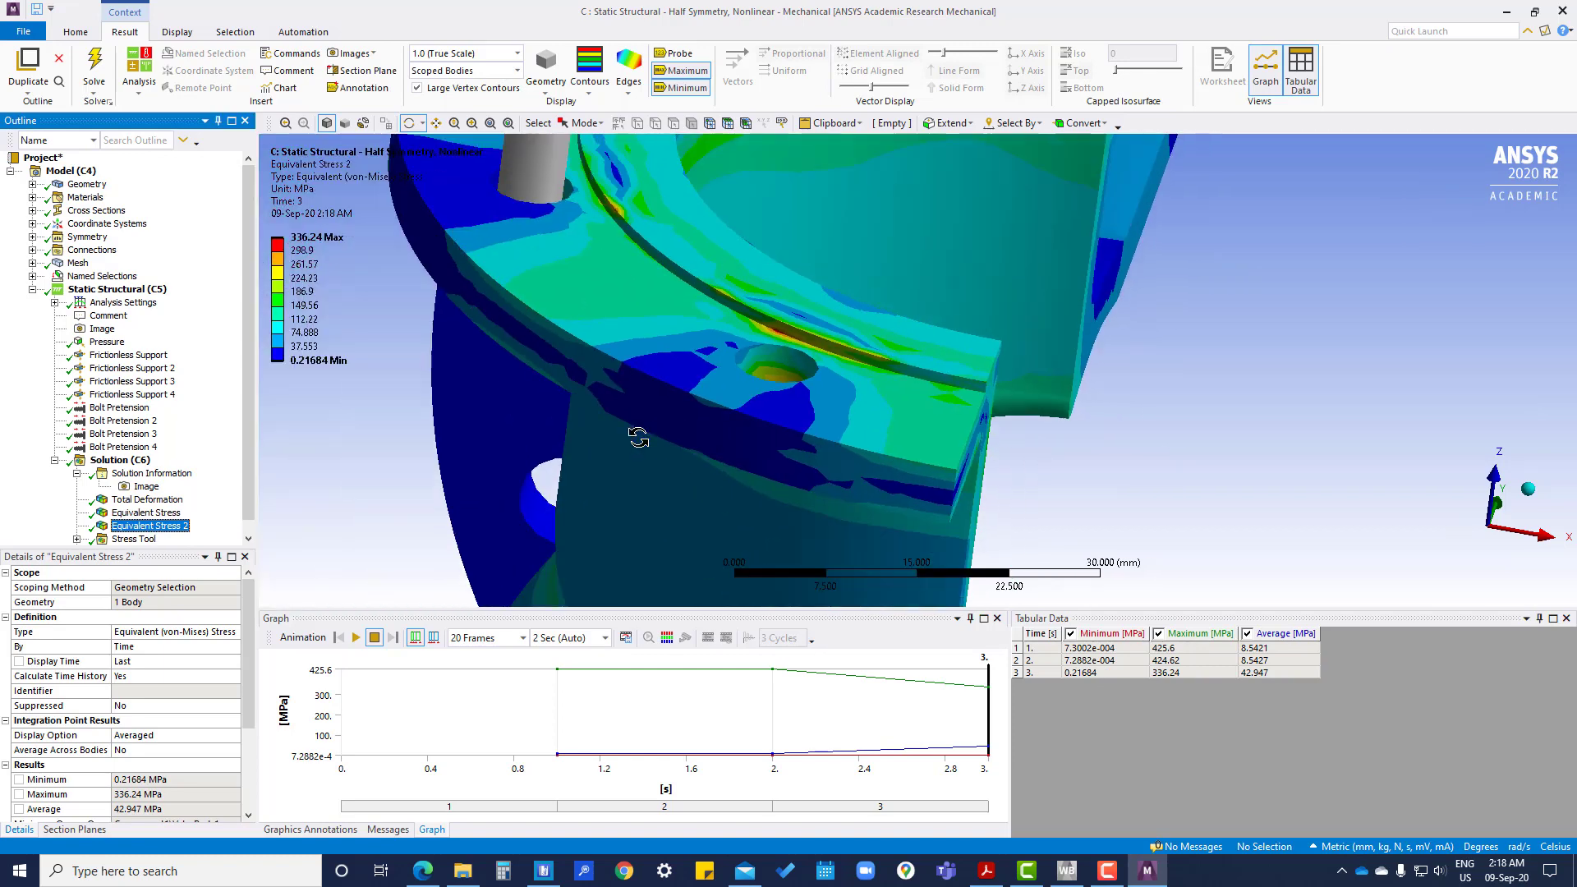
{"action": "left_click_drag", "start_coordinate": [638, 436], "coordinate": [461, 447]}
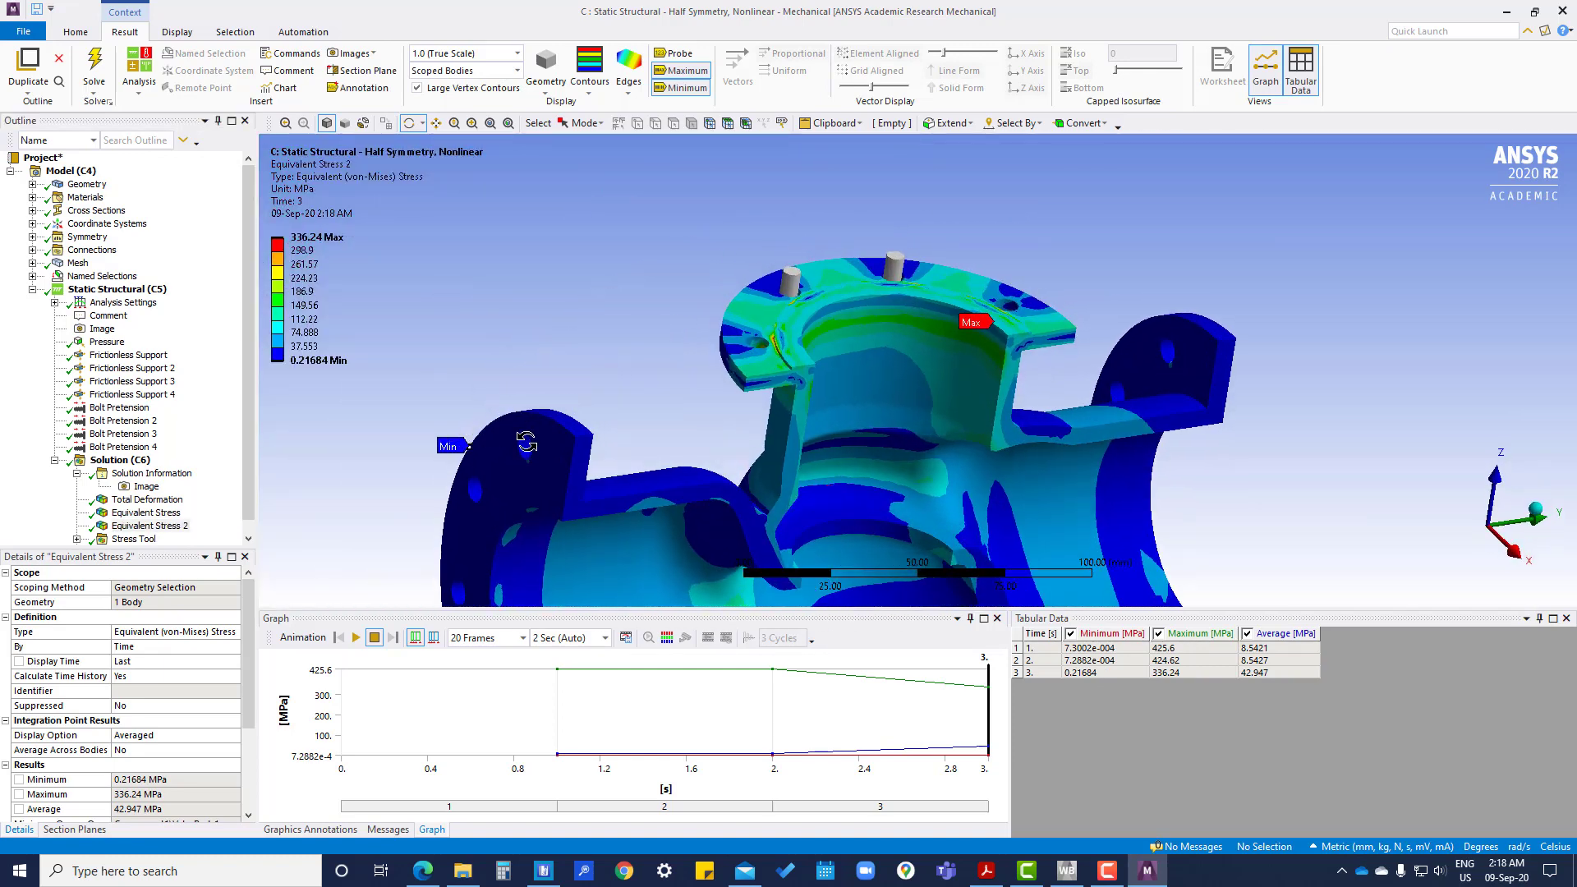
{"action": "scroll", "coordinate": [780, 449], "scroll_direction": "down", "scroll_amount": 2}
{"action": "scroll", "coordinate": [779, 449], "scroll_direction": "down", "scroll_amount": 1}
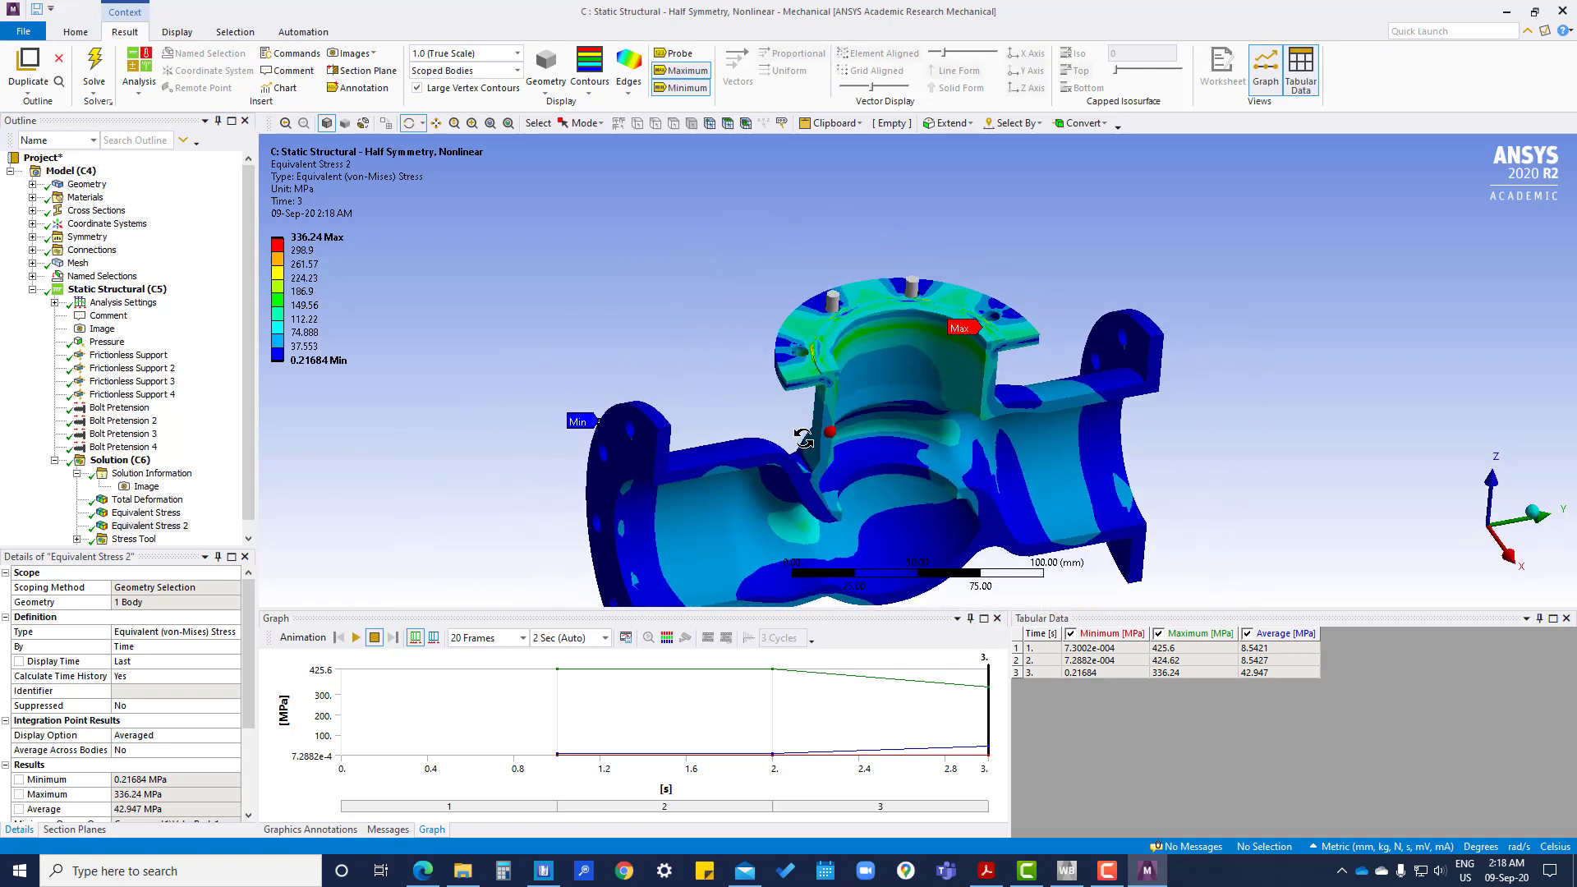
{"action": "left_click", "coordinate": [1047, 648]}
{"action": "right_click", "coordinate": [1047, 653]}
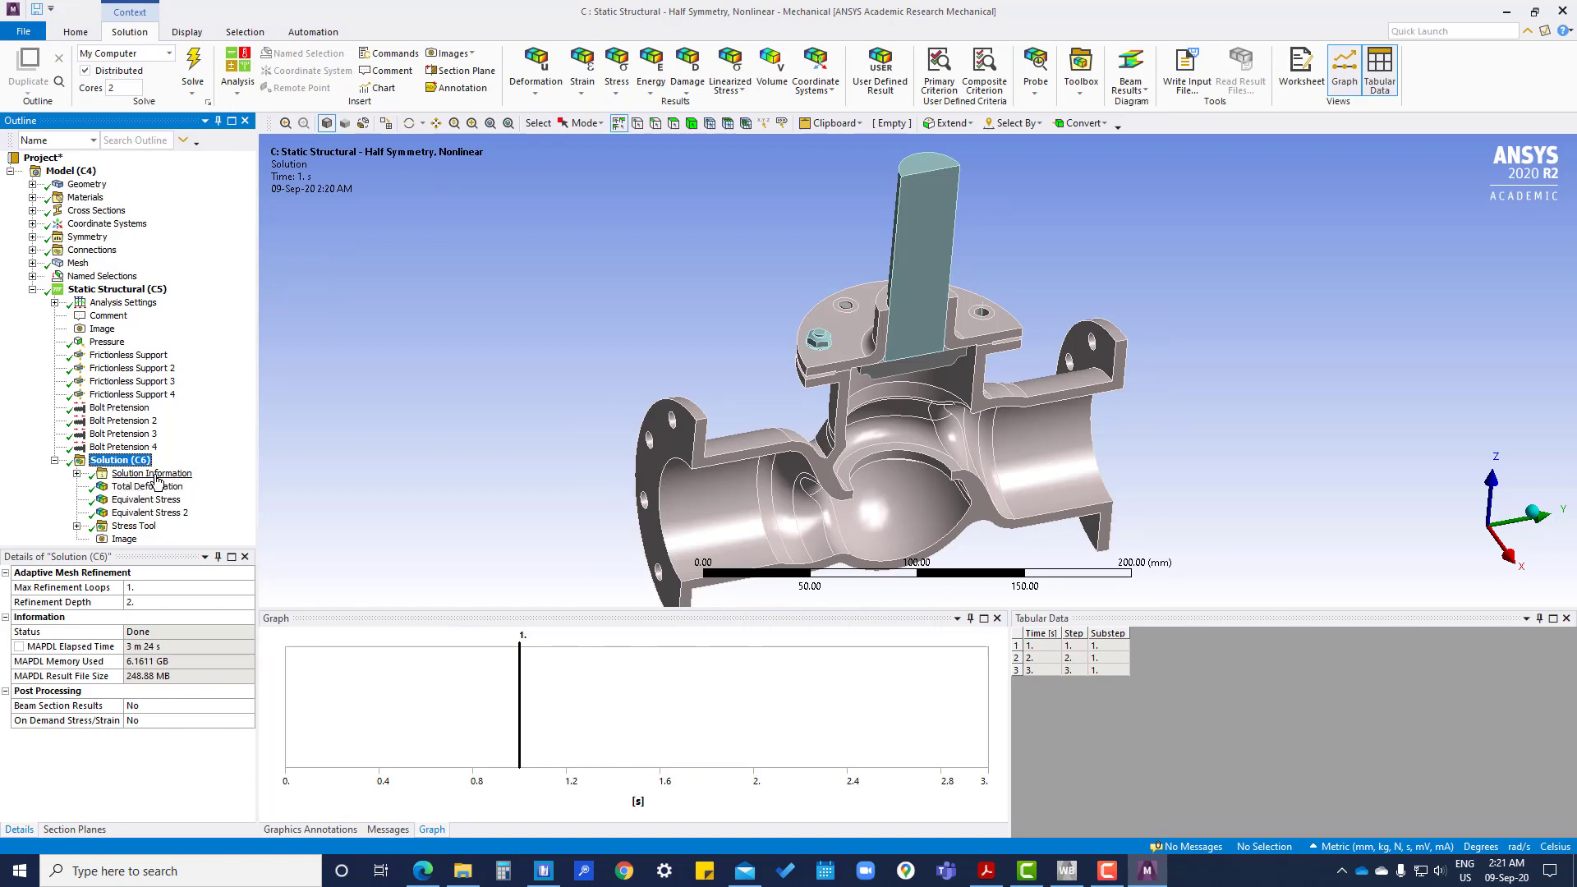
Show the Solution Information's FE connections on the geometry and inspect the constraint equations around the flange bolt holes.
{"action": "left_click", "coordinate": [153, 474]}
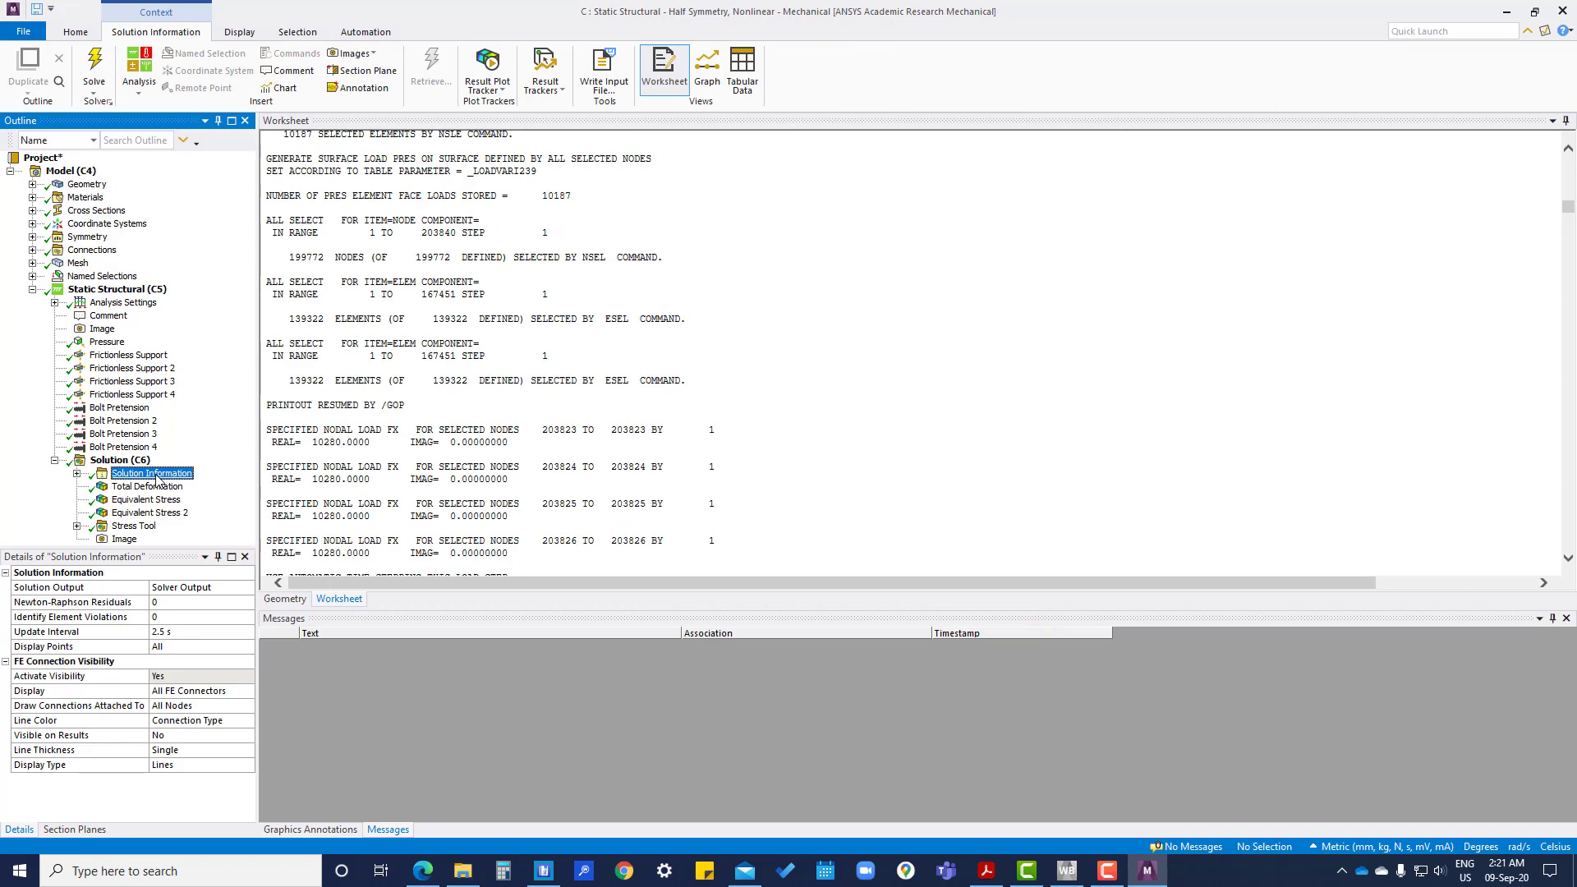
{"action": "left_click", "coordinate": [285, 598]}
{"action": "scroll", "coordinate": [848, 320], "scroll_direction": "up", "scroll_amount": 8}
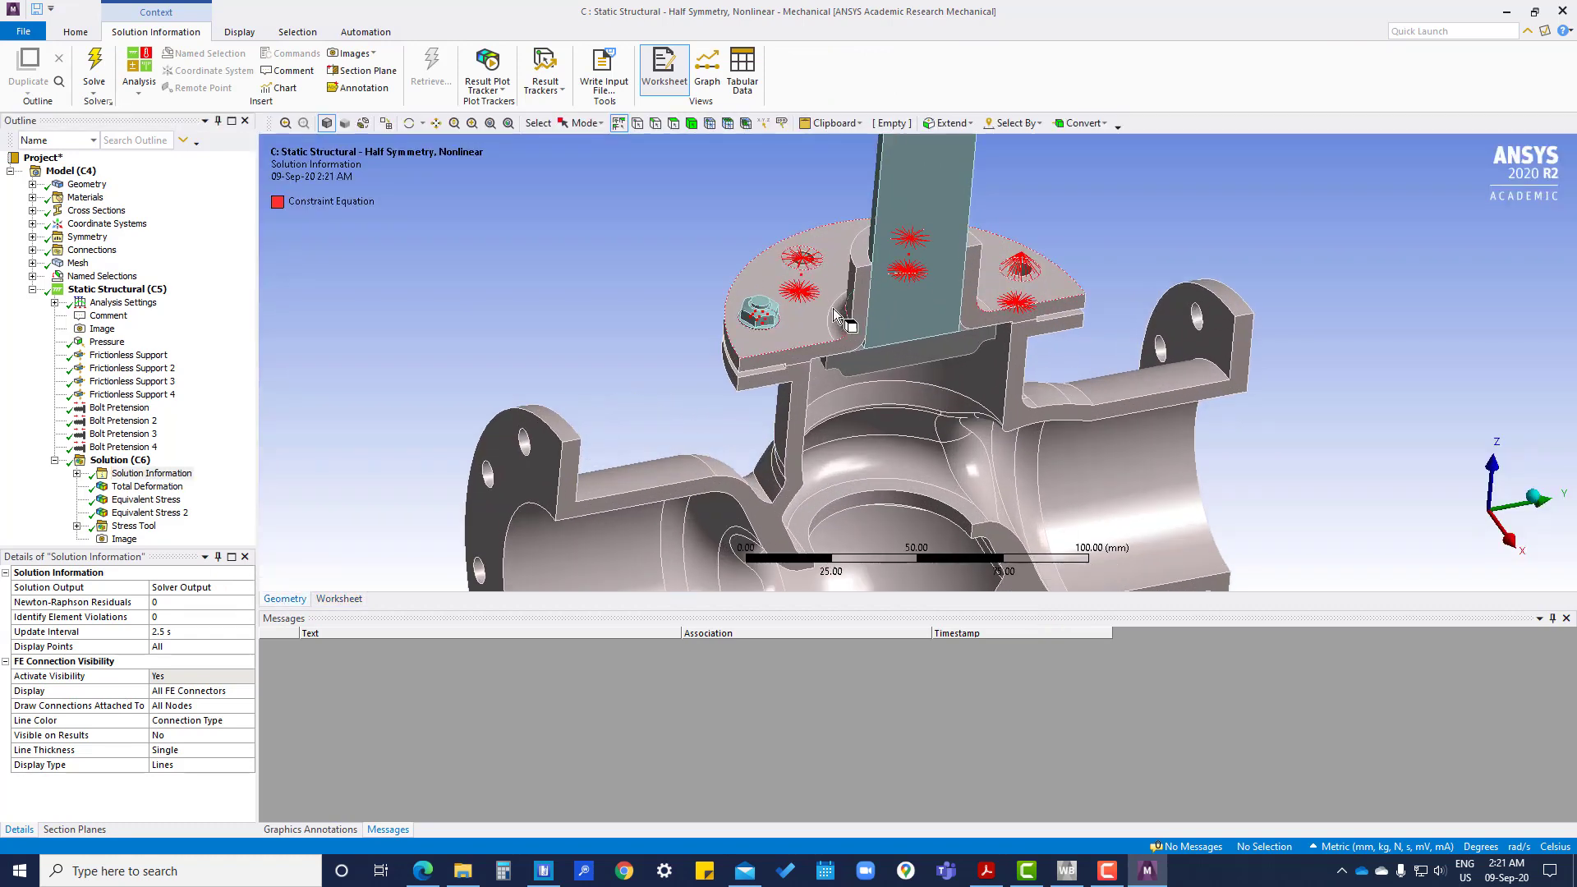
{"action": "middle_click_drag", "start_coordinate": [809, 386], "coordinate": [897, 388]}
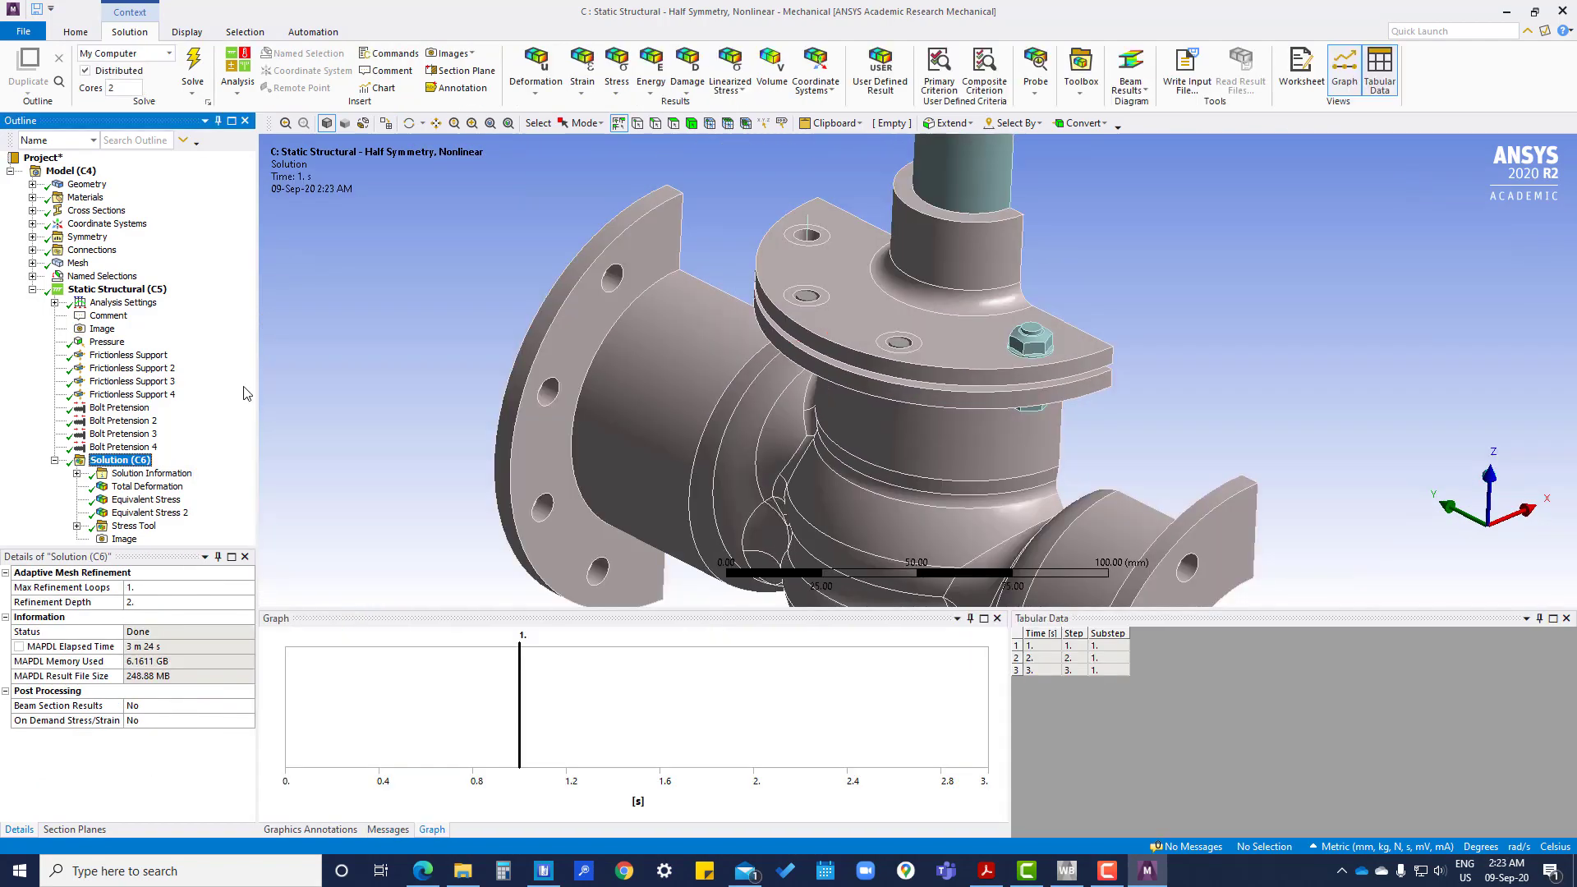
Insert another Equivalent (von-Mises) stress result under the Solution.
{"action": "scroll", "coordinate": [583, 440], "scroll_direction": "up", "scroll_amount": 2}
{"action": "scroll", "coordinate": [583, 441], "scroll_direction": "down", "scroll_amount": 1}
{"action": "scroll", "coordinate": [591, 341], "scroll_direction": "down", "scroll_amount": 2}
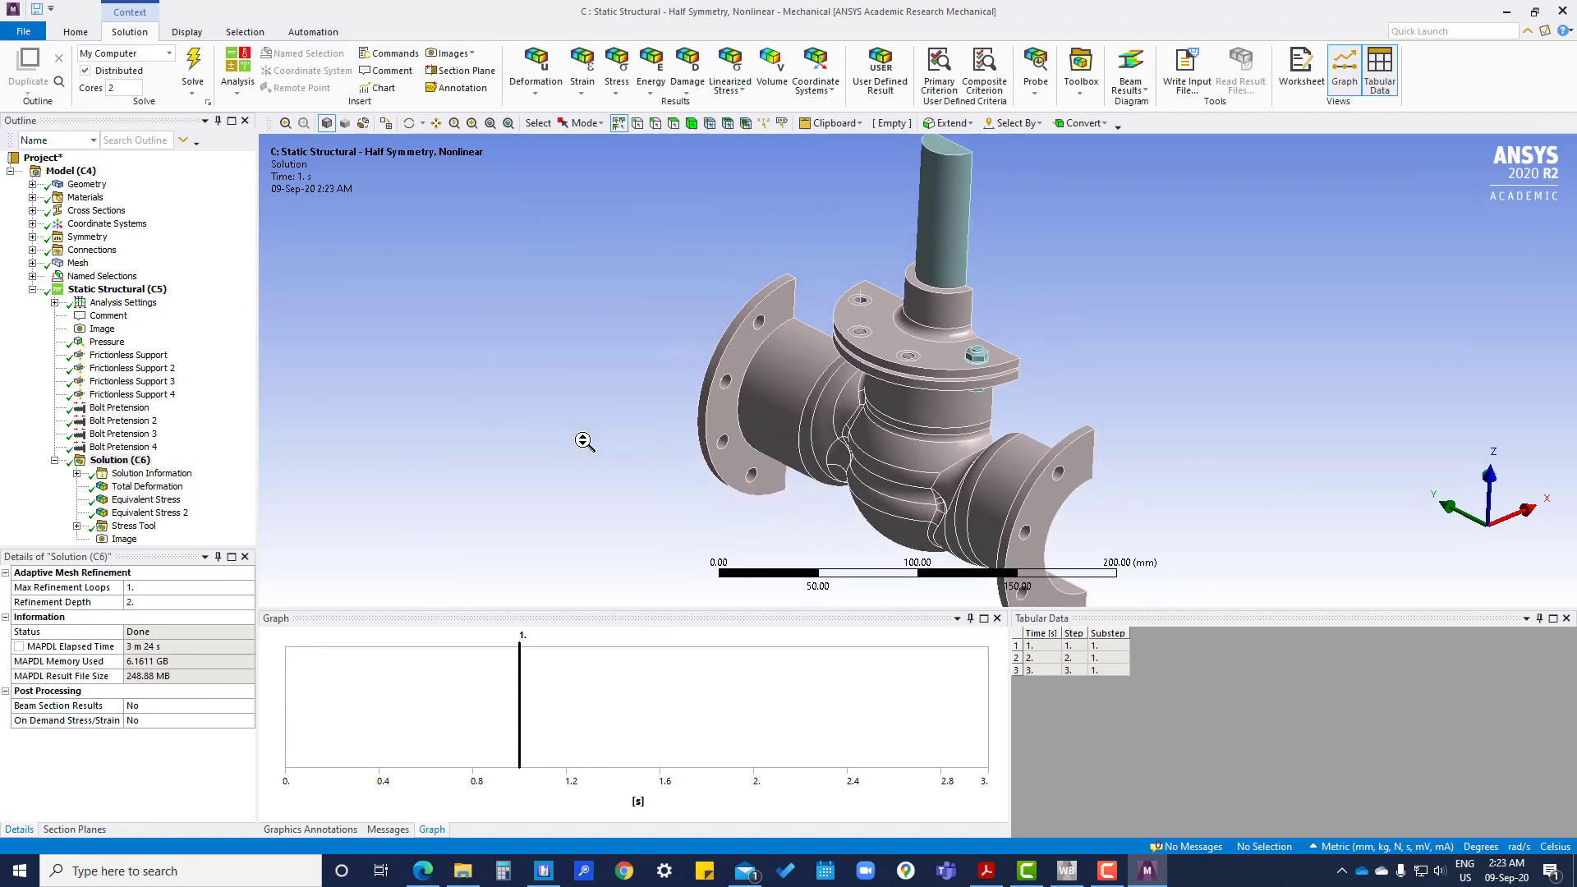
{"action": "middle_click_drag", "start_coordinate": [592, 342], "coordinate": [1182, 413]}
{"action": "middle_click_drag", "start_coordinate": [895, 390], "coordinate": [716, 355]}
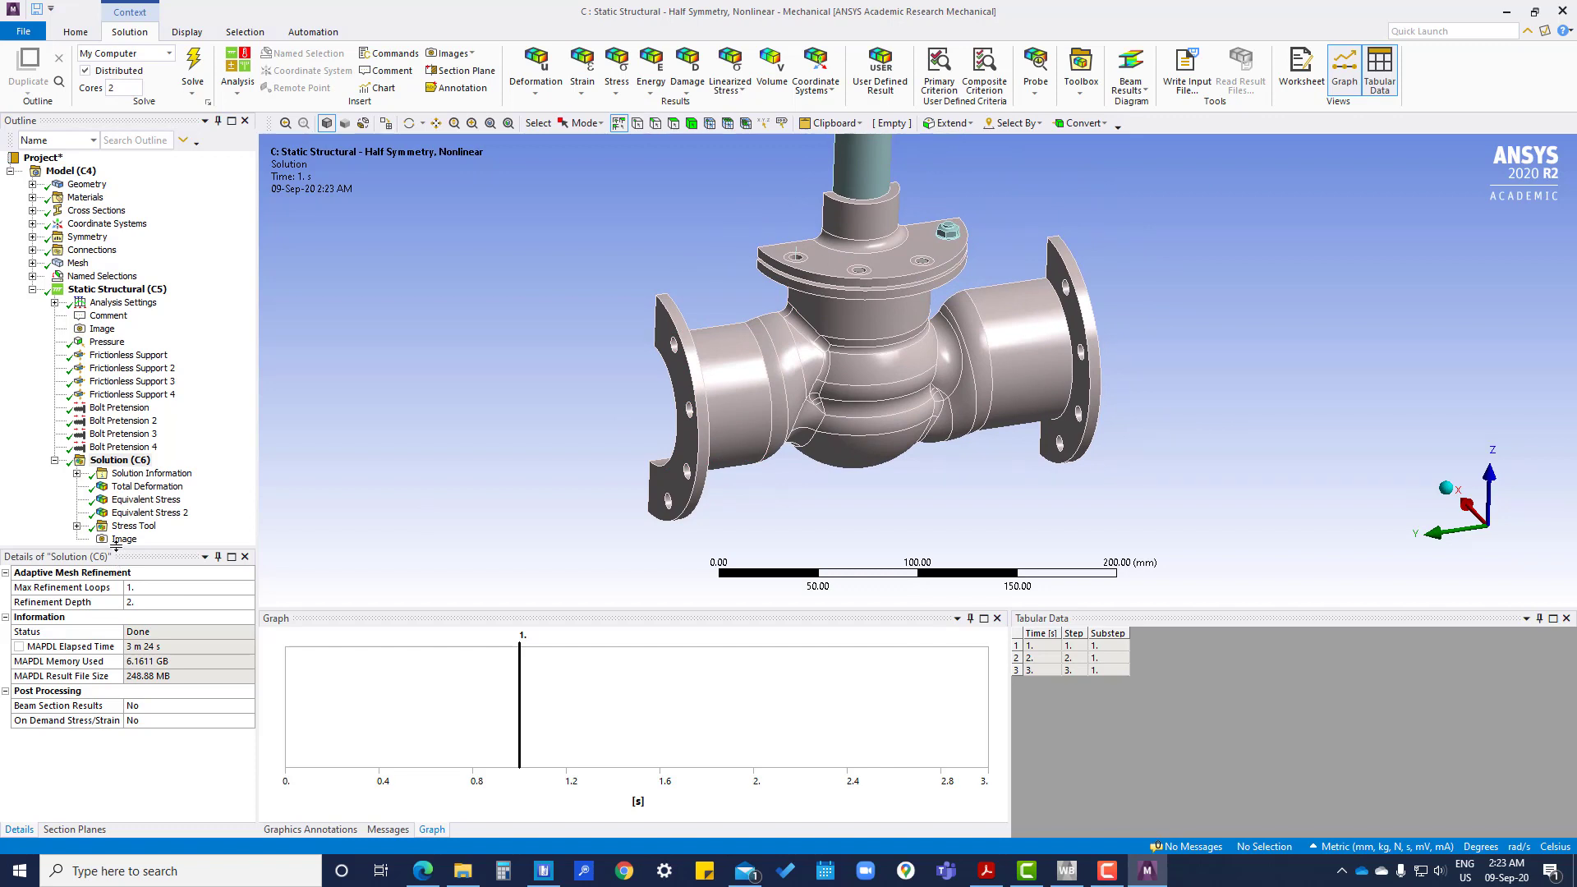
{"action": "right_click", "coordinate": [115, 460]}
{"action": "mouse_move", "coordinate": [211, 473]}
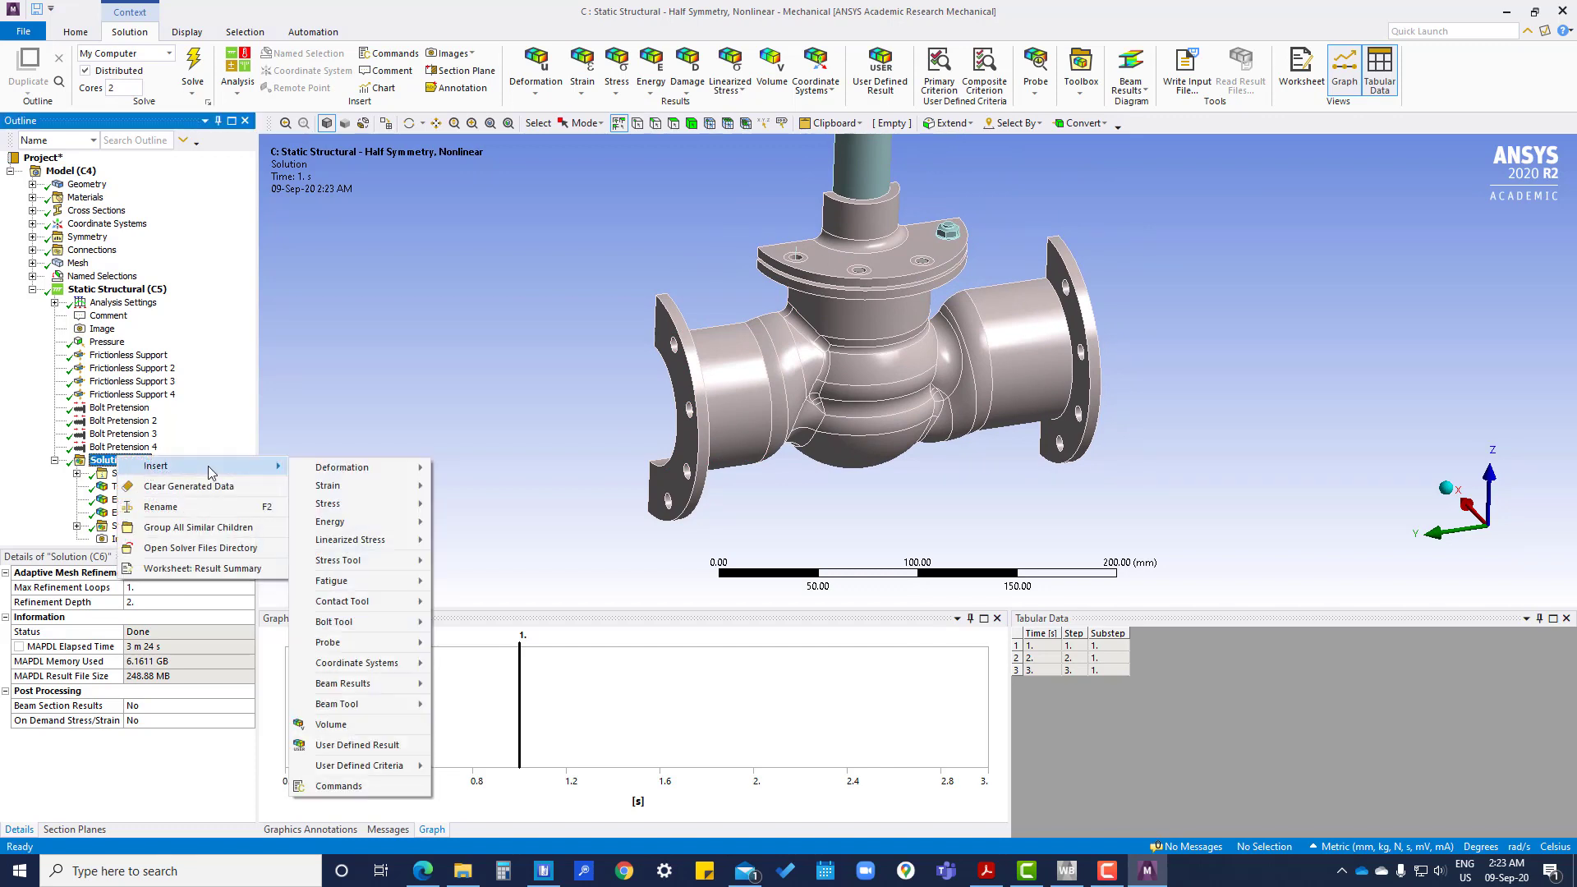
{"action": "mouse_move", "coordinate": [354, 507]}
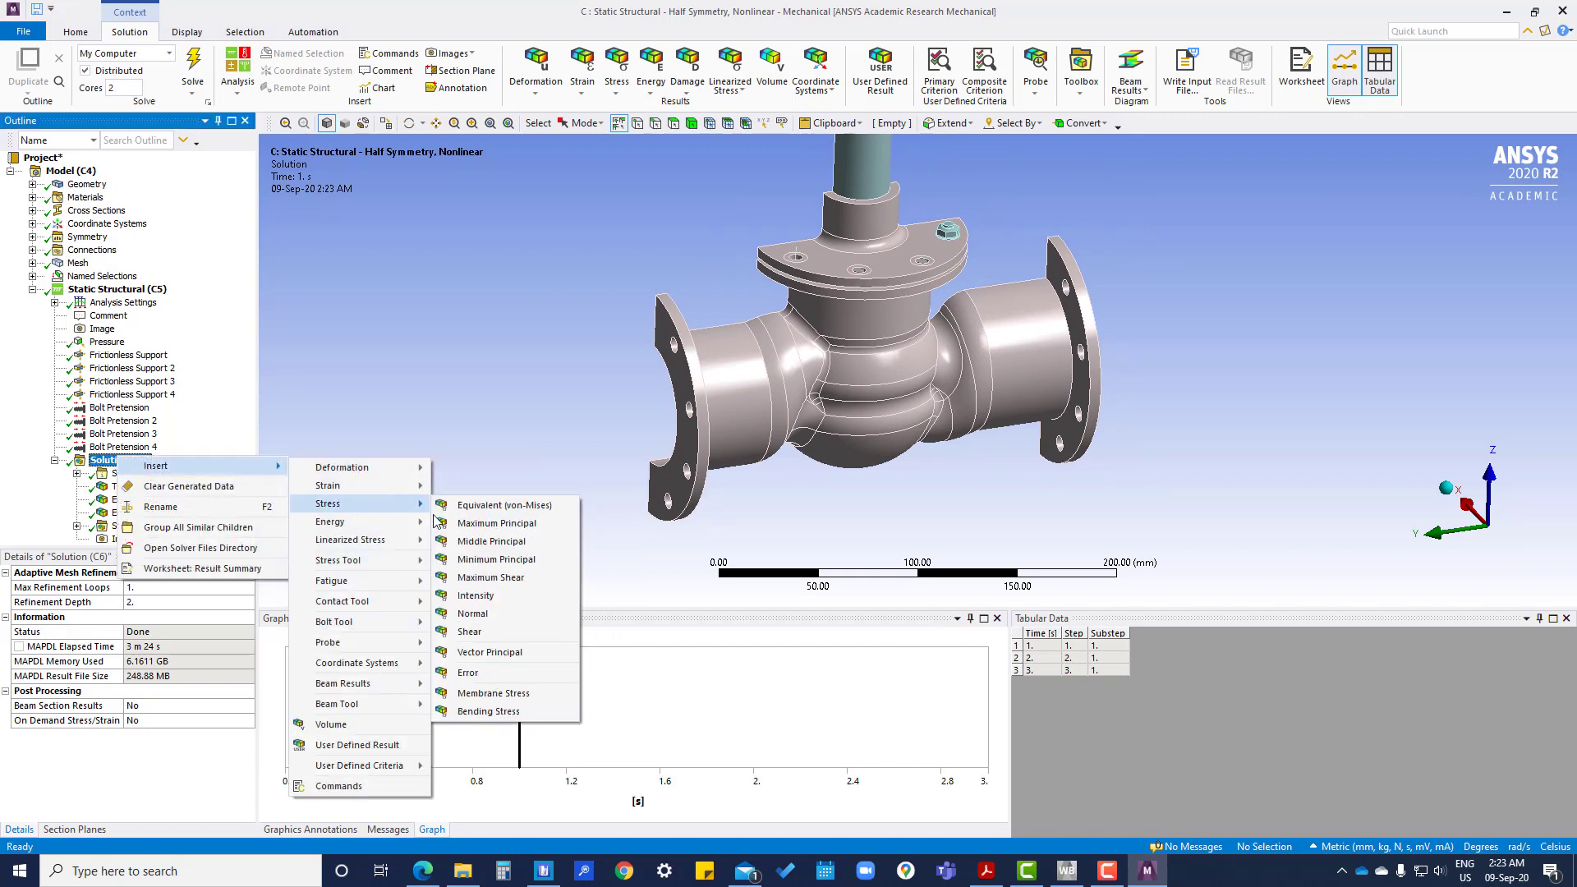
{"action": "left_click", "coordinate": [494, 506]}
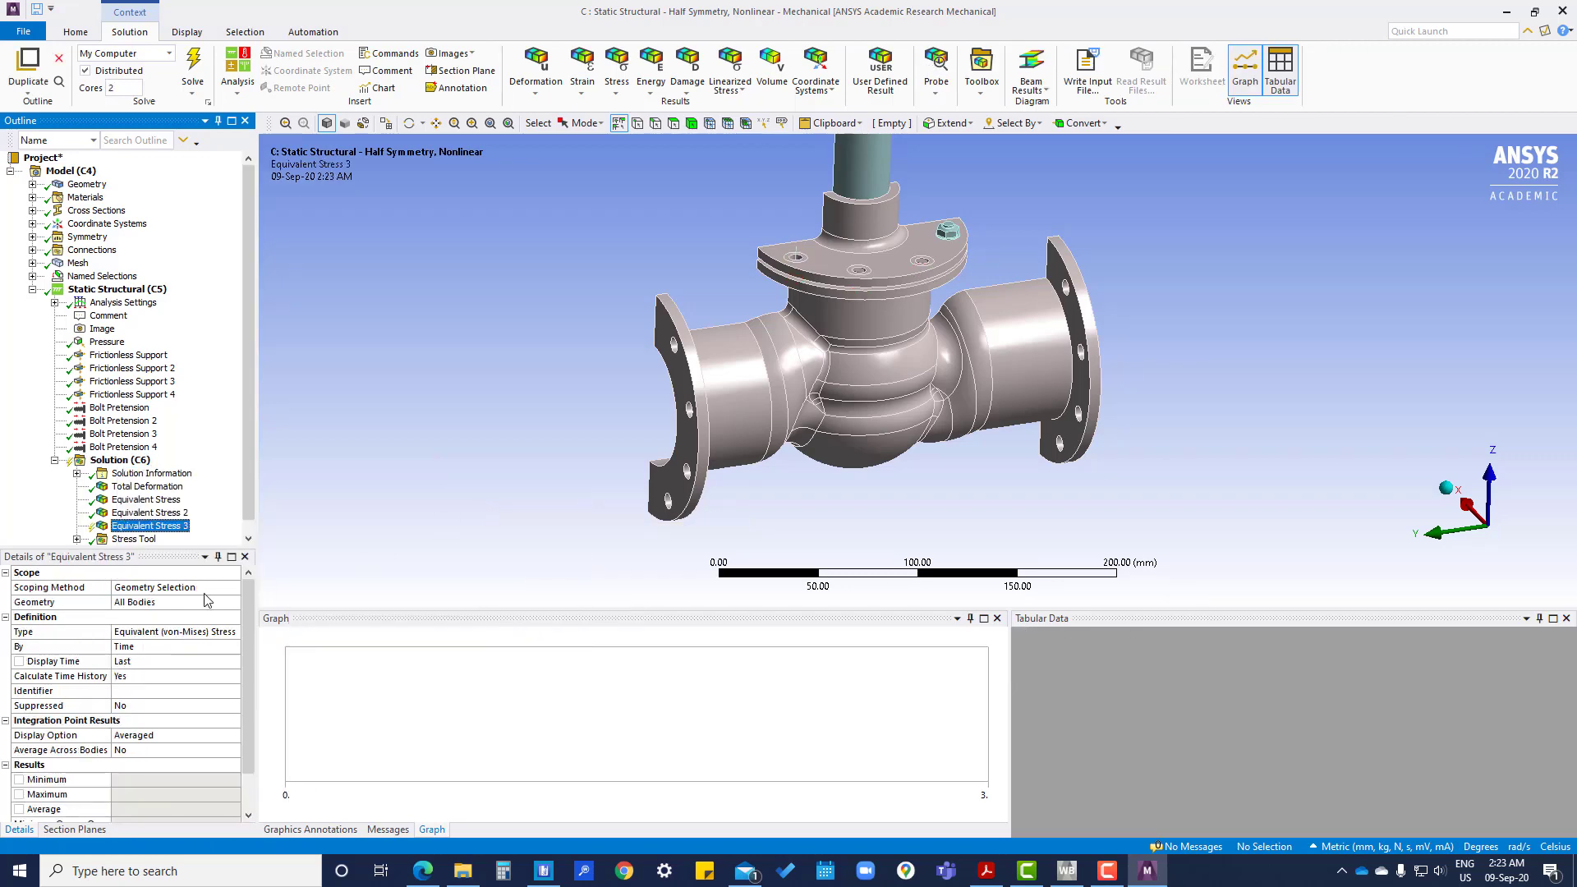
Scope the new stress result to the valve body's outer faces by selecting both cylindrical pipe faces and extending the selection to limits.
{"action": "left_click", "coordinate": [169, 602]}
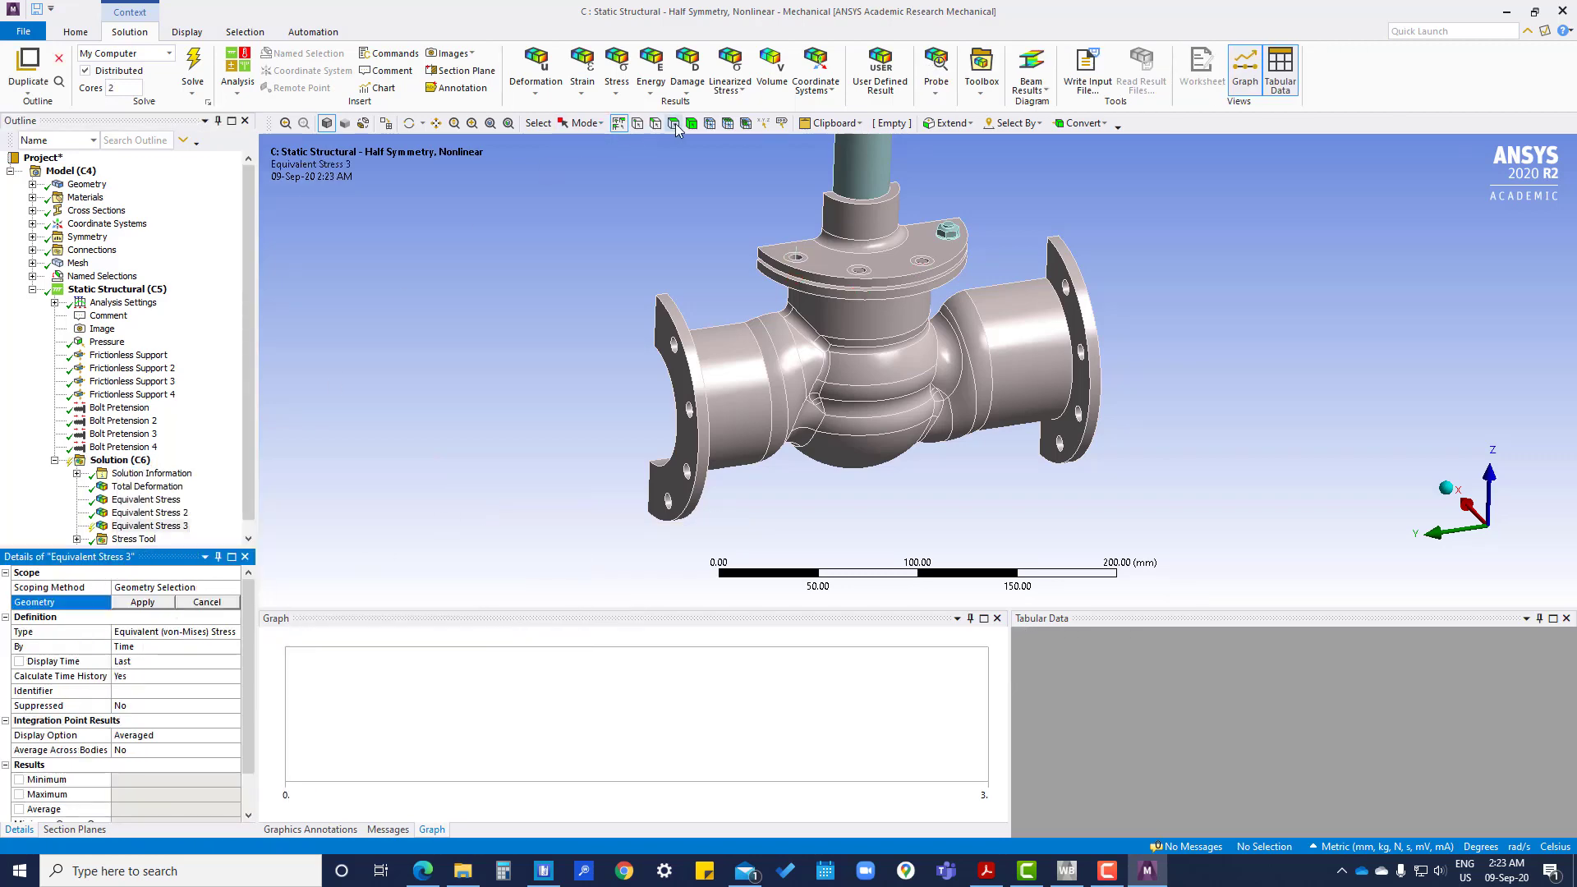
{"action": "left_click", "coordinate": [727, 382]}
{"action": "left_click", "coordinate": [1007, 353], "text": "ctrl"}
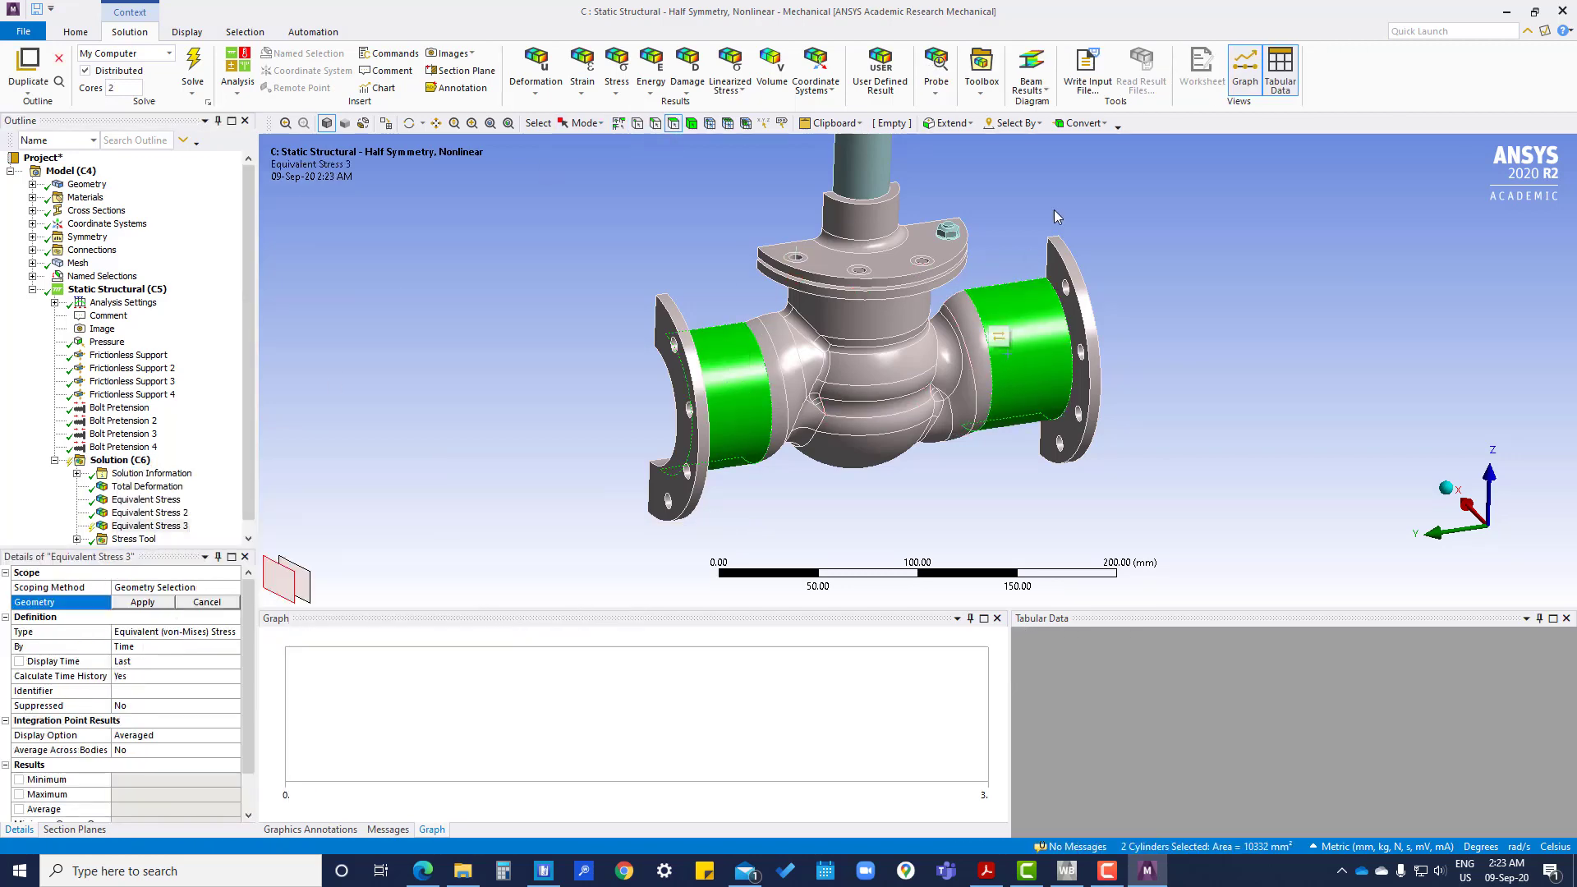
{"action": "left_click", "coordinate": [970, 123]}
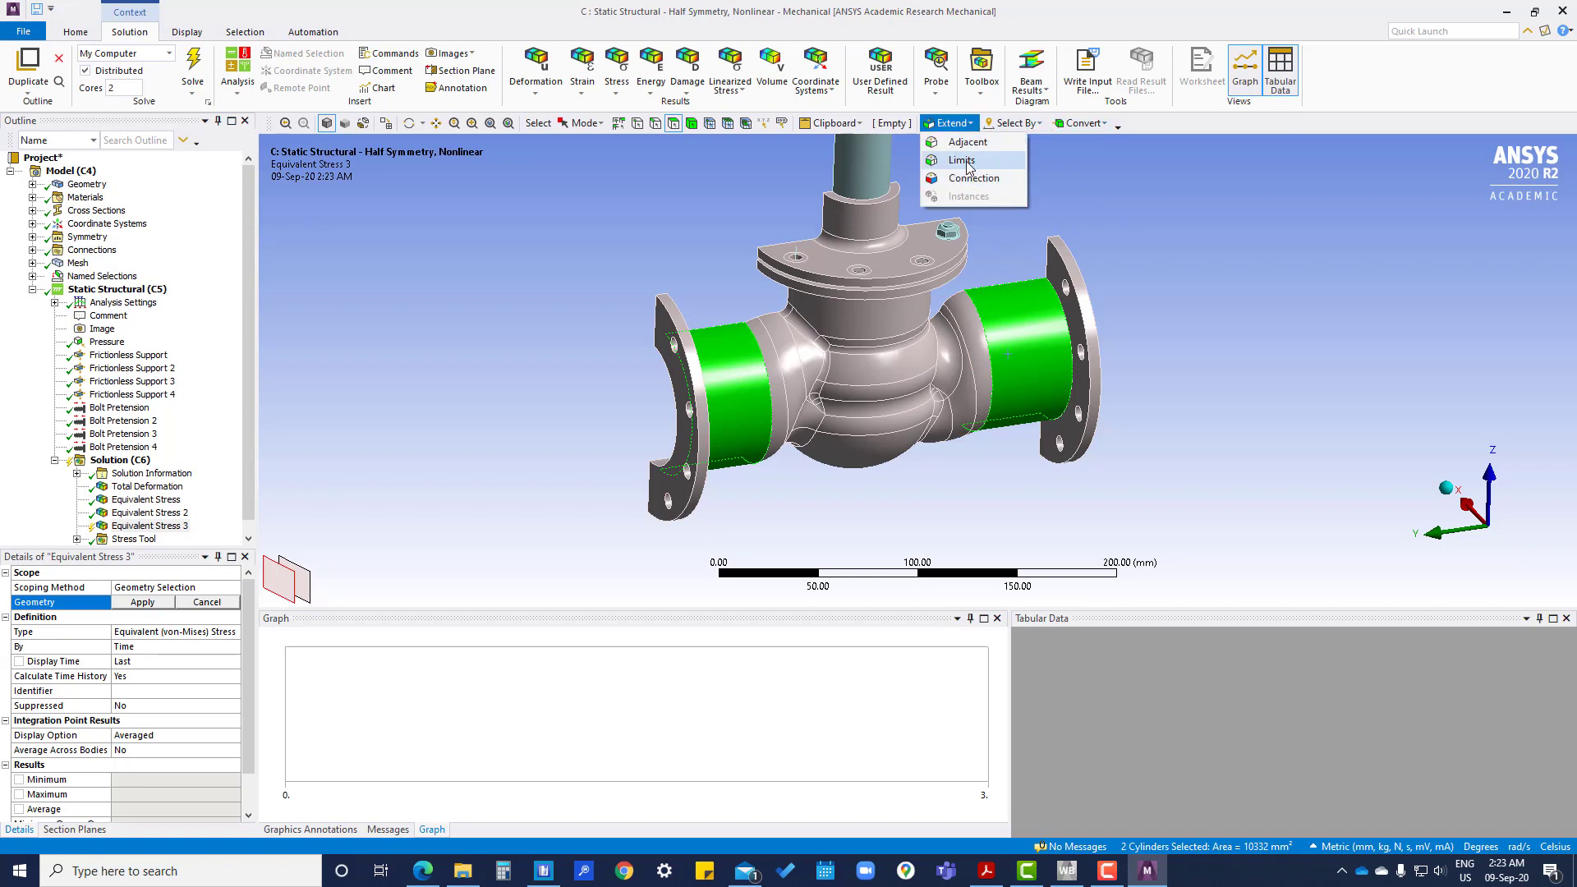
{"action": "left_click", "coordinate": [973, 156]}
{"action": "middle_click_drag", "start_coordinate": [967, 255], "coordinate": [320, 574]}
{"action": "left_click", "coordinate": [140, 602]}
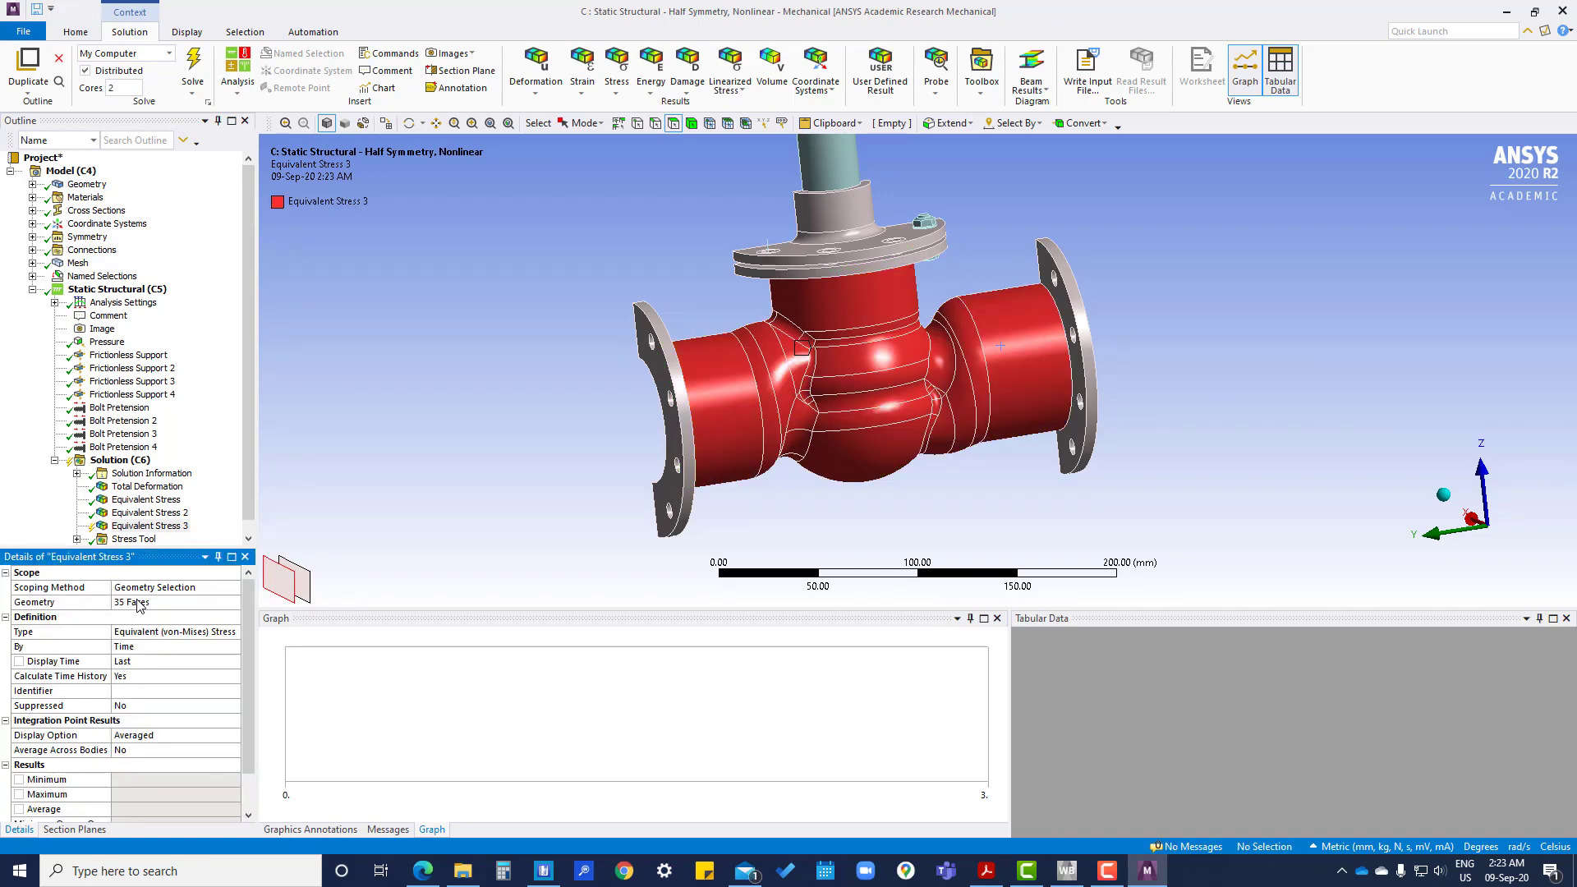
{"action": "middle_click_drag", "start_coordinate": [662, 448], "coordinate": [807, 300]}
{"action": "scroll", "coordinate": [807, 299], "scroll_direction": "up", "scroll_amount": 1}
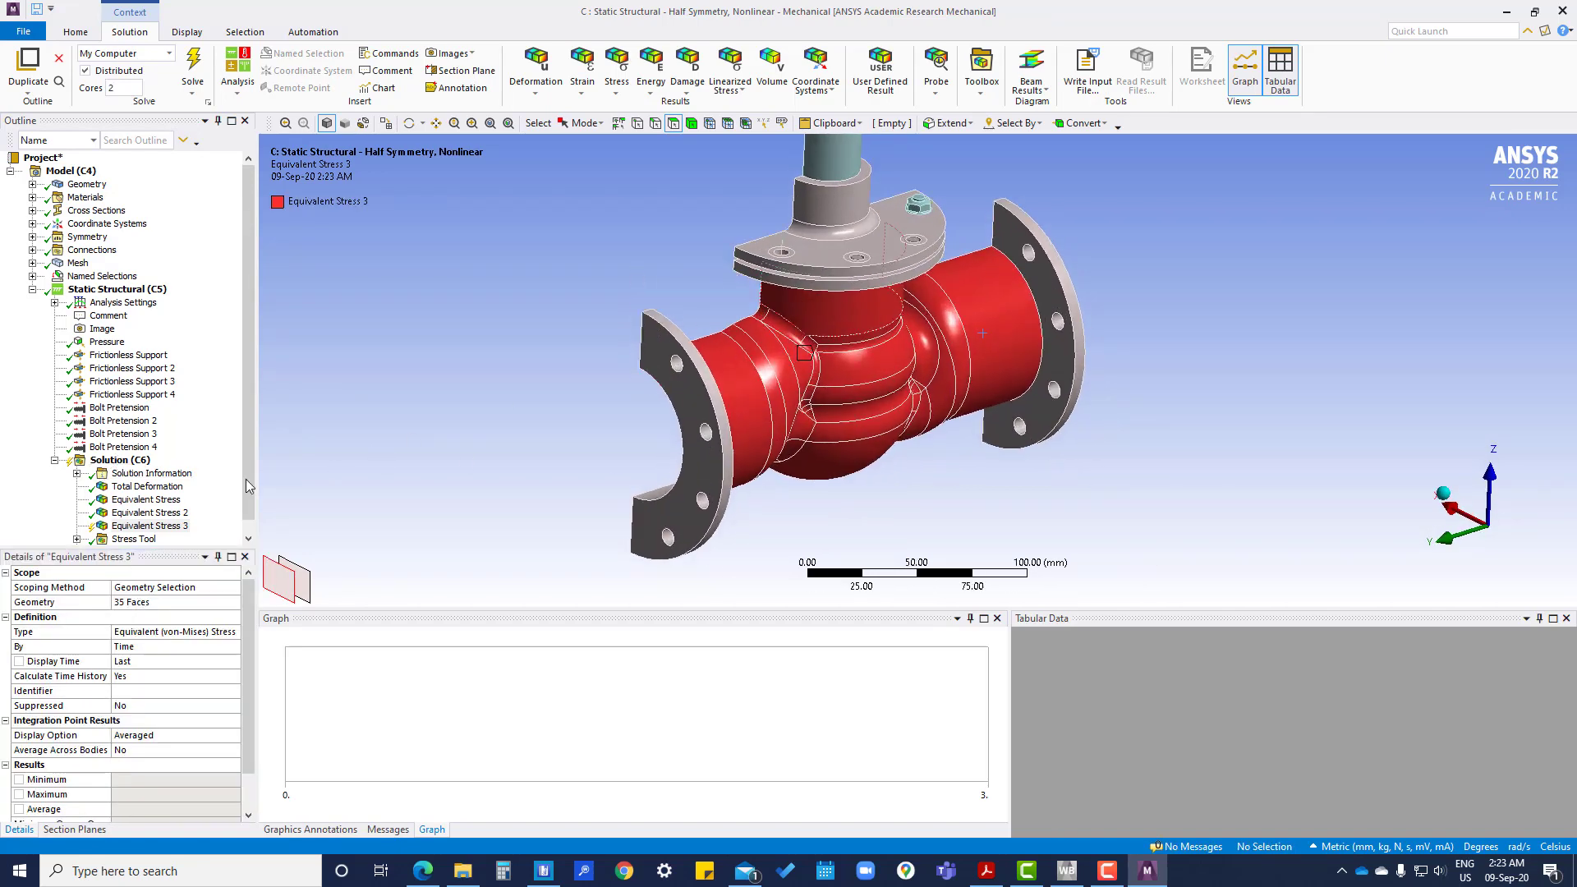
Evaluate all results and inspect the equivalent stress on the scoped outer faces of the valve body.
{"action": "scroll", "coordinate": [184, 517], "scroll_direction": "down", "scroll_amount": 1}
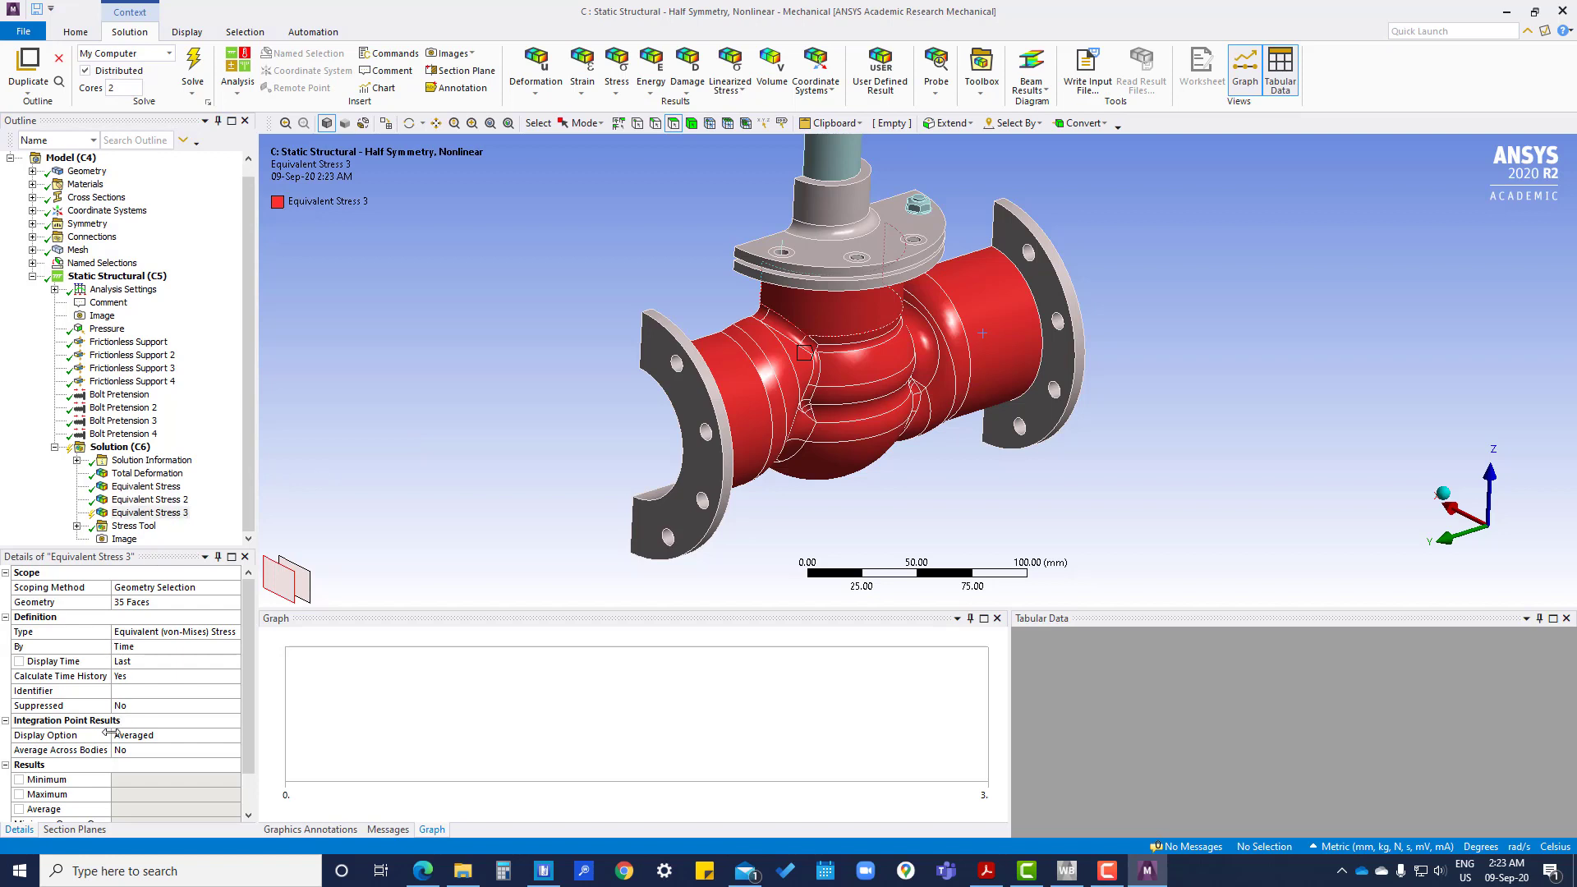
{"action": "scroll", "coordinate": [110, 732], "scroll_direction": "down", "scroll_amount": 1}
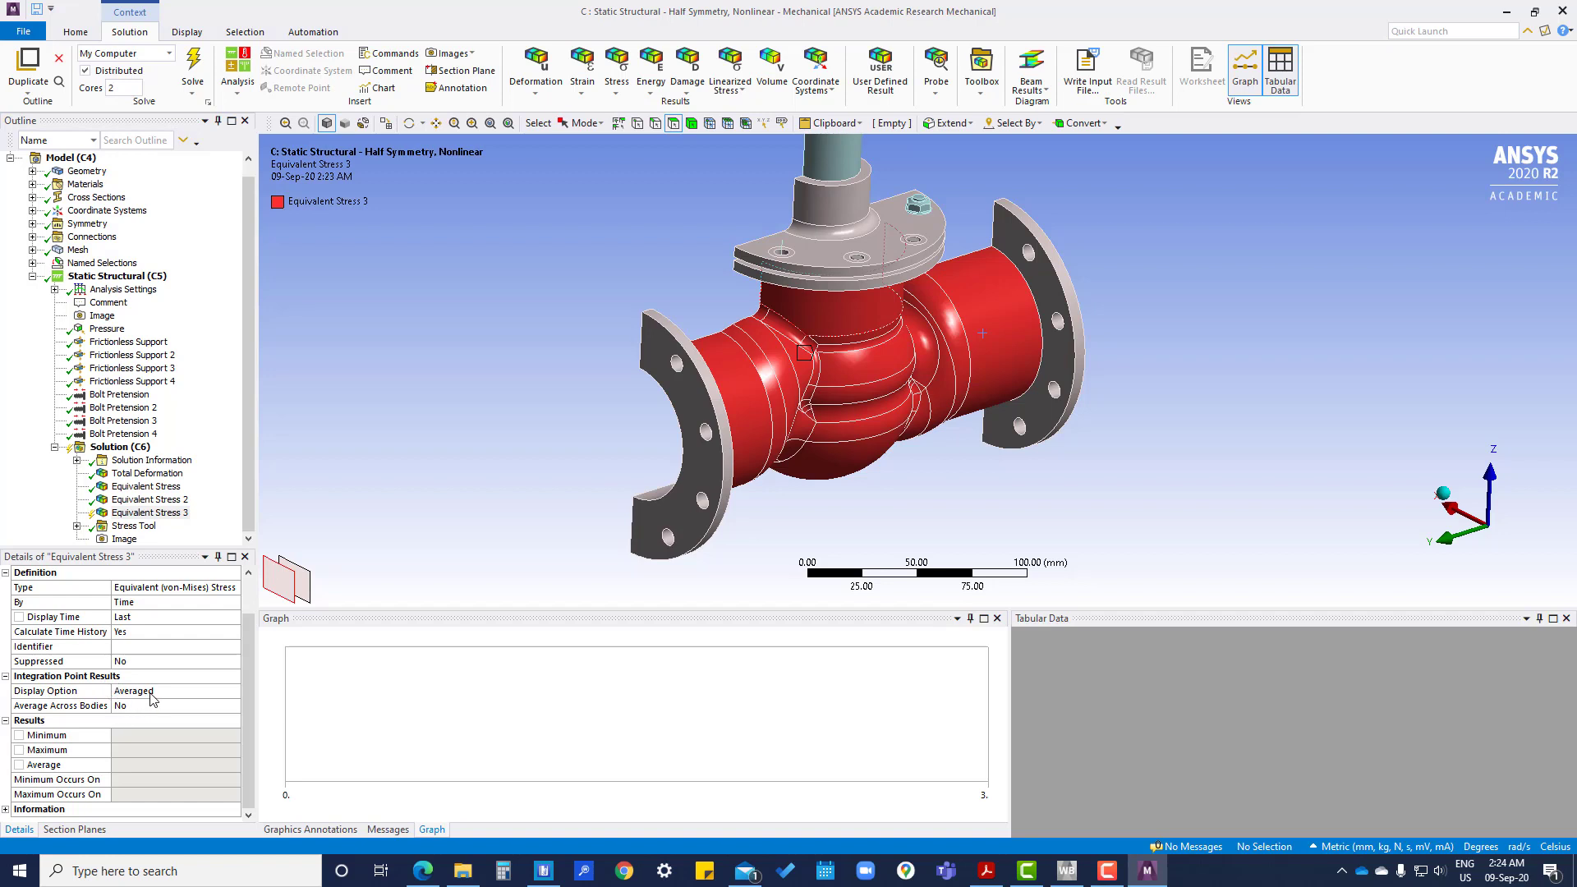
{"action": "left_click", "coordinate": [129, 452]}
{"action": "right_click", "coordinate": [129, 452]}
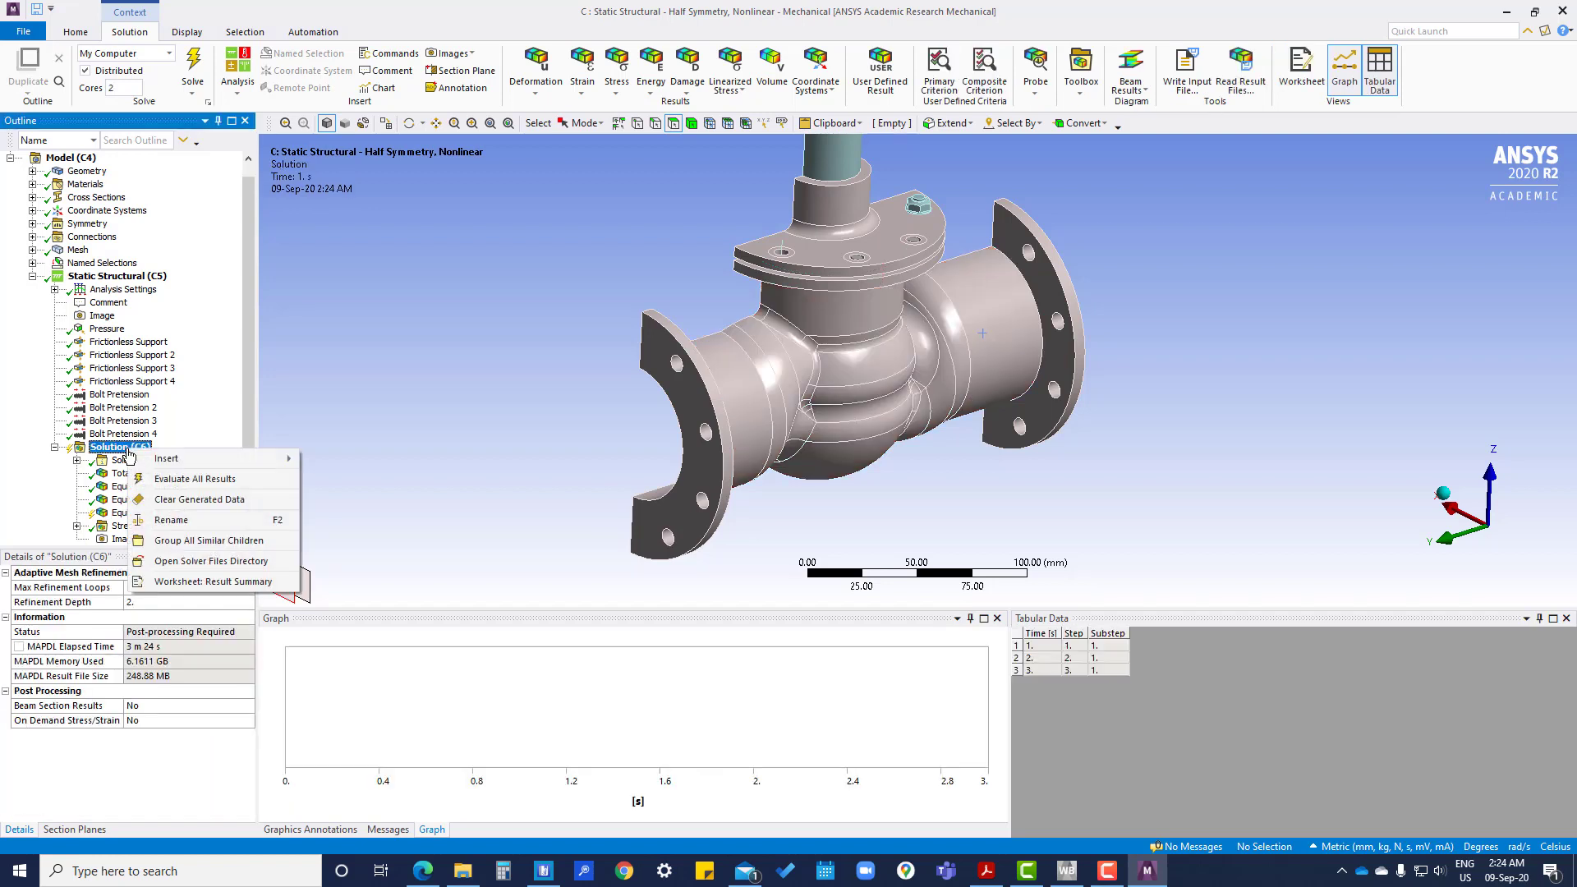
{"action": "left_click", "coordinate": [180, 485]}
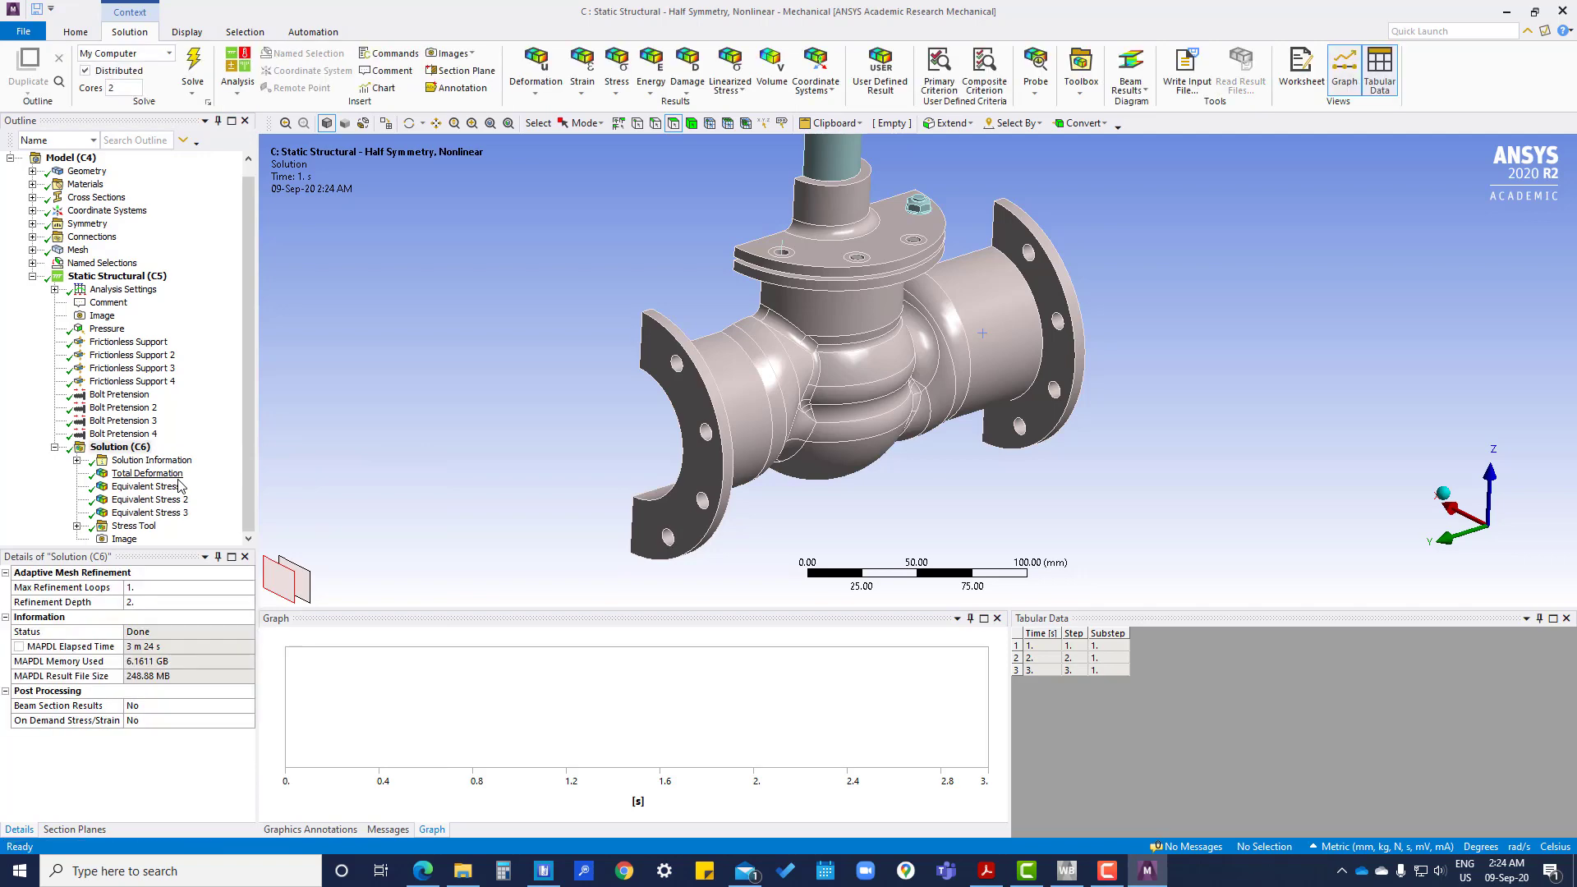
{"action": "left_click", "coordinate": [149, 512]}
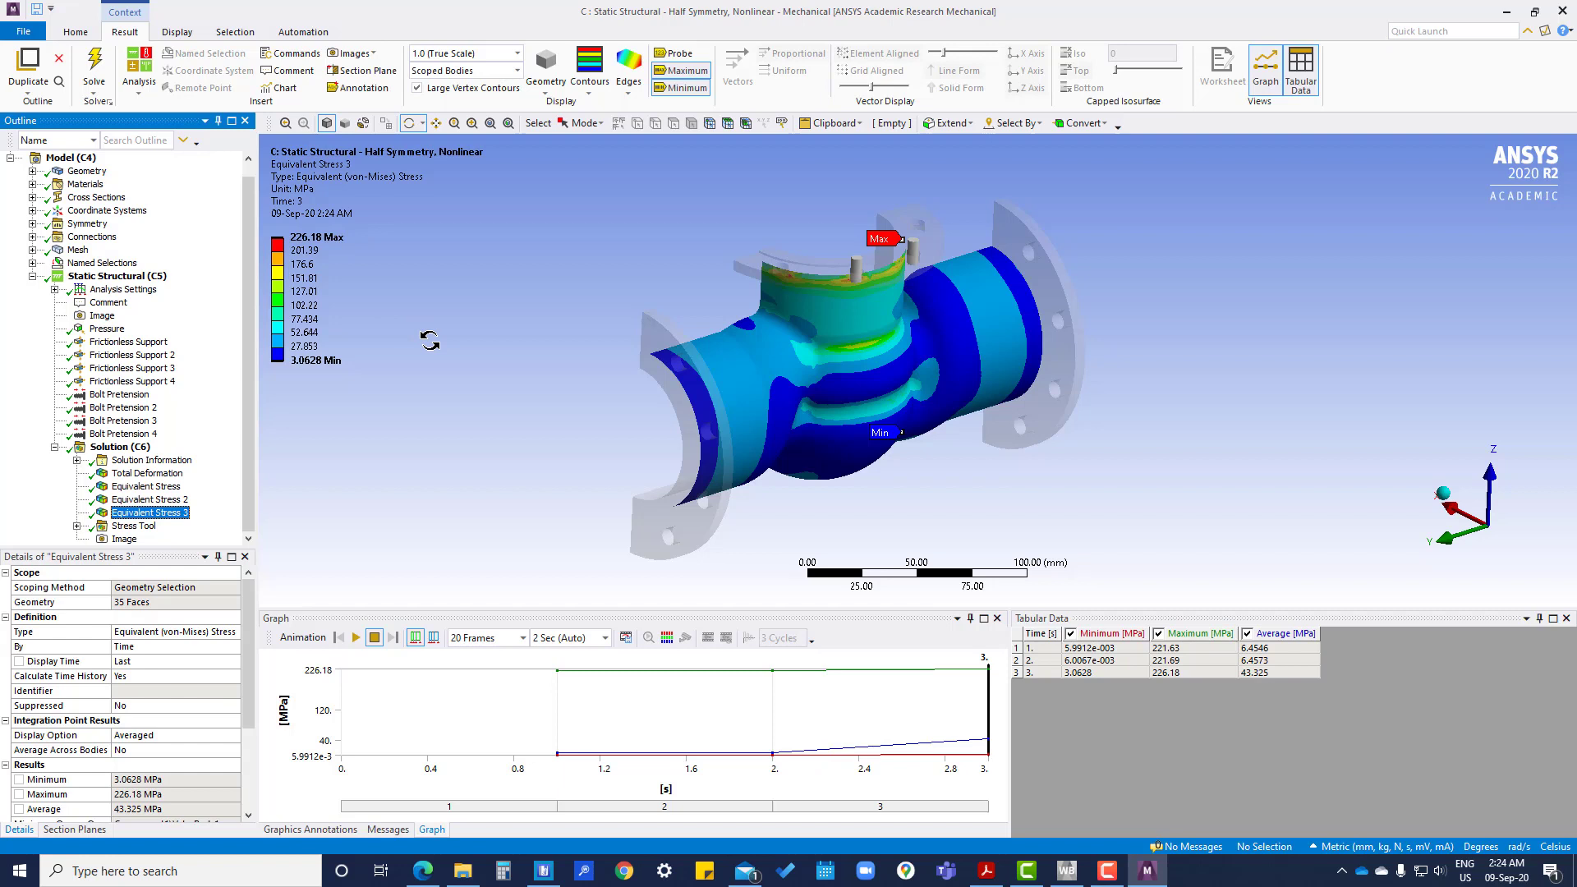
{"action": "left_click_drag", "start_coordinate": [992, 263], "coordinate": [786, 340]}
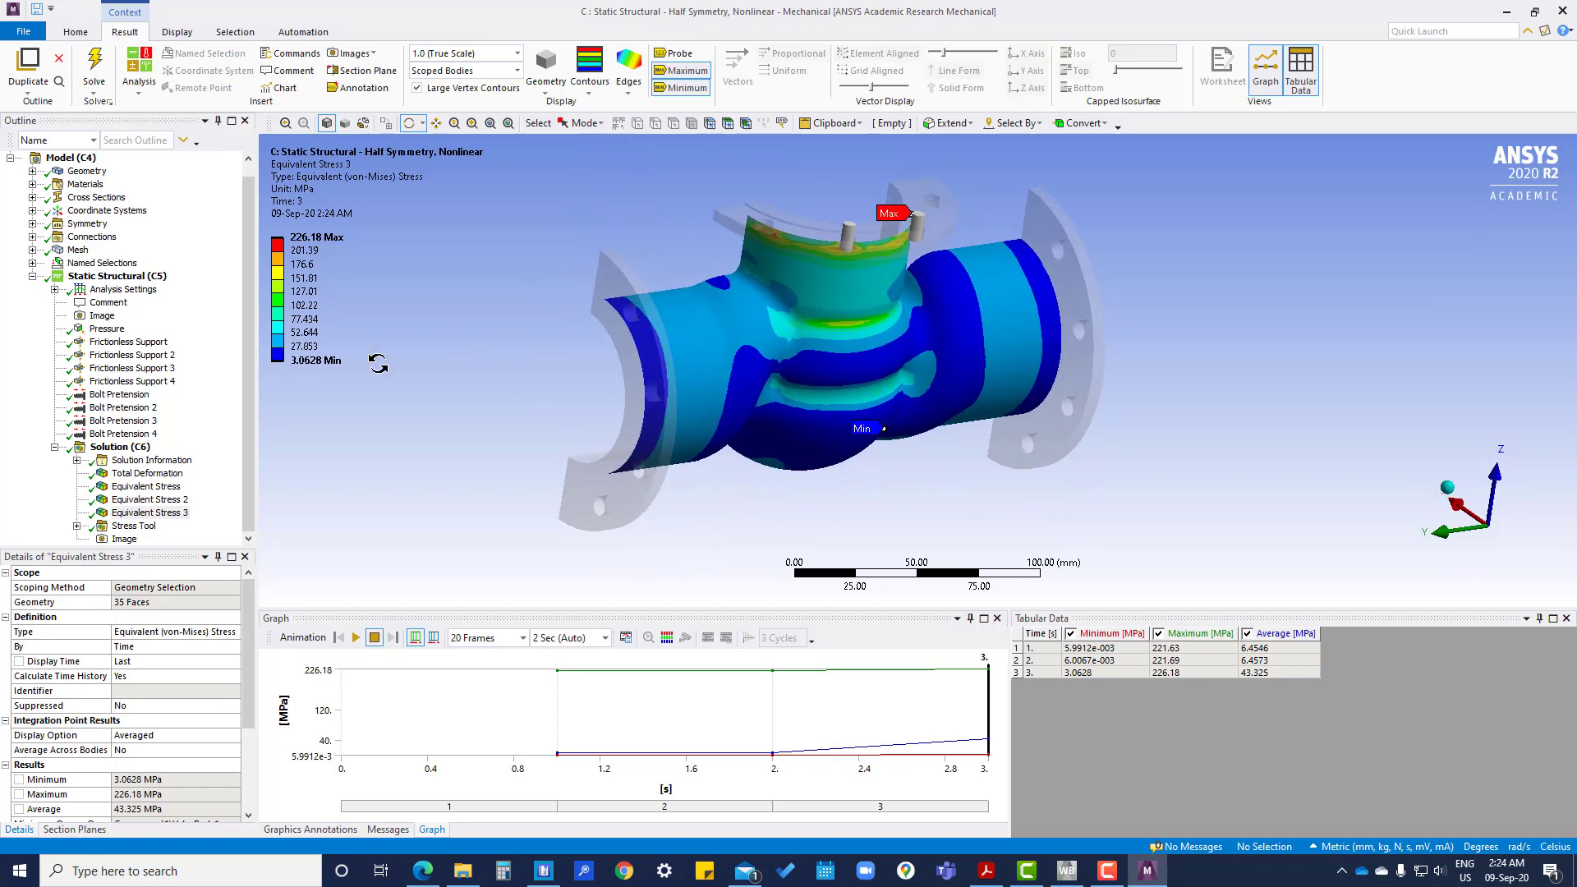
Set the face-scoped stress result's Display Option to Unaveraged, evaluate all results again and display it.
{"action": "left_click", "coordinate": [174, 736]}
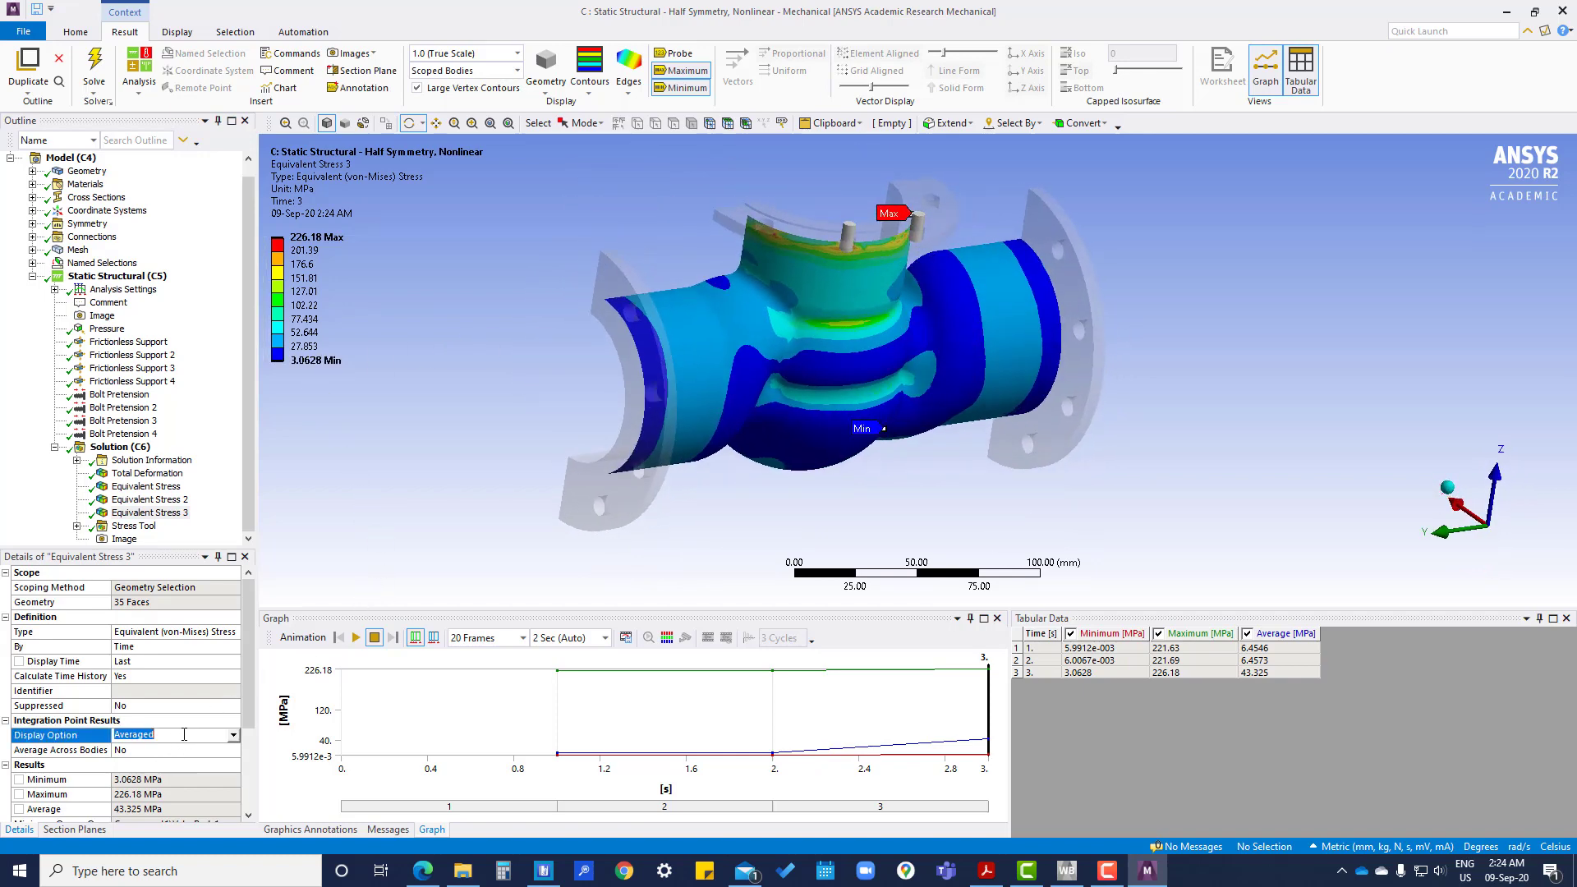
{"action": "left_click", "coordinate": [234, 735]}
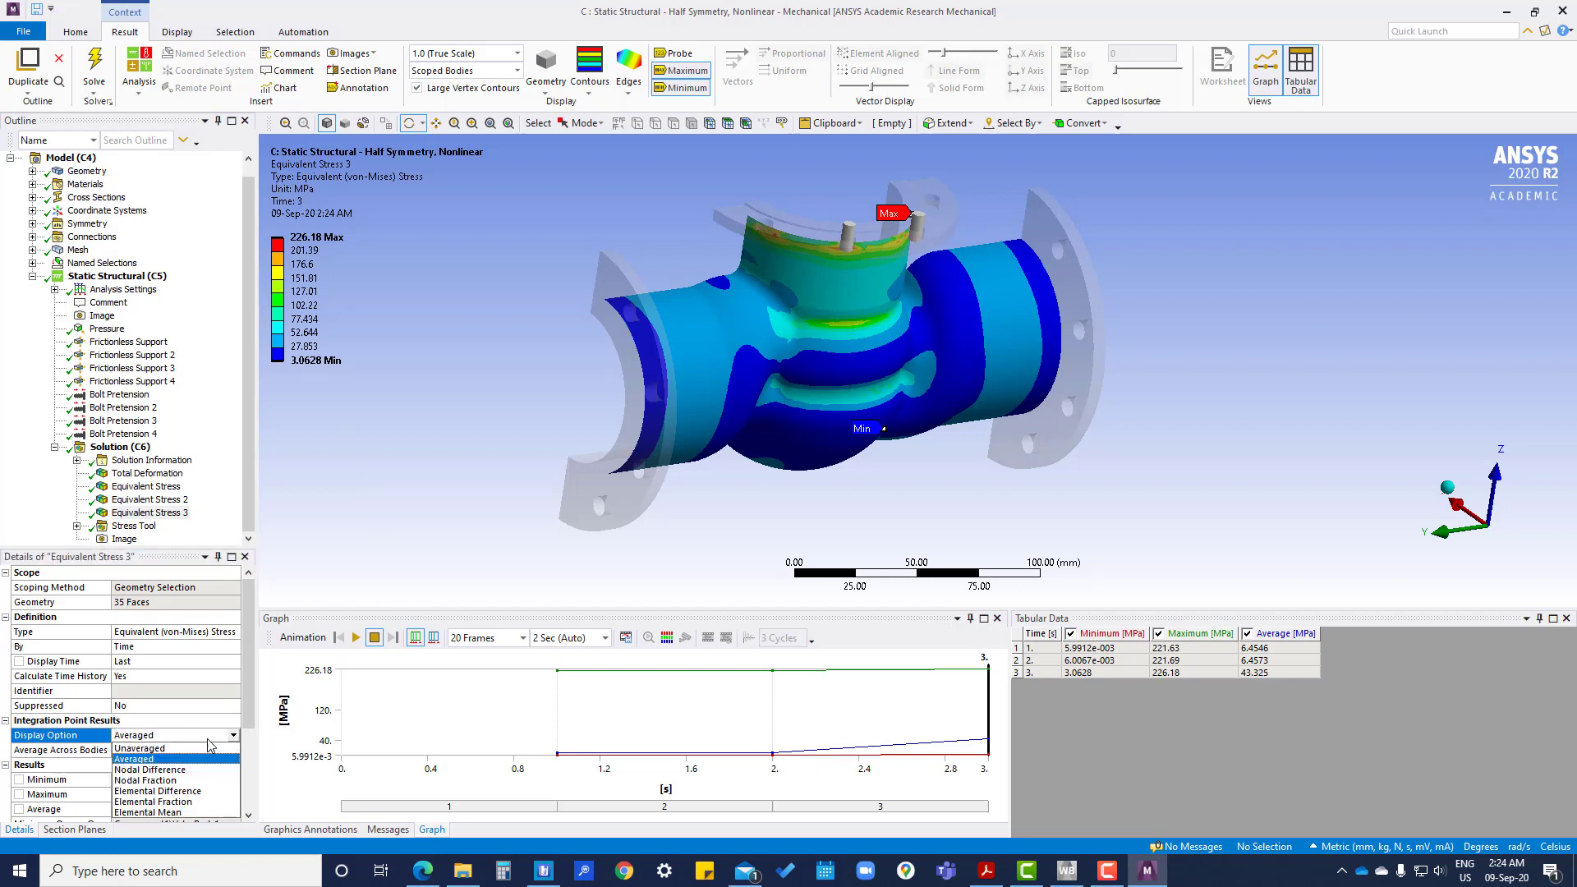
{"action": "left_click", "coordinate": [193, 748]}
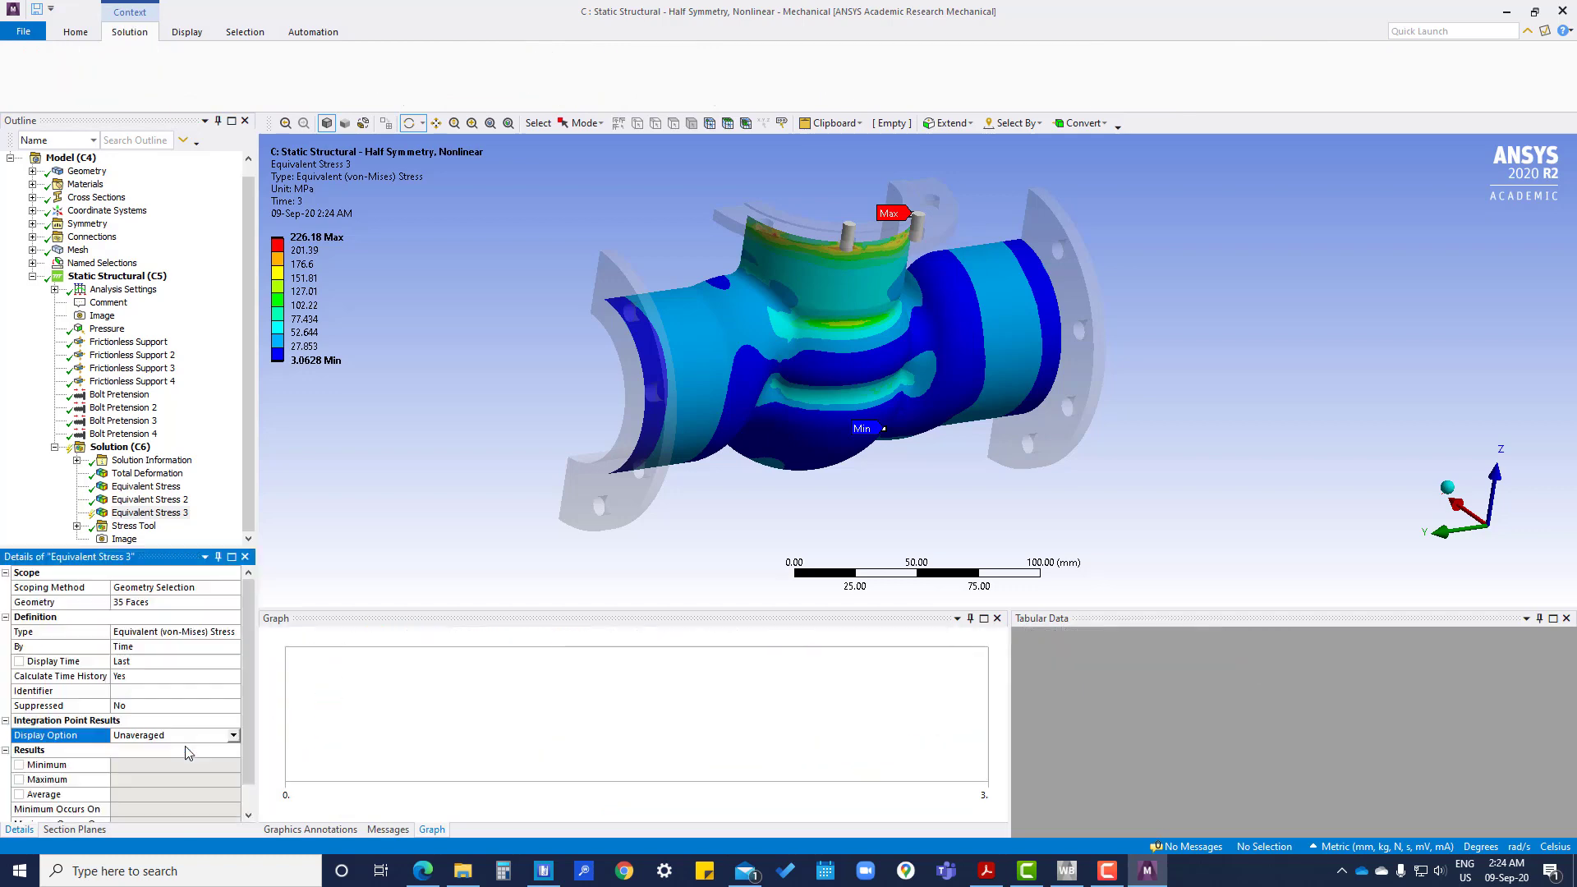
{"action": "right_click", "coordinate": [120, 448]}
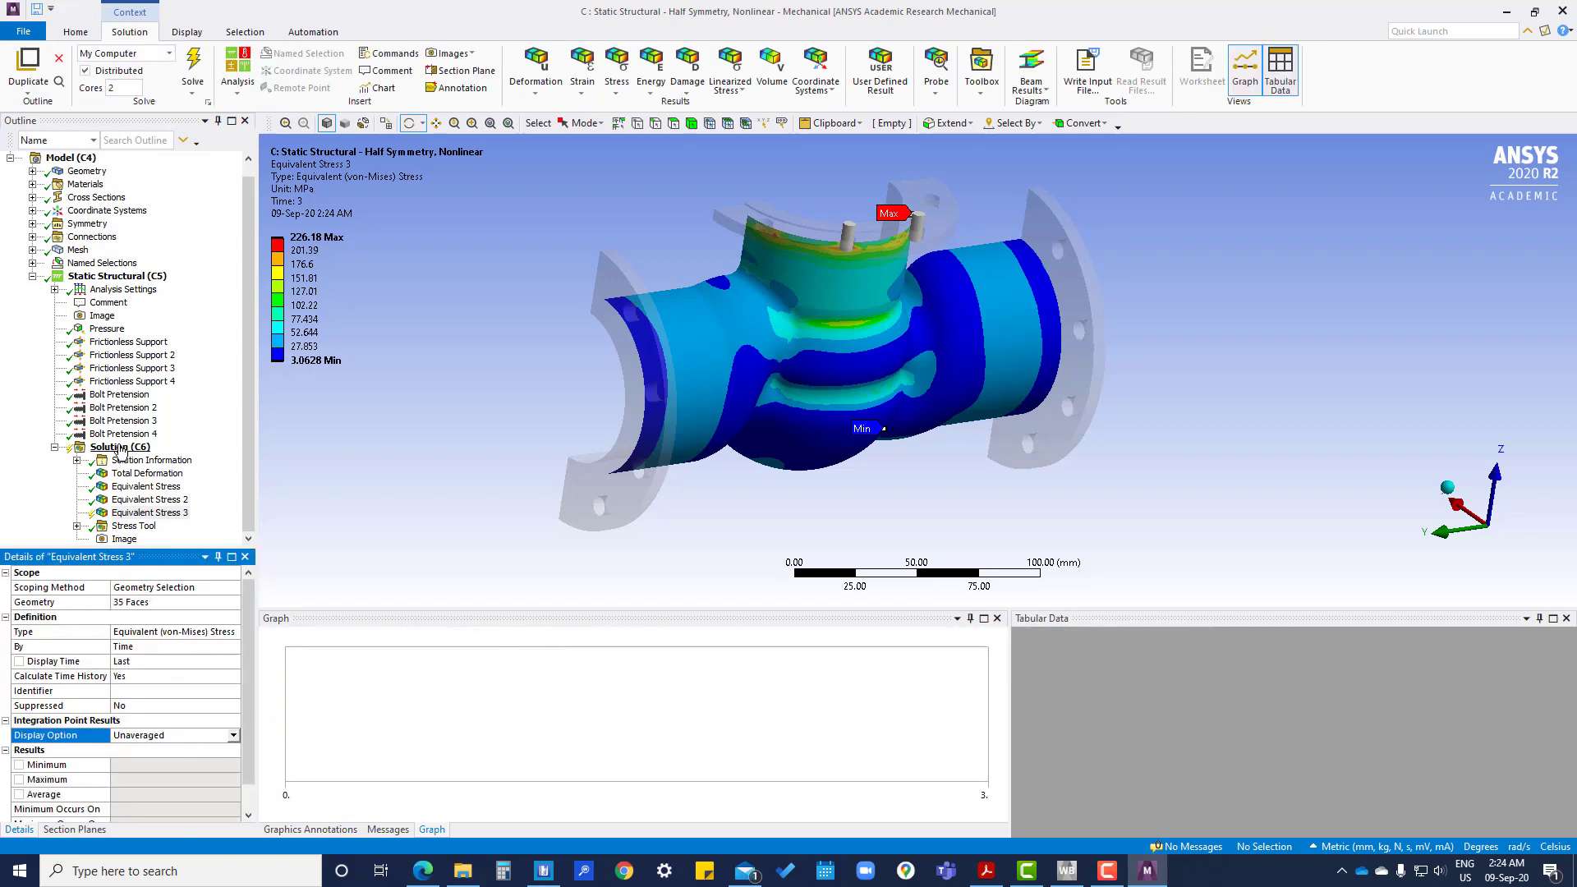
{"action": "left_click", "coordinate": [156, 477]}
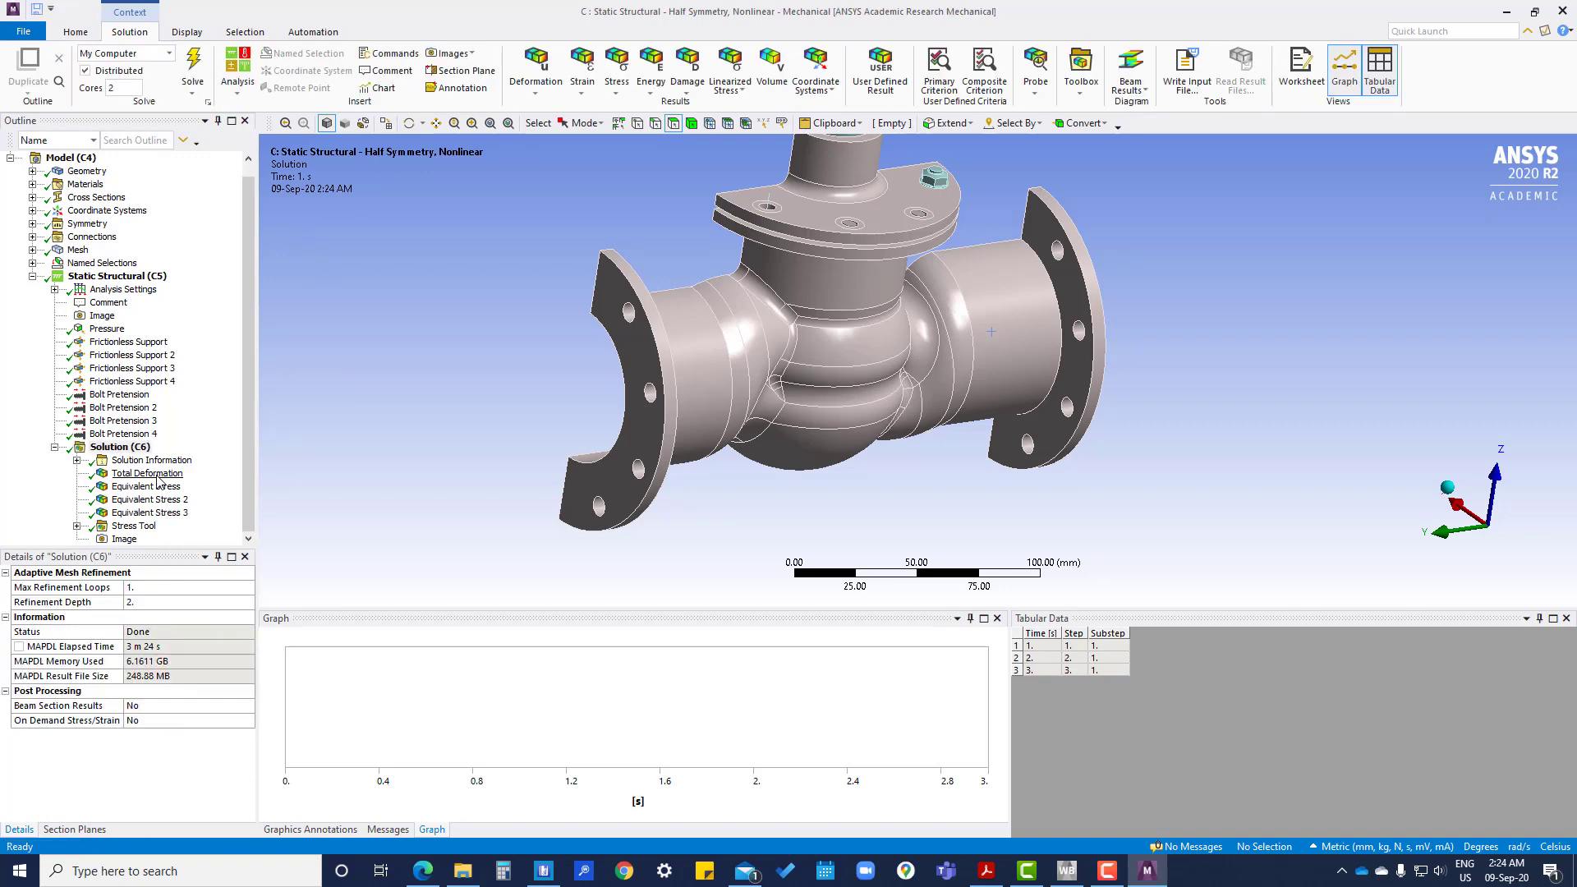
{"action": "left_click", "coordinate": [150, 514]}
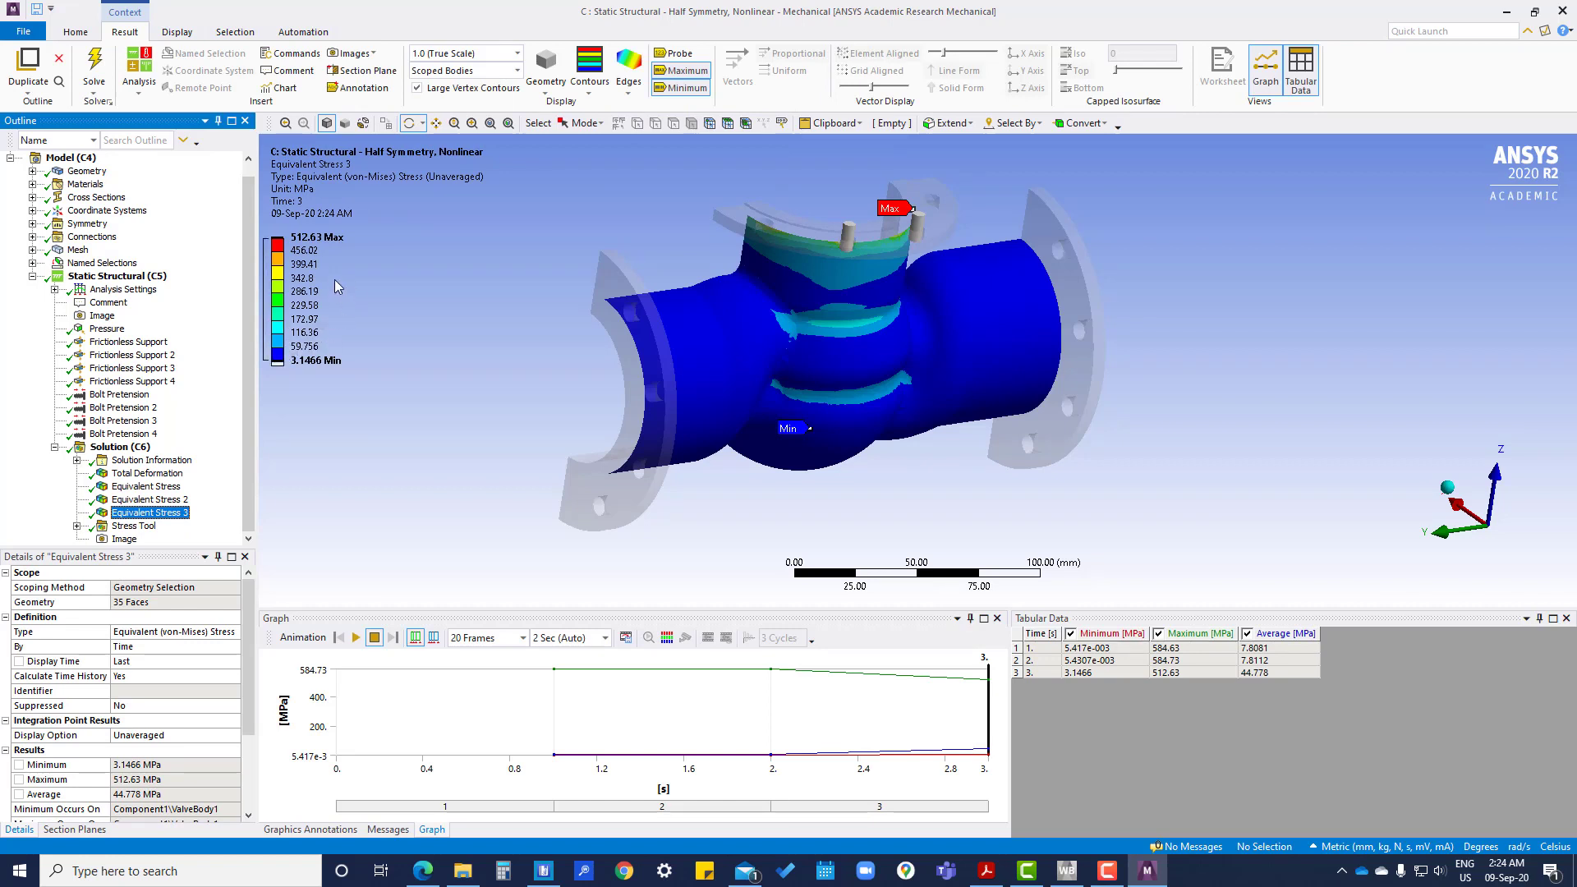
Examine the unaveraged stress legend and the Averaged vs. Unaveraged Results image, and return to the face-scoped stress result.
{"action": "left_click", "coordinate": [319, 240]}
{"action": "left_click", "coordinate": [134, 541]}
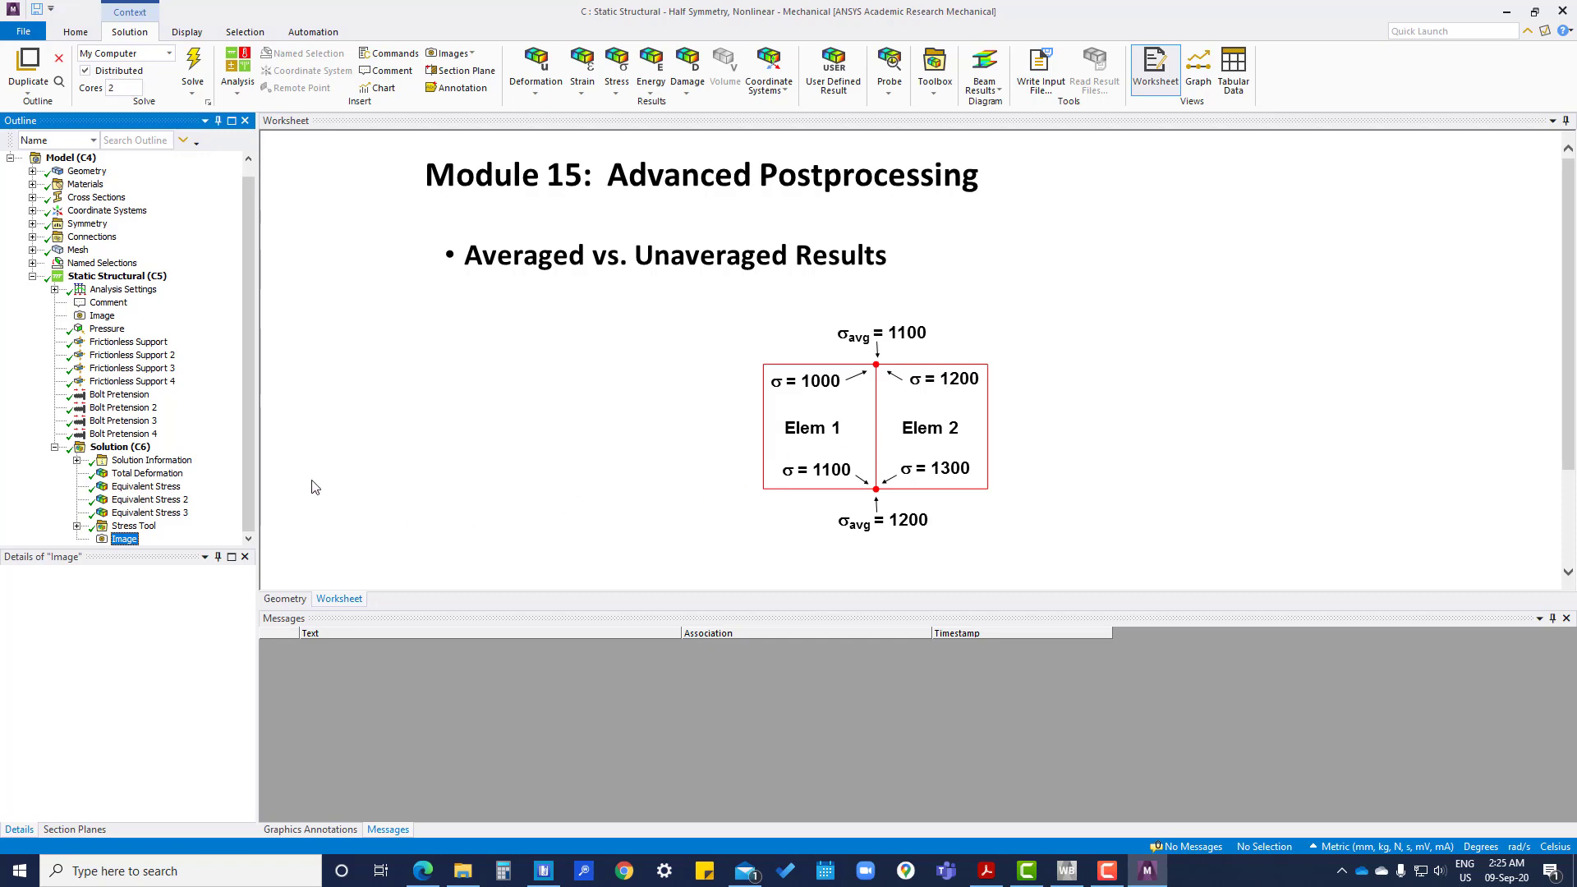
{"action": "left_click", "coordinate": [152, 512]}
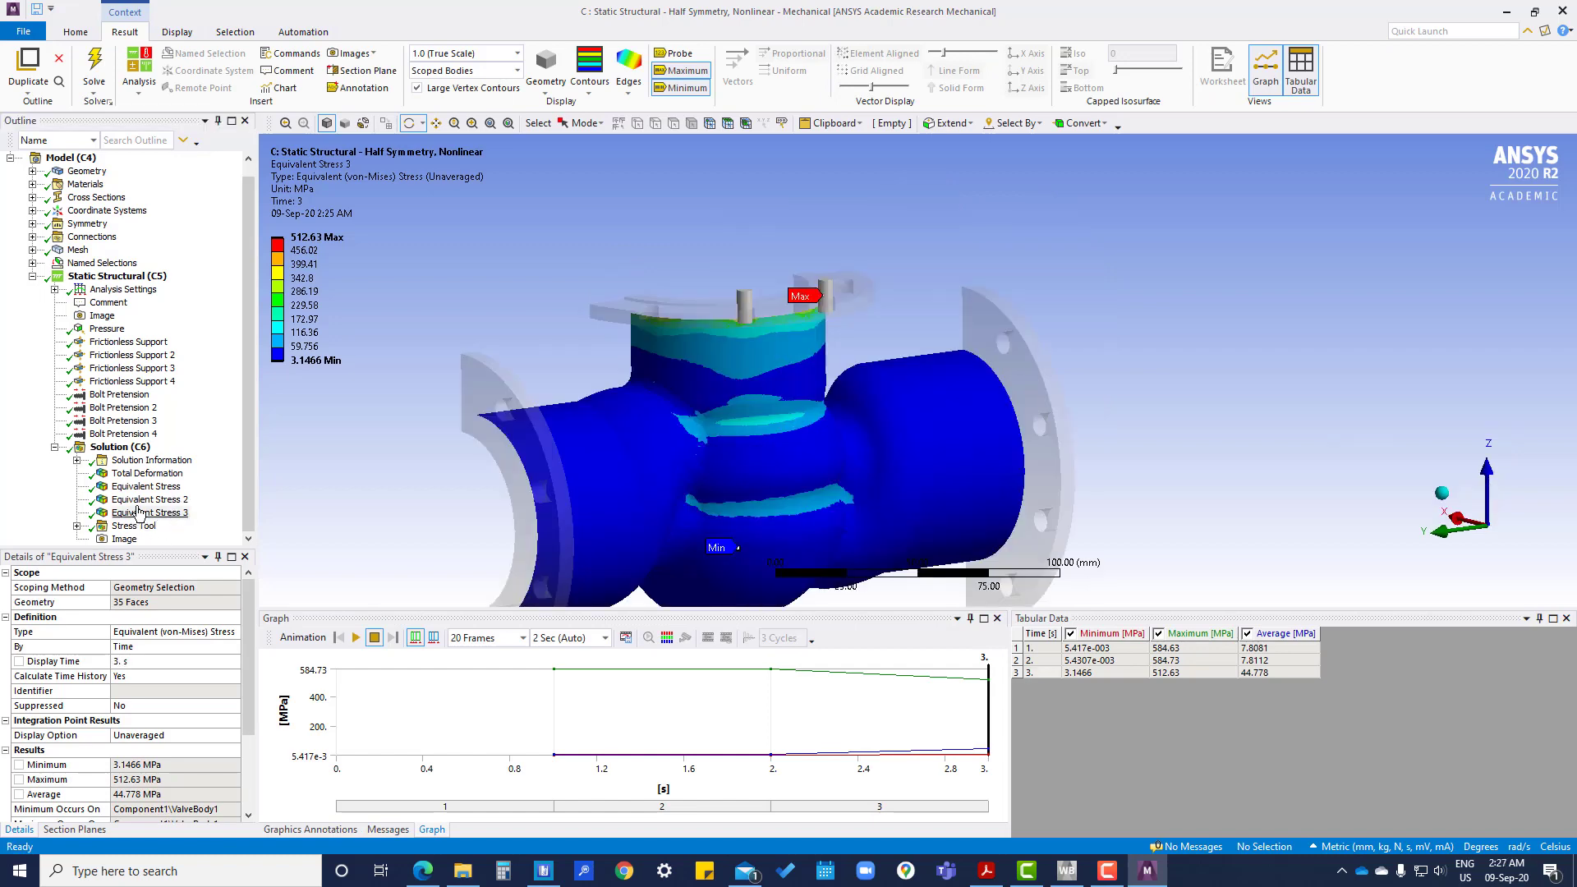
Insert a Contact Tool under the Solution.
{"action": "left_click", "coordinate": [121, 448]}
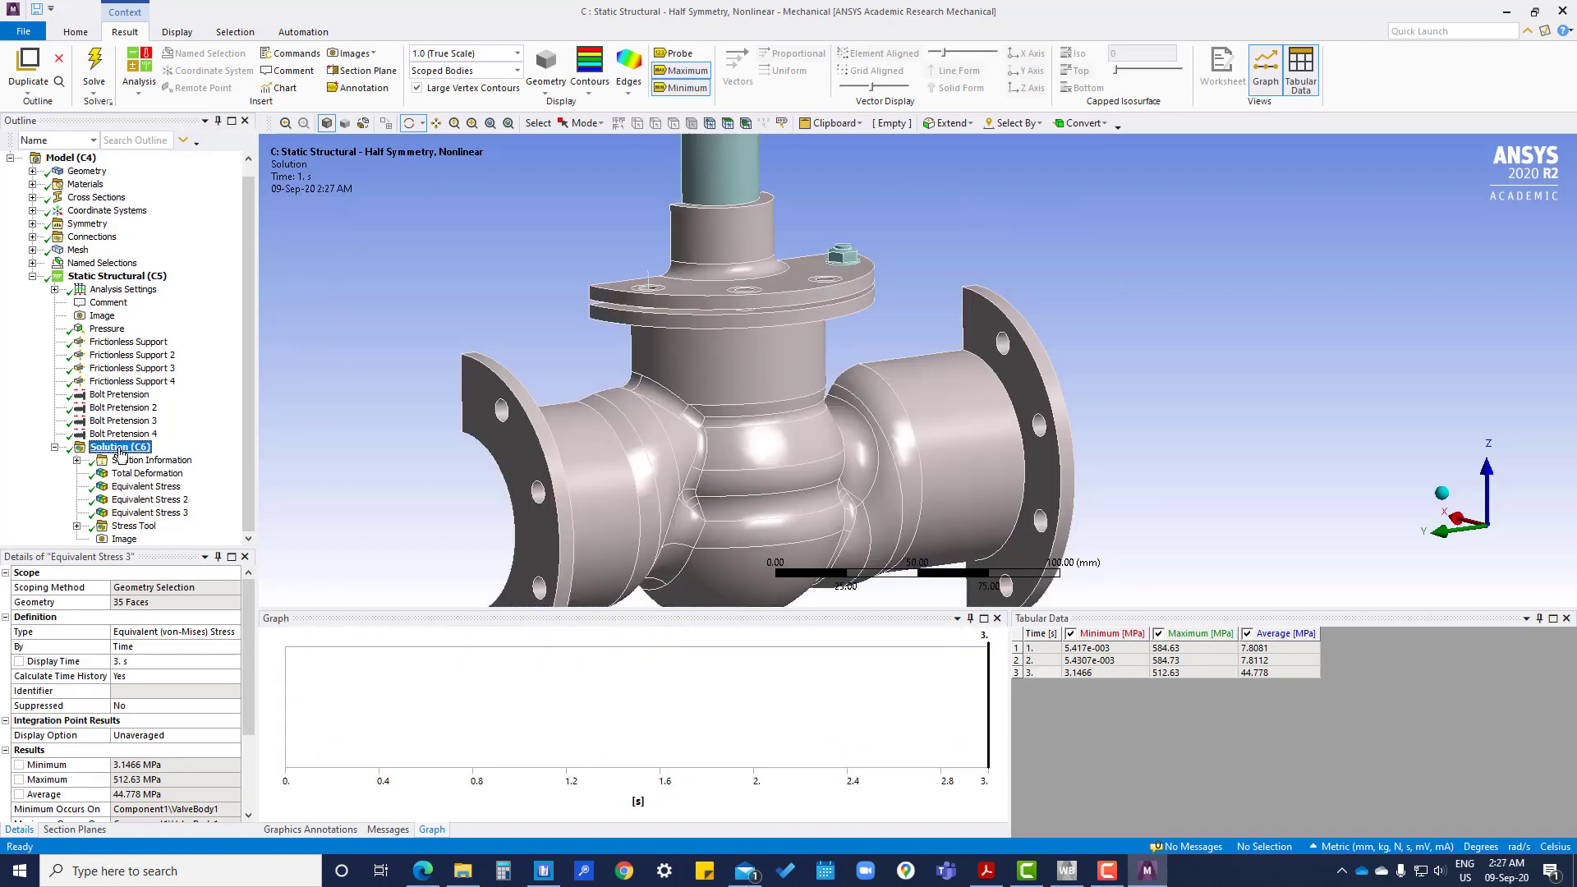
{"action": "right_click", "coordinate": [121, 451]}
{"action": "mouse_move", "coordinate": [158, 459]}
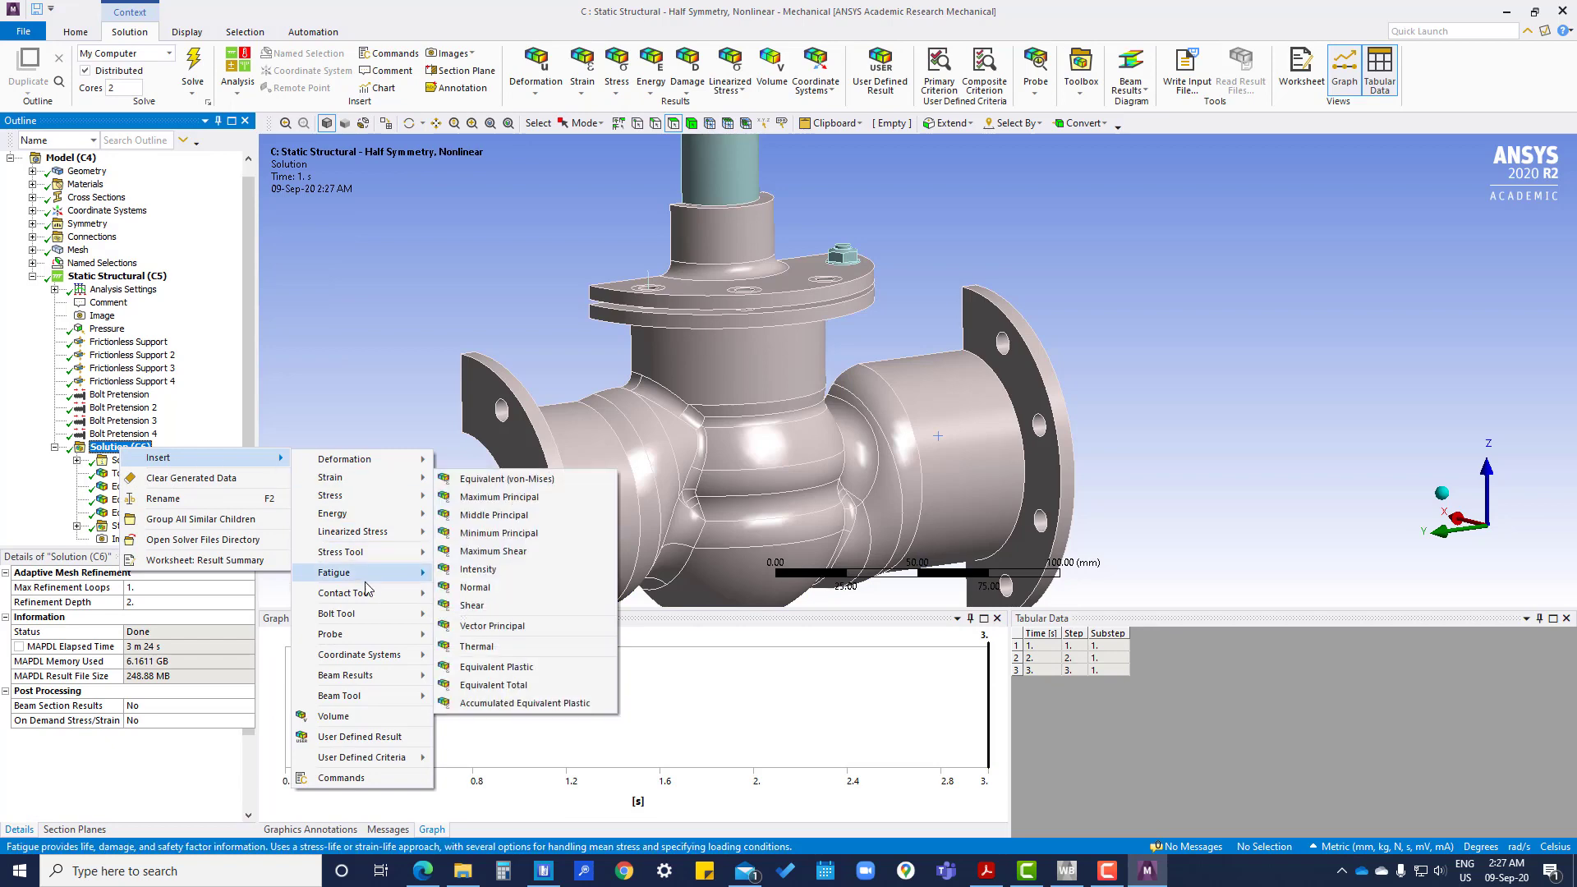
{"action": "mouse_move", "coordinate": [371, 596]}
{"action": "left_click", "coordinate": [486, 594]}
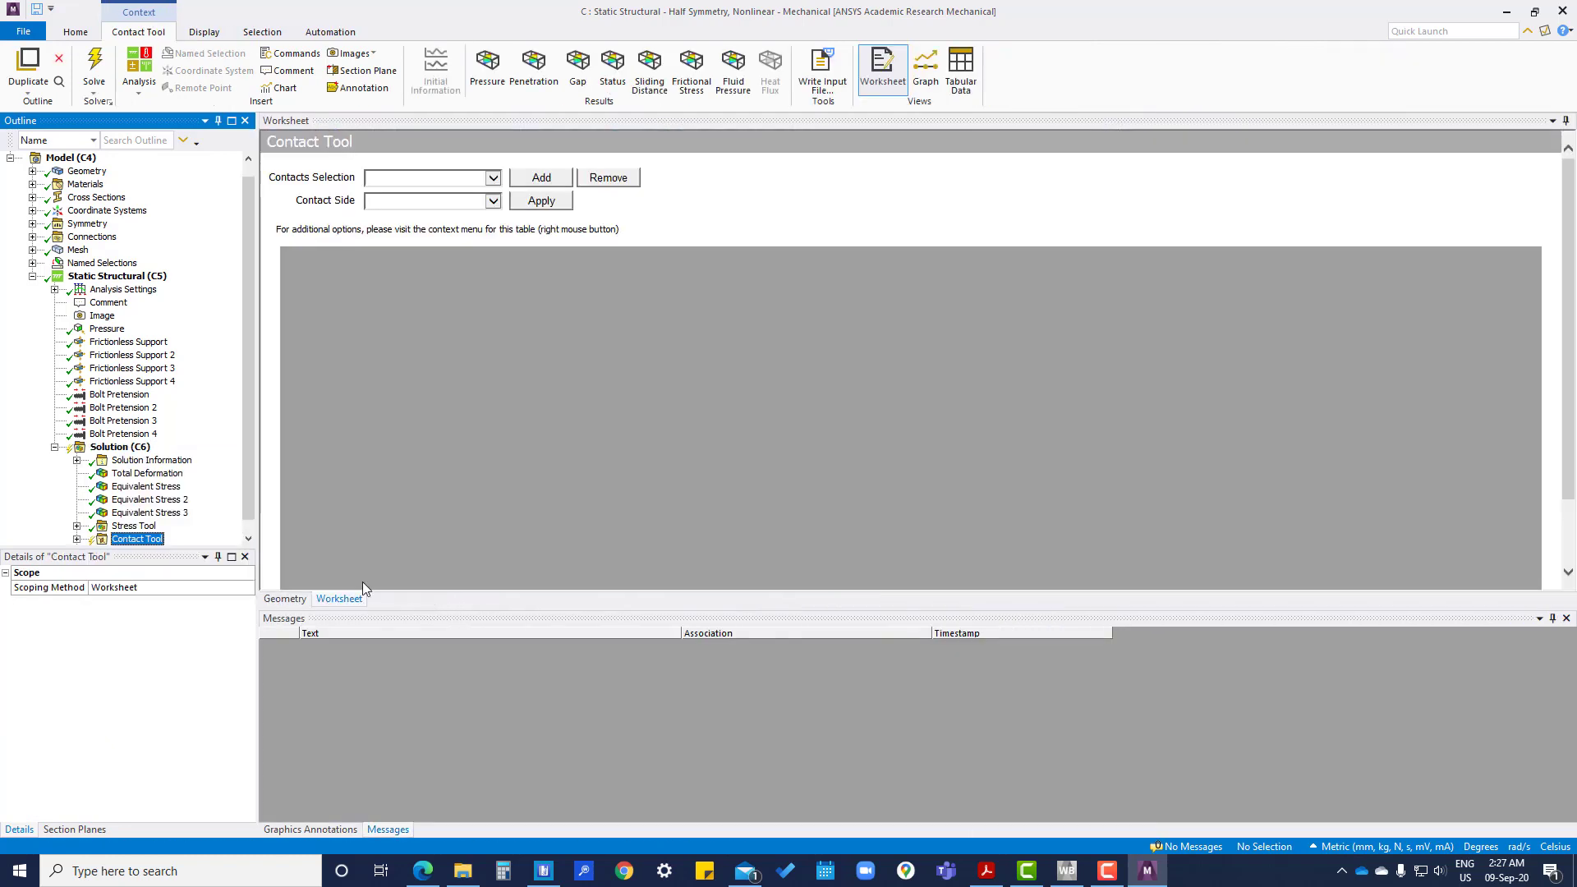
Limit the Contact Tool's scope to the frictionless ValveBody1 to flange1 contact by deactivating all contacts and reactivating only that one.
{"action": "left_click_drag", "start_coordinate": [386, 282], "coordinate": [386, 386]}
{"action": "right_click", "coordinate": [386, 387]}
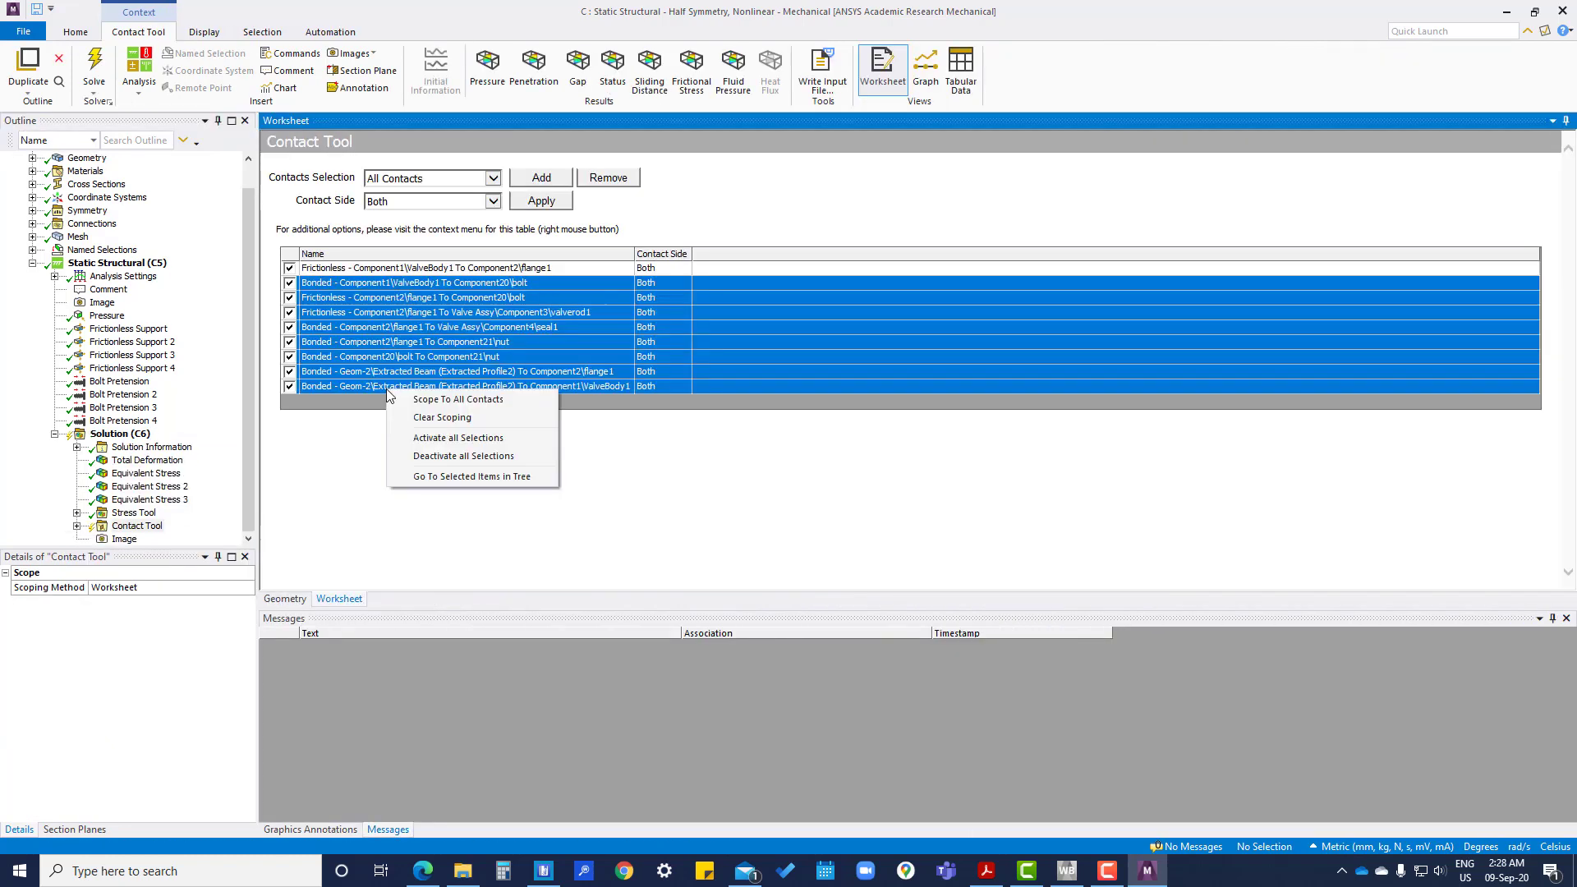
{"action": "left_click", "coordinate": [443, 456]}
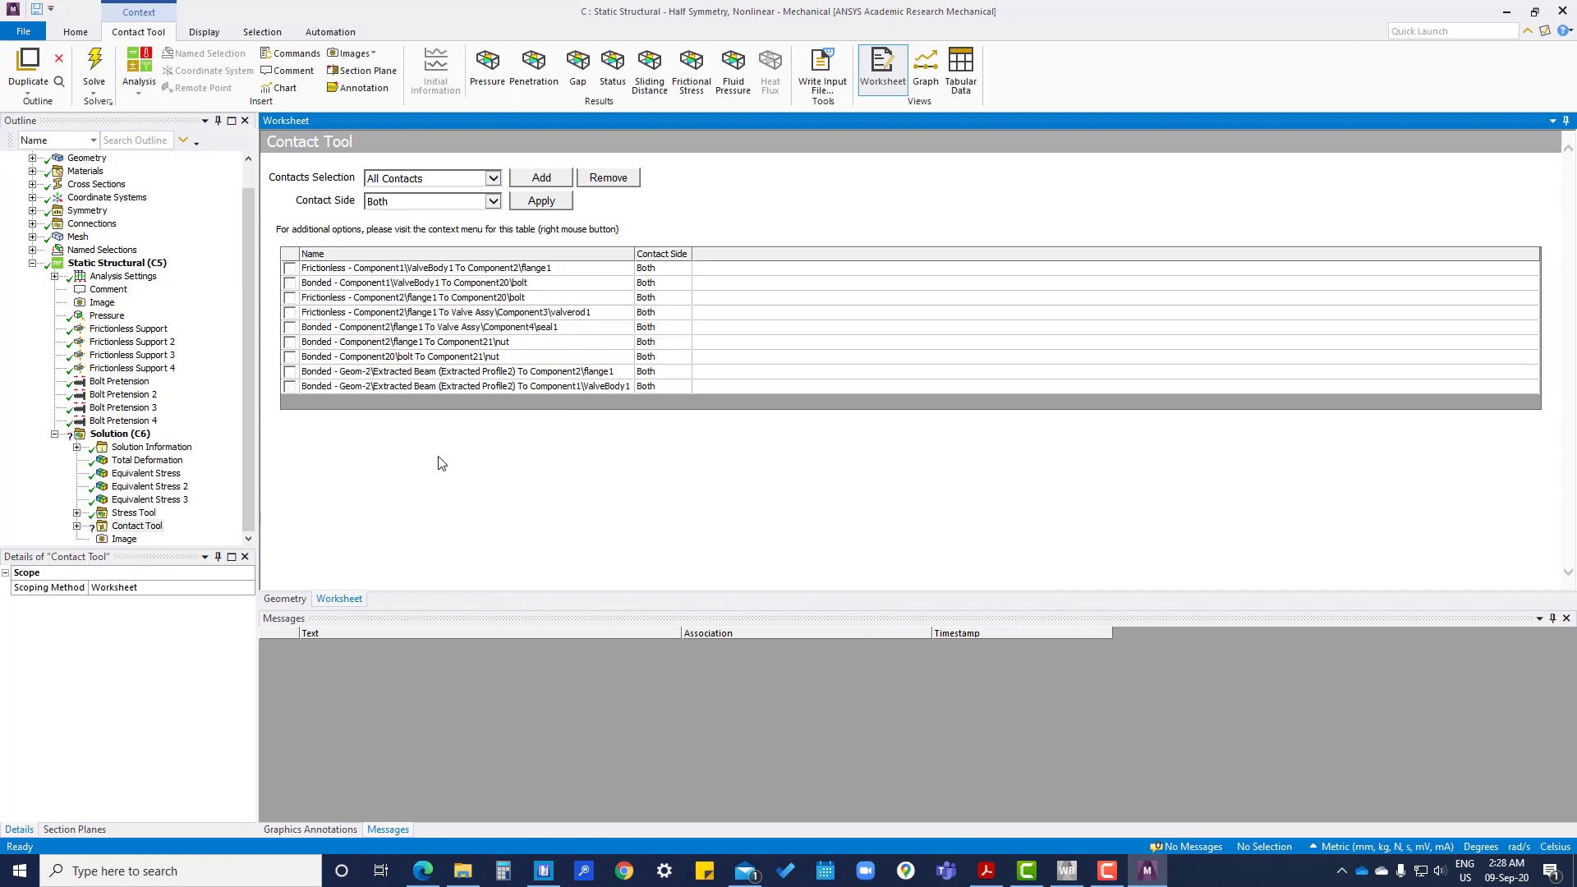
{"action": "left_click", "coordinate": [289, 268]}
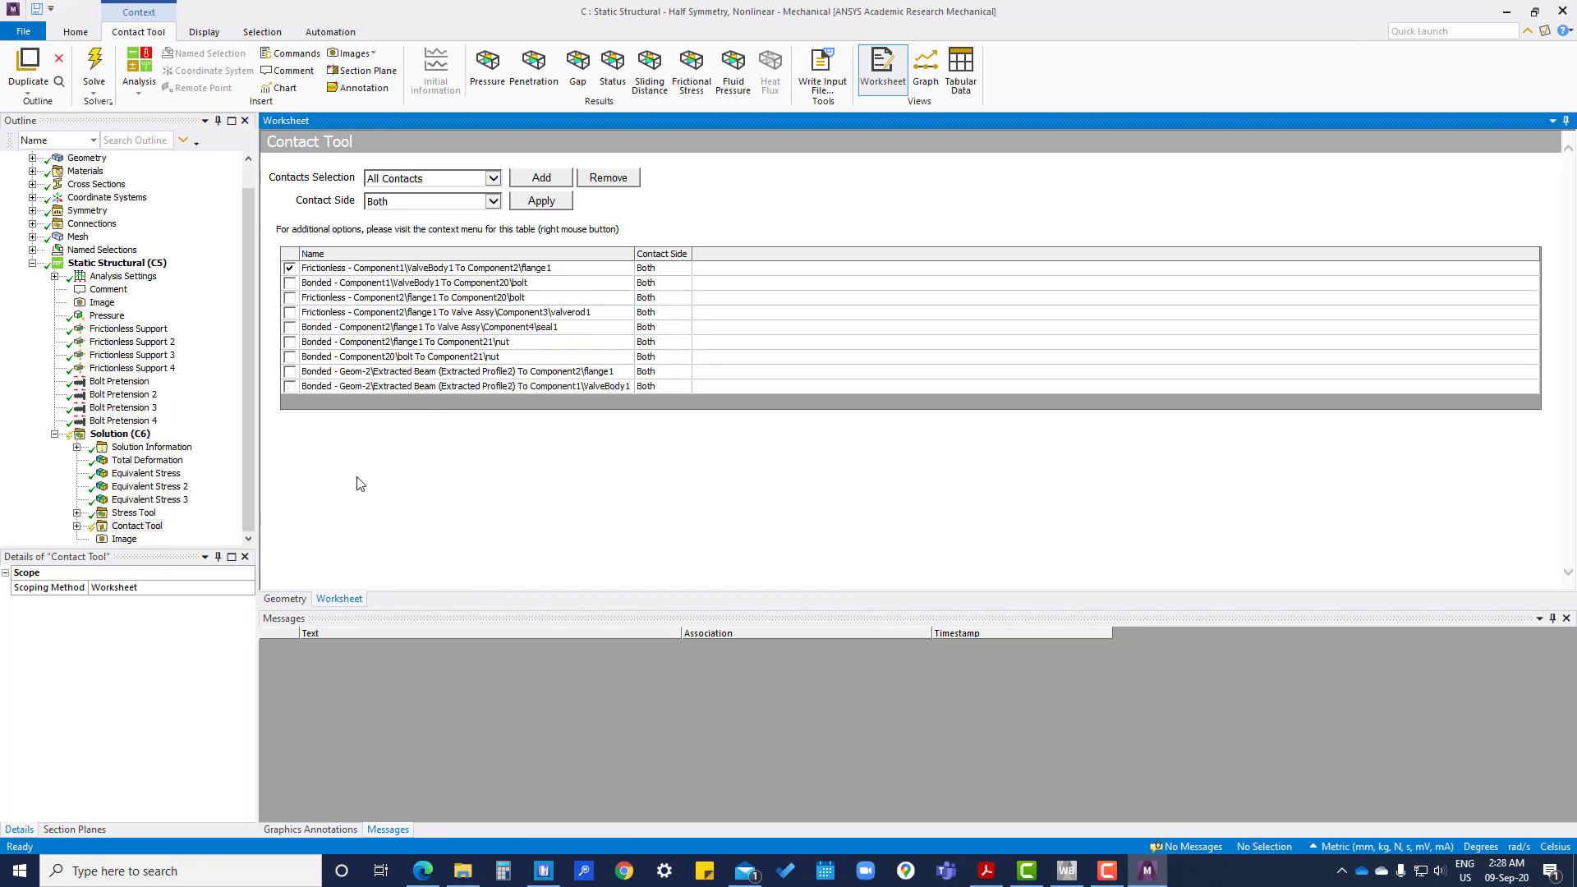
Insert a Gap result and a Pressure result under the Contact Tool.
{"action": "right_click", "coordinate": [136, 527]}
{"action": "mouse_move", "coordinate": [175, 540]}
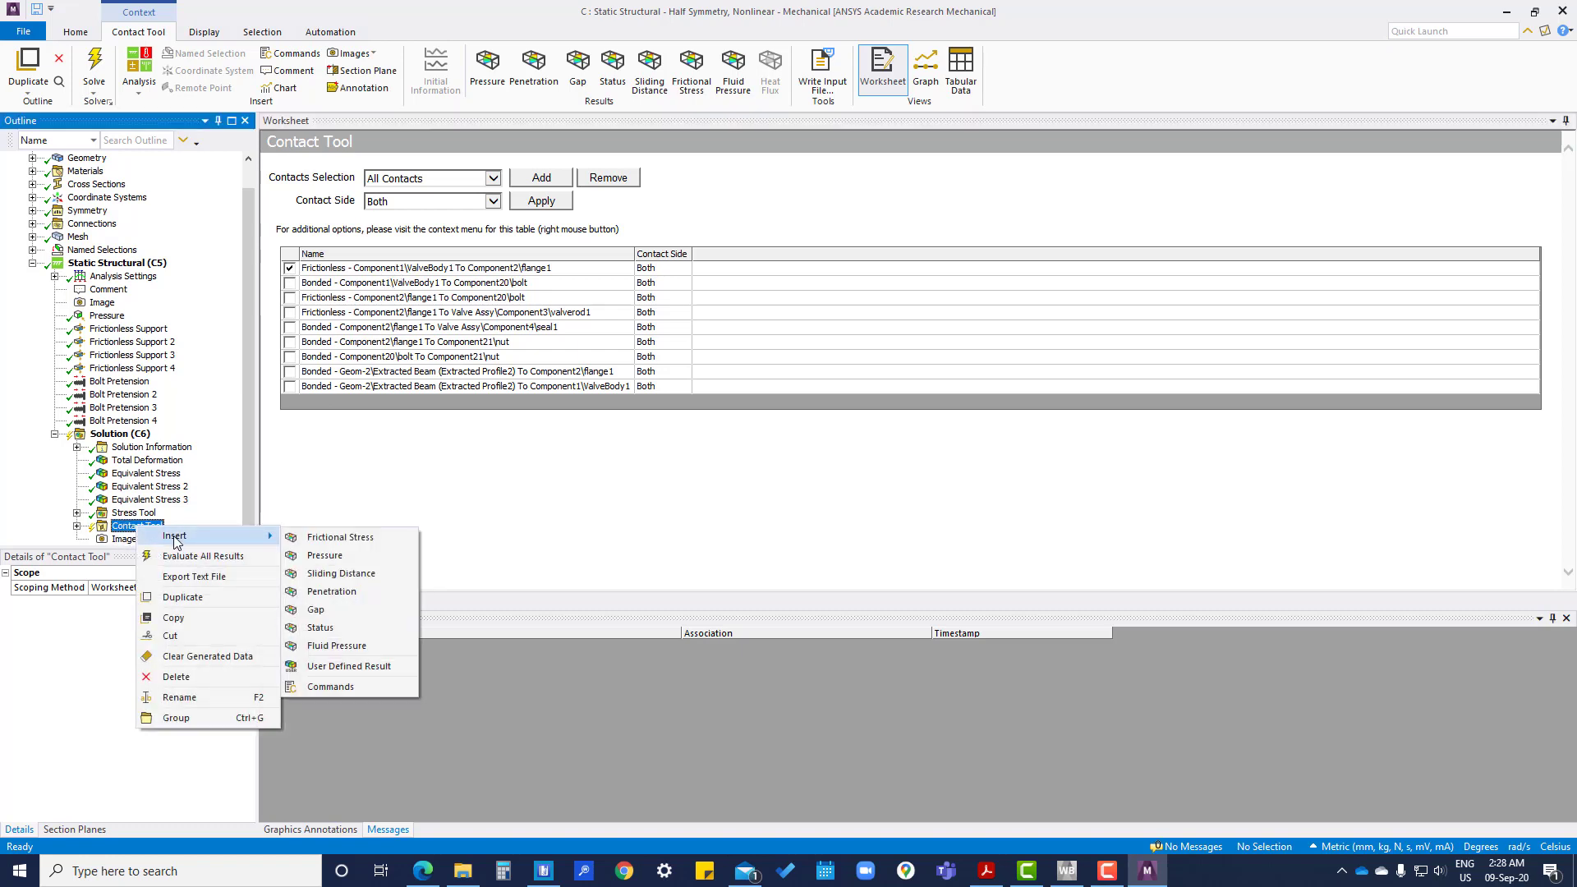
{"action": "left_click", "coordinate": [317, 610]}
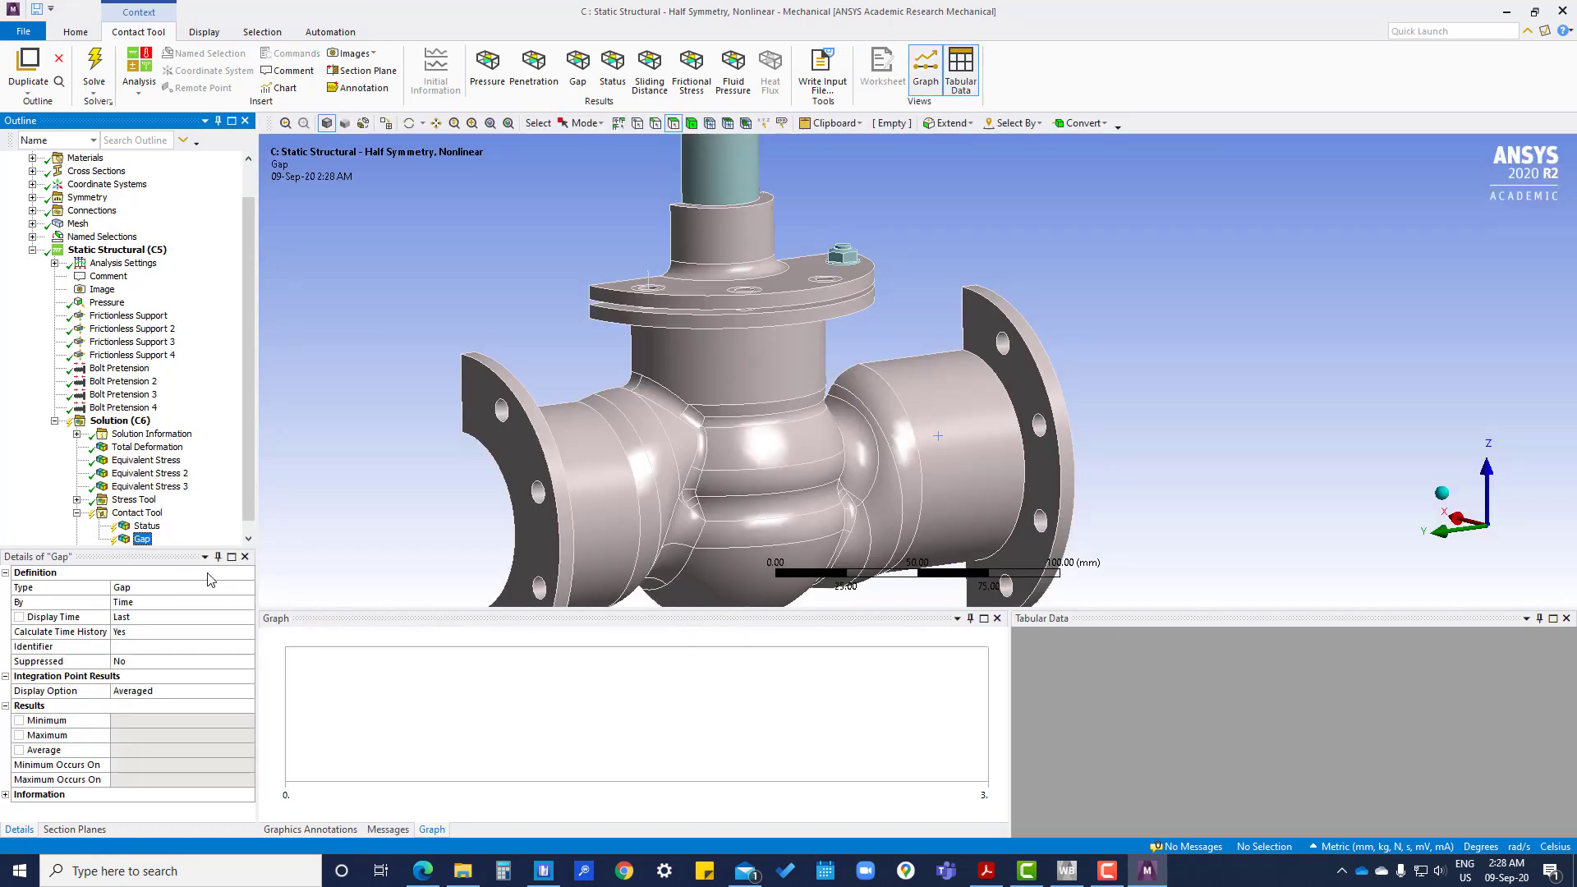
{"action": "left_click", "coordinate": [148, 514]}
{"action": "left_click", "coordinate": [146, 501]}
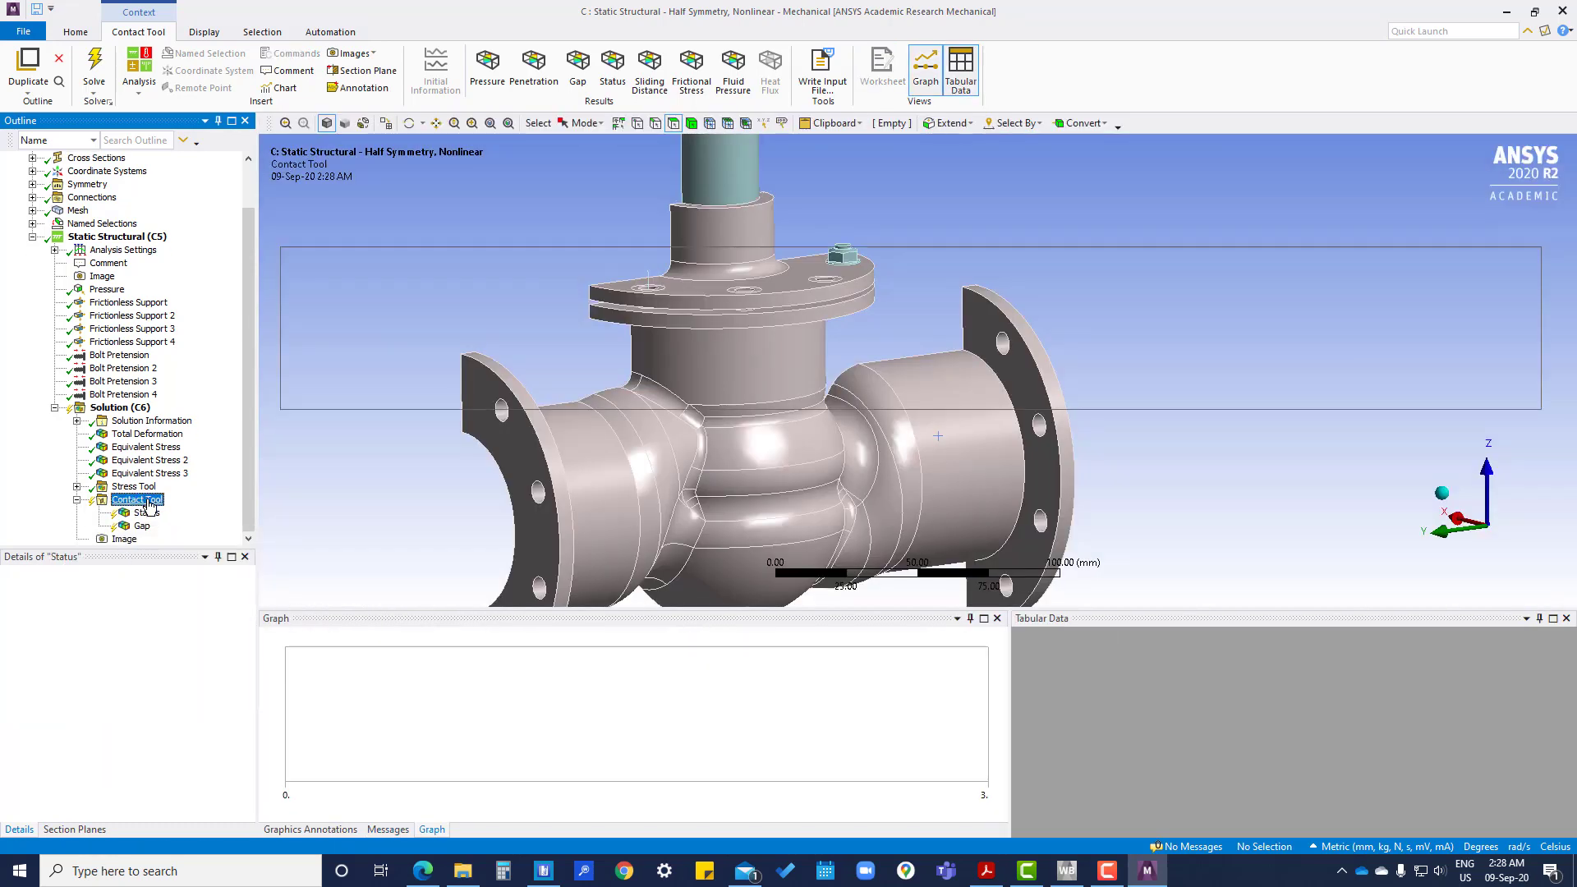
{"action": "right_click", "coordinate": [148, 504]}
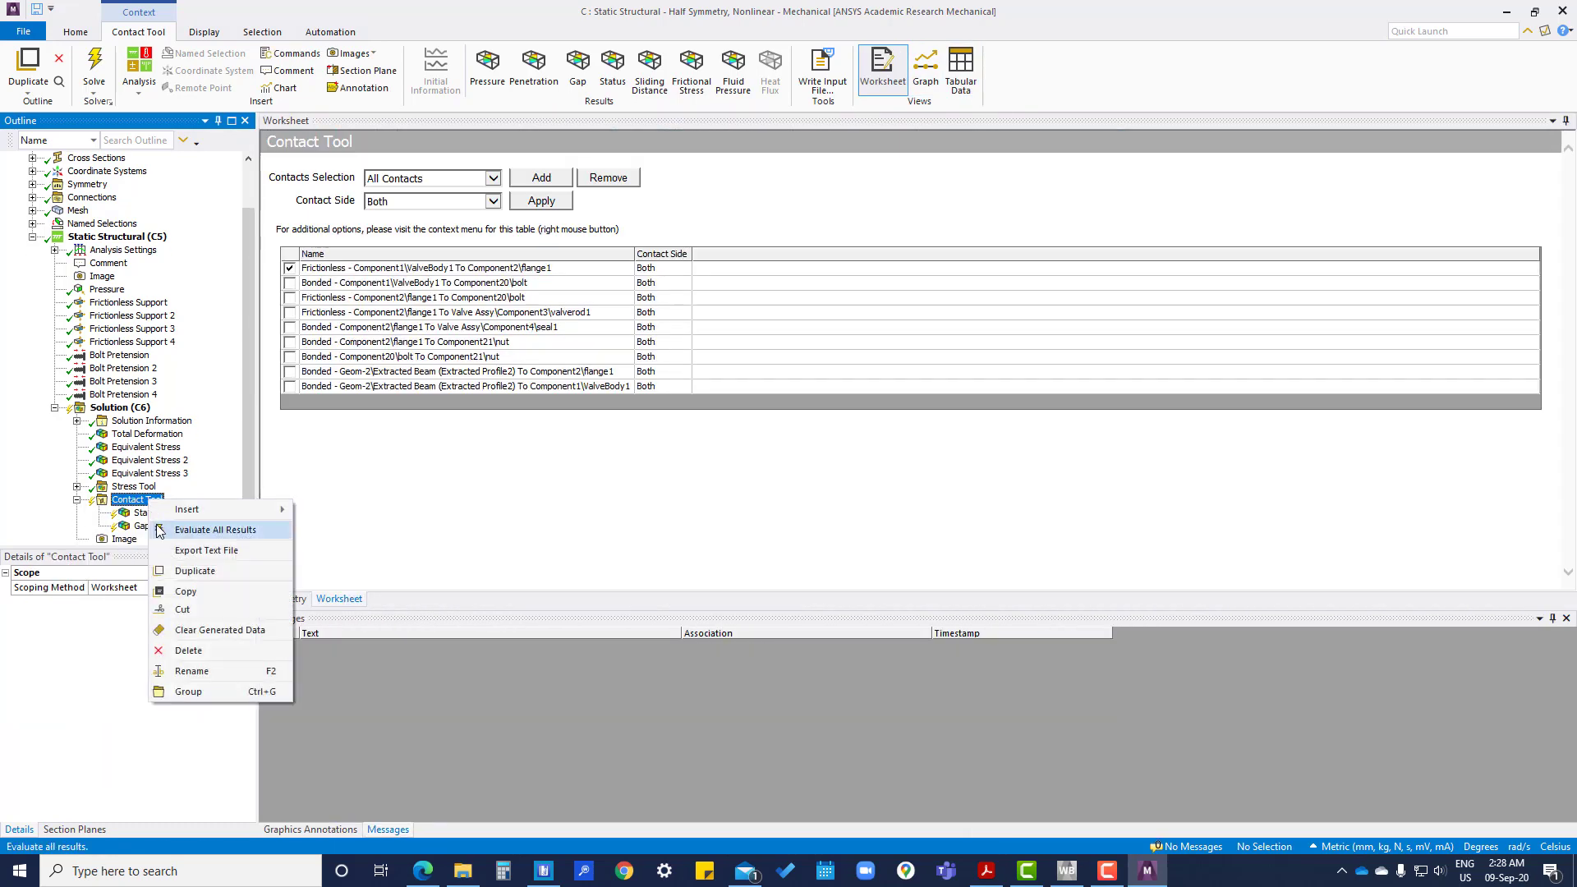
{"action": "mouse_move", "coordinate": [206, 510]}
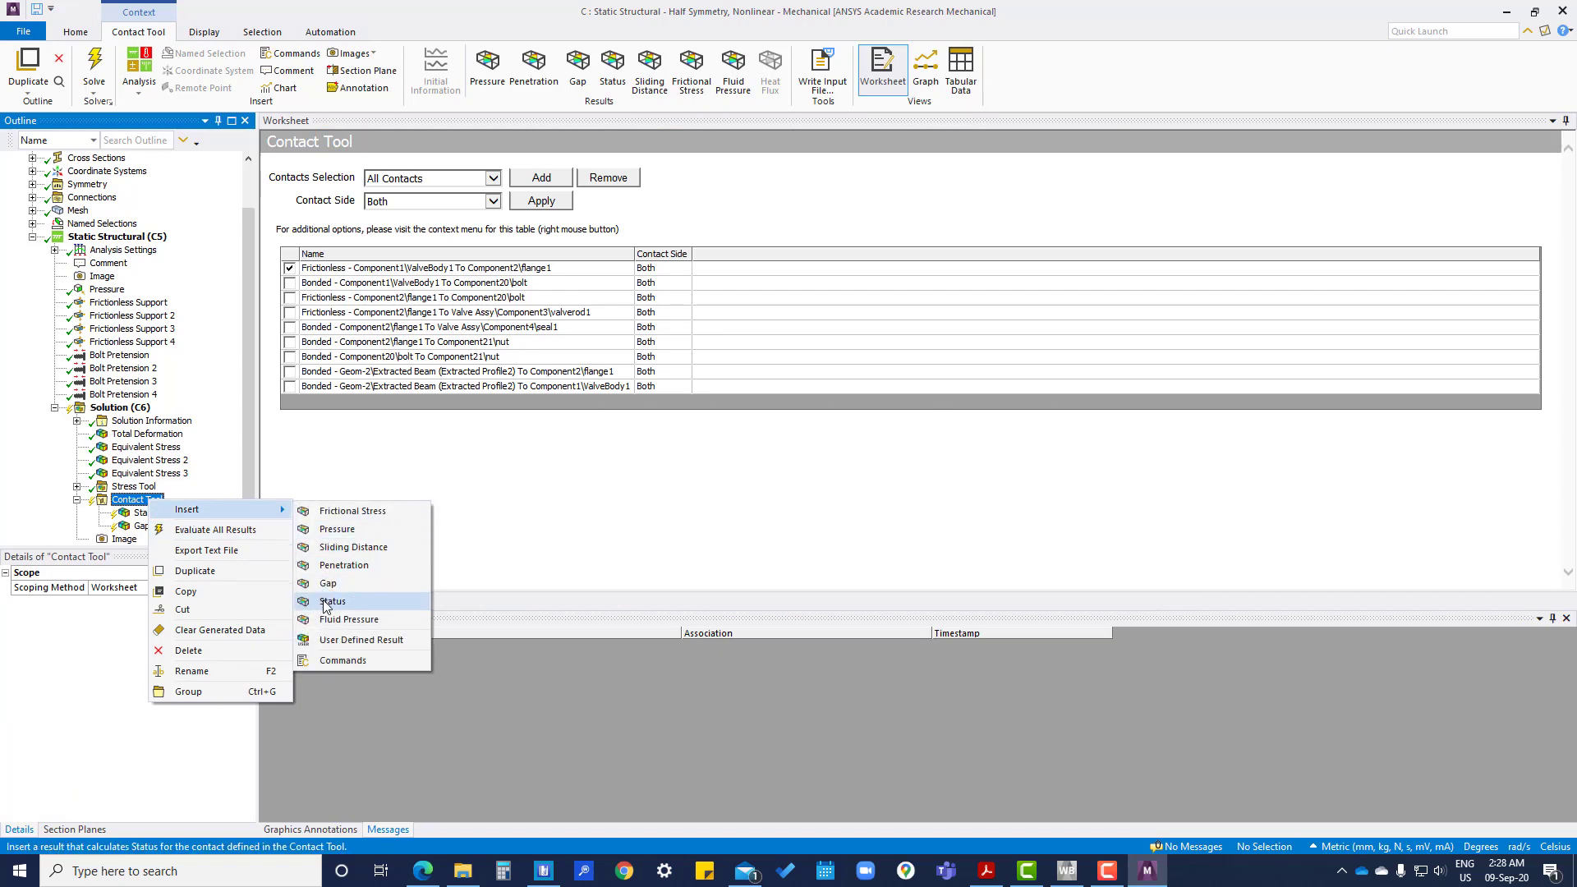
{"action": "left_click", "coordinate": [316, 528]}
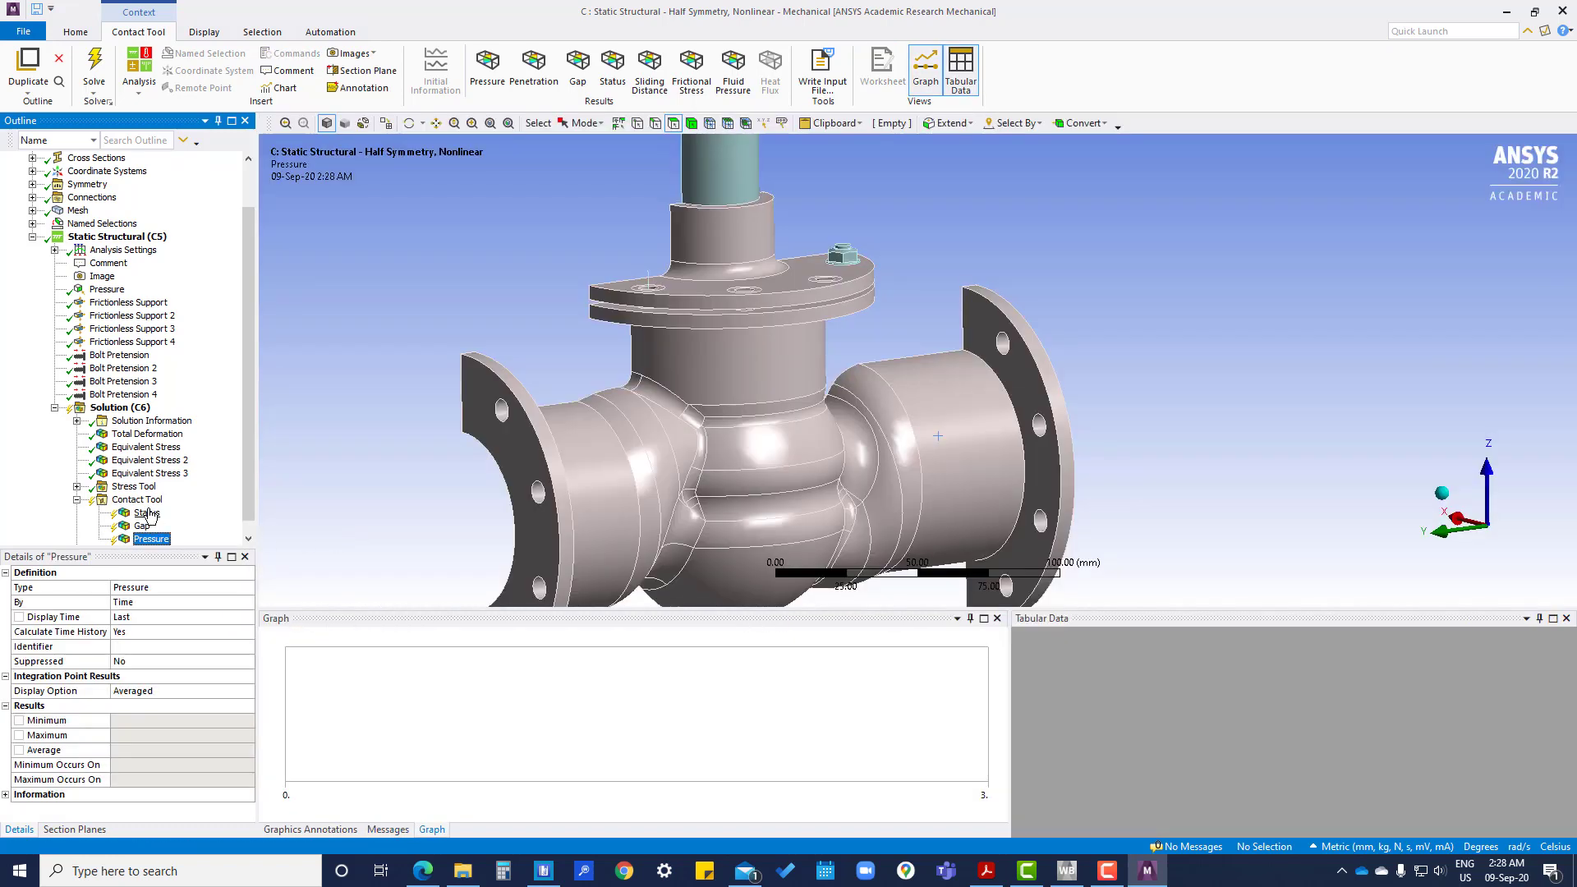
Delete the Status result from the Contact Tool.
{"action": "left_click", "coordinate": [148, 513]}
{"action": "right_click", "coordinate": [148, 514]}
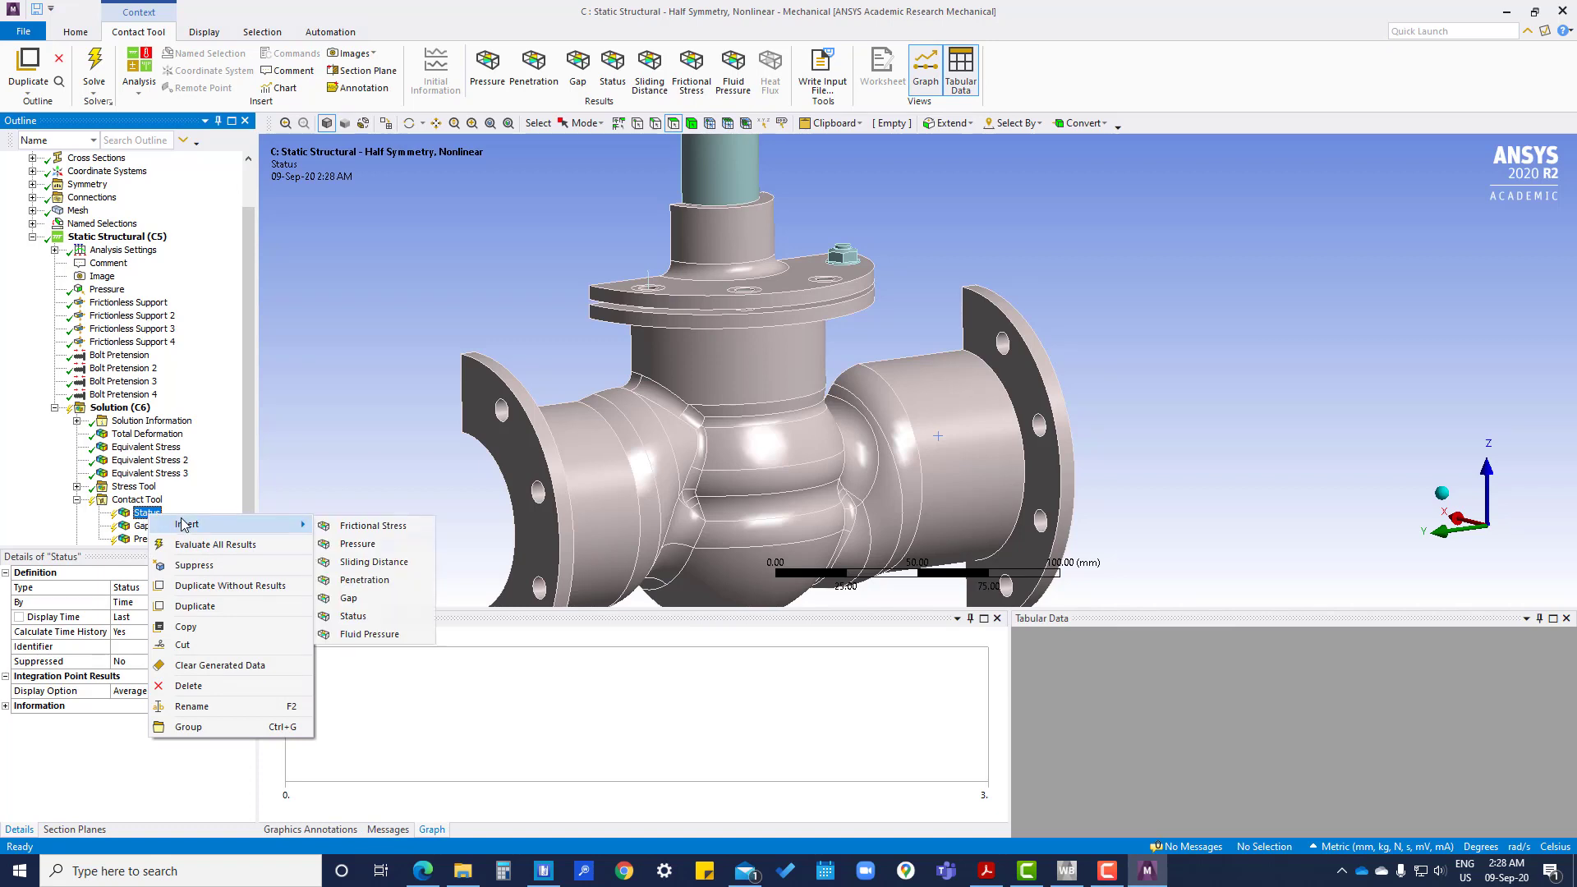
{"action": "left_click", "coordinate": [205, 685]}
{"action": "left_click", "coordinate": [792, 495]}
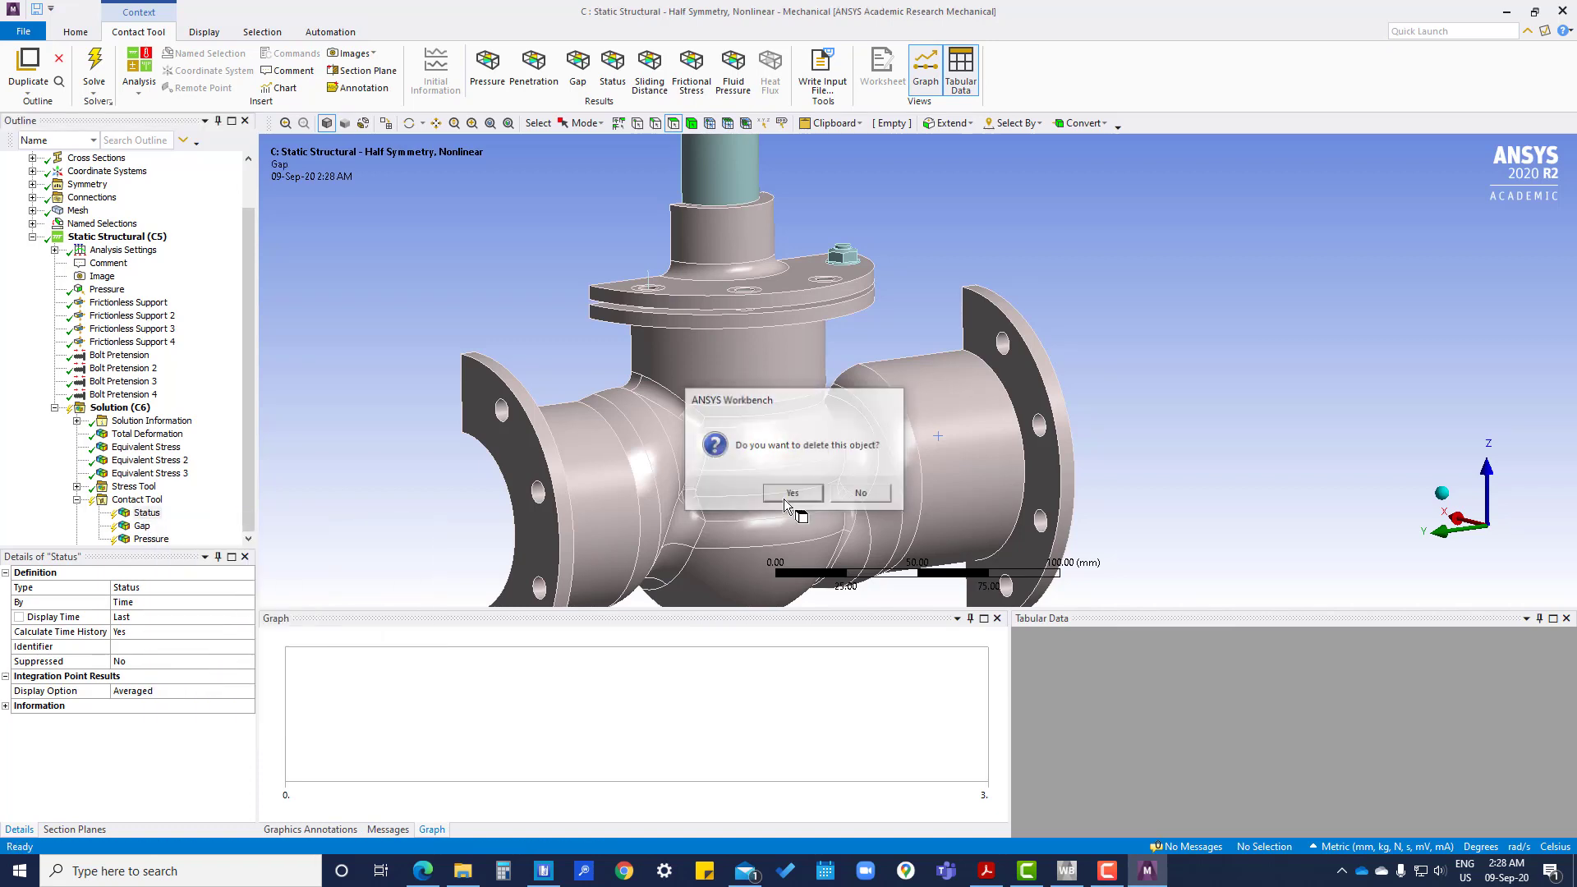
Evaluate all results of the Contact Tool.
{"action": "left_click", "coordinate": [145, 503]}
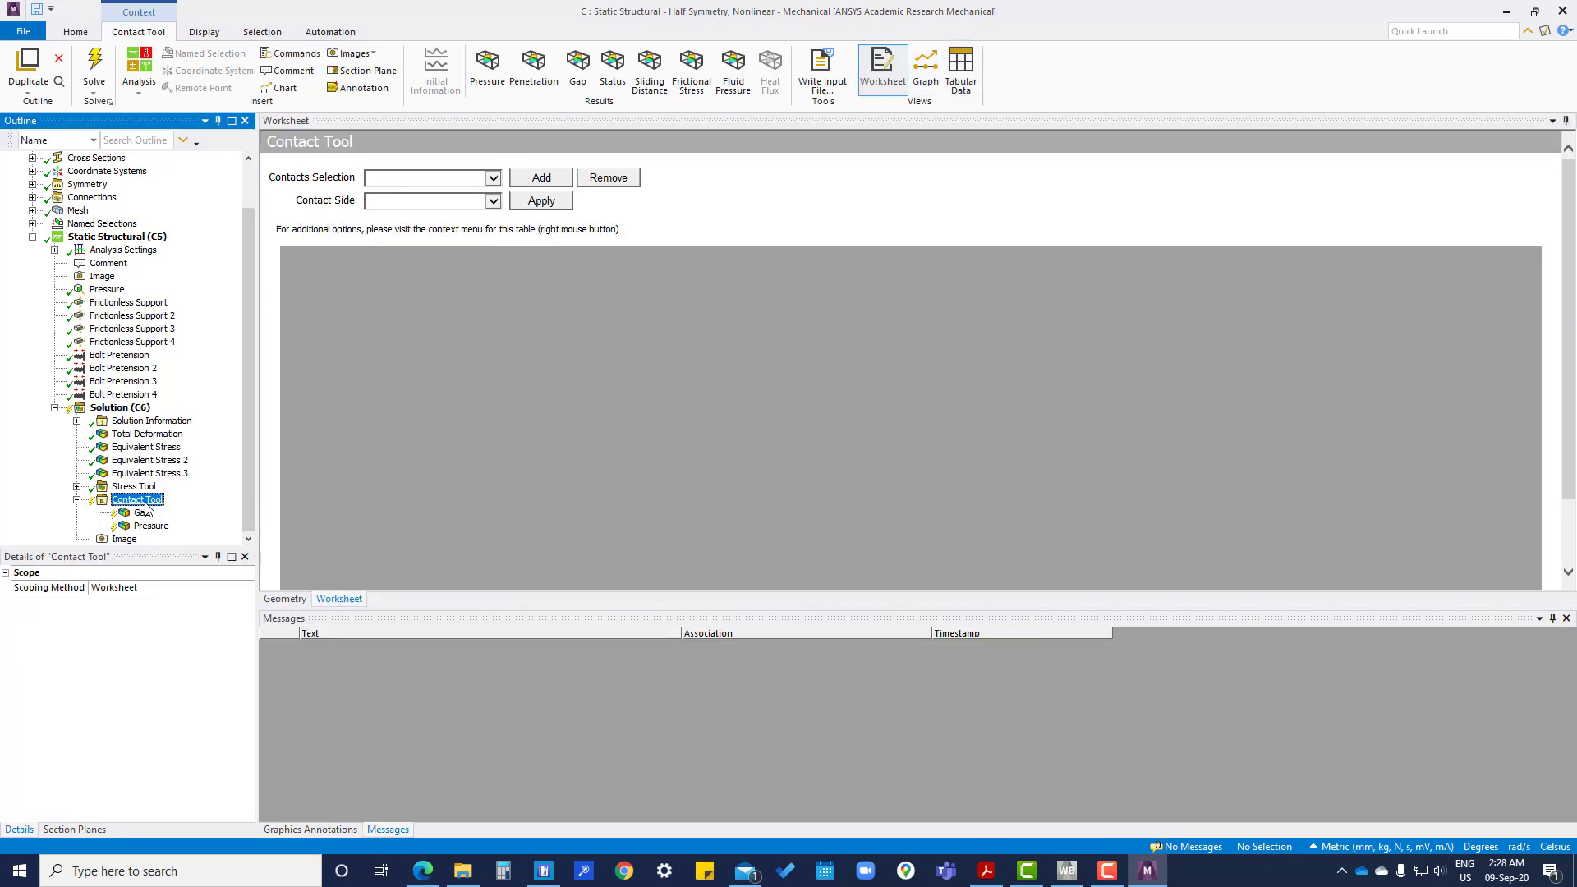
{"action": "right_click", "coordinate": [145, 503]}
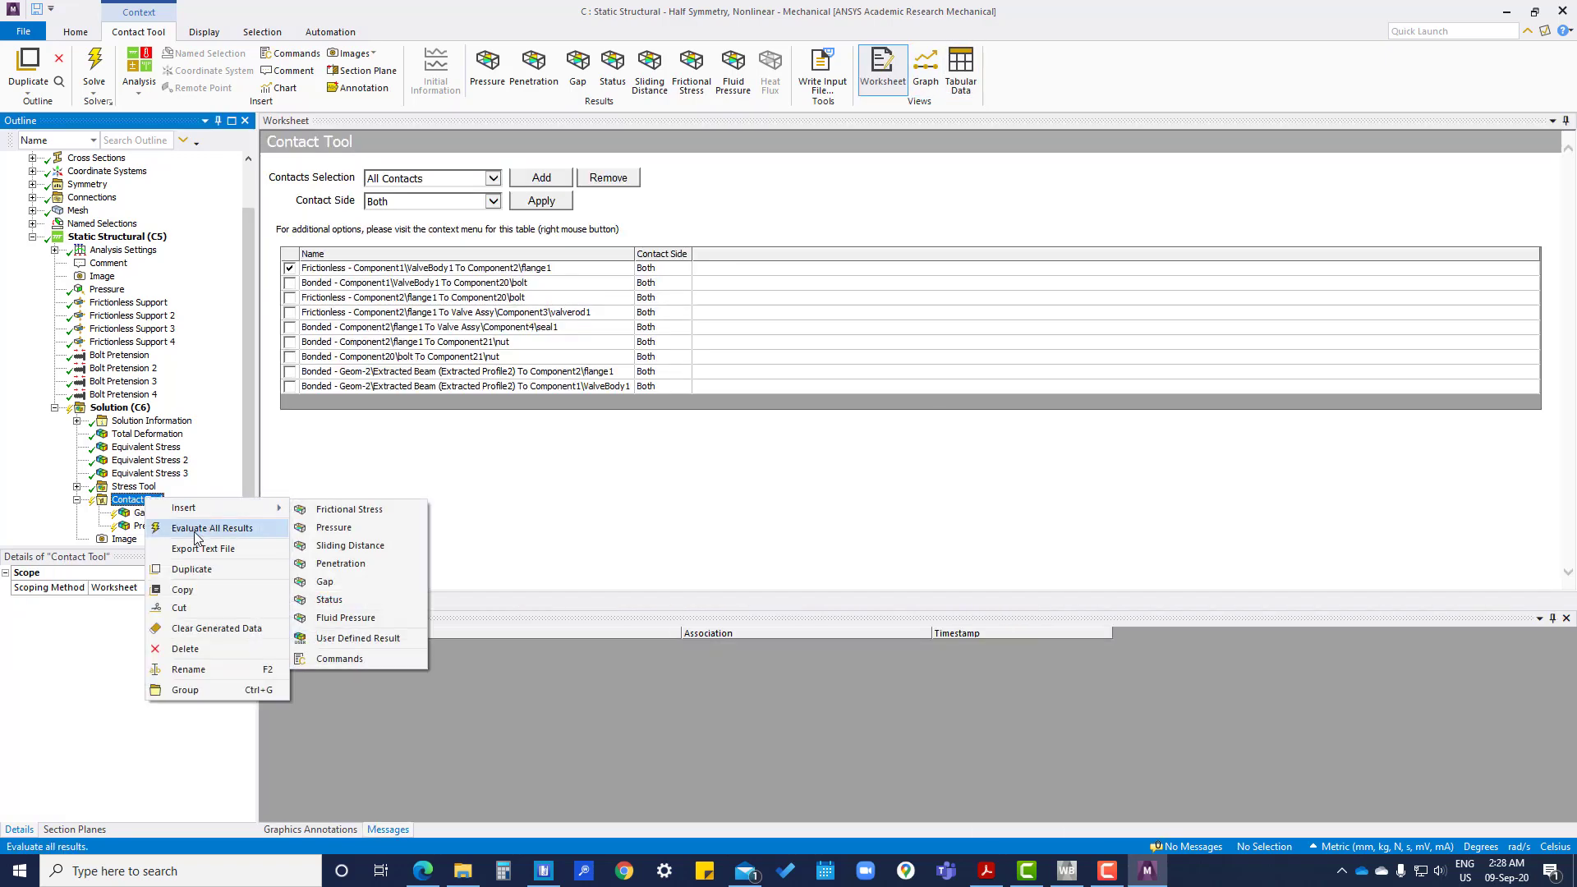
{"action": "left_click", "coordinate": [193, 529]}
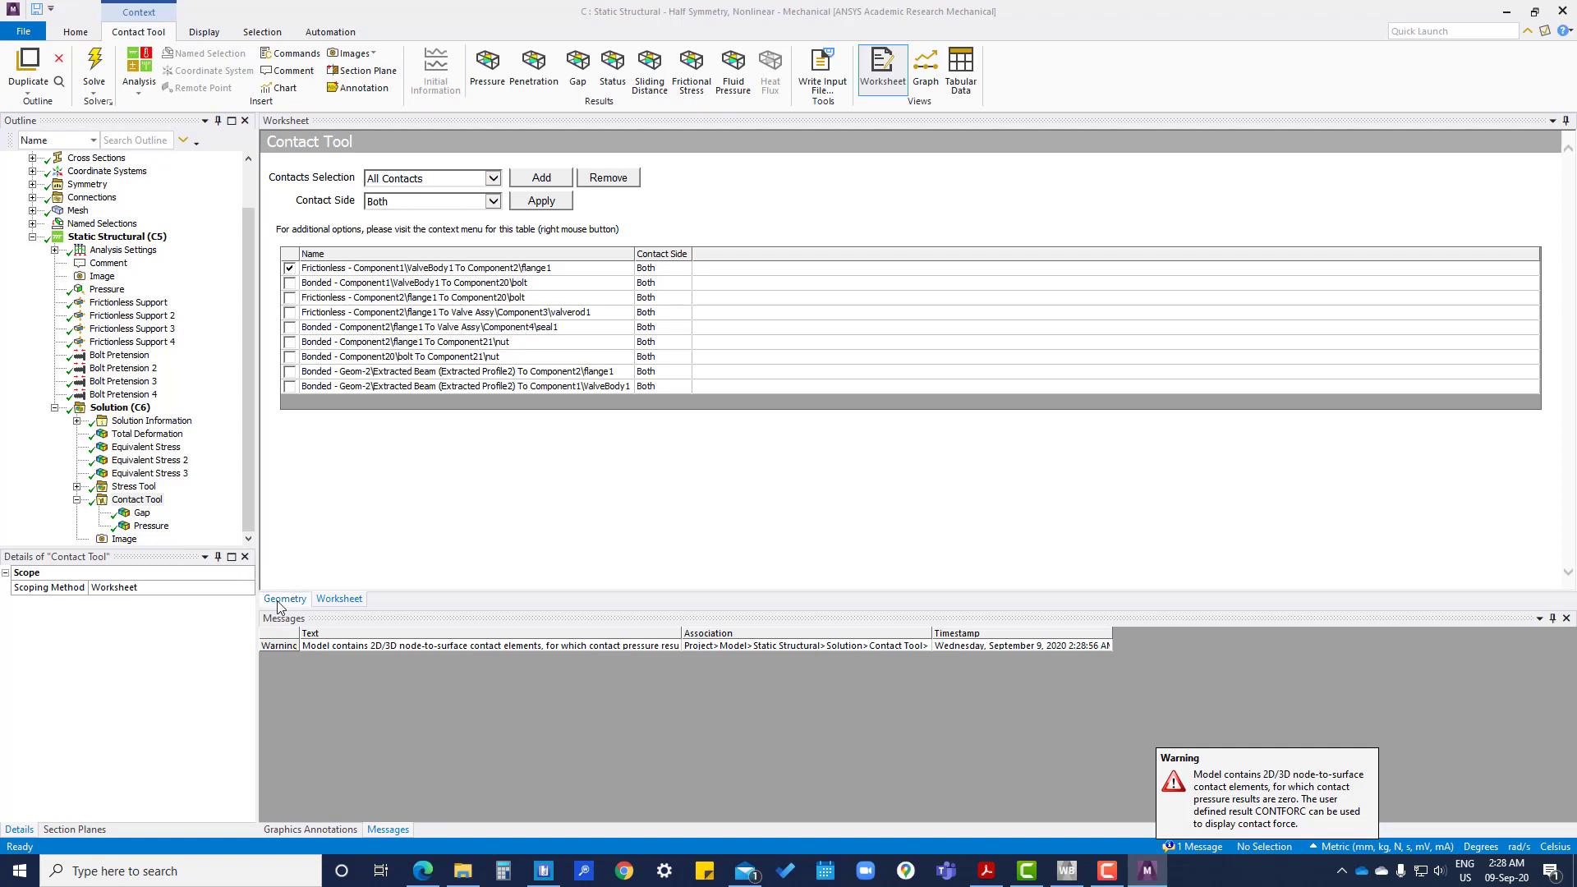
Examine the animated Gap result on the body-to-flange contact face from several angles, and review the contact Pressure result over the load steps.
{"action": "left_click", "coordinate": [286, 602]}
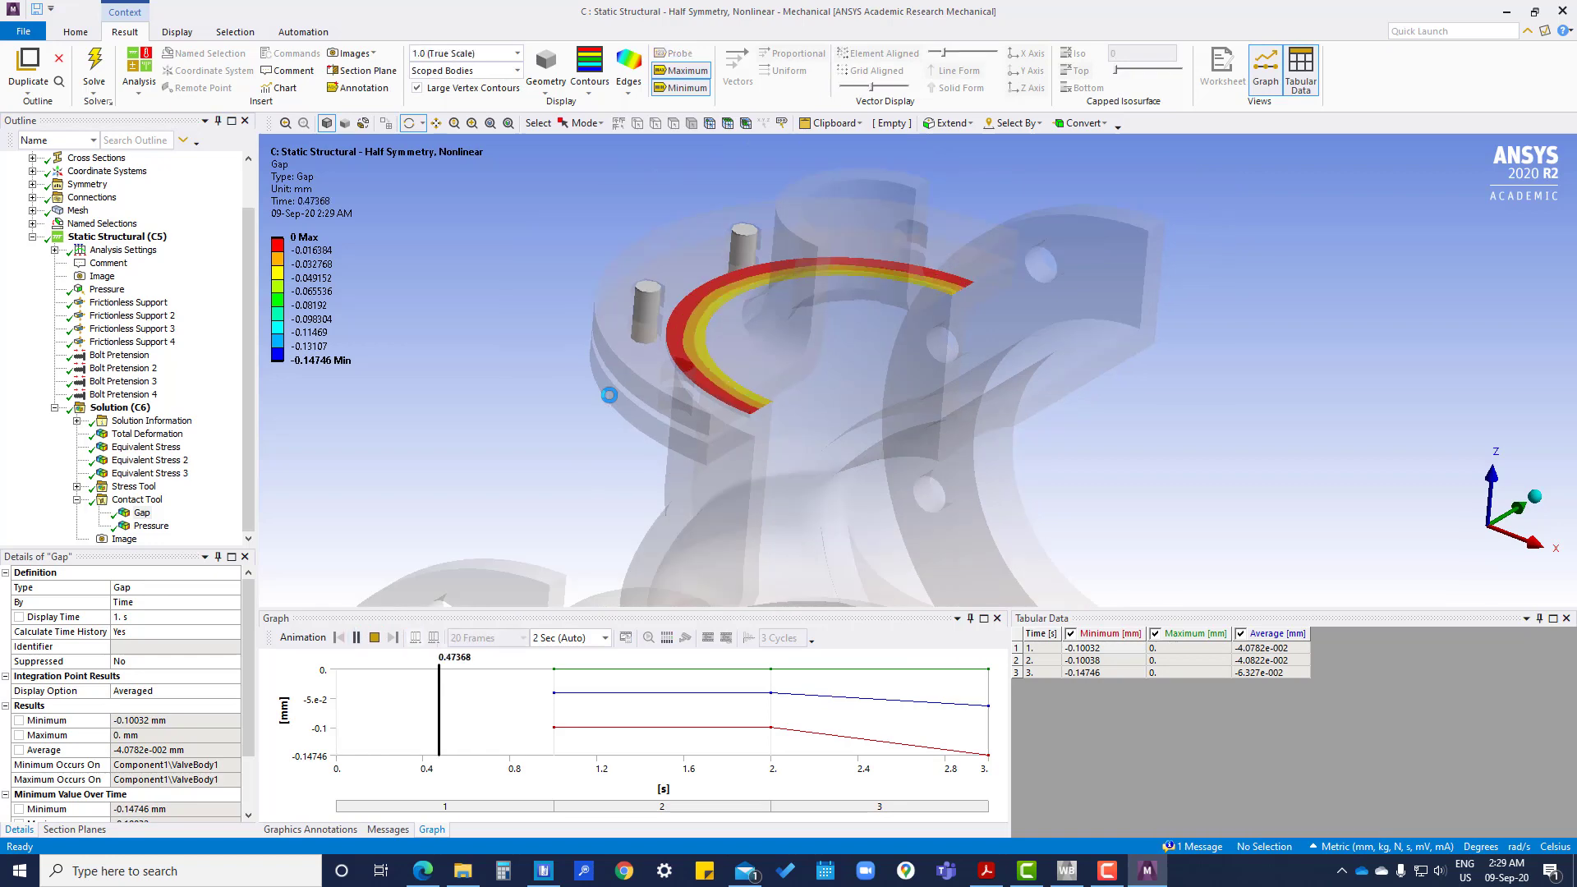
{"action": "left_click_drag", "start_coordinate": [609, 395], "coordinate": [743, 387]}
{"action": "scroll", "coordinate": [742, 394], "scroll_direction": "up", "scroll_amount": 5}
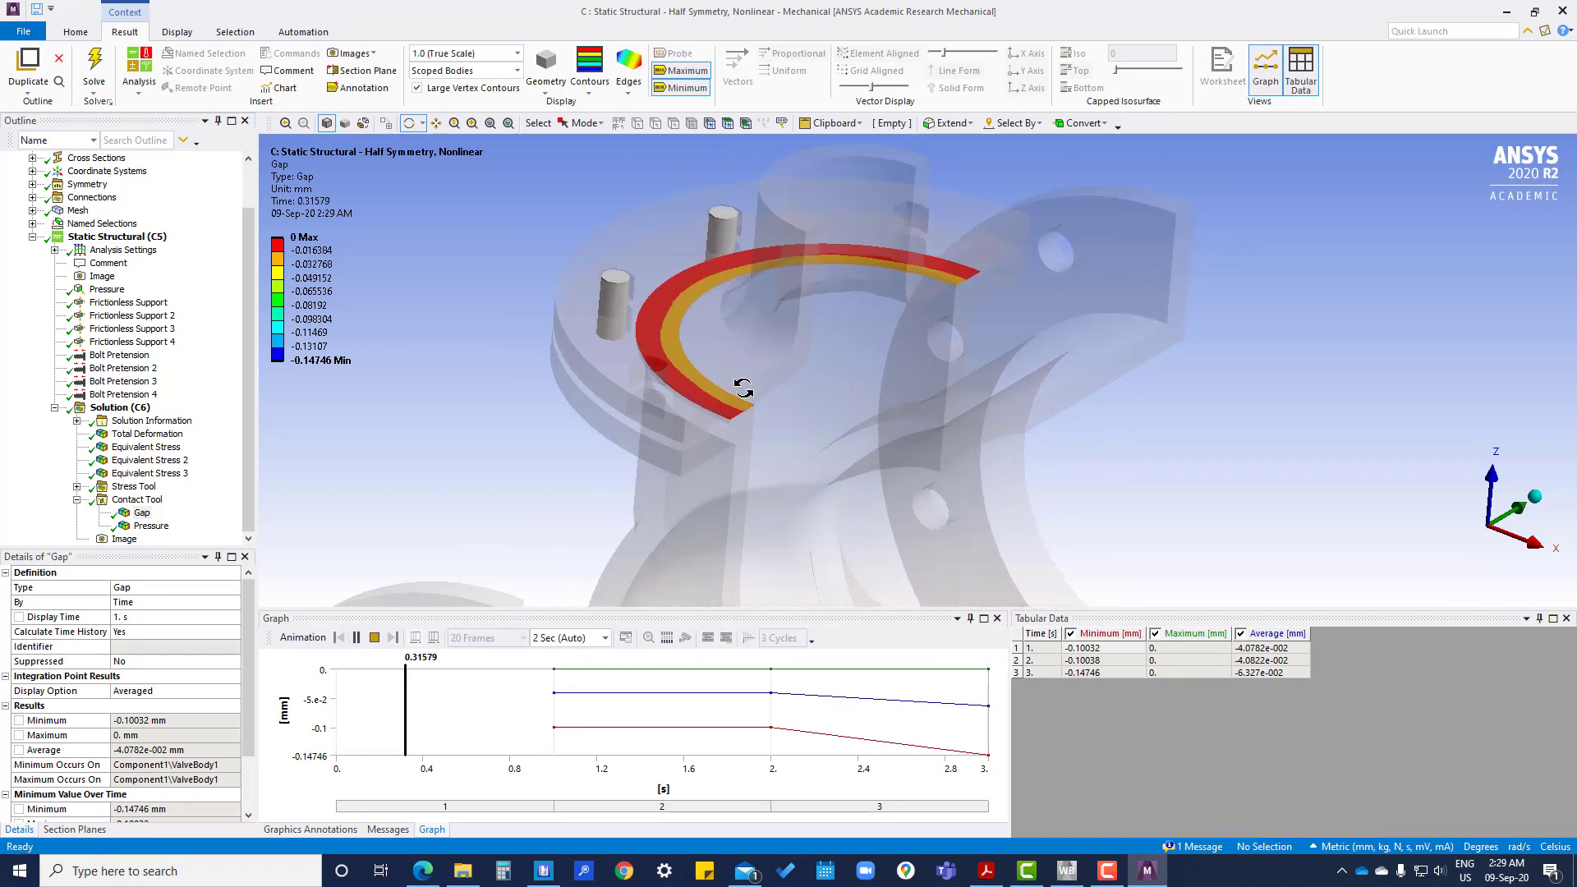
{"action": "mouse_move", "coordinate": [679, 440]}
{"action": "left_mouse_down"}
{"action": "mouse_move", "coordinate": [613, 440]}
{"action": "mouse_move", "coordinate": [655, 440]}
{"action": "mouse_move", "coordinate": [661, 538]}
{"action": "mouse_move", "coordinate": [572, 431]}
{"action": "mouse_move", "coordinate": [528, 429]}
{"action": "left_mouse_up"}
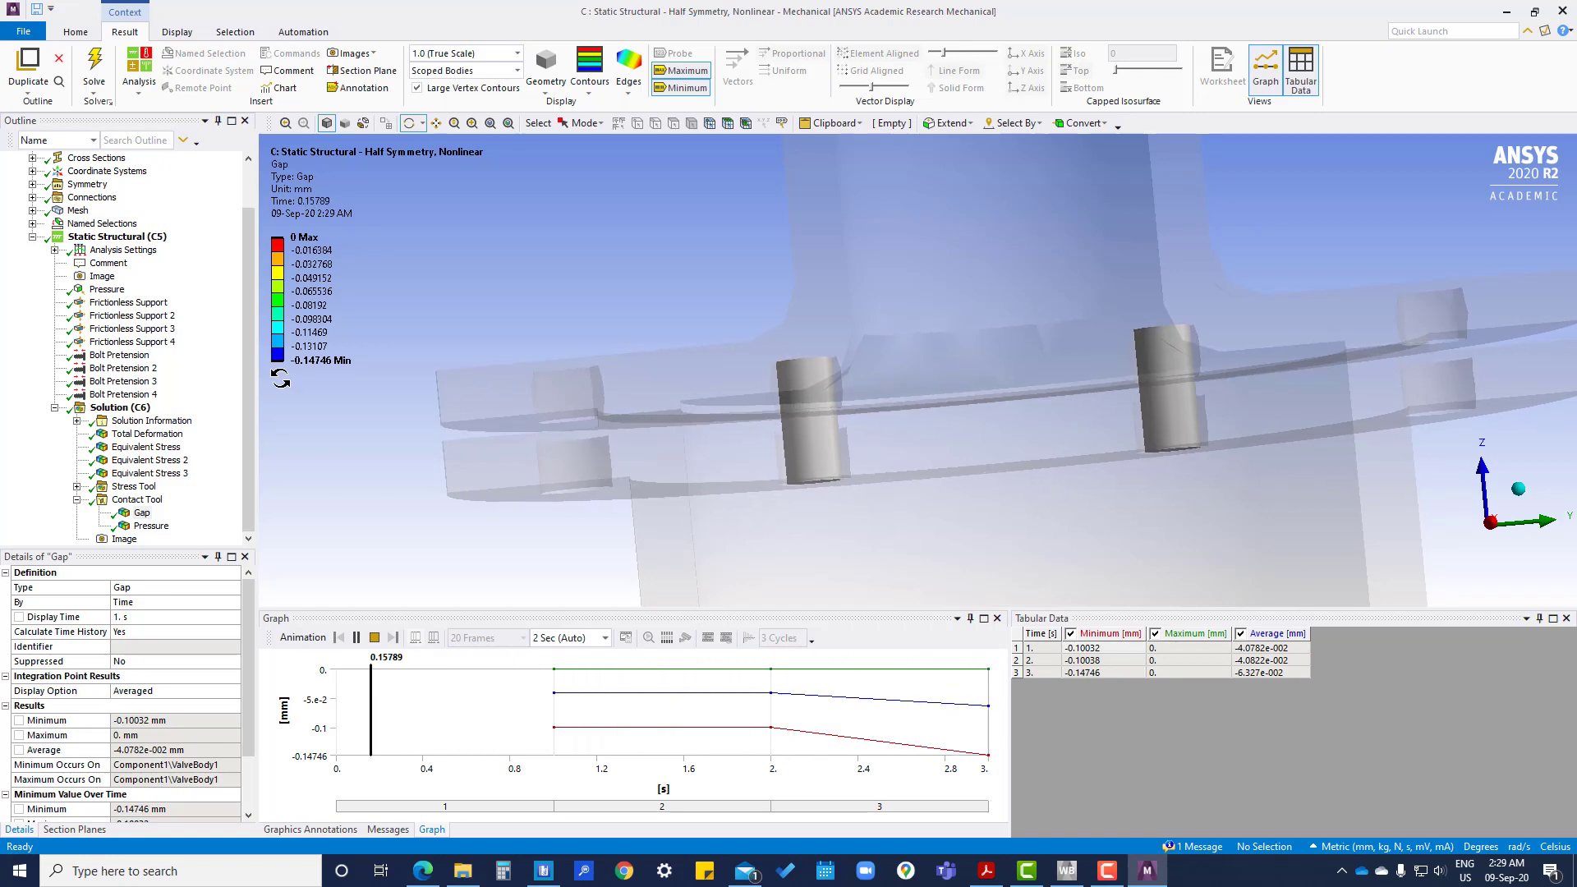
{"action": "left_click", "coordinate": [312, 363]}
{"action": "left_click_drag", "start_coordinate": [538, 380], "coordinate": [740, 429]}
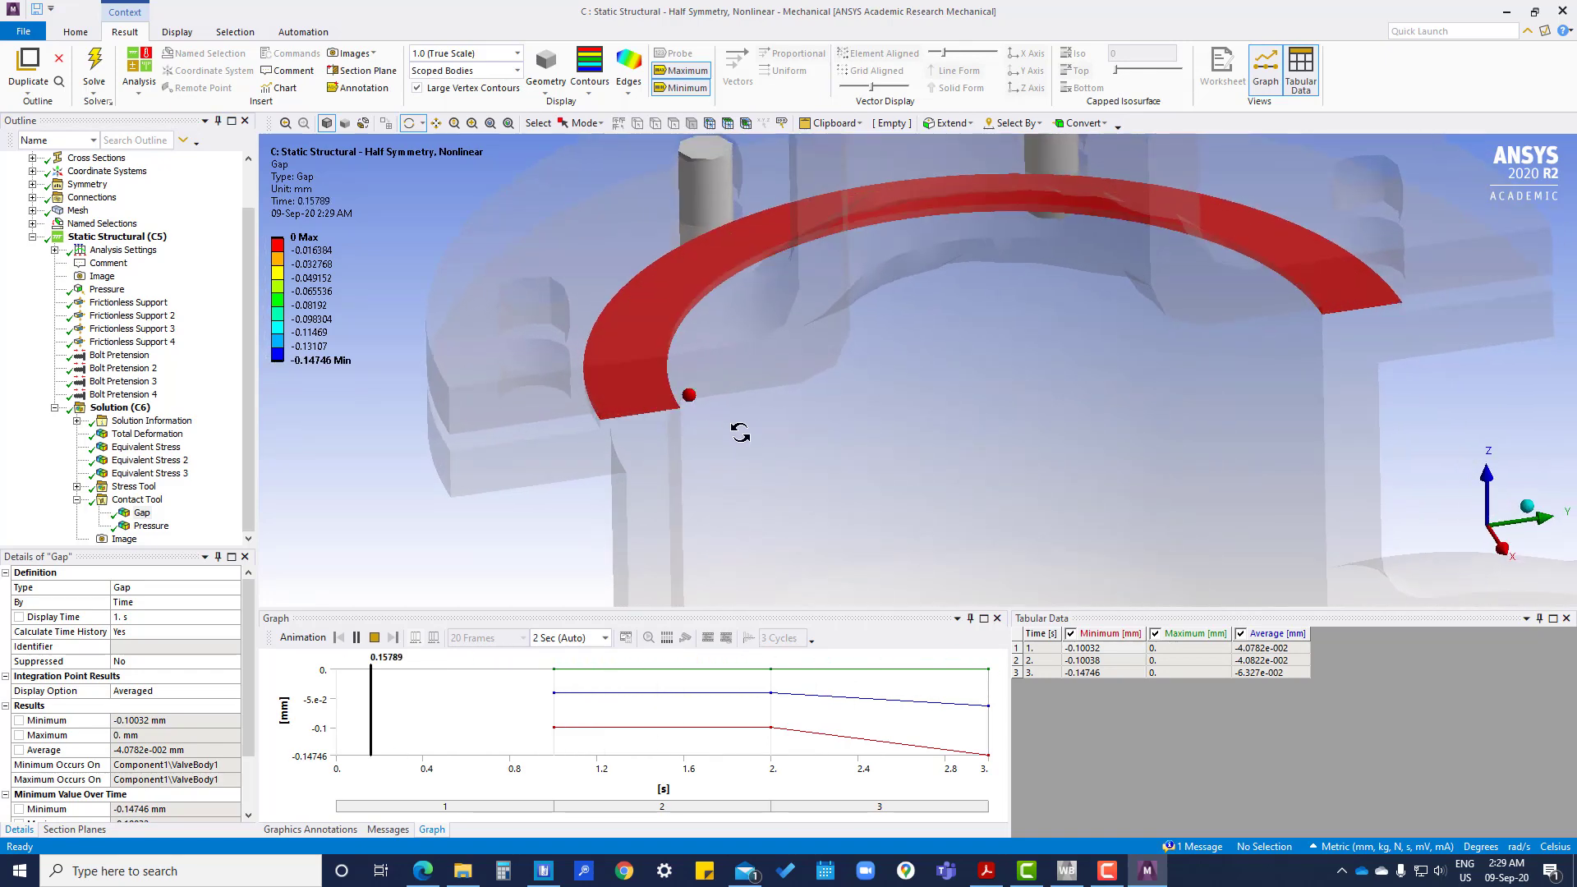
{"action": "middle_click_drag", "start_coordinate": [756, 468], "coordinate": [766, 551], "text": "ctrl"}
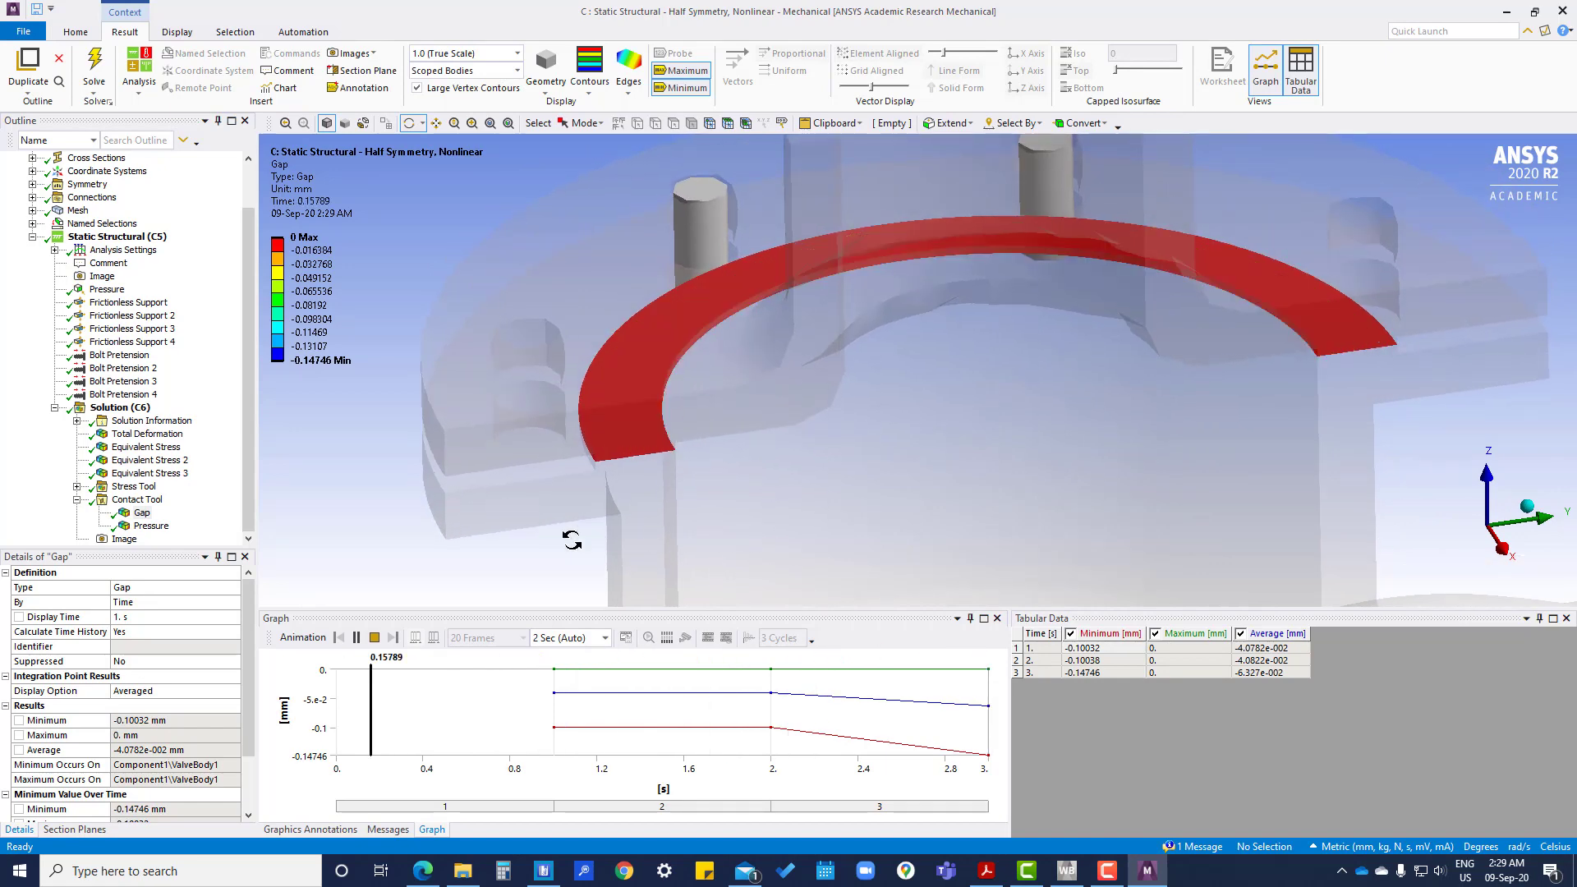
{"action": "left_click", "coordinate": [150, 527]}
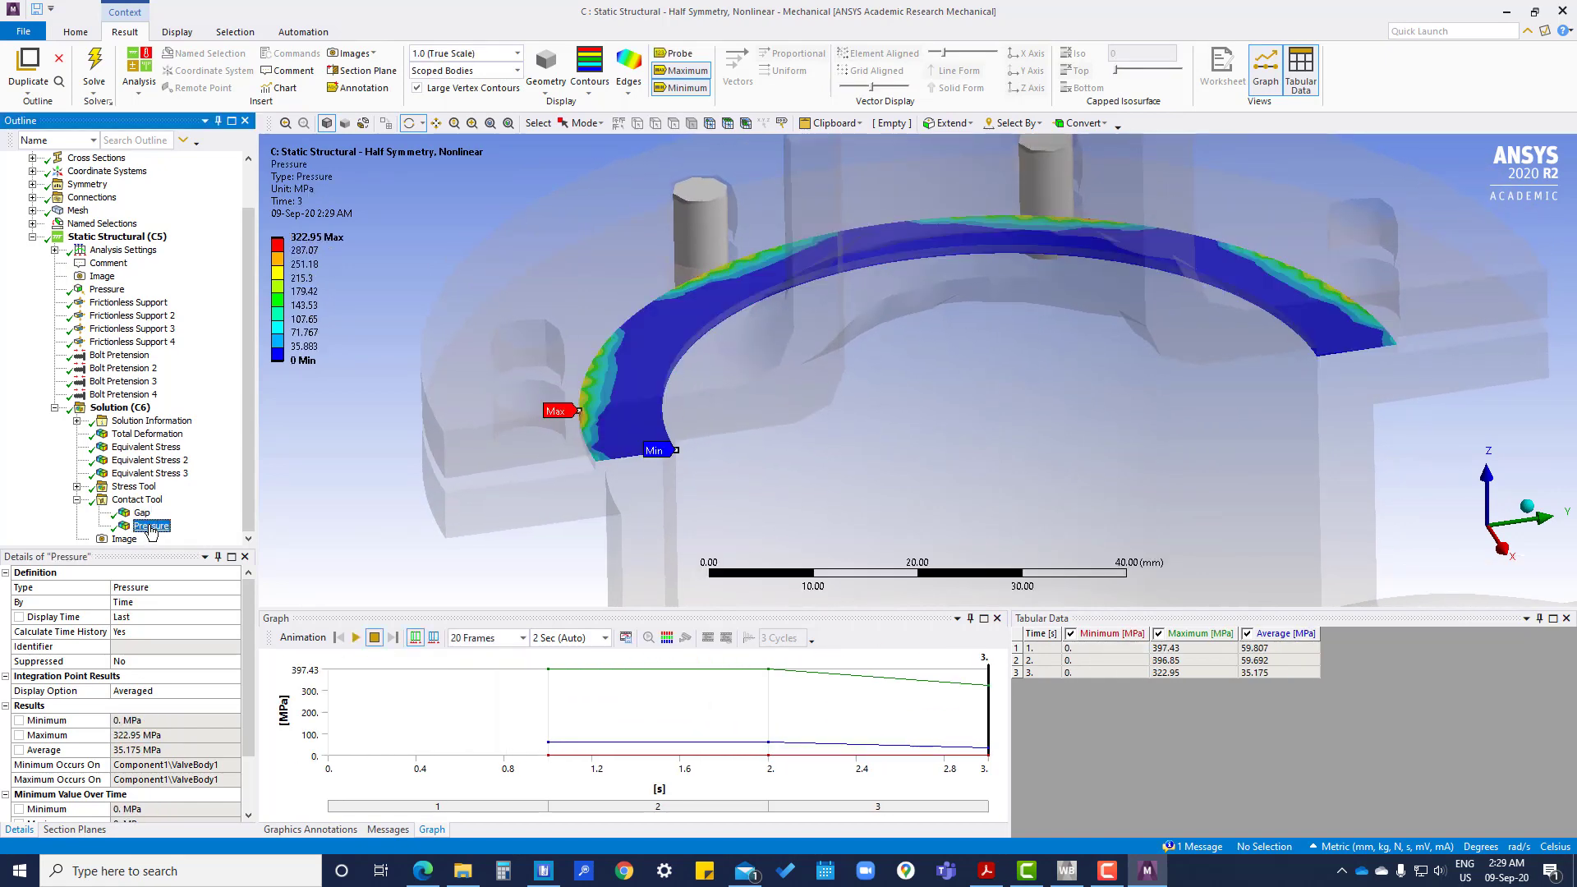
{"action": "left_click", "coordinate": [1065, 660]}
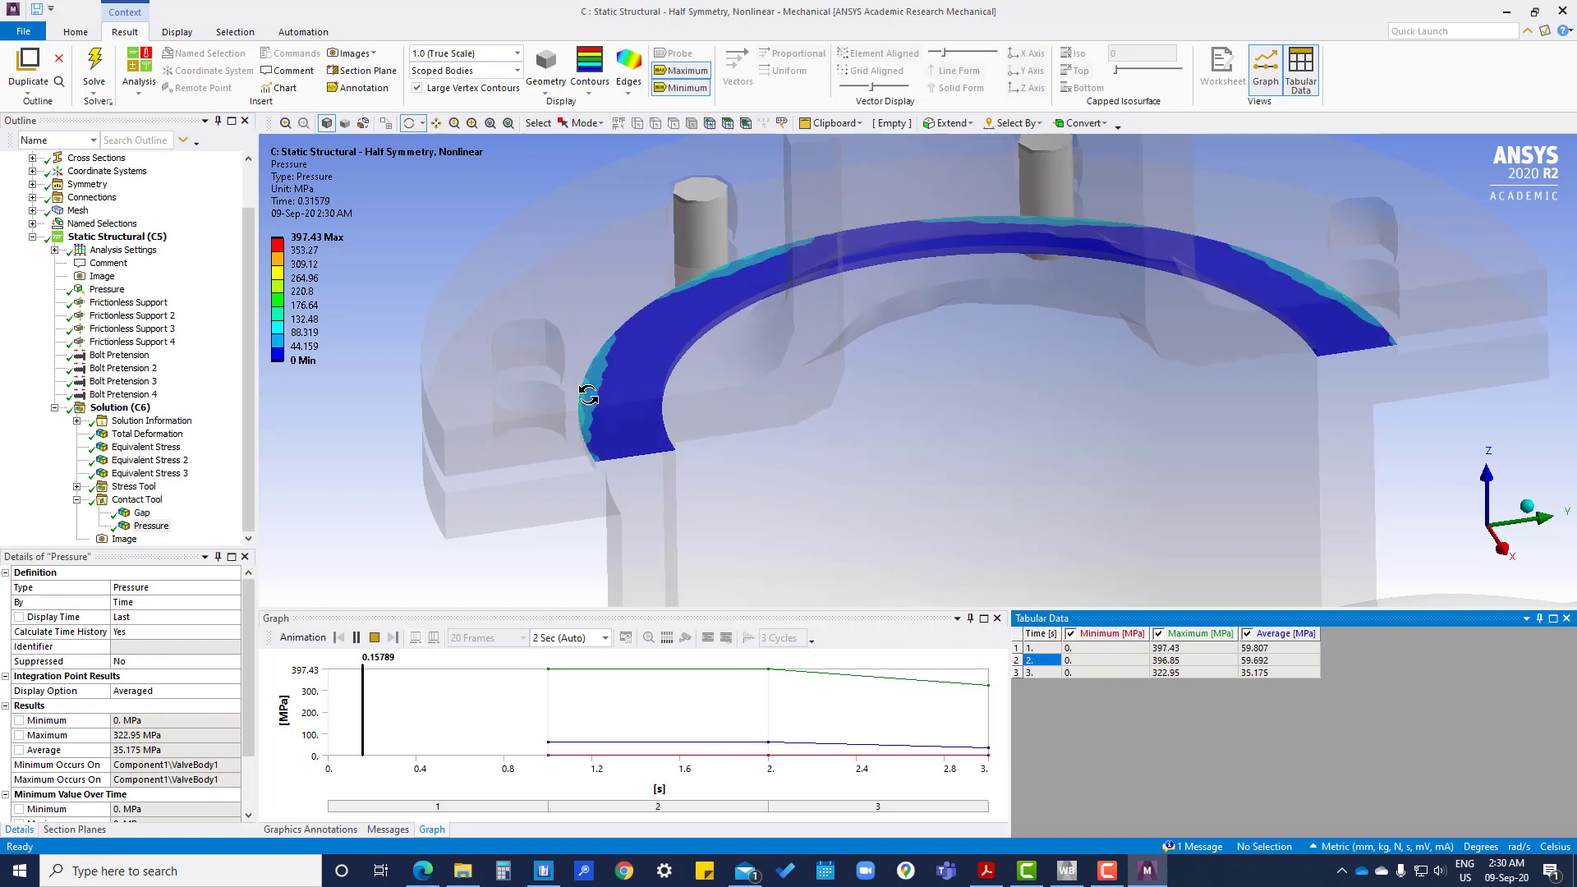
Insert a Force Reaction probe under the Solution.
{"action": "left_click", "coordinate": [138, 435]}
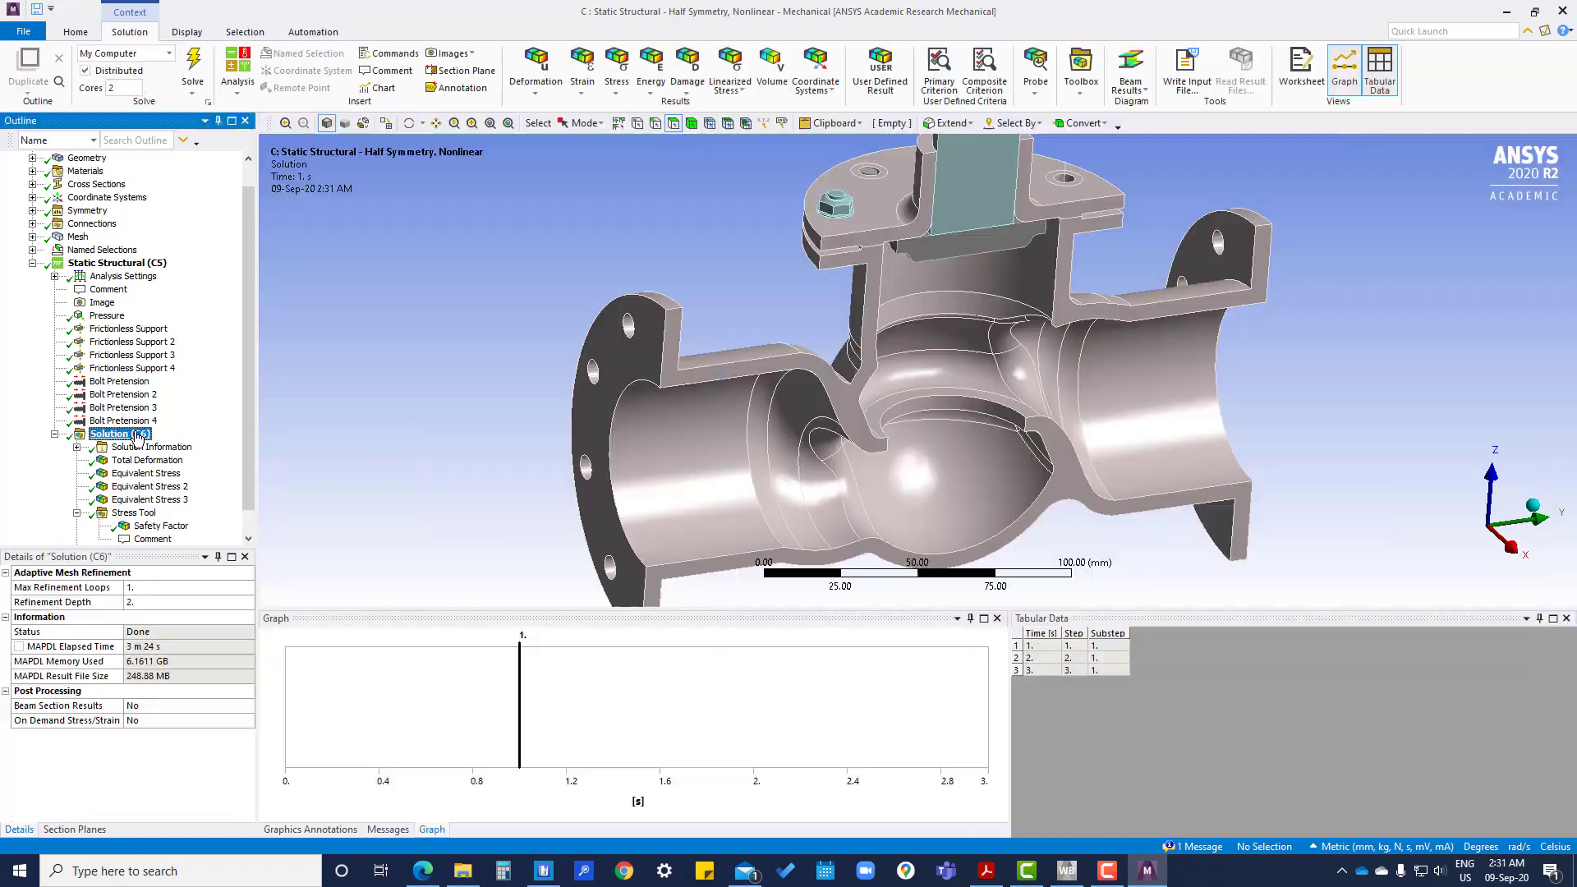
{"action": "right_click", "coordinate": [138, 435]}
{"action": "mouse_move", "coordinate": [189, 442]}
{"action": "mouse_move", "coordinate": [367, 465]}
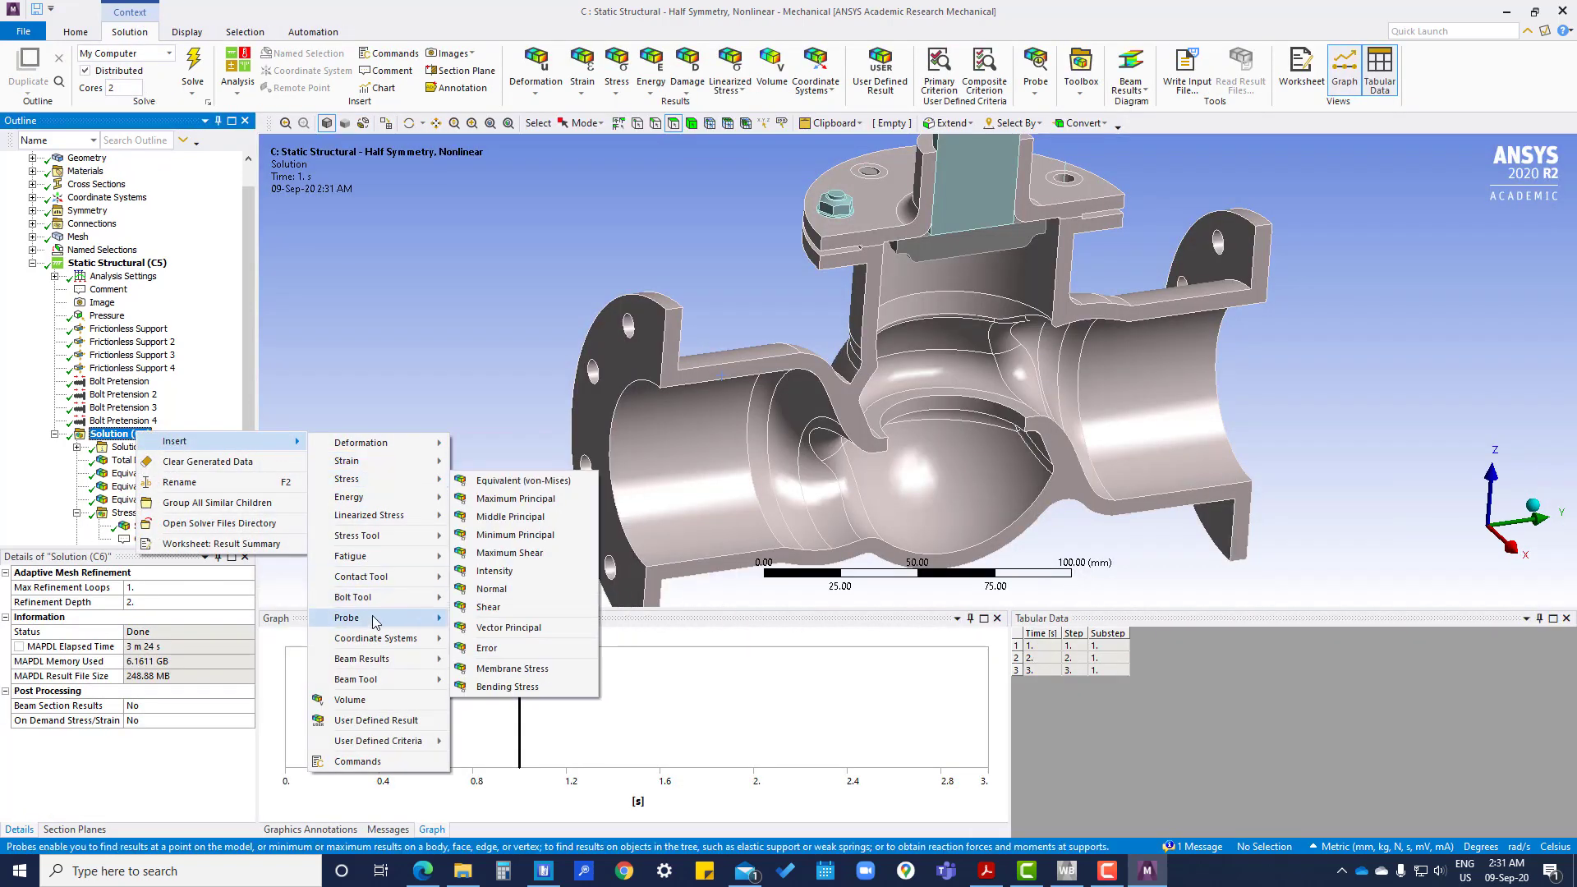
{"action": "mouse_move", "coordinate": [361, 617]}
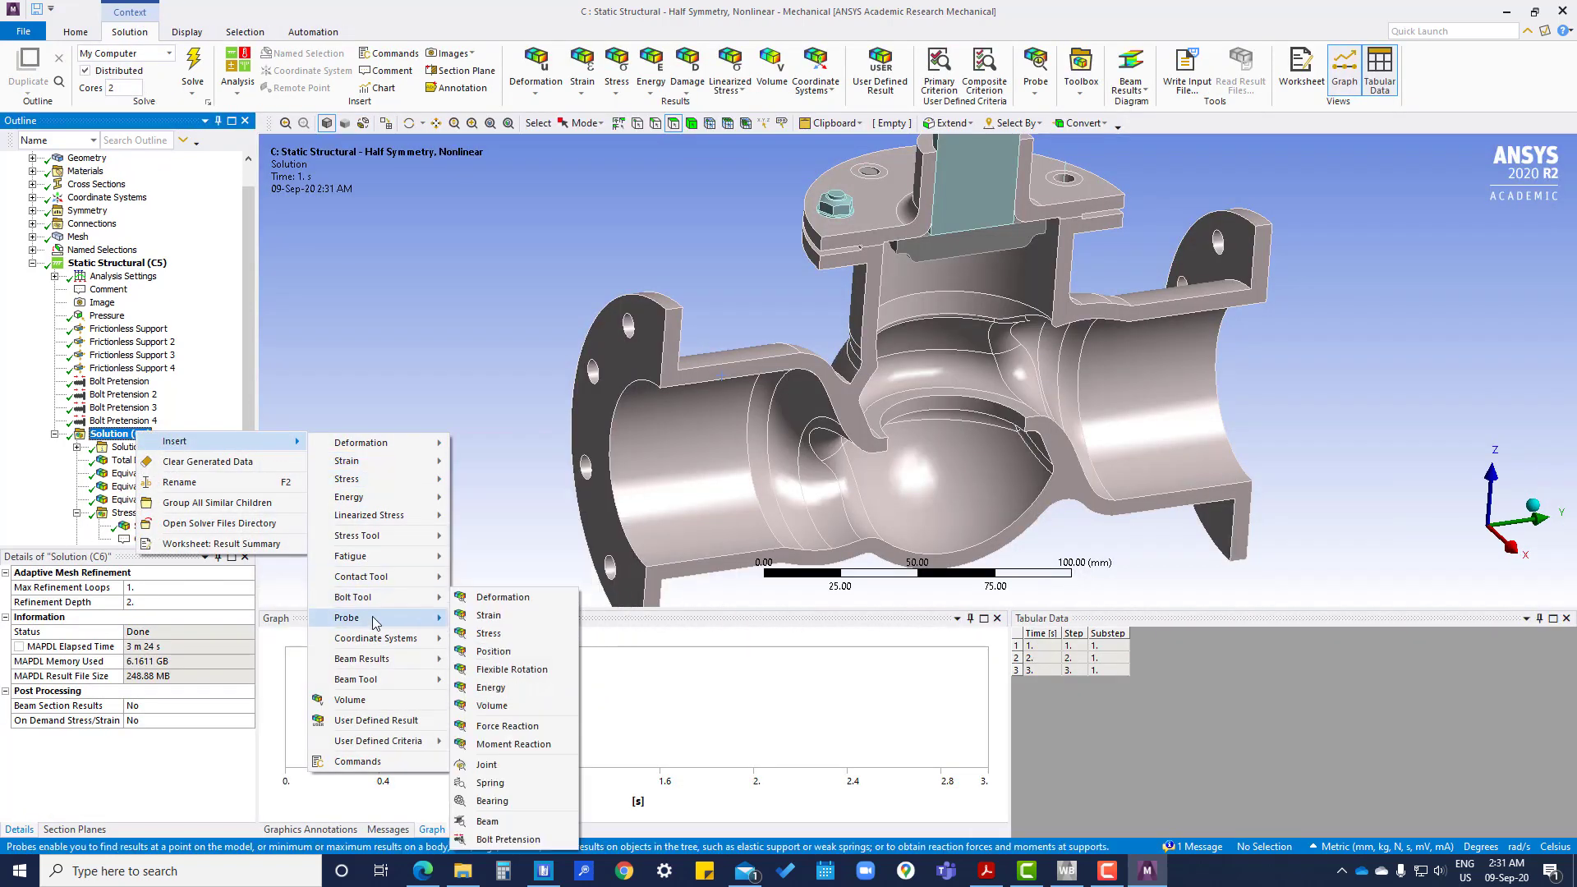
{"action": "left_click", "coordinate": [526, 727]}
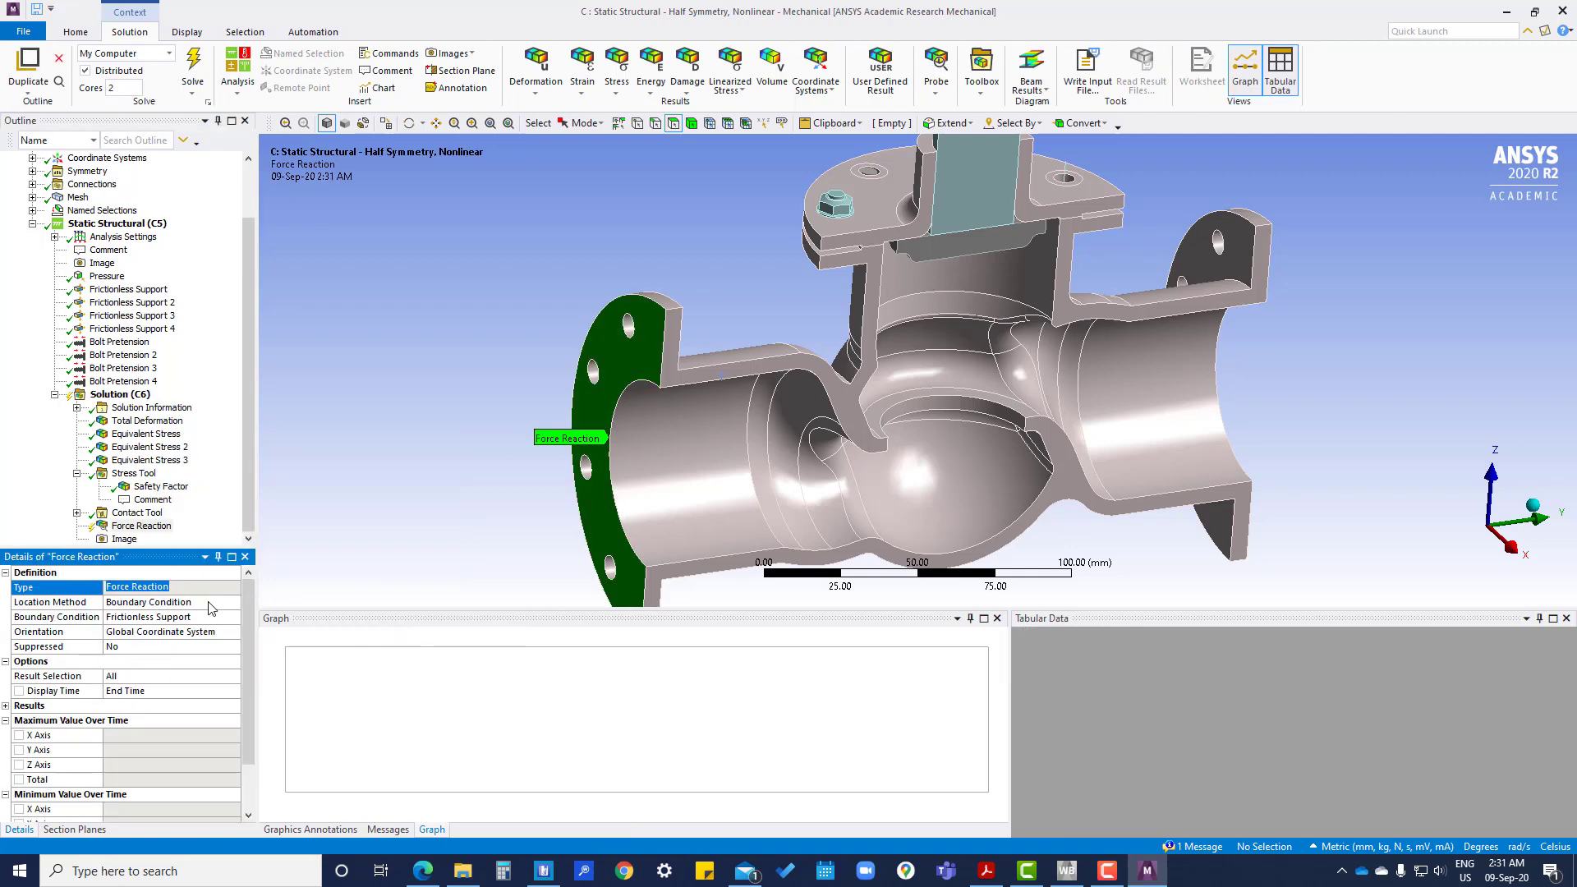
Set the Force Reaction probe's Location Method to Contact Region and choose the frictionless ValveBody1 to flange1 contact.
{"action": "left_click", "coordinate": [212, 603]}
{"action": "left_click", "coordinate": [234, 603]}
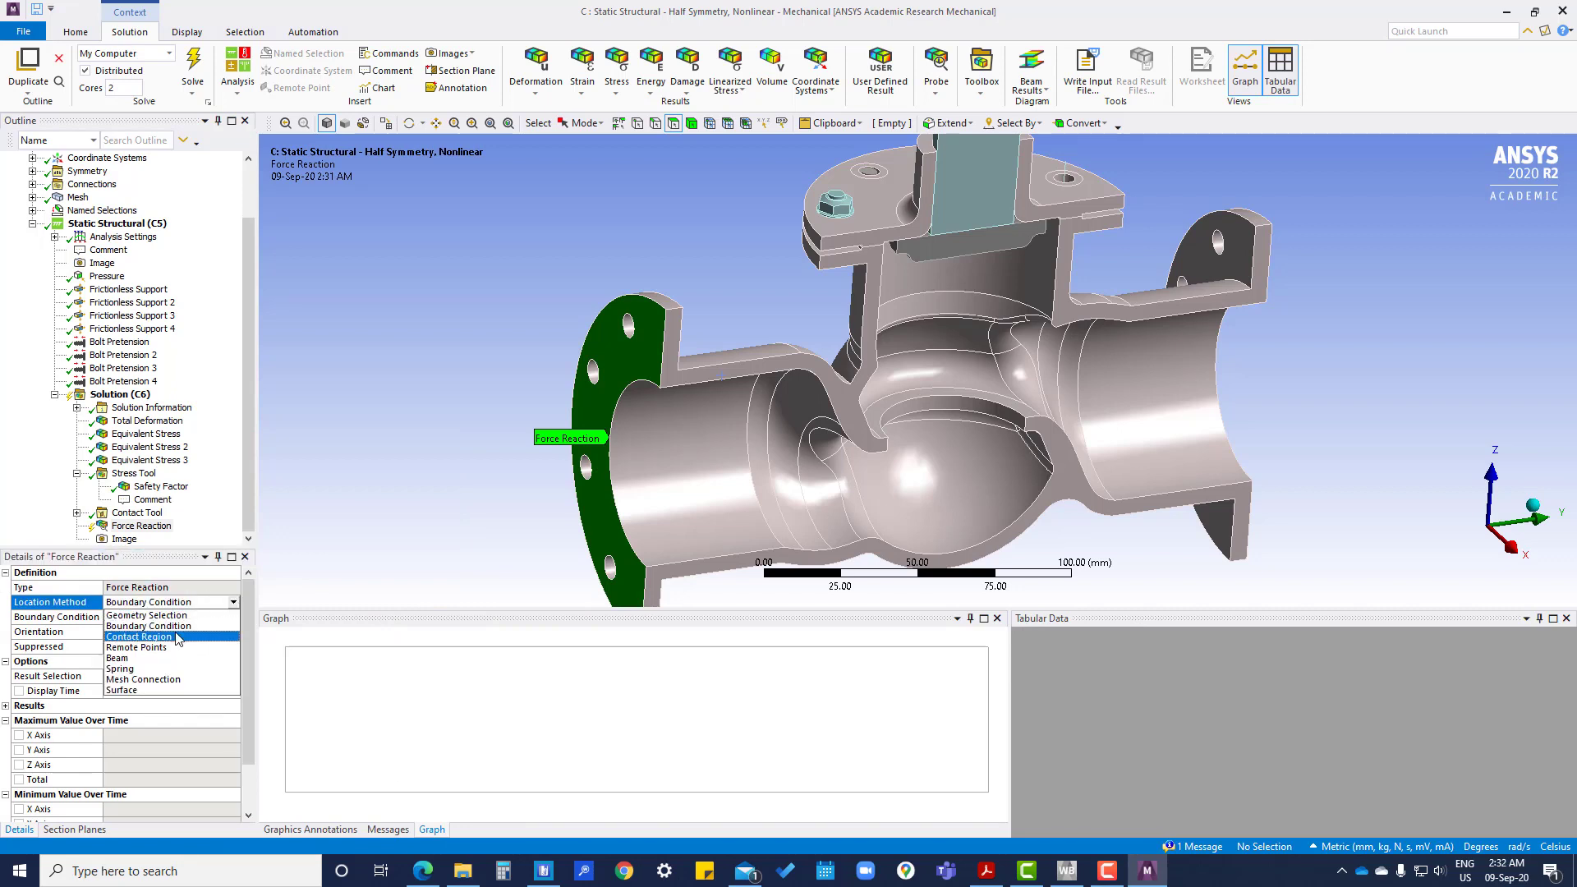
{"action": "left_click", "coordinate": [140, 637]}
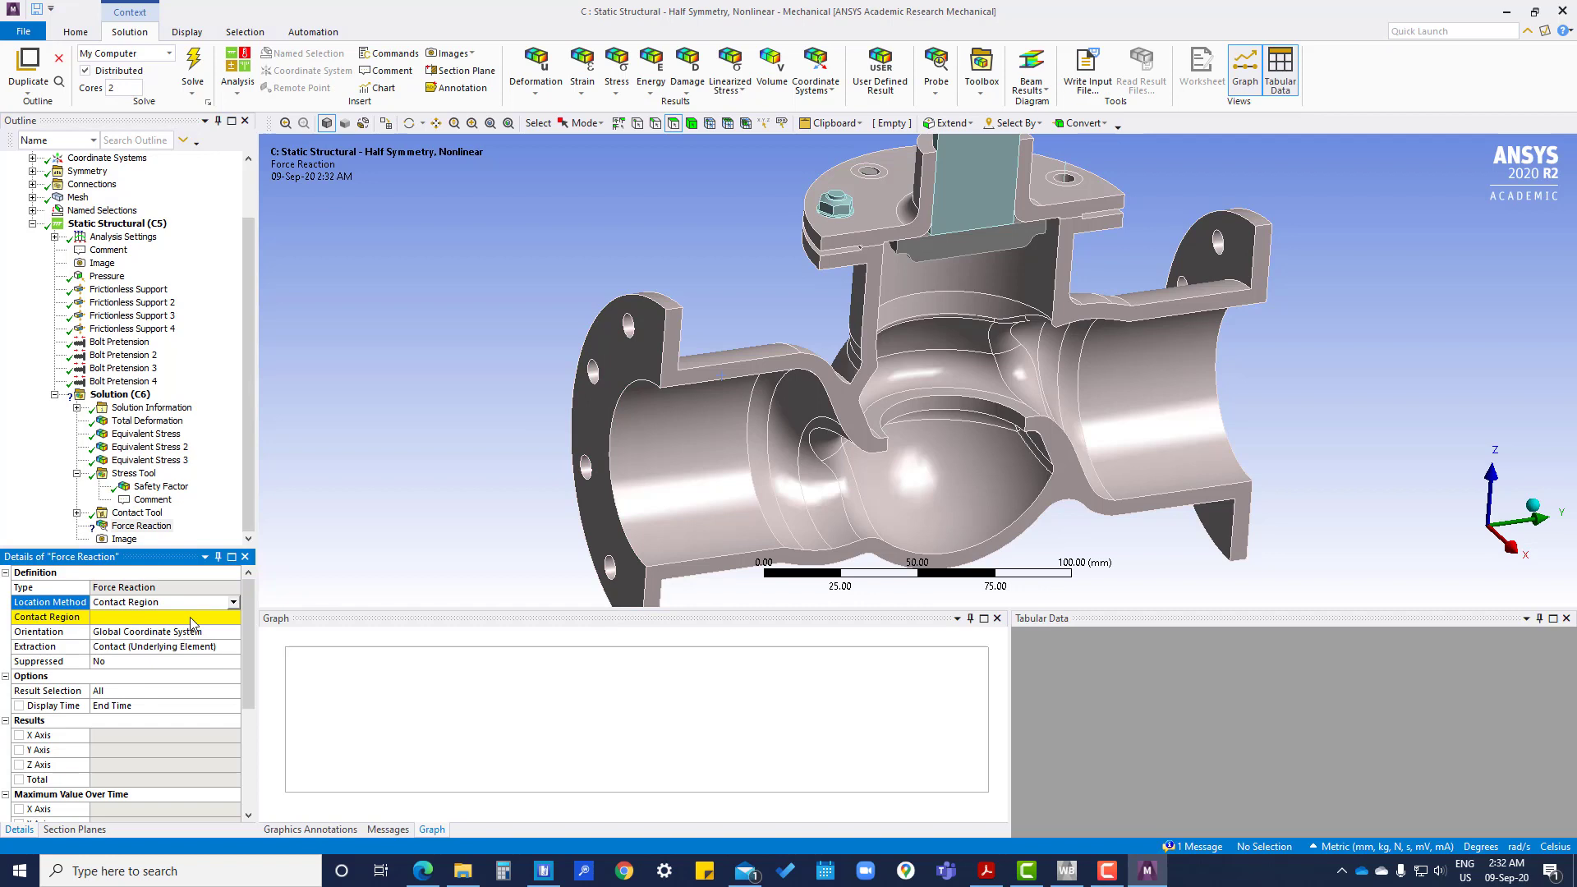
{"action": "left_click", "coordinate": [191, 624]}
{"action": "left_click", "coordinate": [235, 618]}
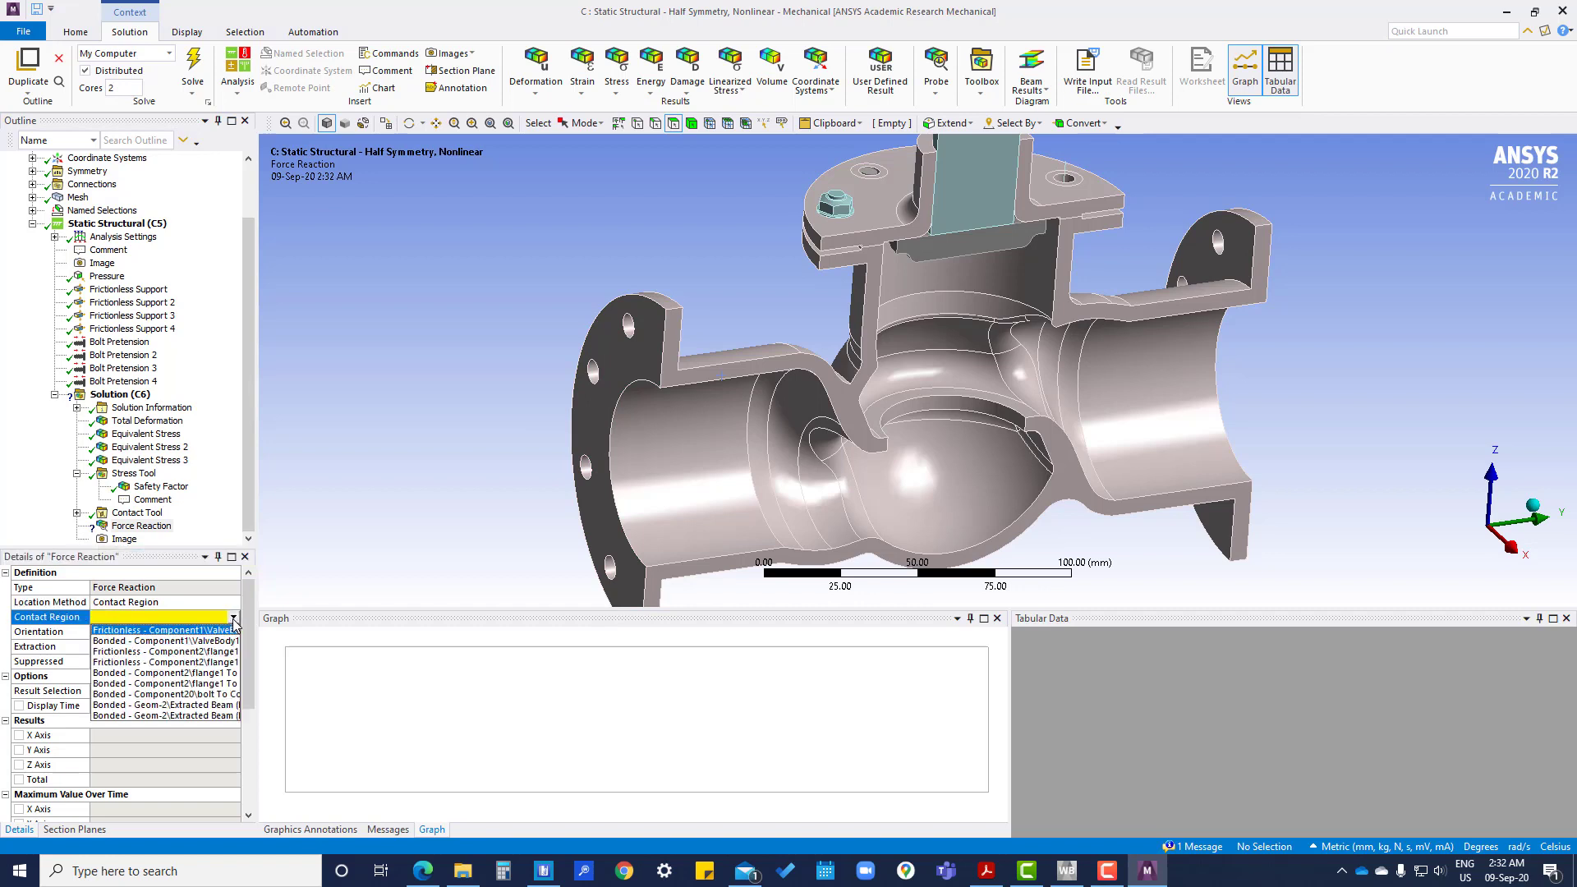
{"action": "left_click", "coordinate": [187, 630]}
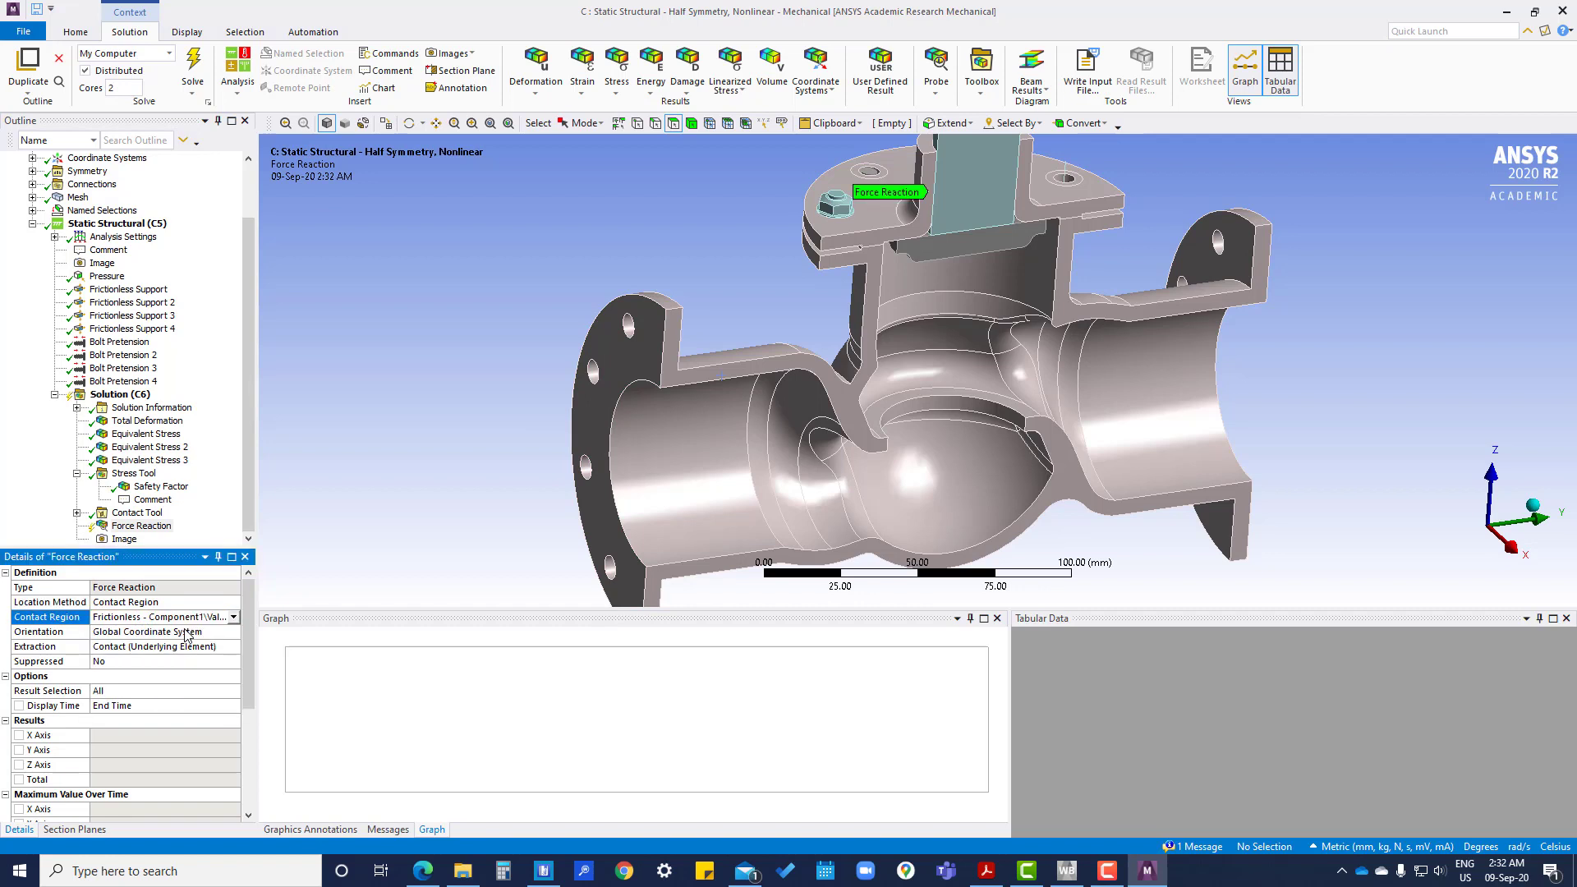
Set the Force Reaction probe's Extraction to Contact (Contact Element).
{"action": "left_click", "coordinate": [157, 648]}
{"action": "left_click", "coordinate": [235, 647]}
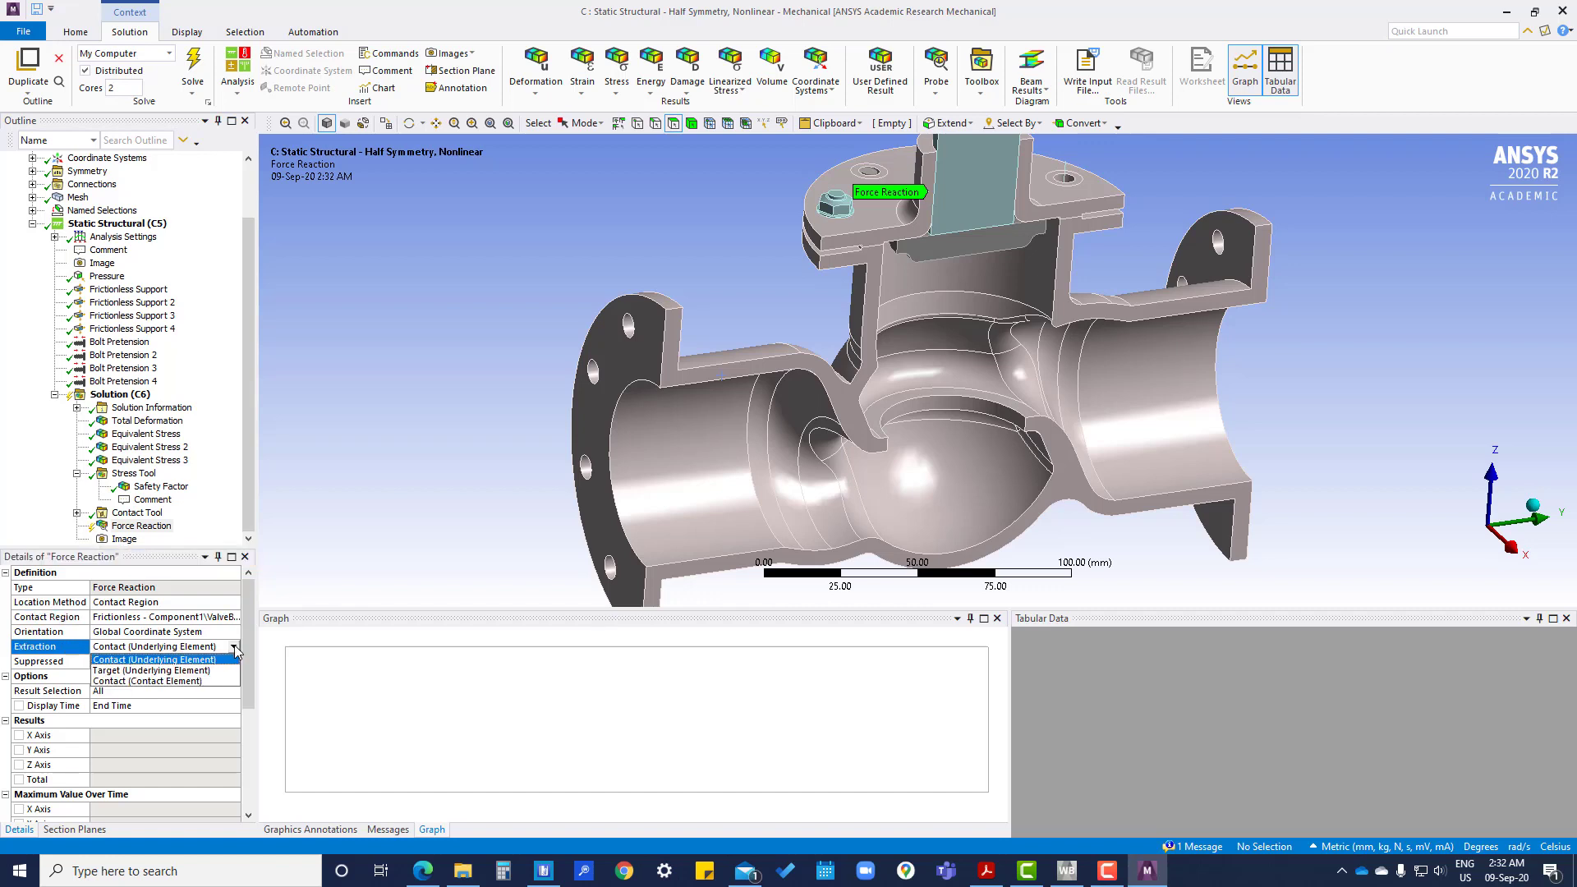
{"action": "left_click", "coordinate": [194, 681]}
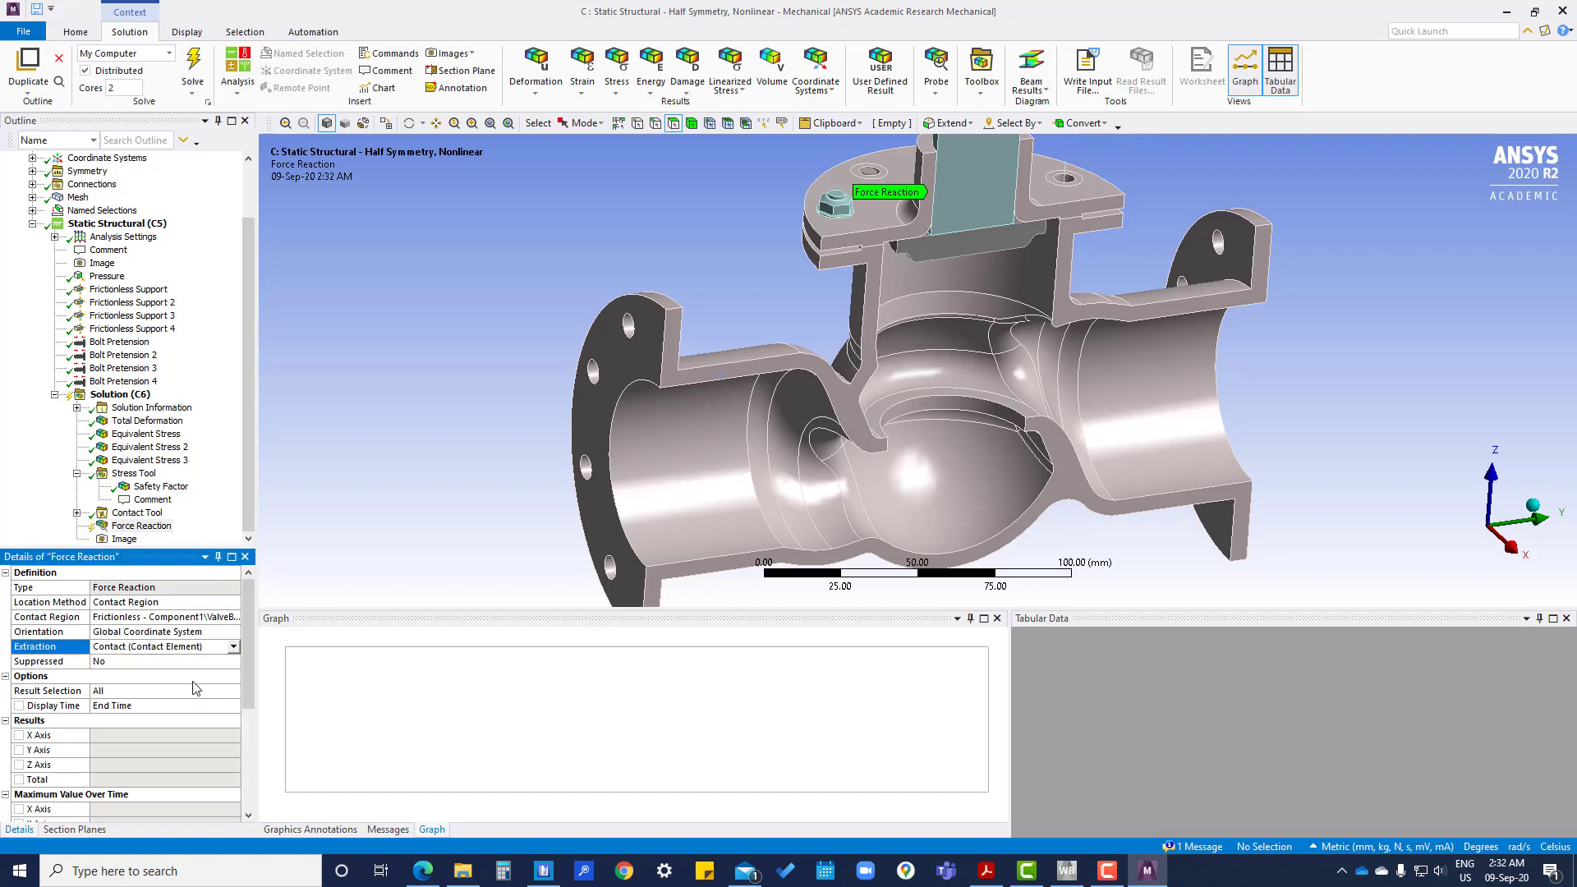
Evaluate the Force Reaction probe and retrieve its result at time 1 s.
{"action": "right_click", "coordinate": [141, 527]}
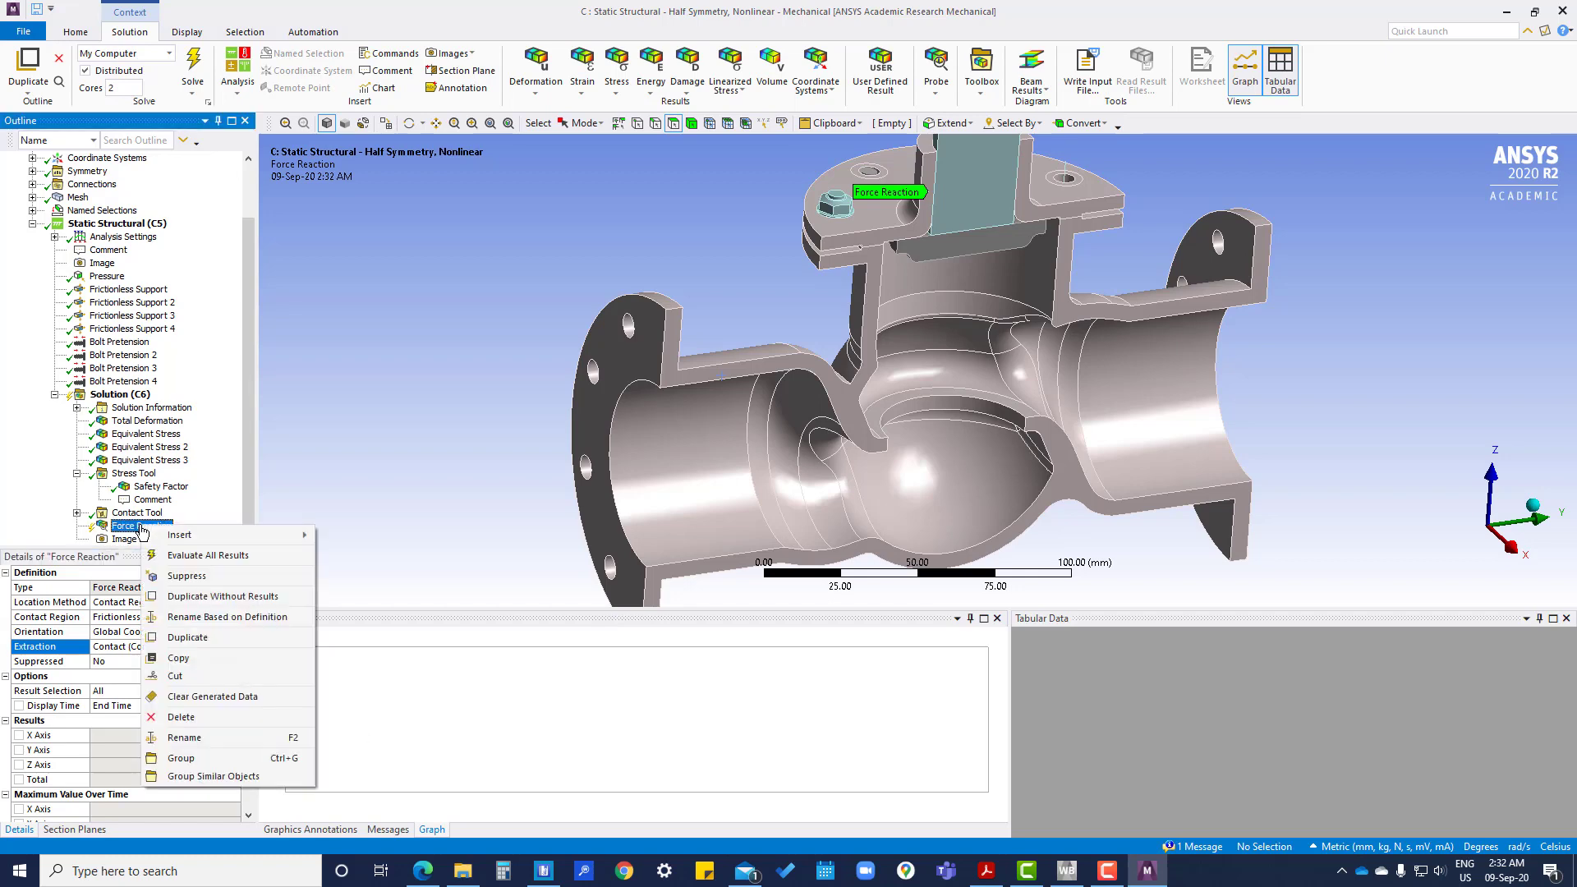
{"action": "left_click", "coordinate": [204, 556]}
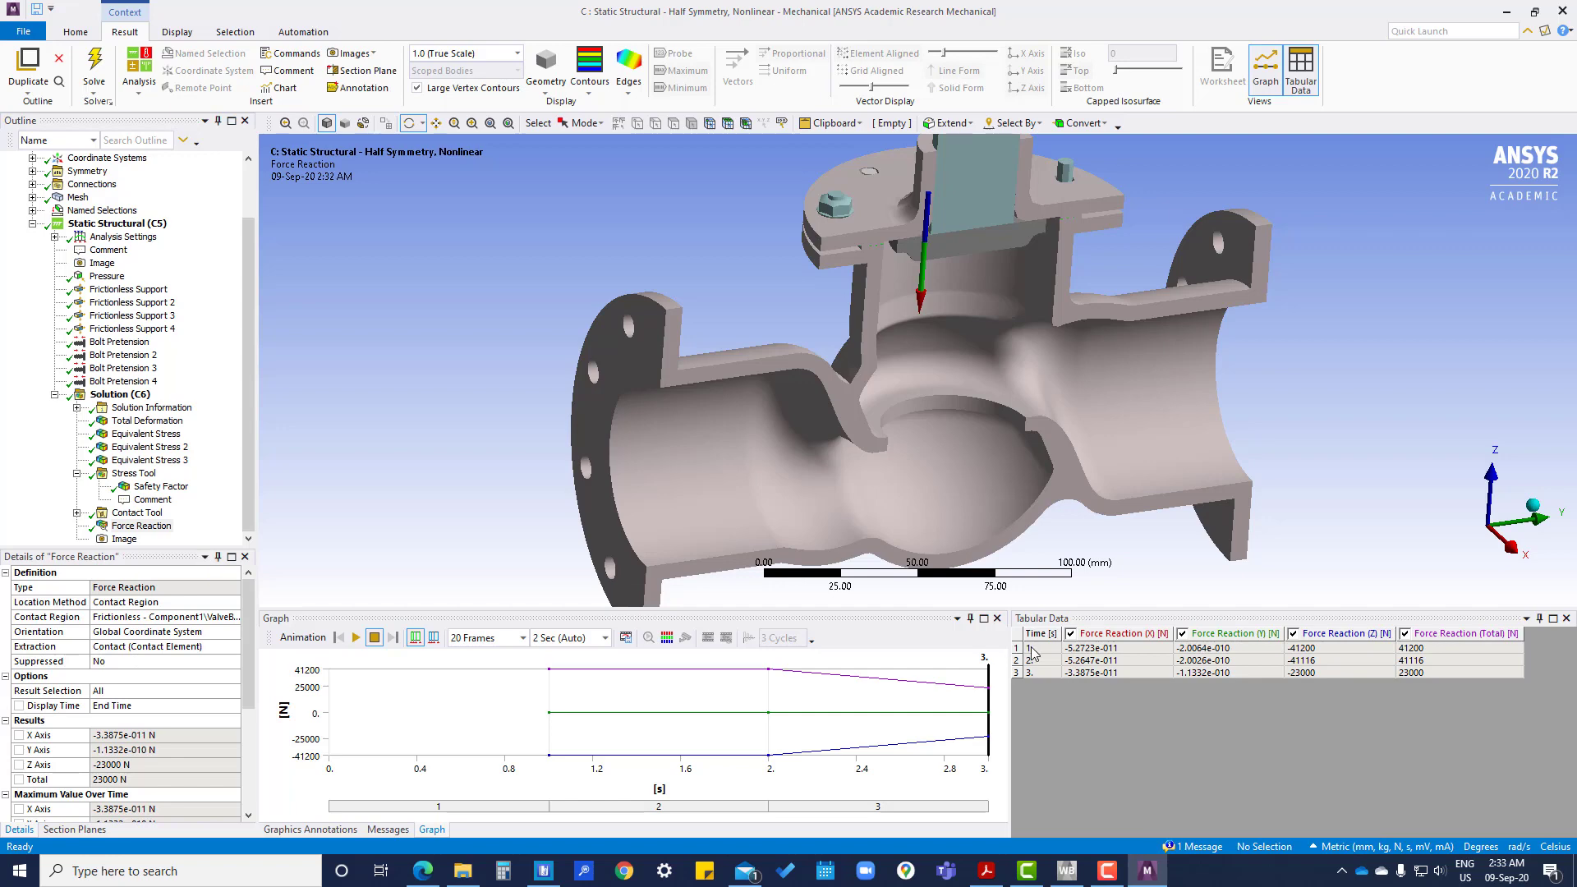
{"action": "left_click", "coordinate": [1033, 650]}
{"action": "right_click", "coordinate": [1039, 650]}
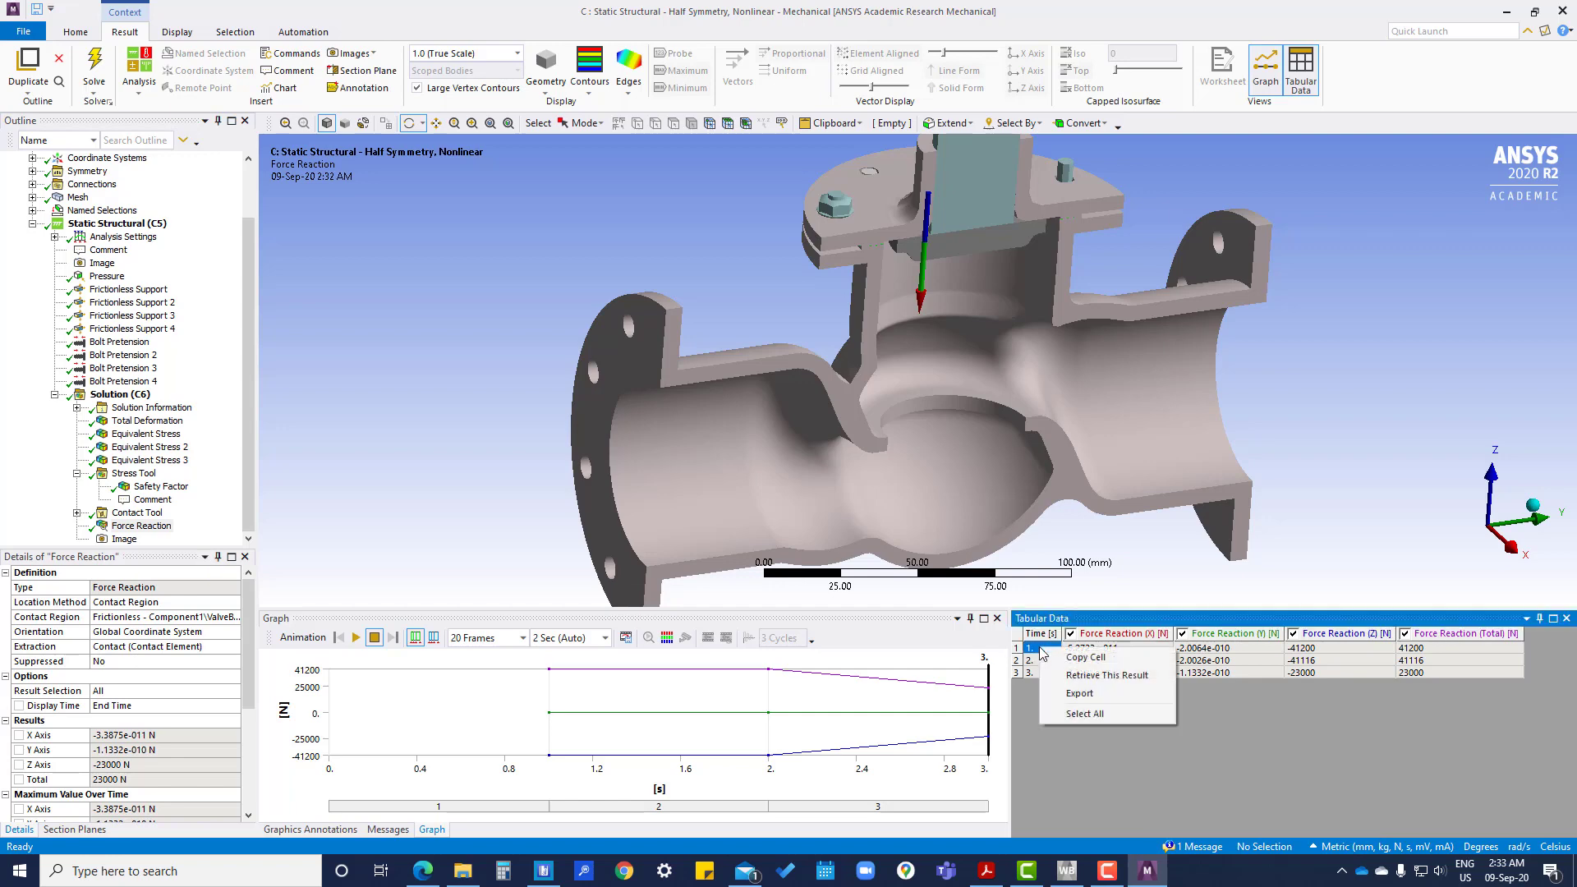
{"action": "left_click", "coordinate": [1087, 675]}
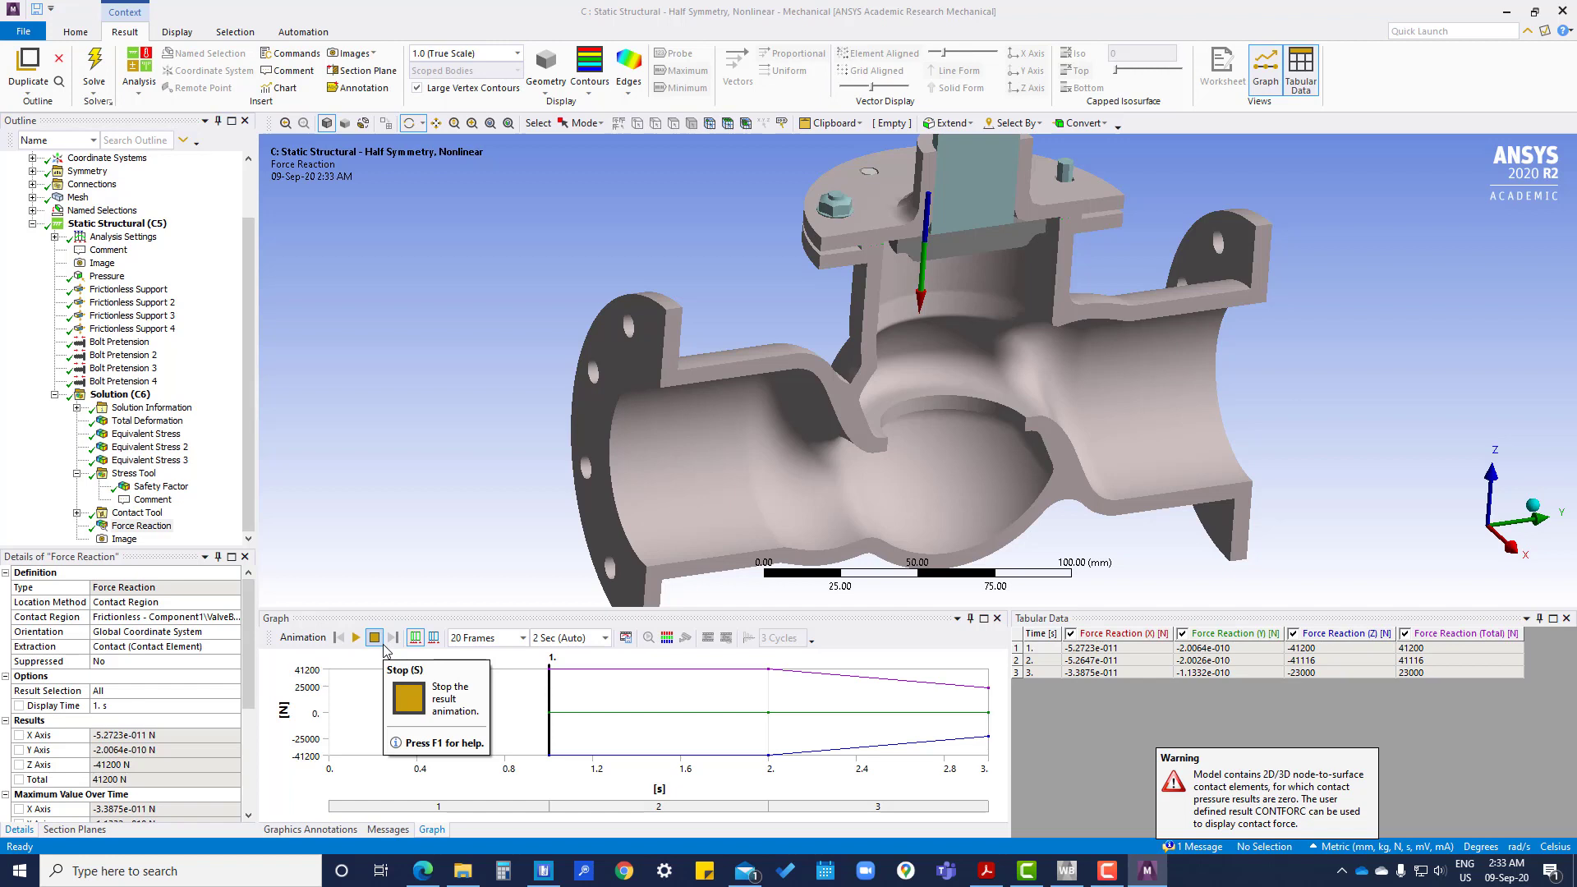
Animate the Force Reaction result over time with the deformation scale set to 0.5x Auto.
{"action": "left_click", "coordinate": [356, 637]}
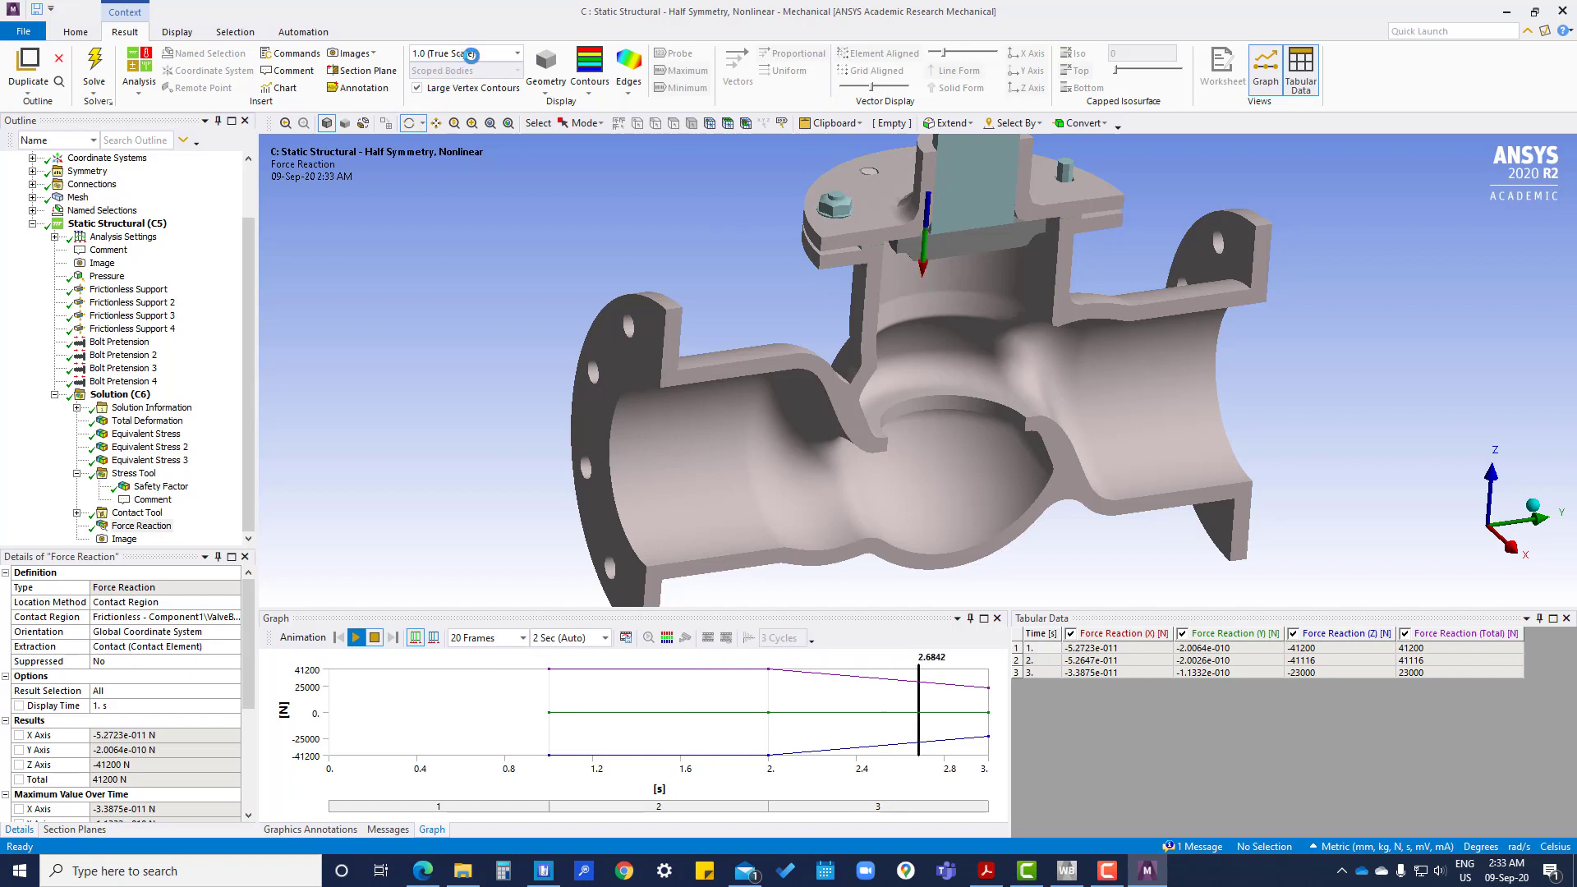
{"action": "left_click", "coordinate": [517, 53]}
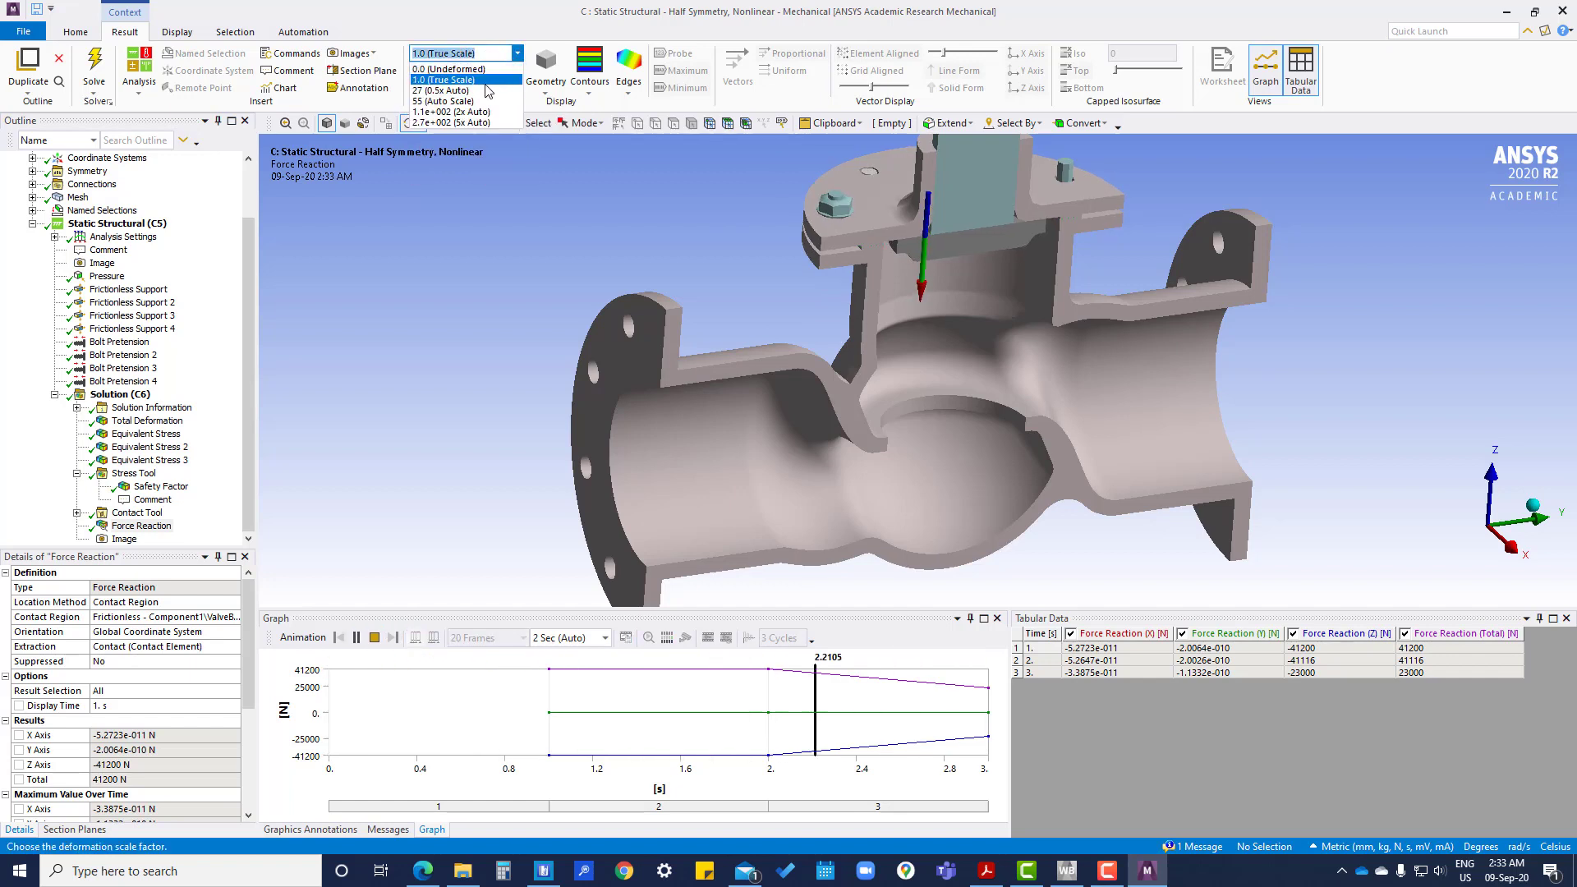
{"action": "left_click", "coordinate": [460, 90]}
{"action": "scroll", "coordinate": [845, 228], "scroll_direction": "up", "scroll_amount": 3}
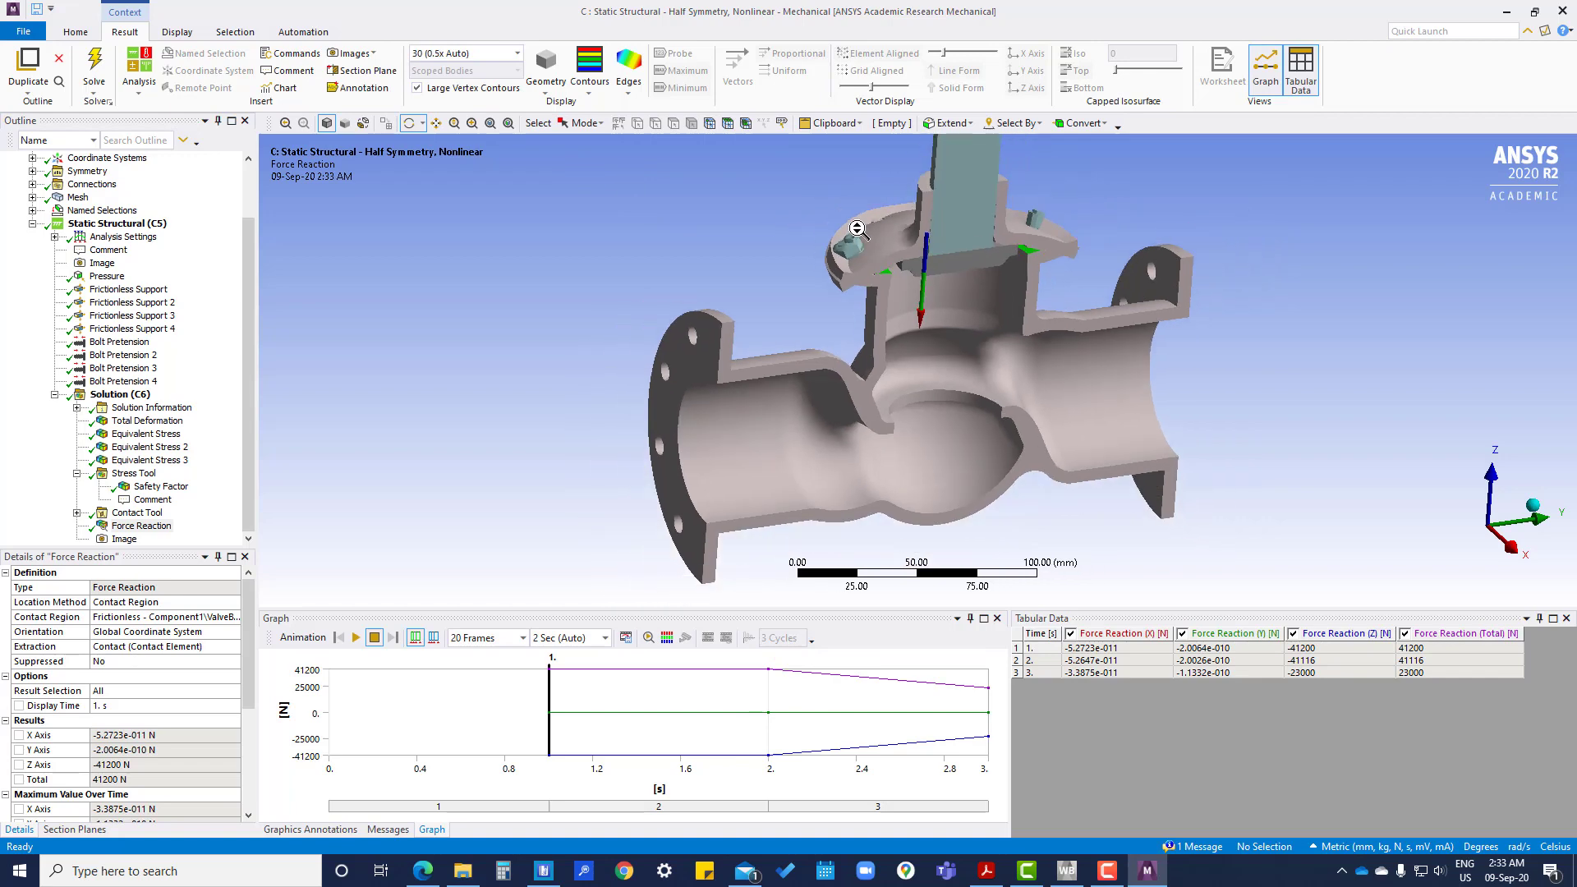
{"action": "left_click_drag", "start_coordinate": [850, 230], "coordinate": [868, 295]}
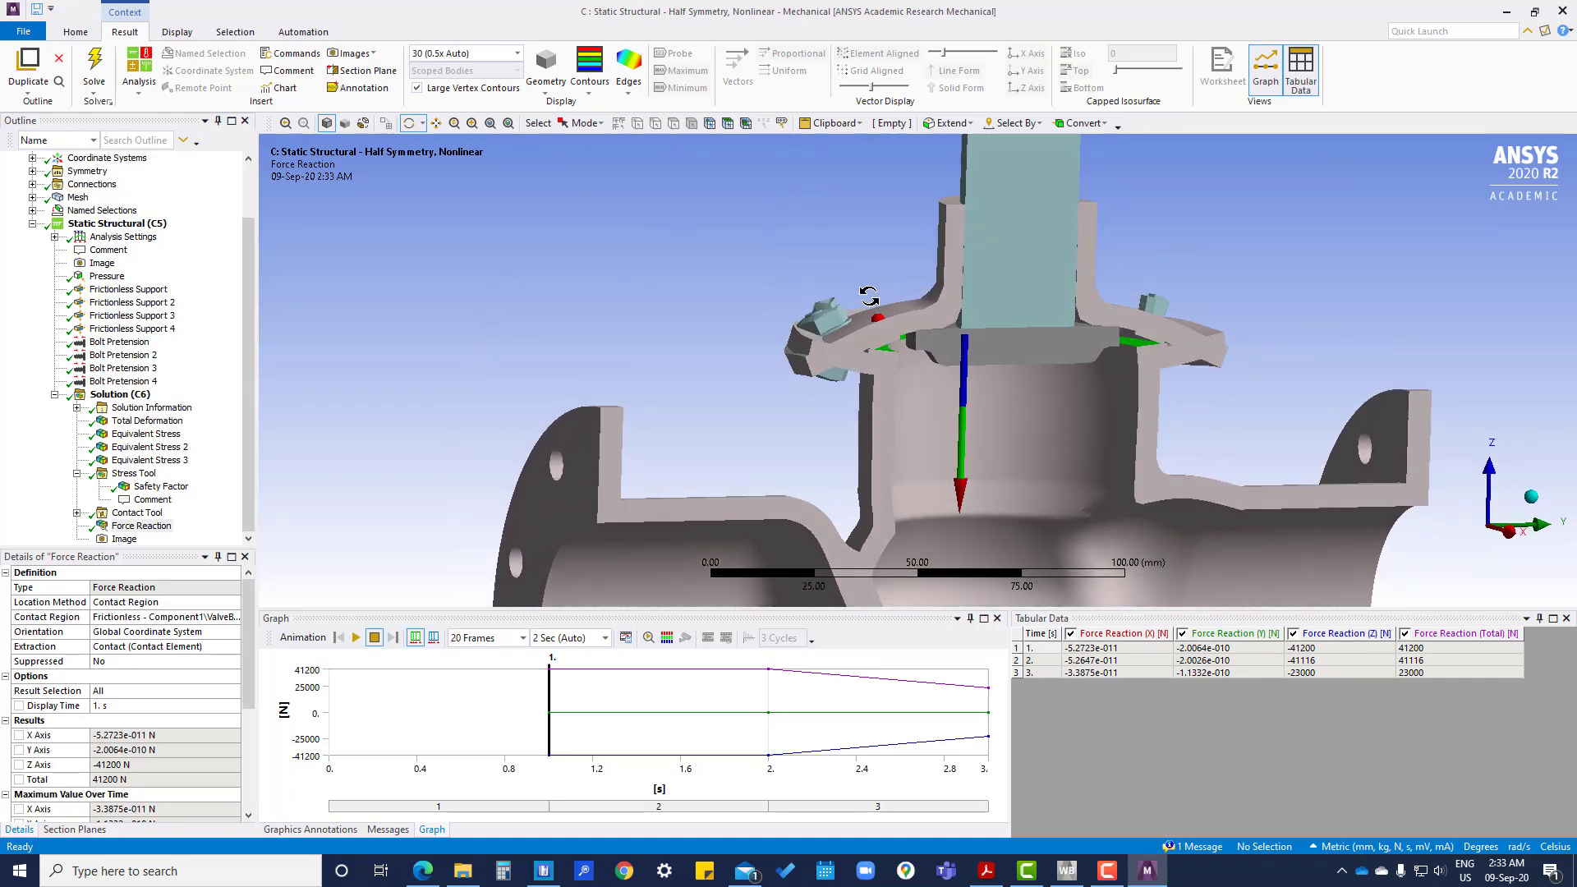
{"action": "left_click", "coordinate": [357, 639]}
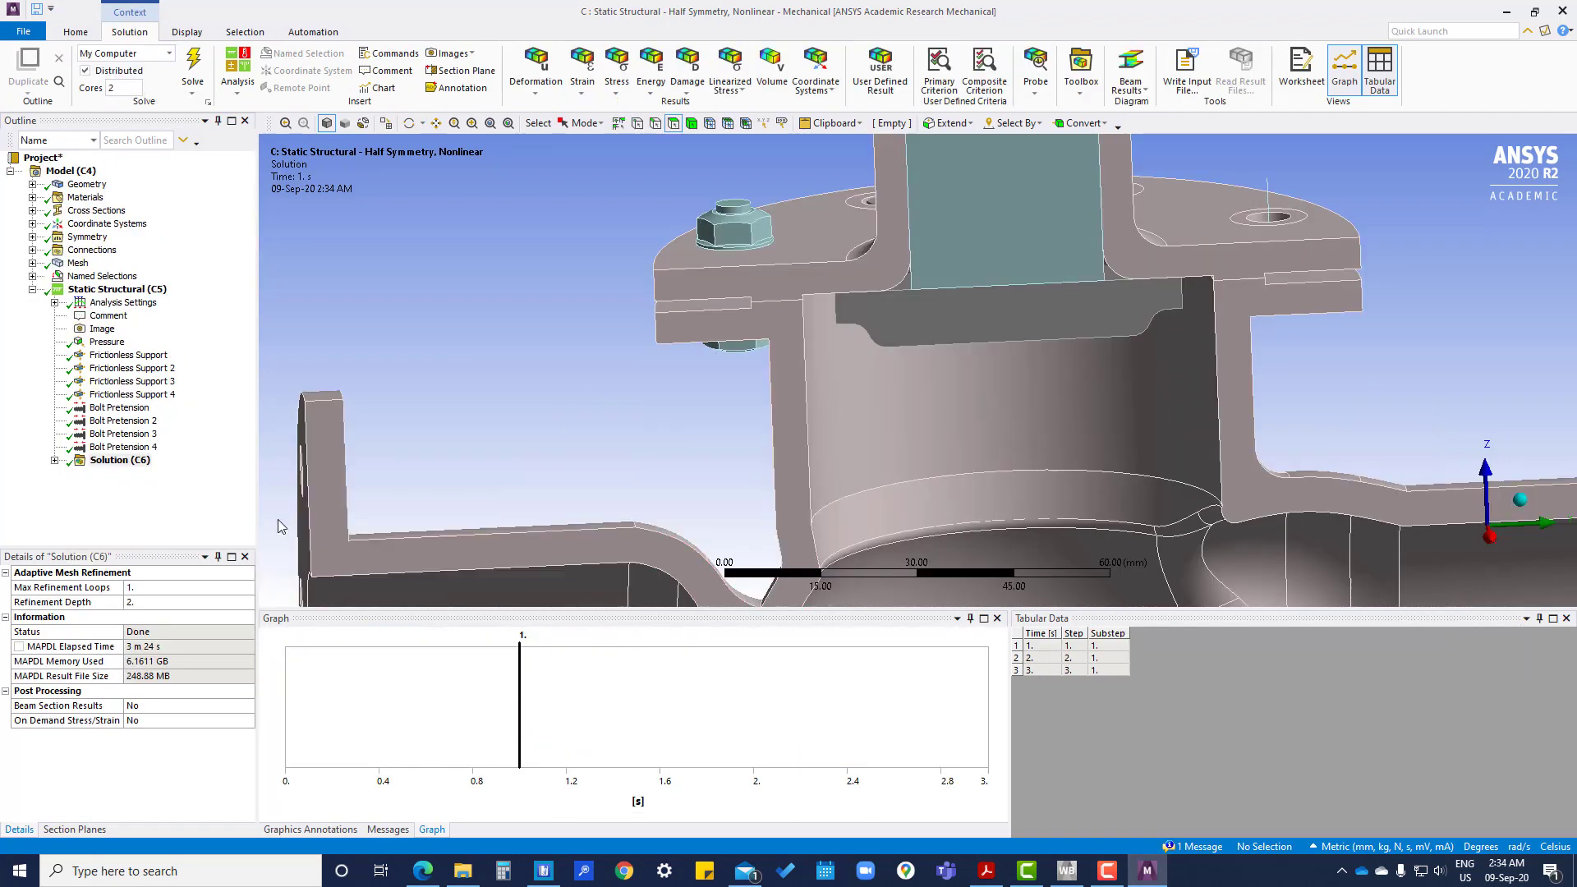
Create bolt pretension probes under the Solution from all four Bolt Pretension loads and evaluate their results.
{"action": "left_click", "coordinate": [220, 509]}
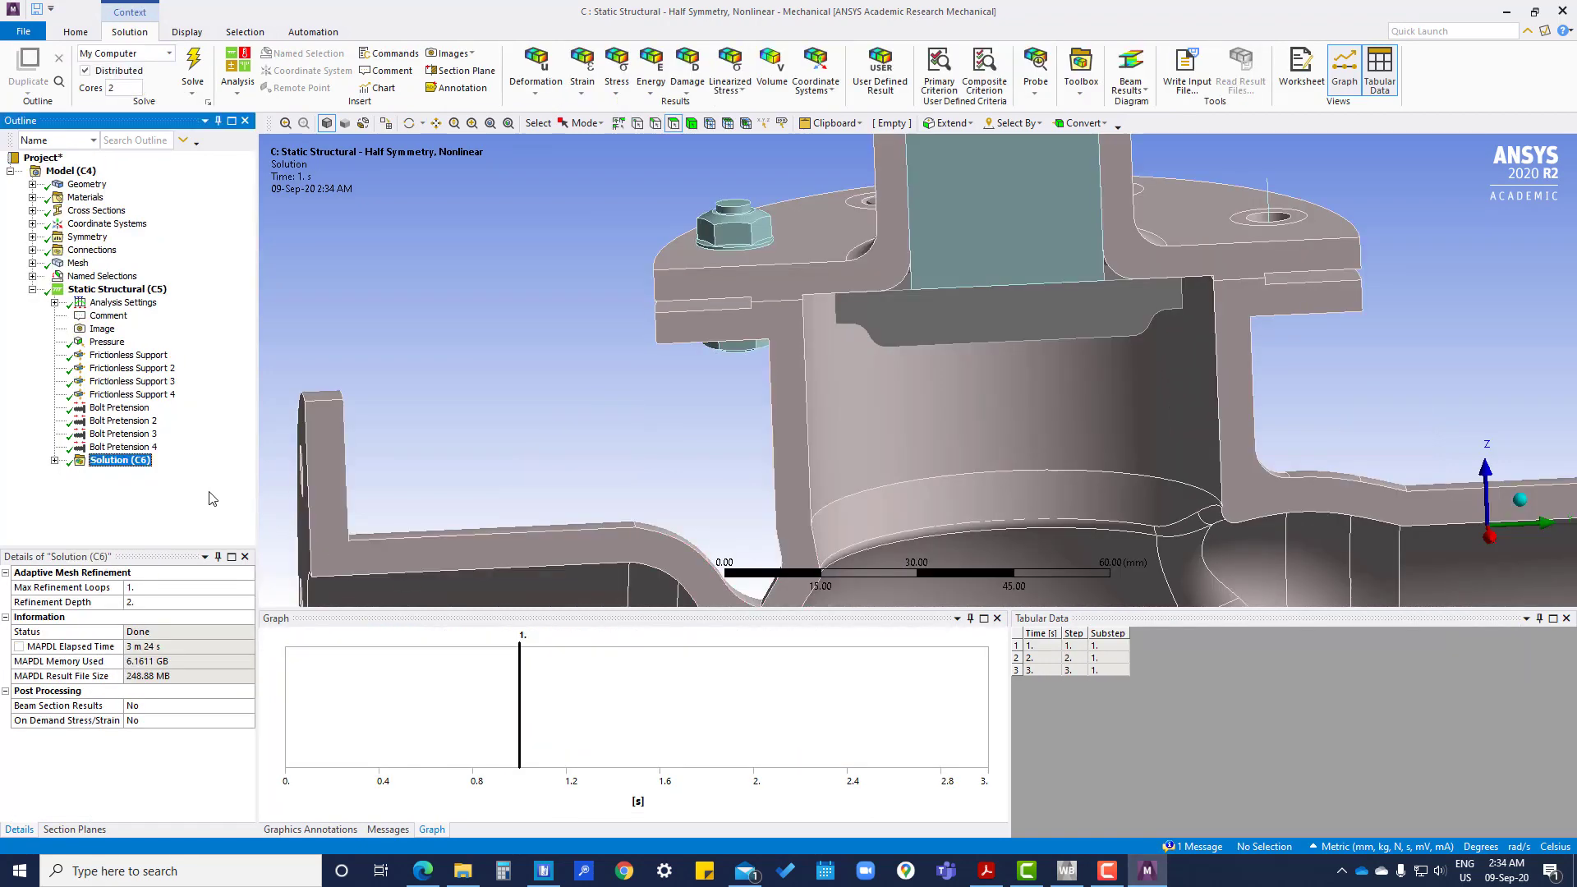
{"action": "left_click", "coordinate": [119, 407]}
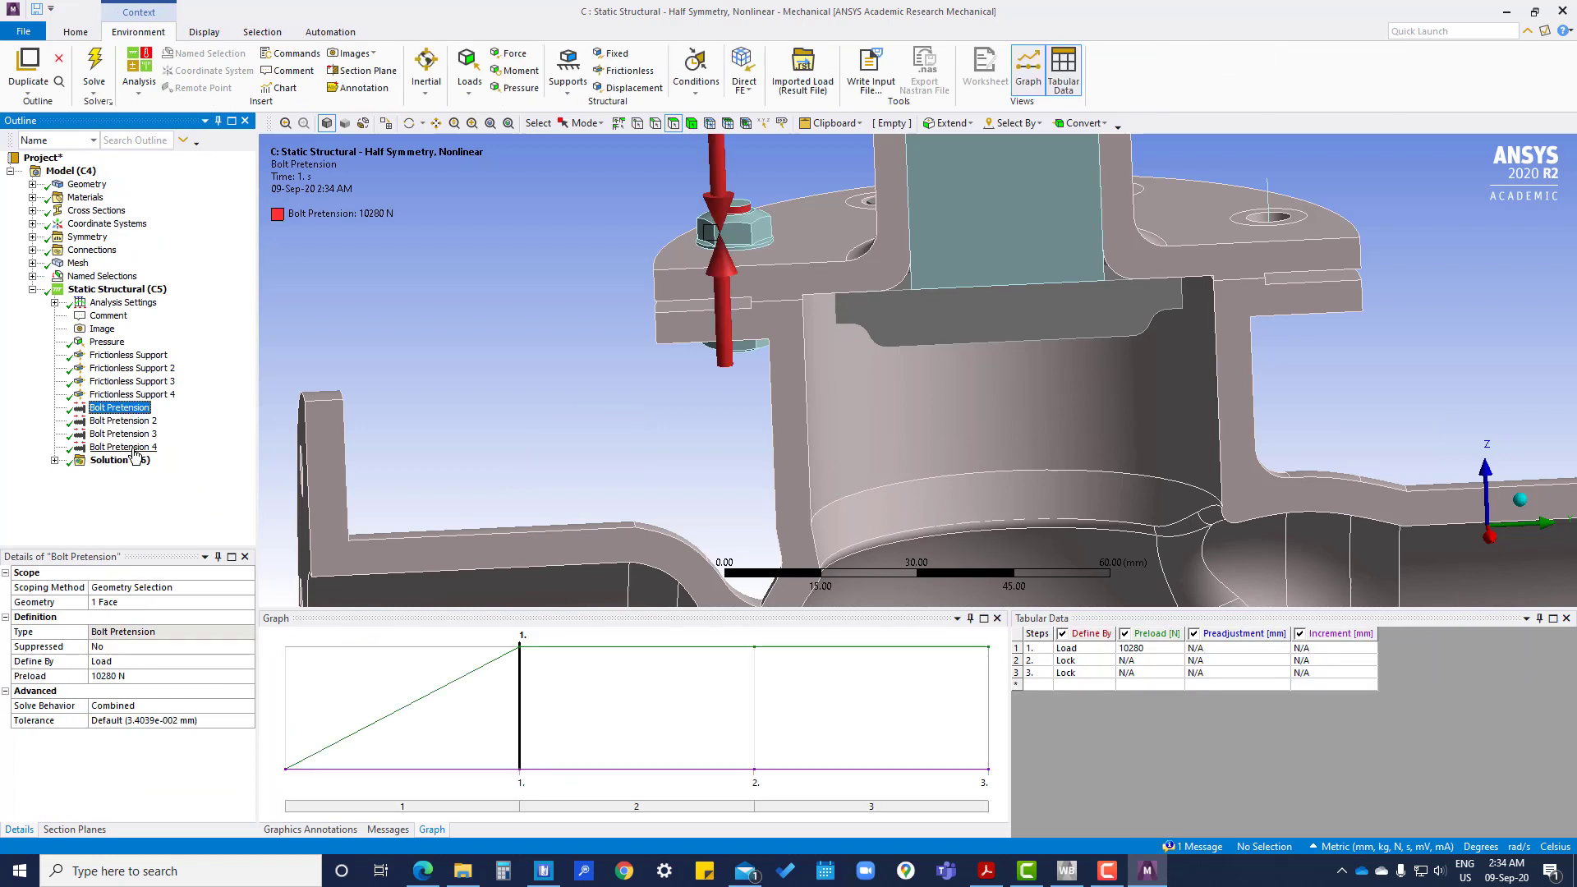
{"action": "left_click", "coordinate": [131, 447], "text": "shift"}
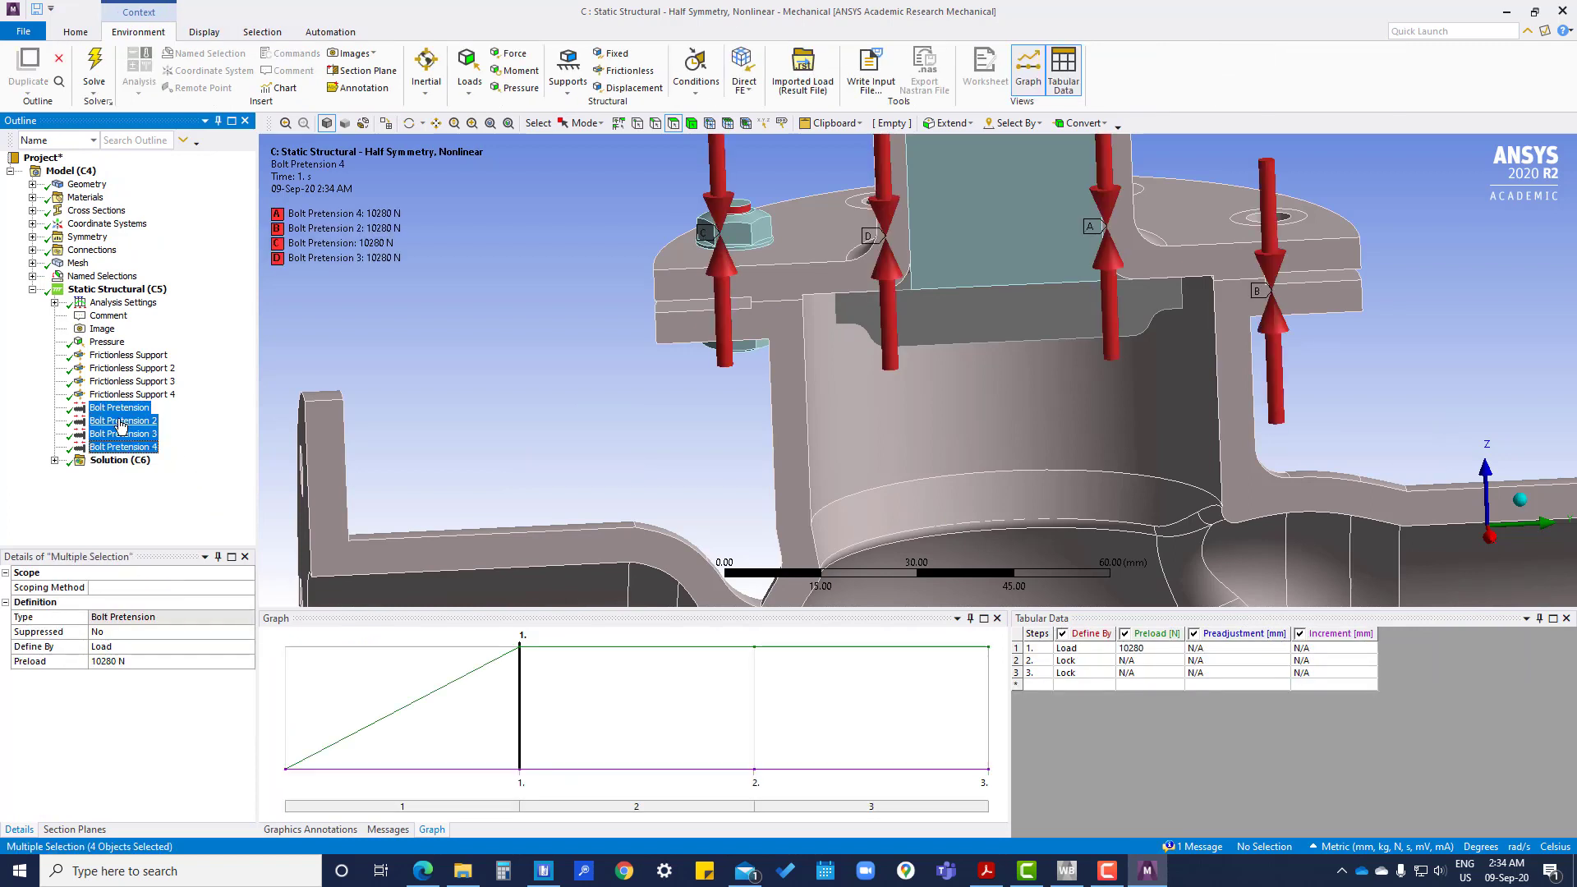
{"action": "left_click_drag", "start_coordinate": [117, 413], "coordinate": [119, 468]}
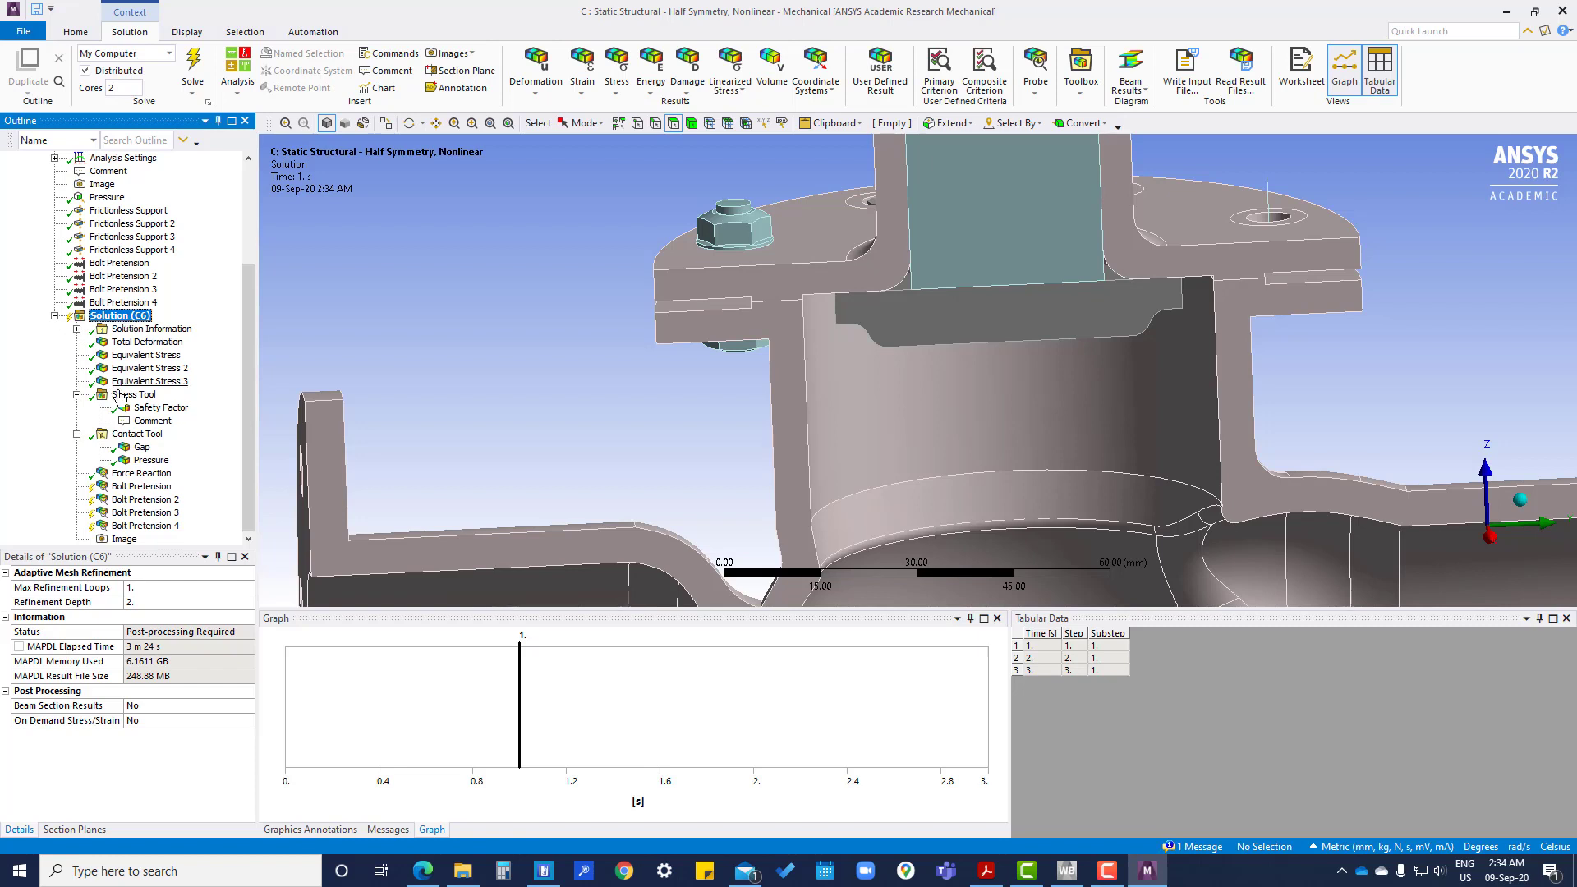
{"action": "right_click", "coordinate": [131, 317]}
{"action": "left_click", "coordinate": [176, 347]}
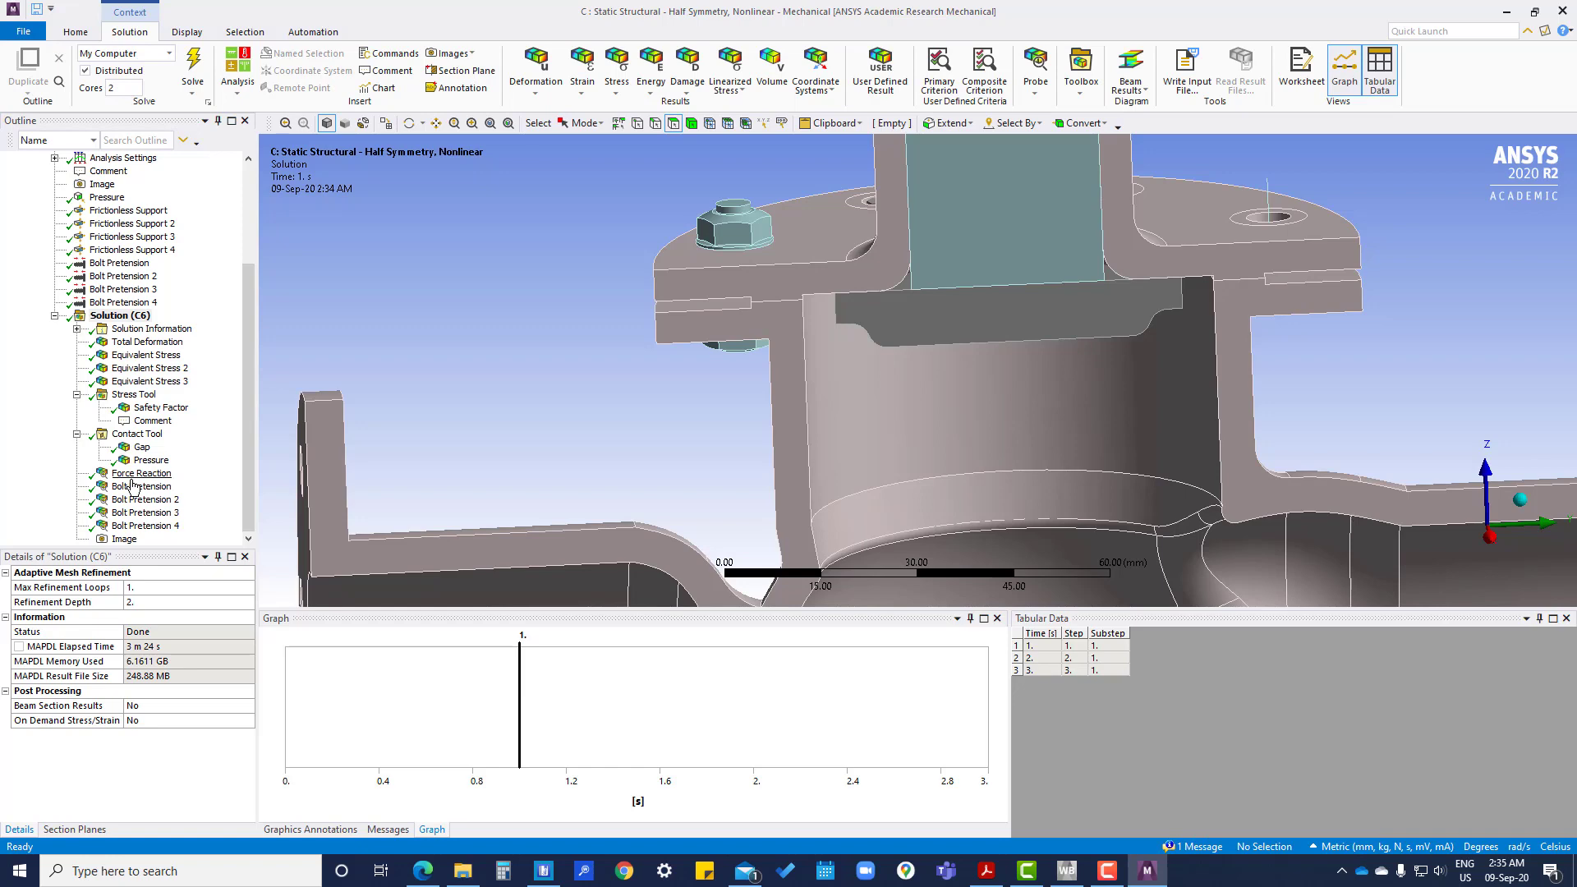
Review the adjustment and working load results of the four bolt pretension probes and compare the bolts on the deformed valve.
{"action": "left_click", "coordinate": [134, 486]}
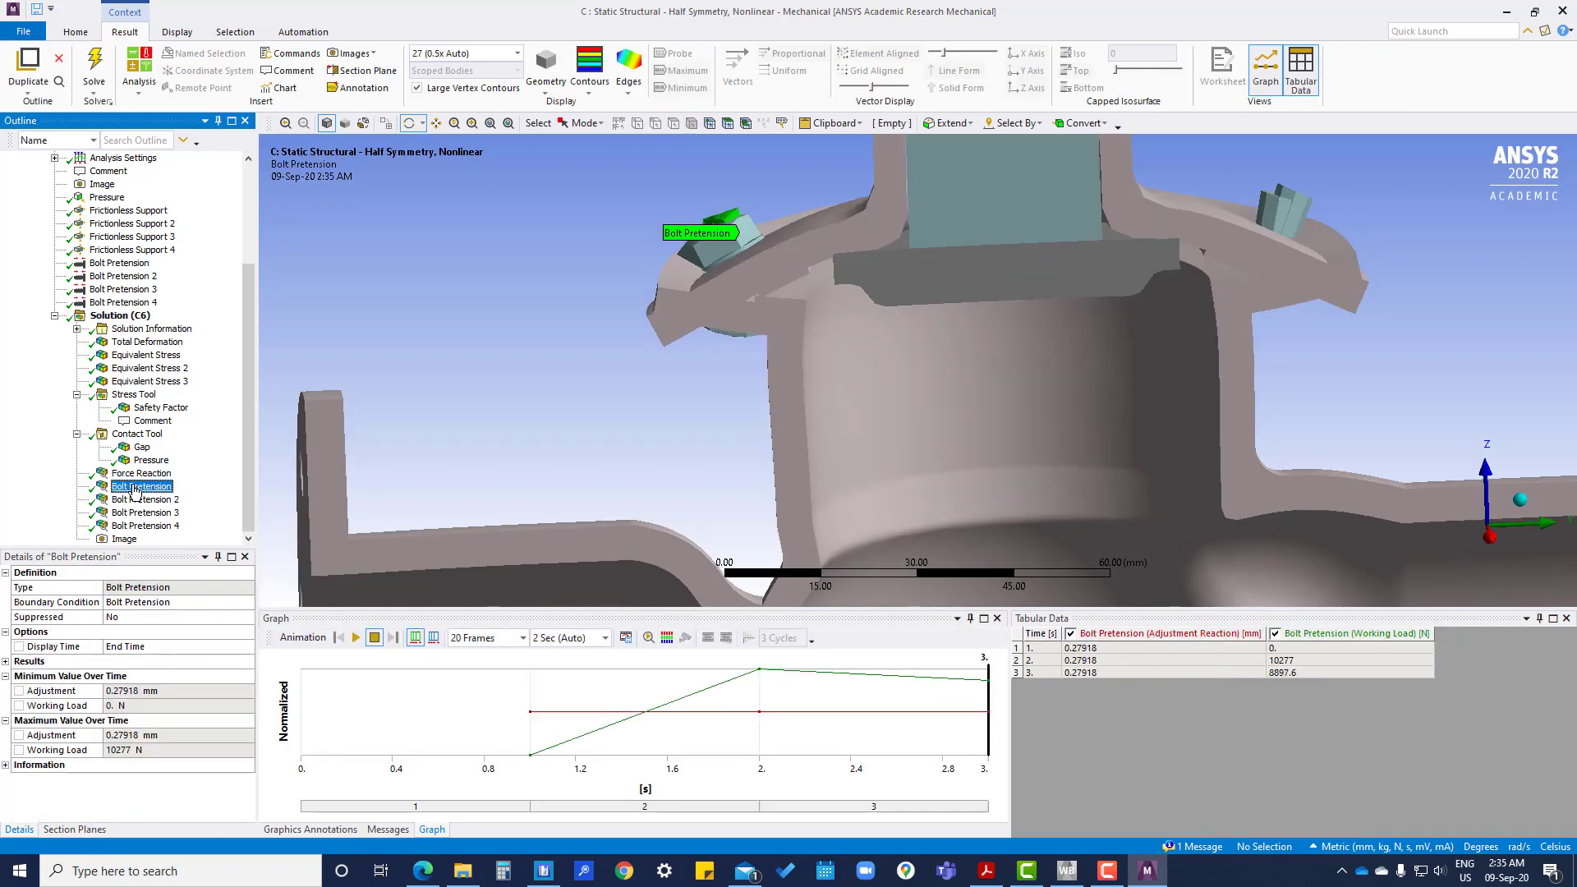
{"action": "scroll", "coordinate": [774, 558], "scroll_direction": "down", "scroll_amount": 4}
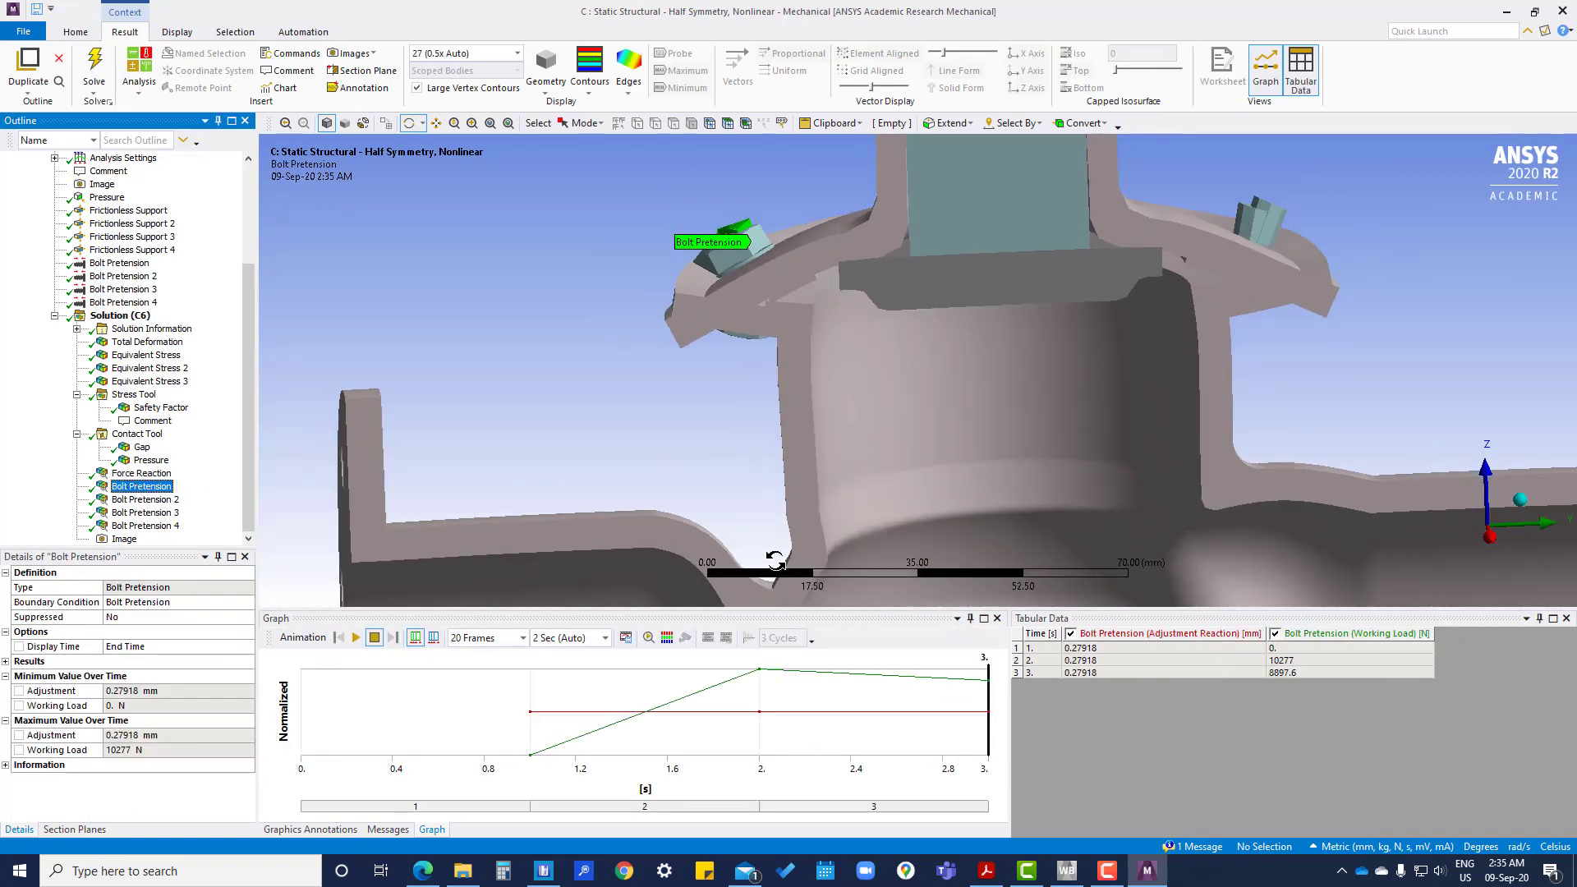
{"action": "mouse_move", "coordinate": [772, 498]}
{"action": "left_mouse_down"}
{"action": "mouse_move", "coordinate": [781, 476]}
{"action": "mouse_move", "coordinate": [802, 503]}
{"action": "left_mouse_up"}
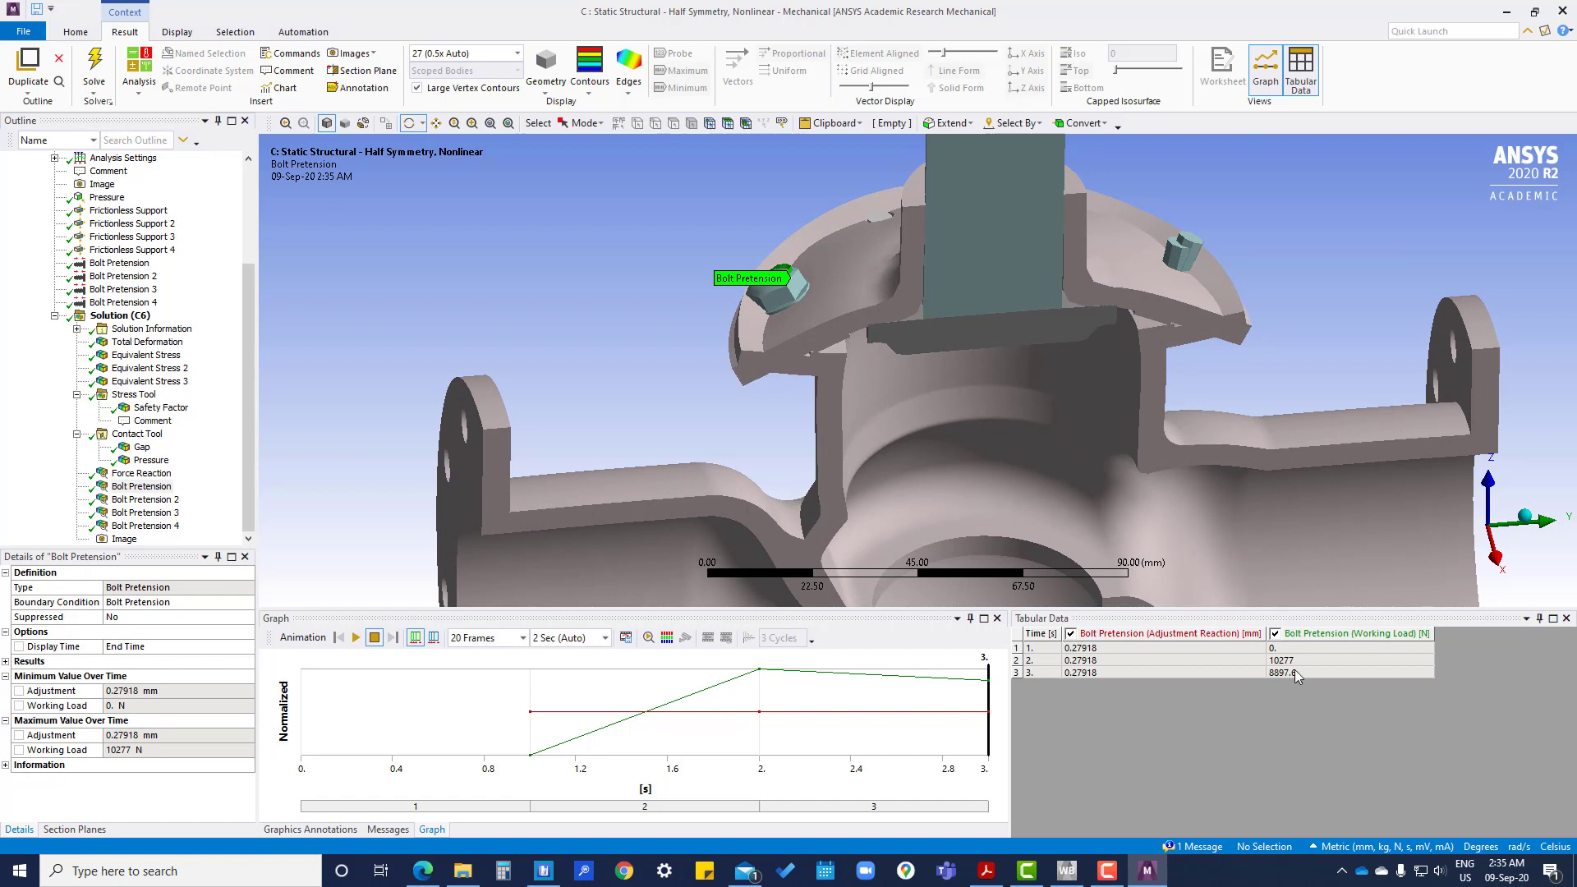
{"action": "left_click", "coordinate": [133, 499]}
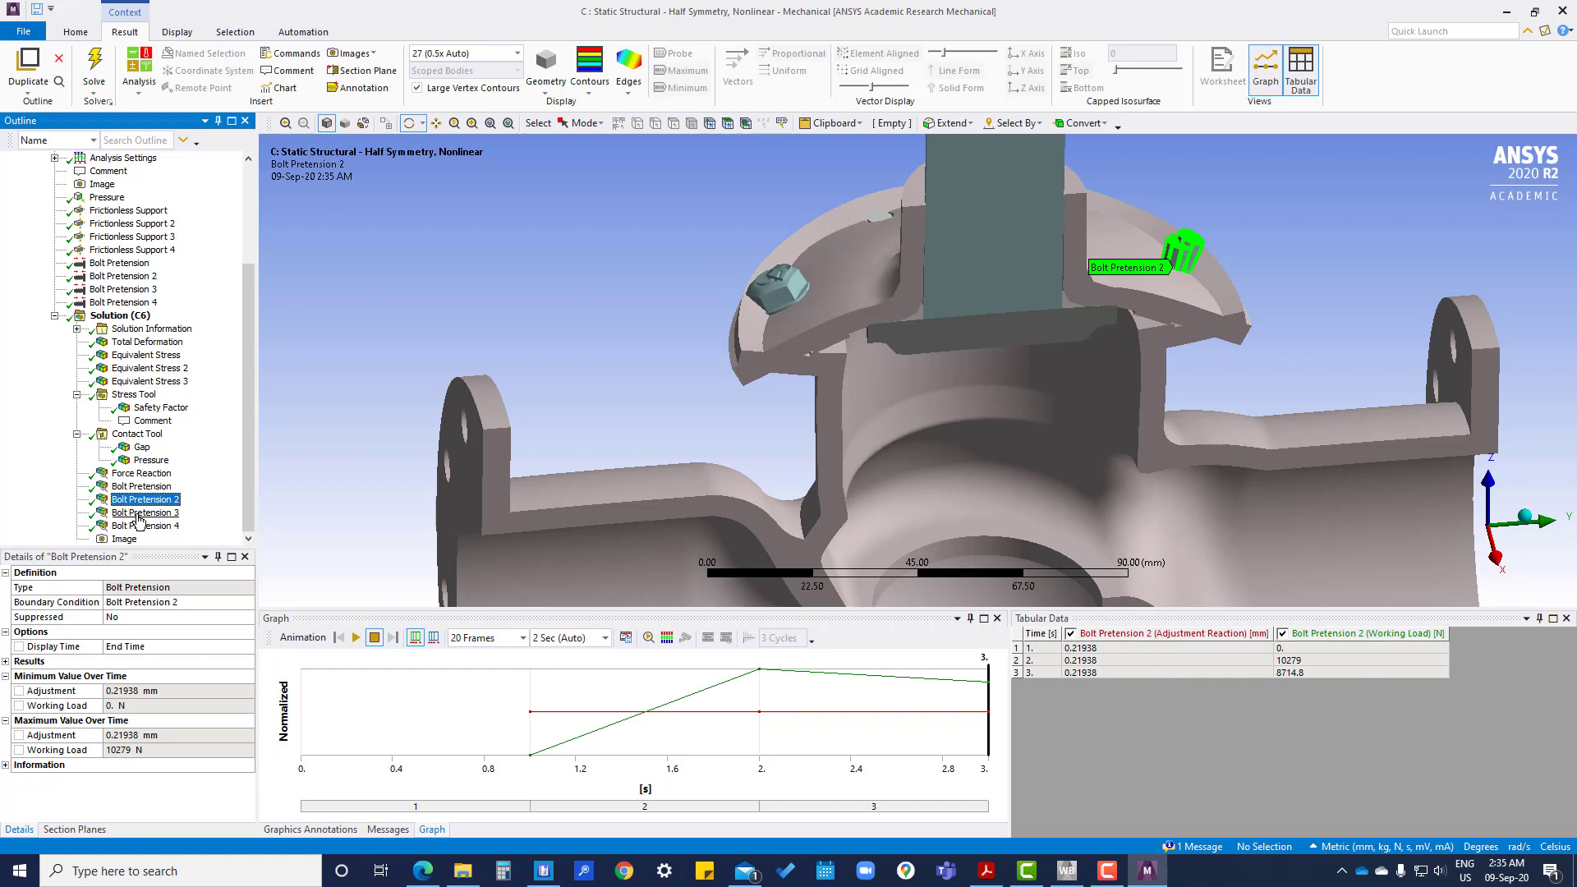
{"action": "left_click", "coordinate": [140, 514]}
{"action": "left_click", "coordinate": [146, 526]}
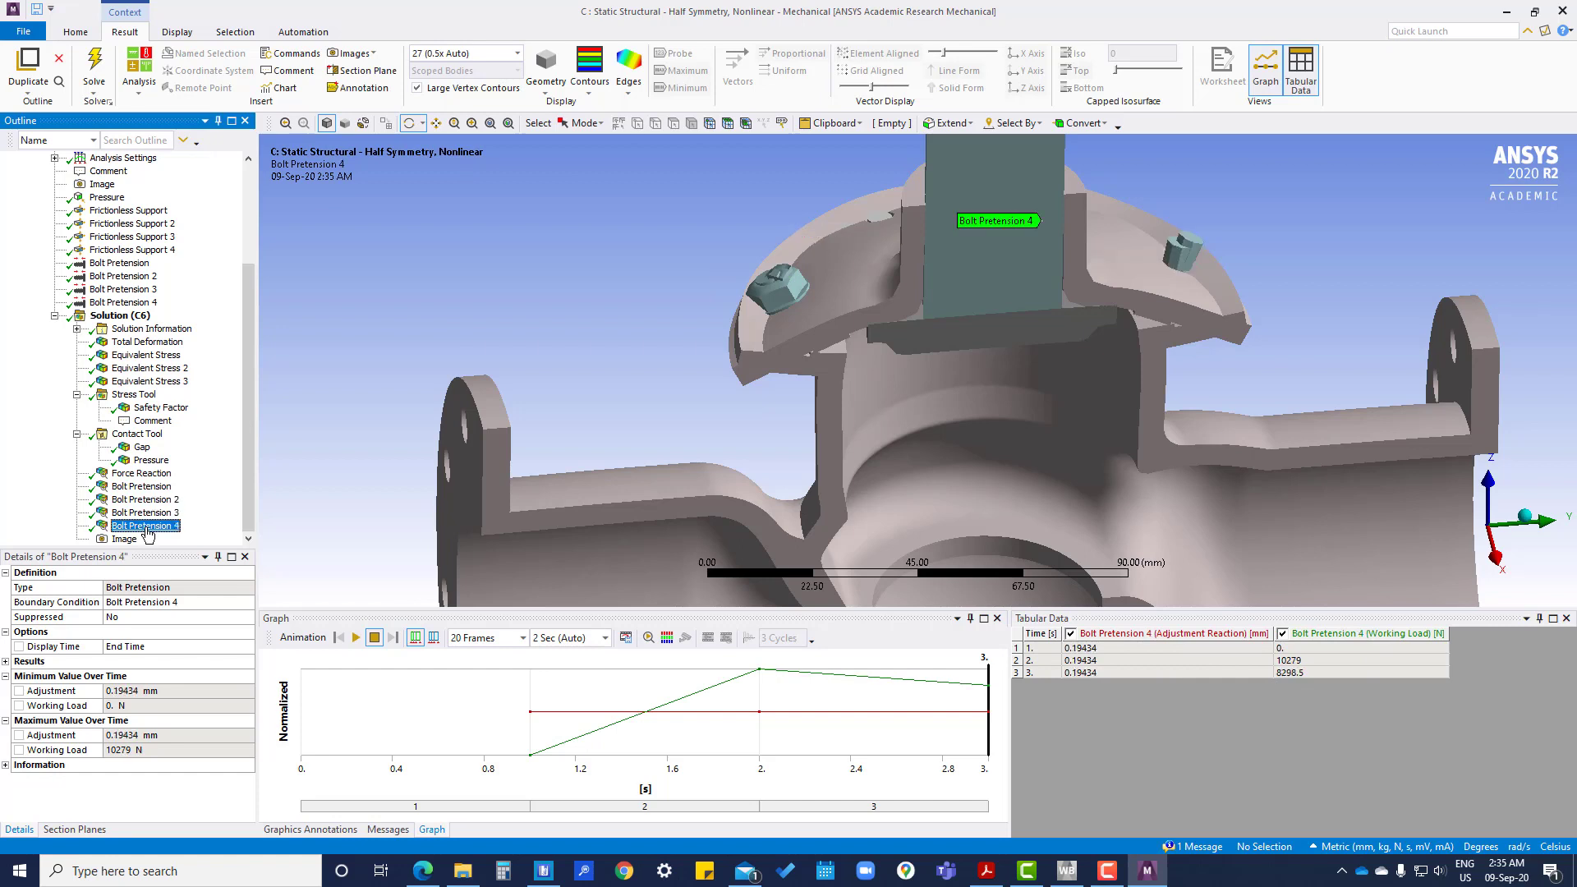
{"action": "left_click", "coordinate": [141, 487]}
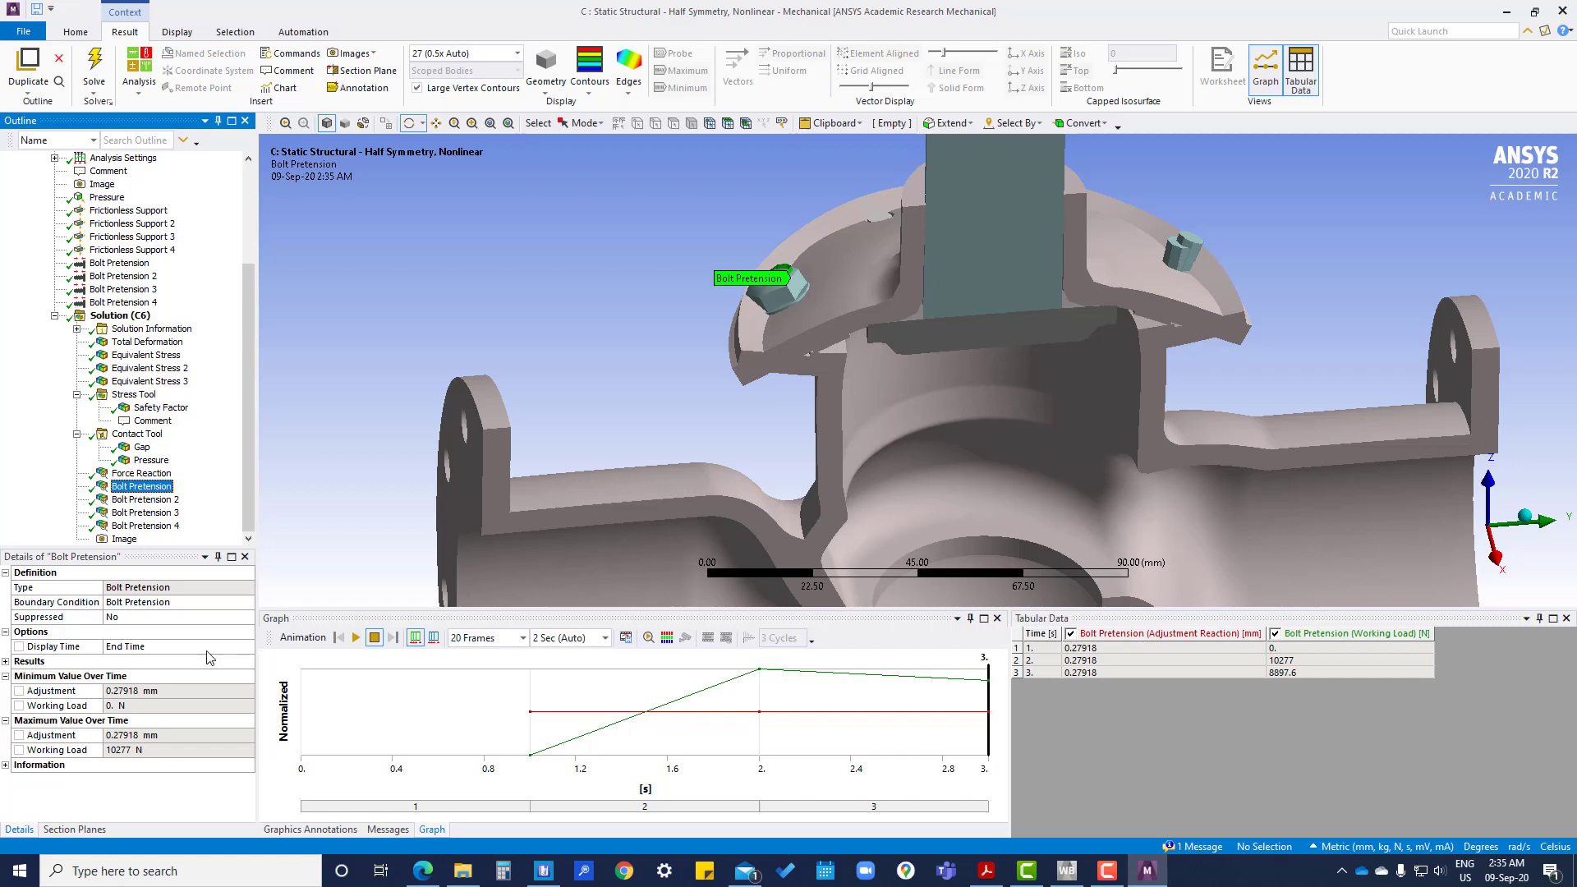
{"action": "left_click", "coordinate": [144, 513]}
{"action": "left_click", "coordinate": [145, 527]}
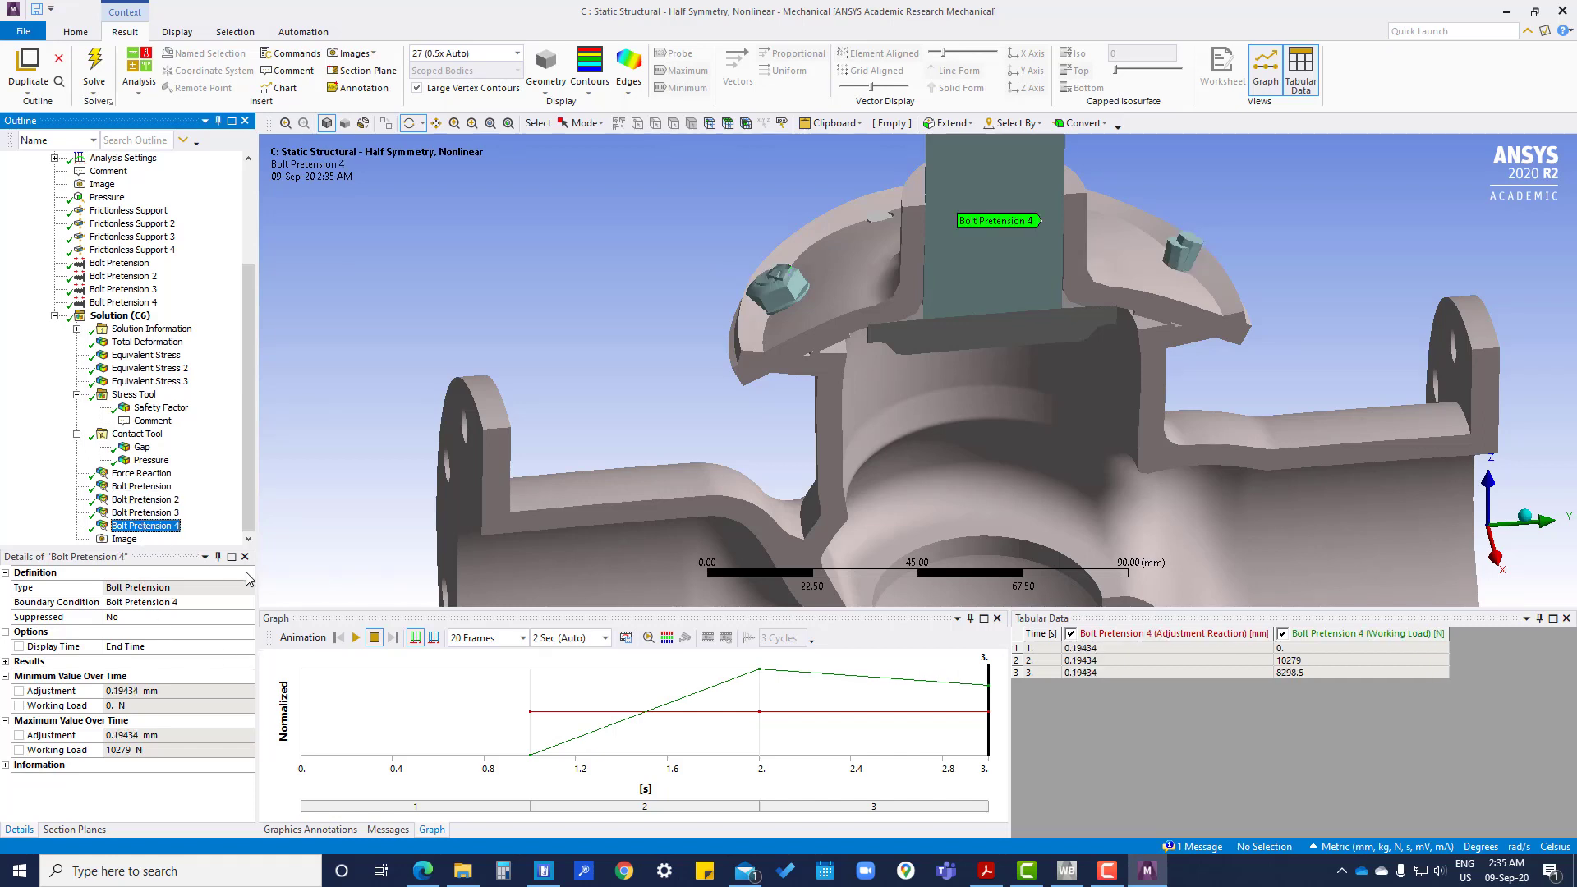
{"action": "left_click_drag", "start_coordinate": [778, 528], "coordinate": [762, 467]}
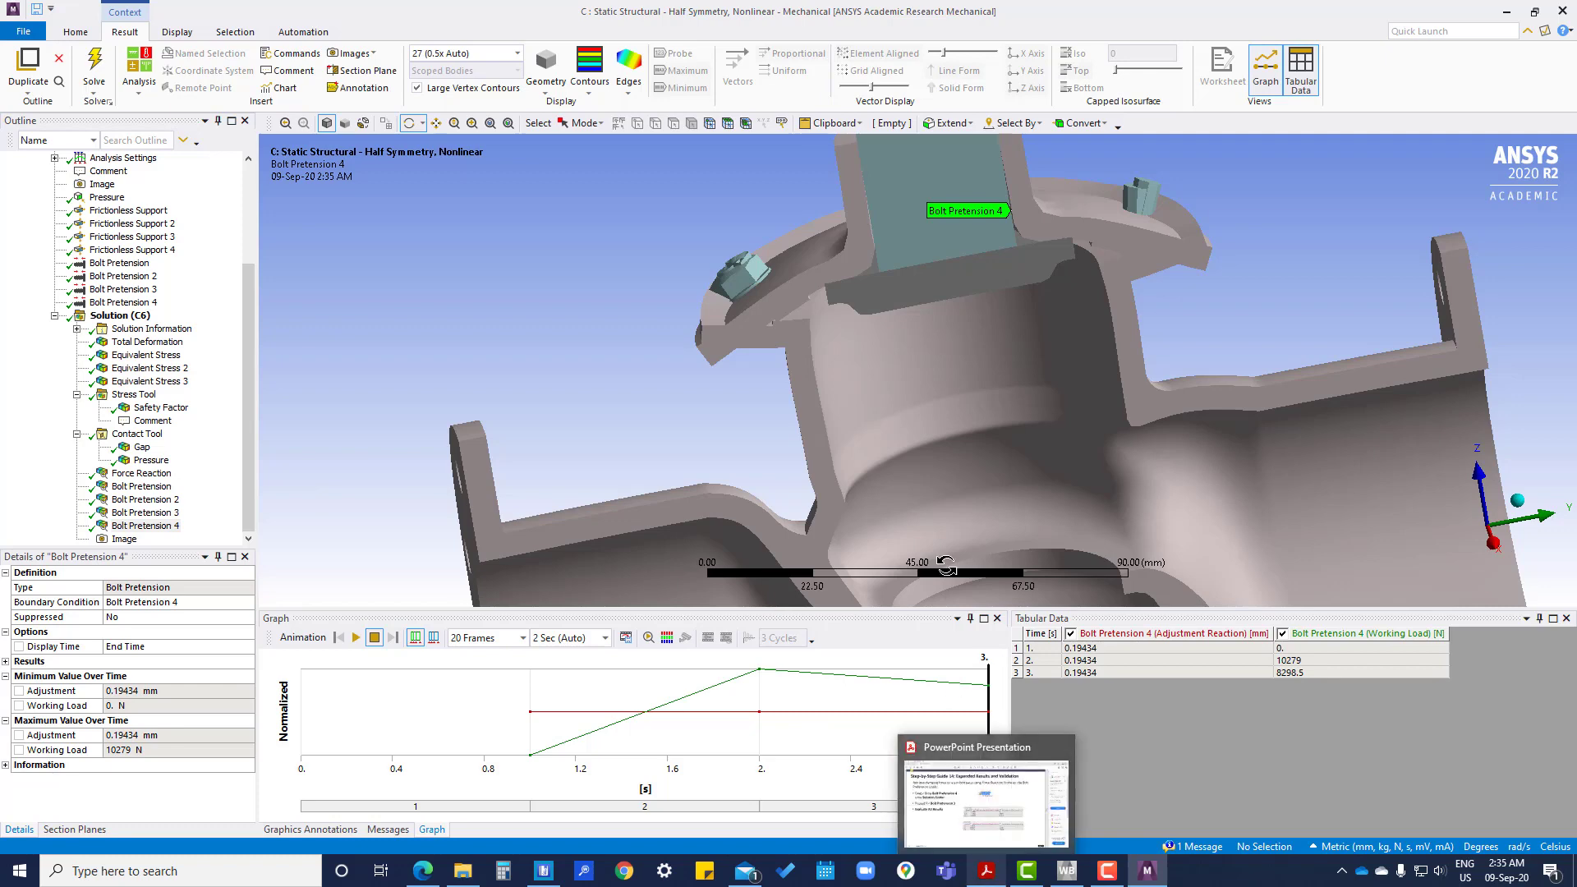
Set the result display's deformation scale to 1.0 (True Scale).
{"action": "left_click_drag", "start_coordinate": [957, 452], "coordinate": [1031, 431]}
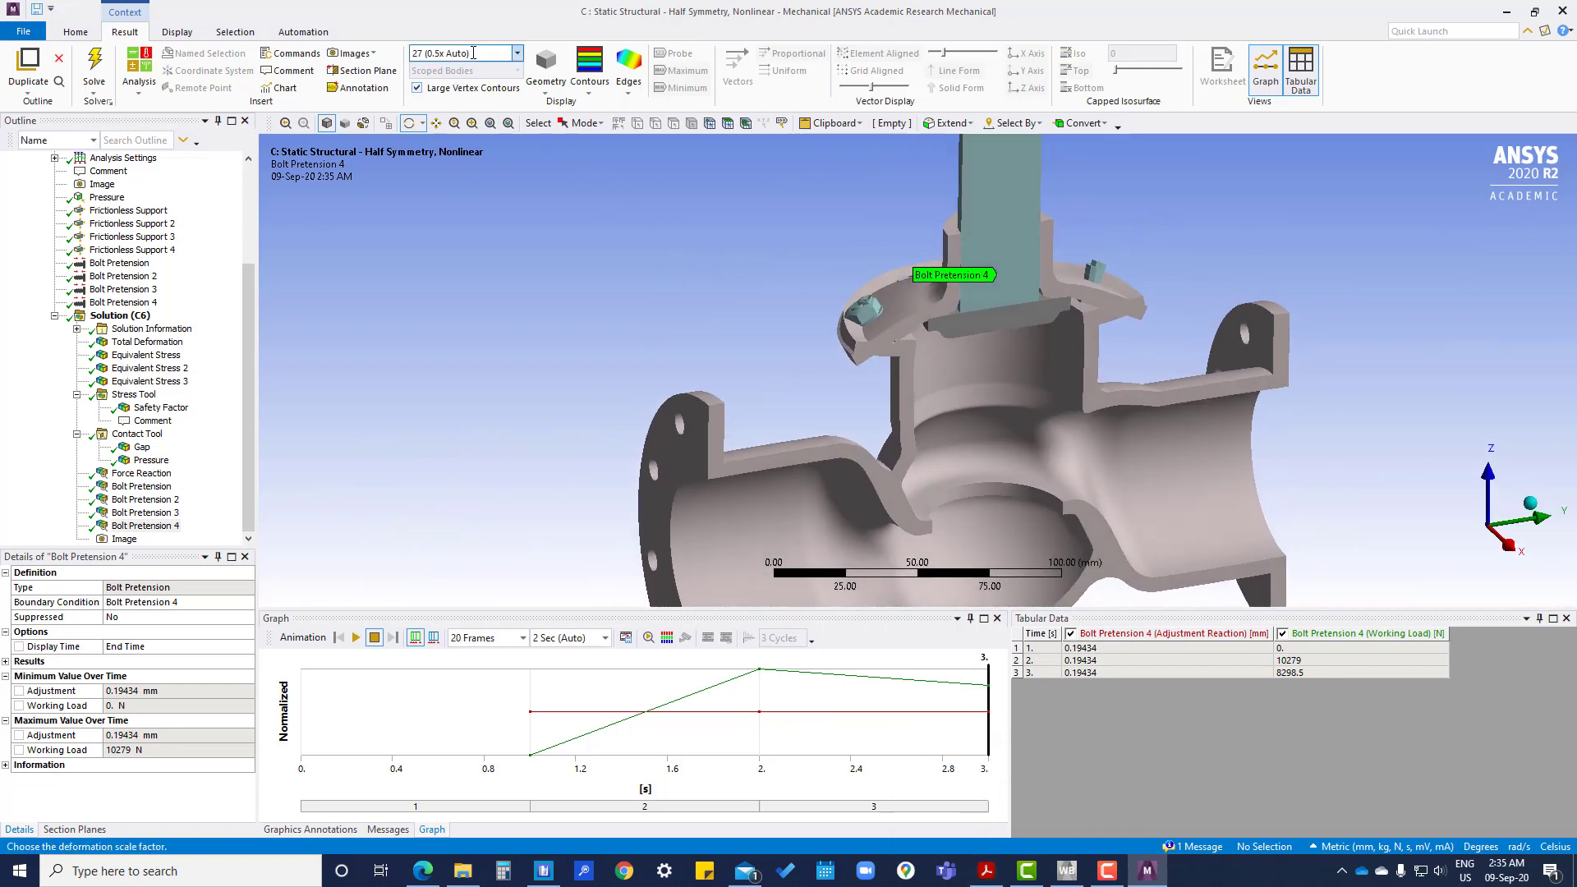
{"action": "left_click", "coordinate": [519, 53]}
{"action": "left_click", "coordinate": [444, 80]}
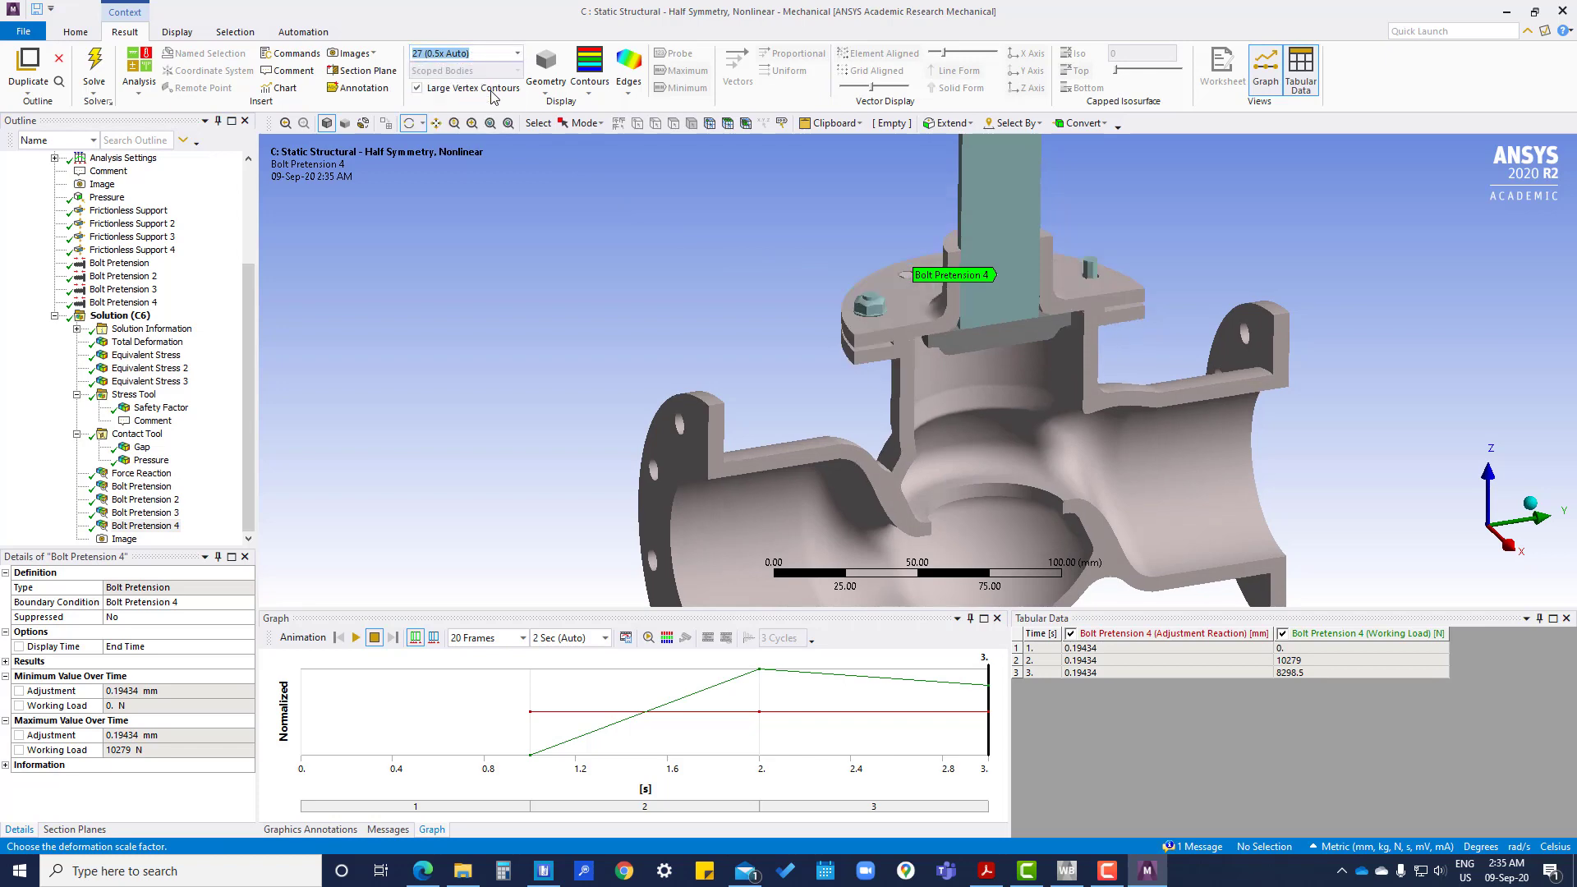
{"action": "left_click_drag", "start_coordinate": [834, 398], "coordinate": [855, 362]}
Insert a Beam Tool for all line bodies under the Solution and evaluate its results.
{"action": "right_click", "coordinate": [134, 315]}
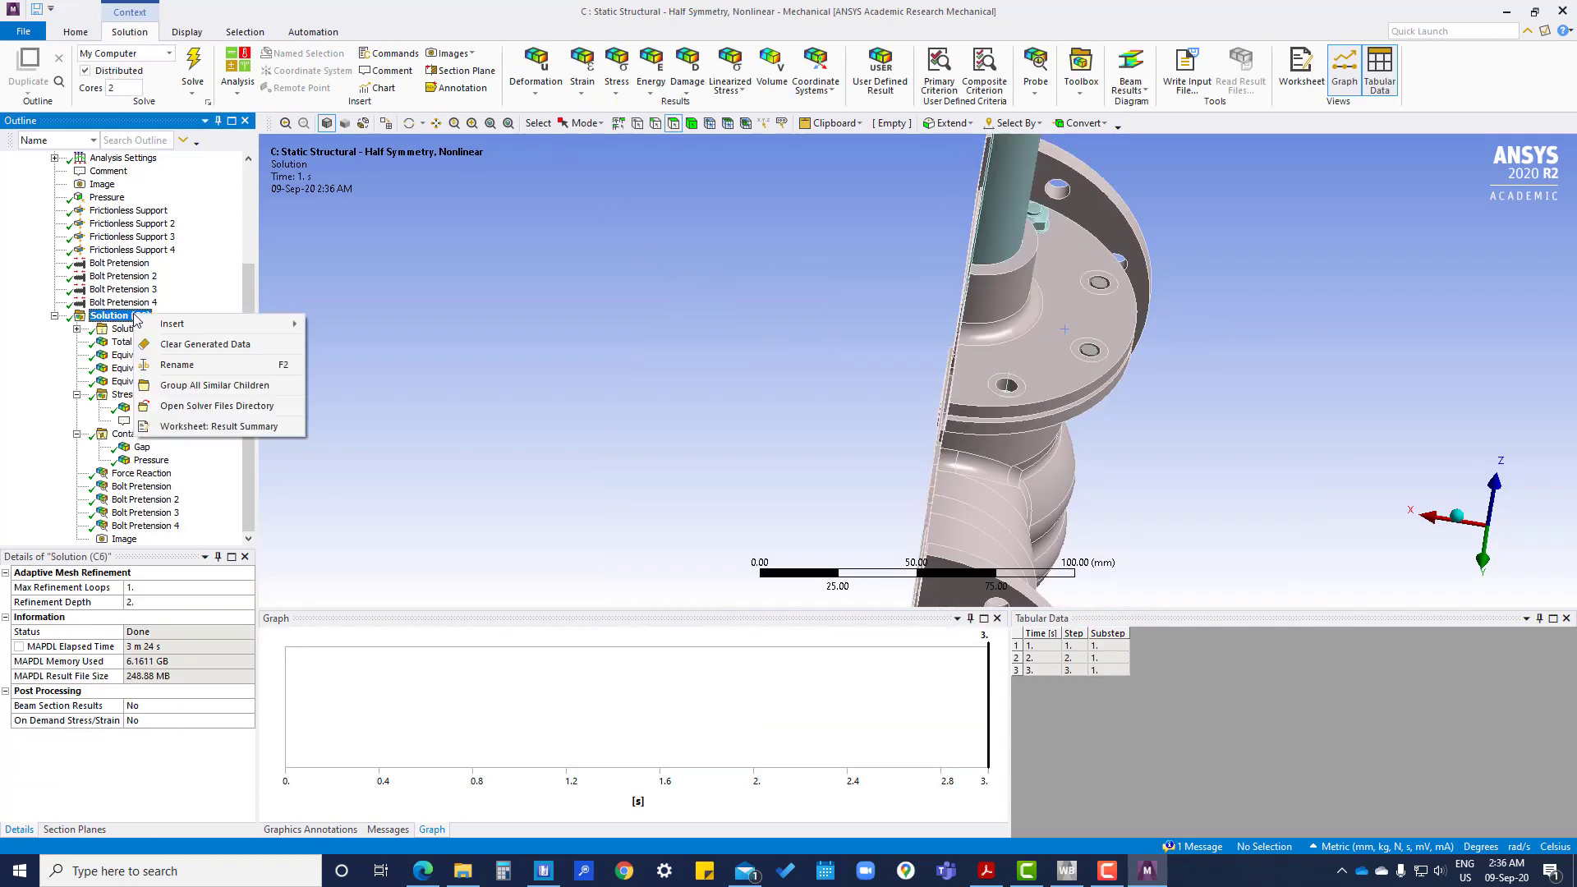
{"action": "mouse_move", "coordinate": [183, 328]}
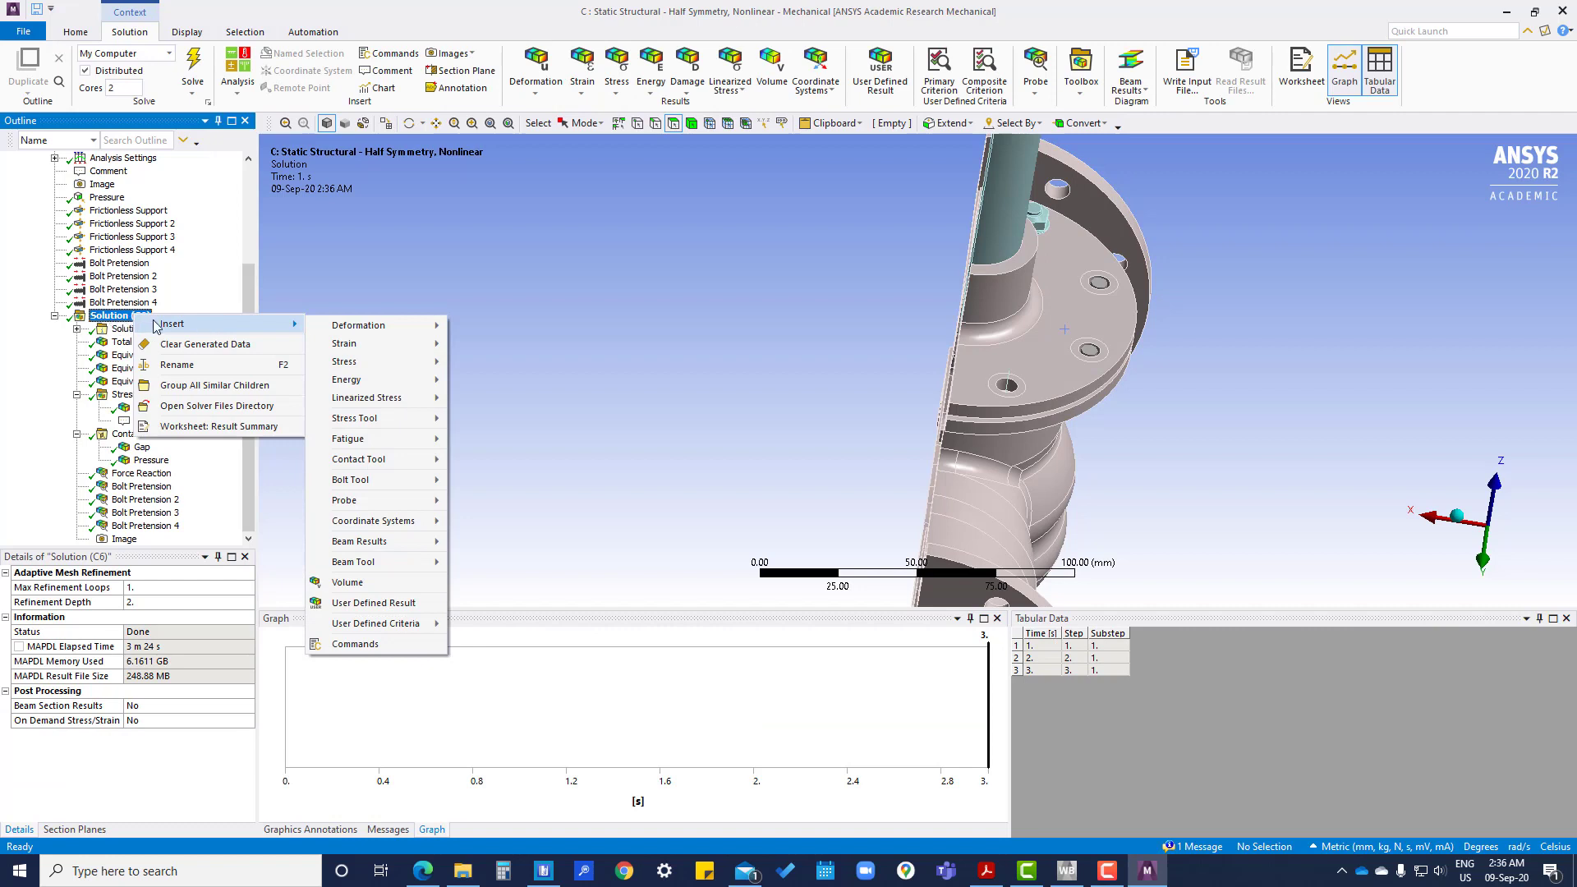
{"action": "mouse_move", "coordinate": [382, 568]}
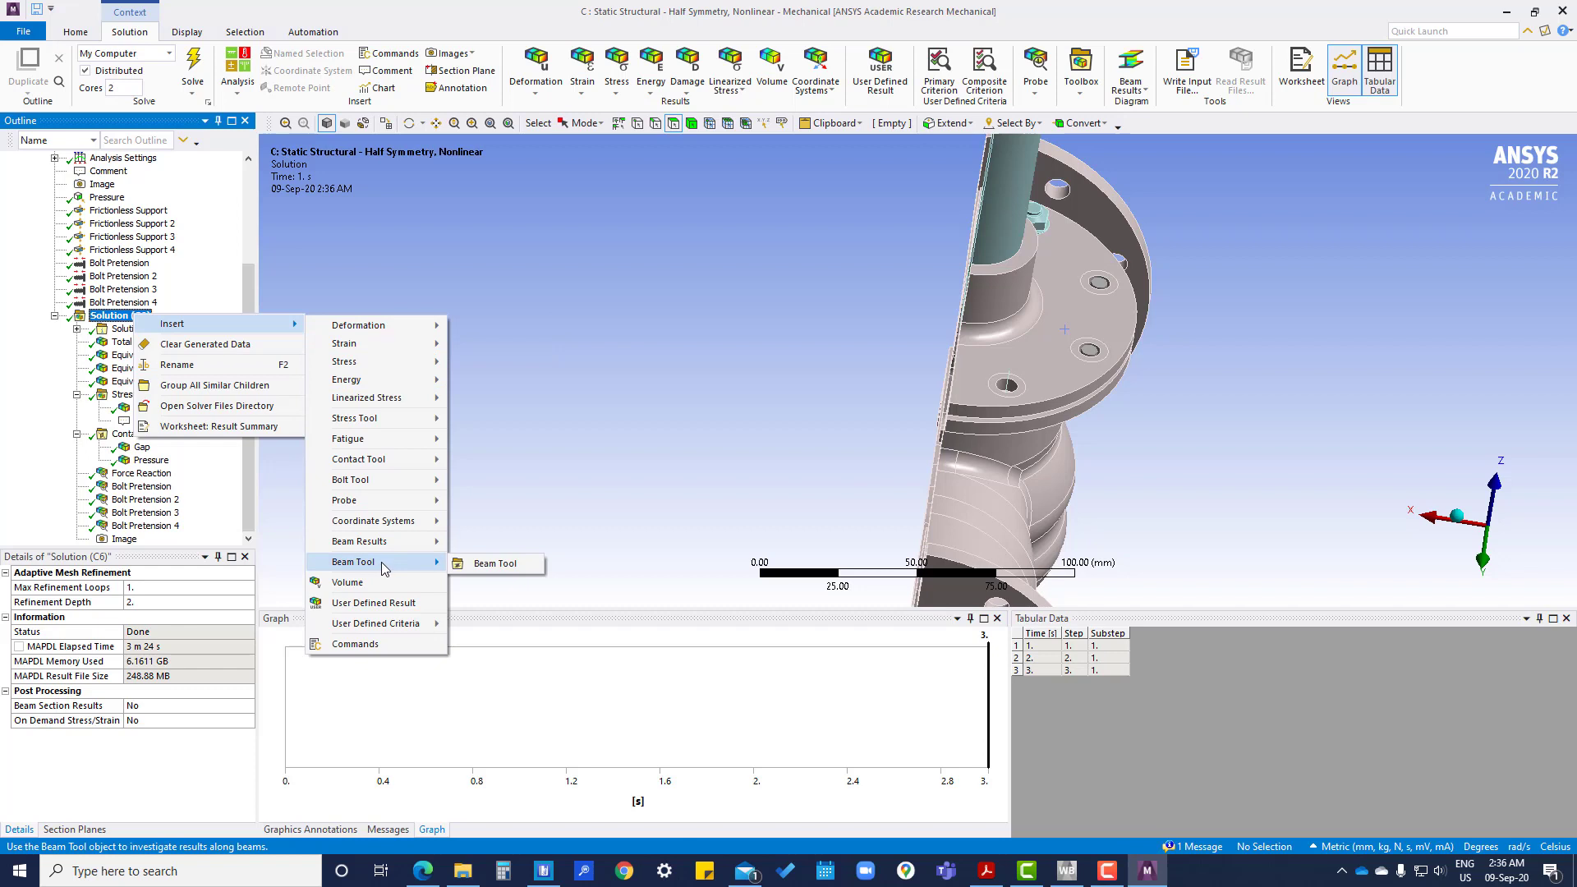
{"action": "left_click", "coordinate": [489, 564]}
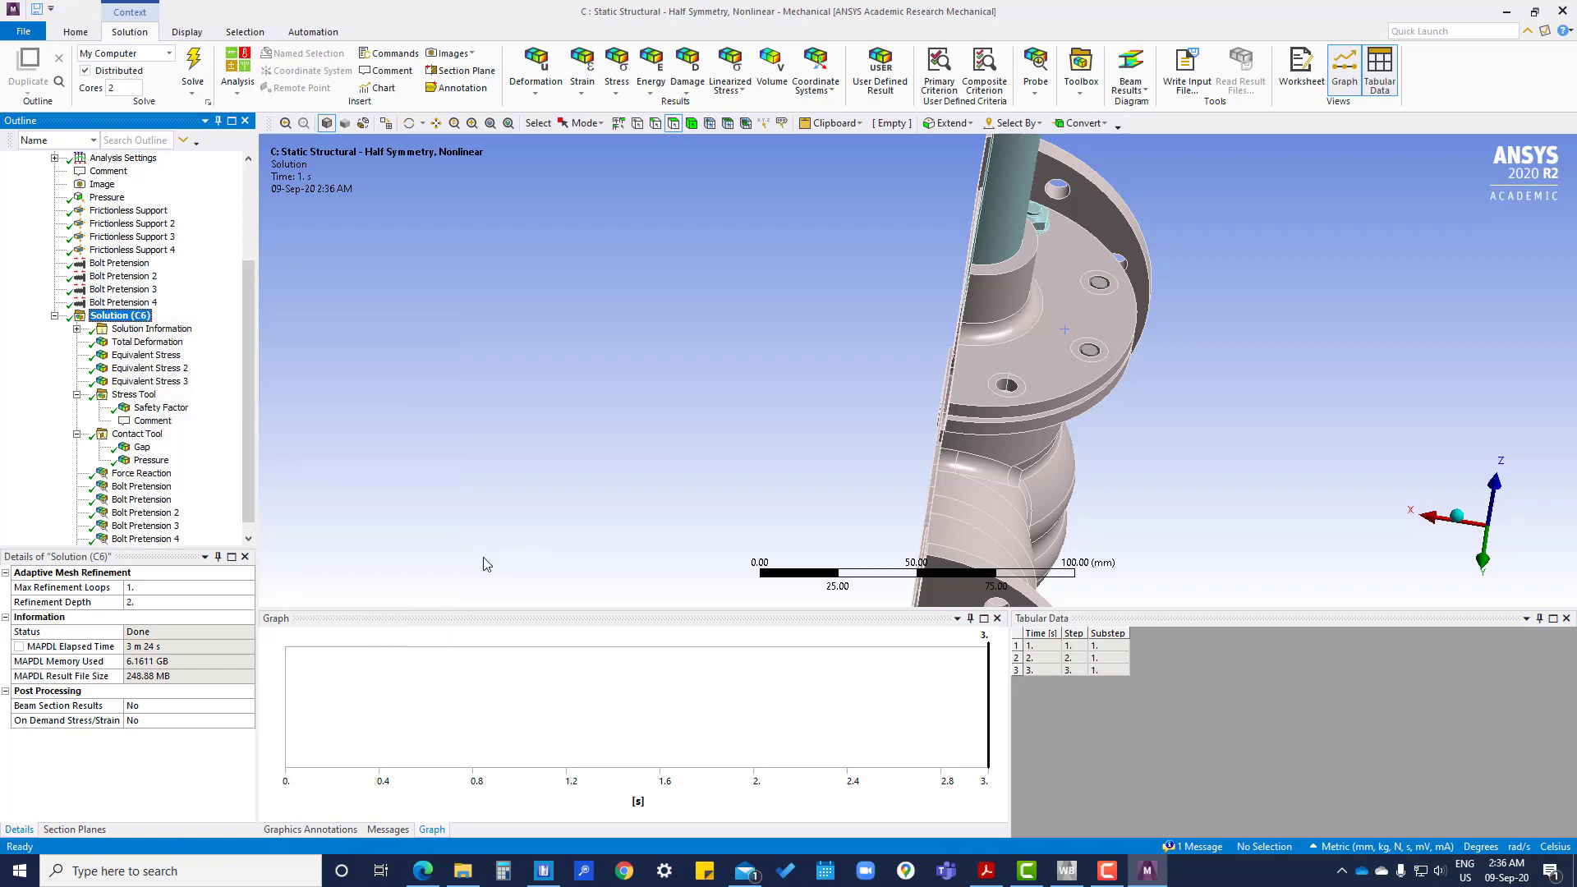
{"action": "scroll", "coordinate": [150, 503], "scroll_direction": "down", "scroll_amount": 1}
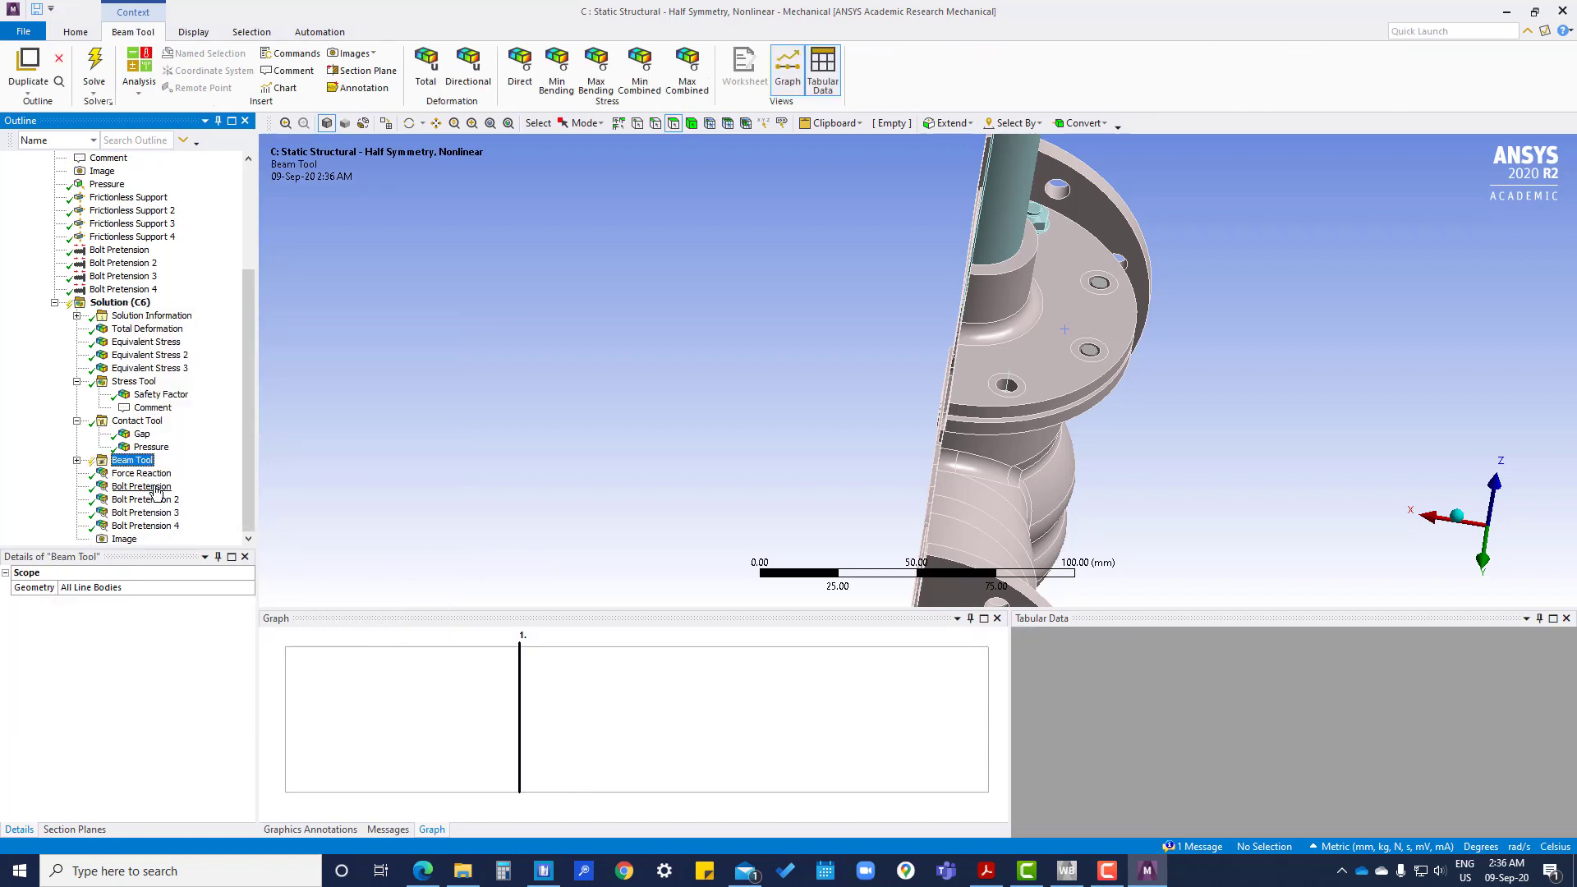
{"action": "left_click", "coordinate": [78, 460]}
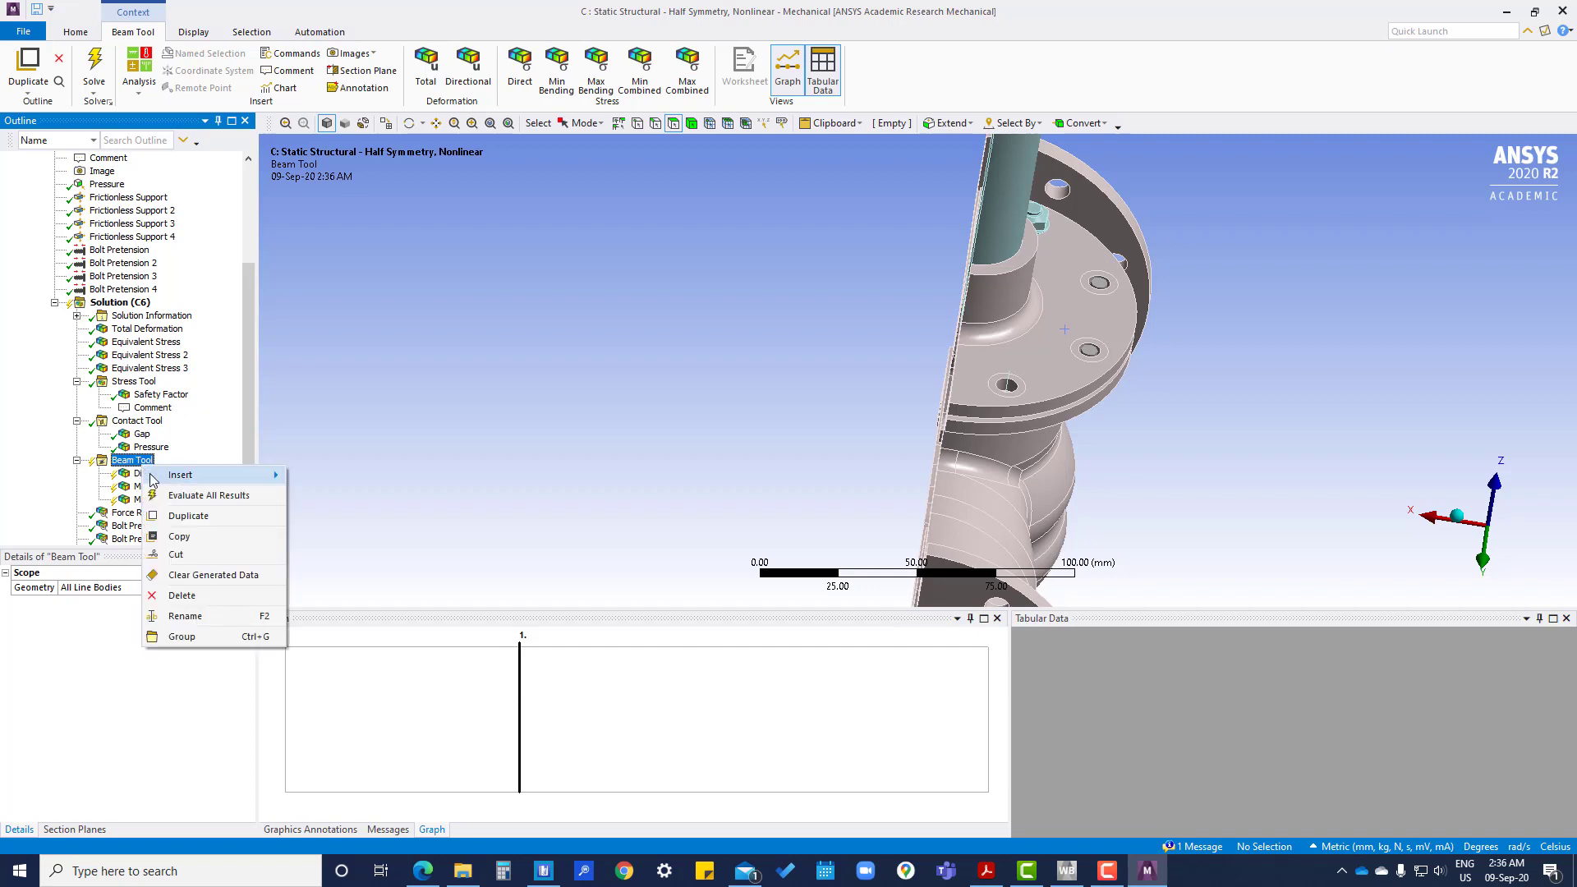
{"action": "left_click", "coordinate": [185, 497]}
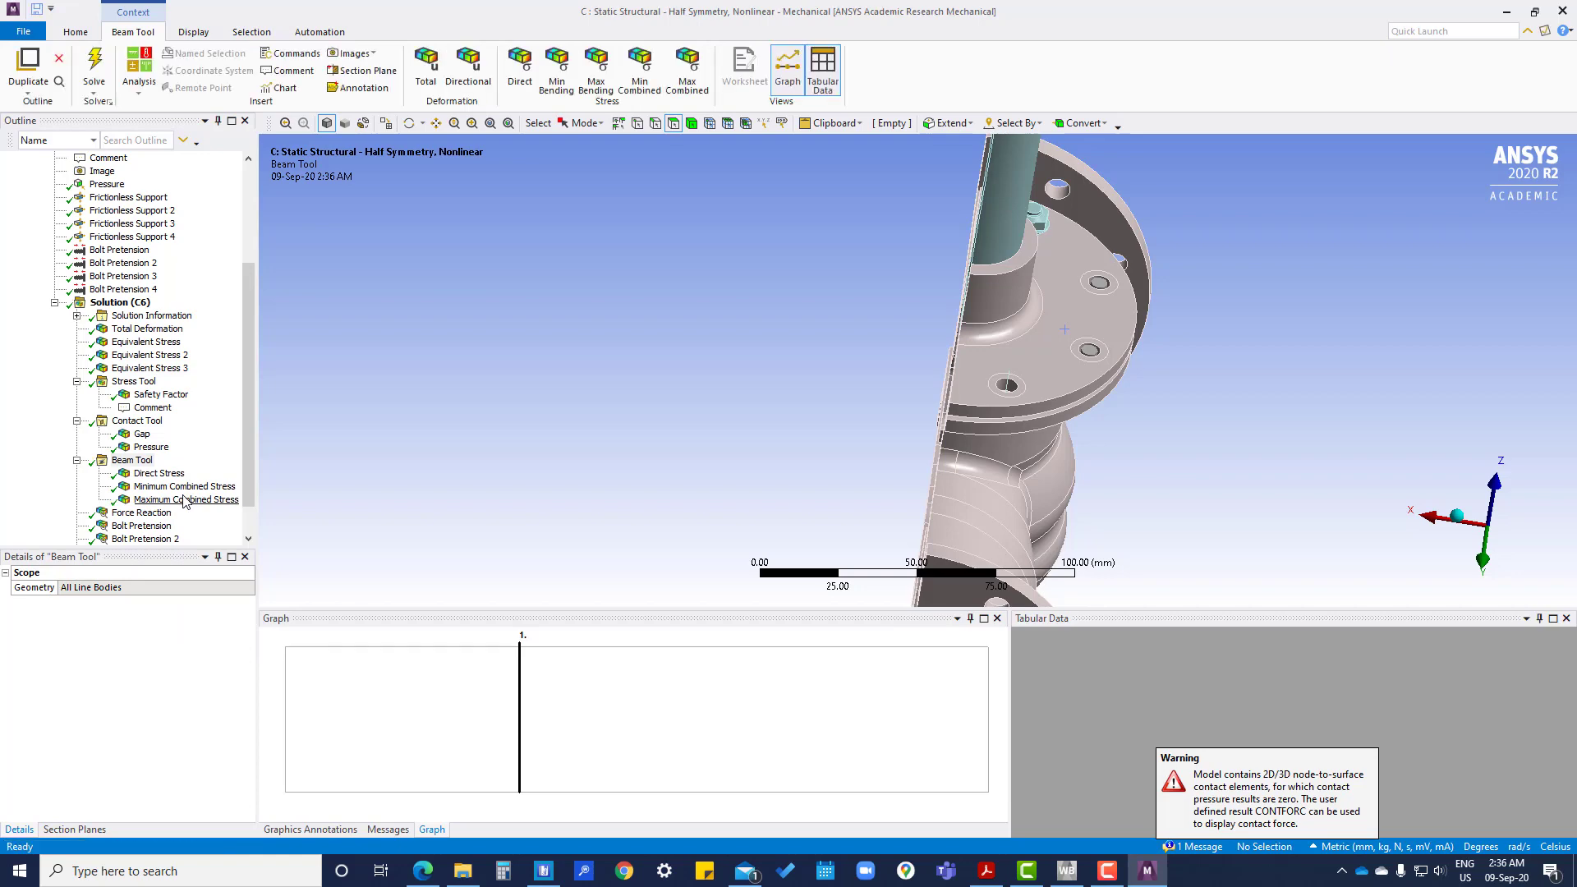
Review the Beam Tool's Direct Stress, Minimum Combined Stress and Maximum Combined Stress on the beam bolt.
{"action": "left_click", "coordinate": [159, 473]}
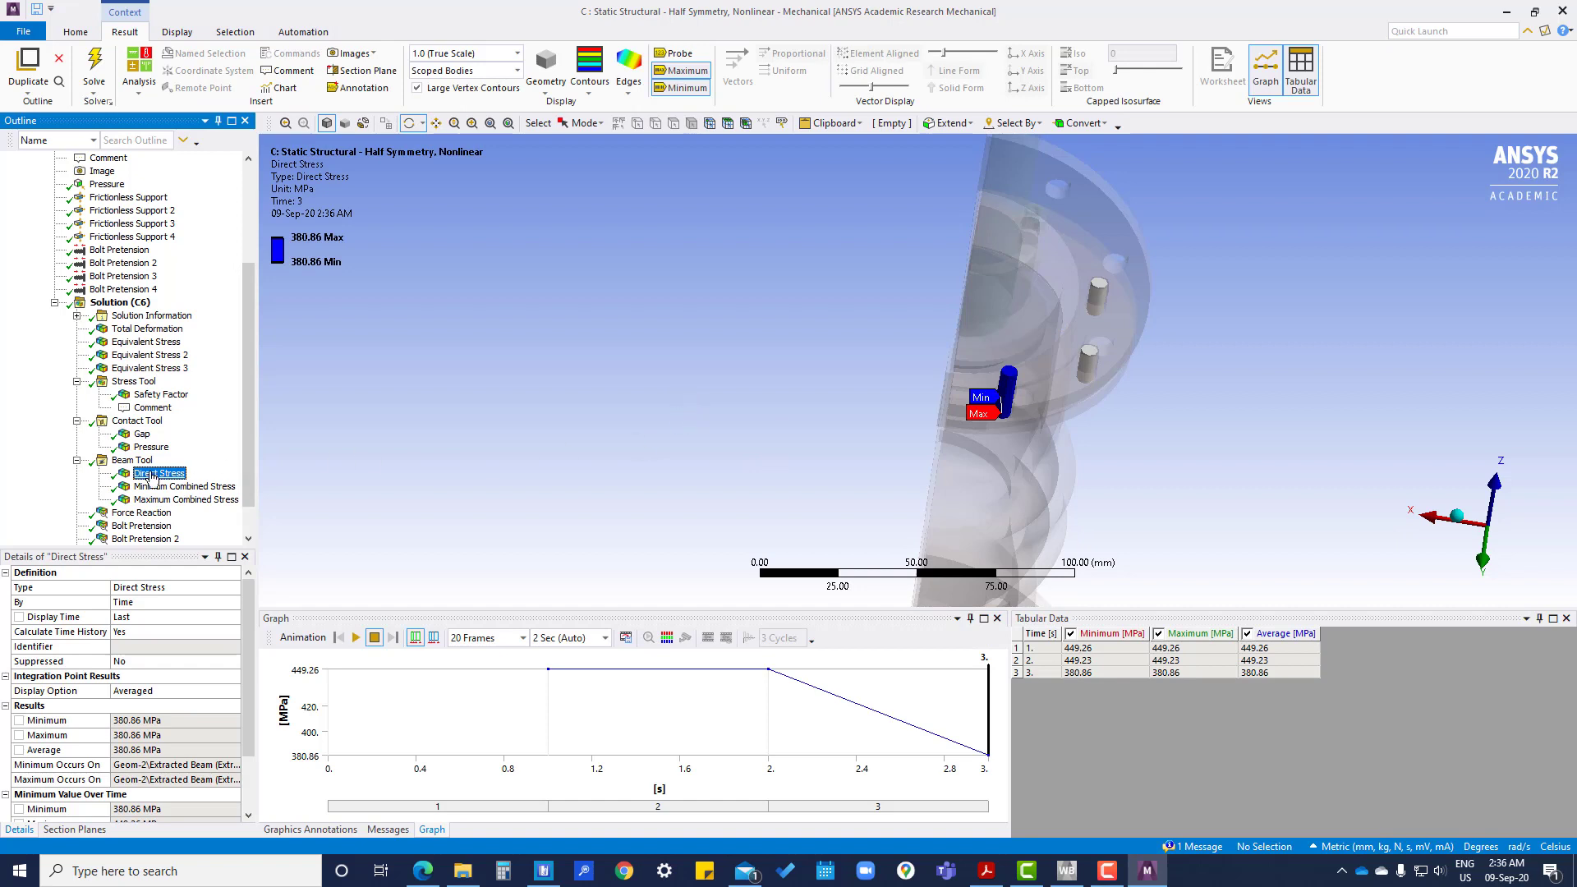
{"action": "left_click_drag", "start_coordinate": [742, 436], "coordinate": [616, 409]}
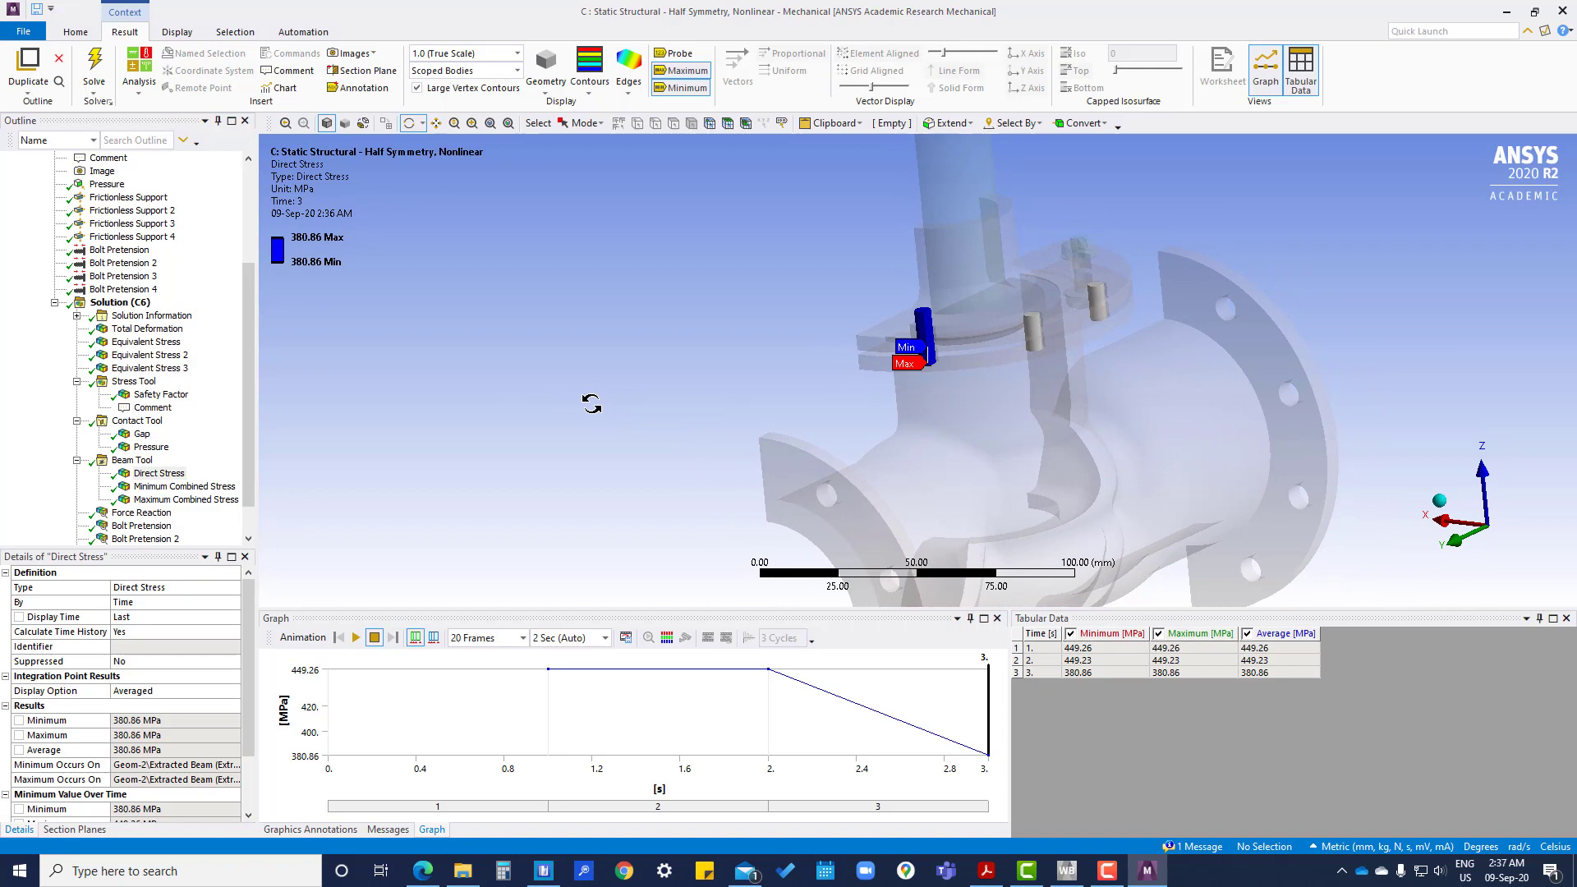
{"action": "left_click", "coordinate": [176, 488]}
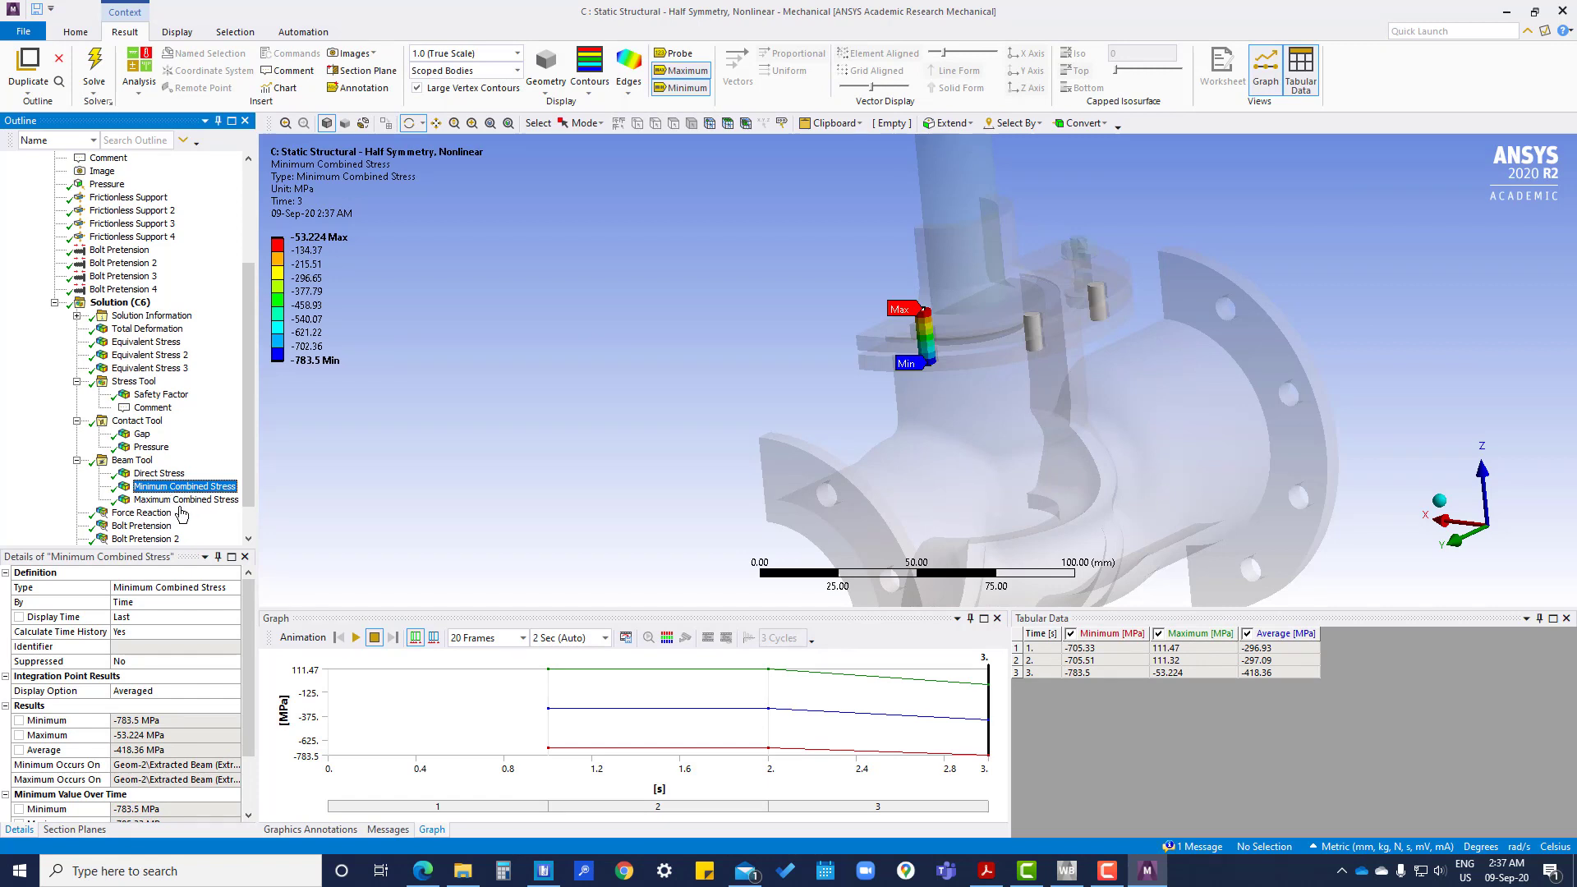
{"action": "left_click", "coordinate": [183, 503]}
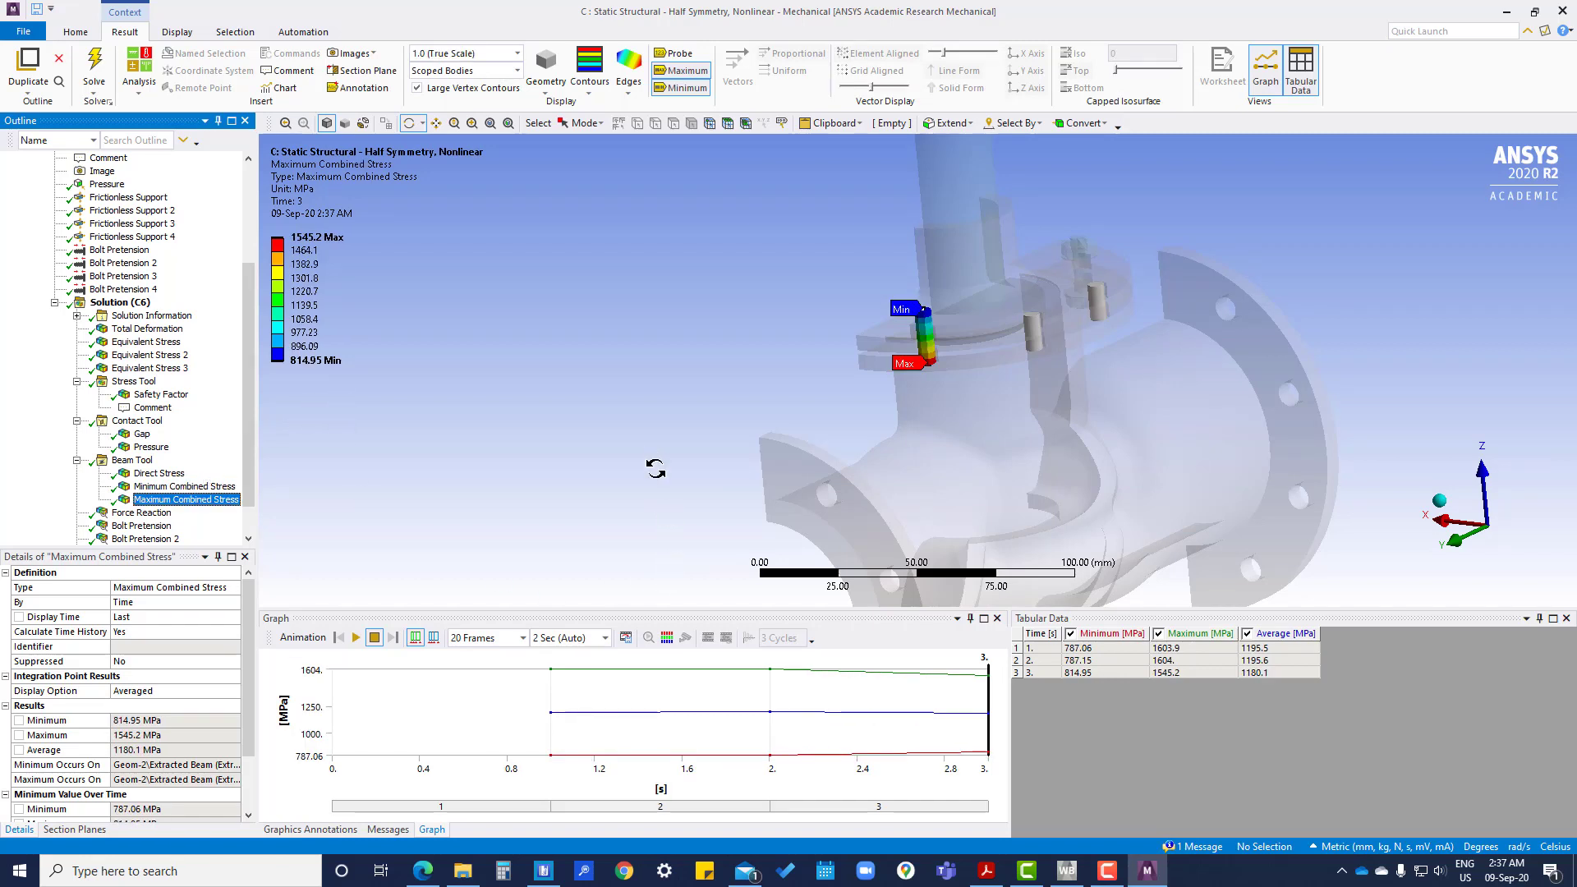
{"action": "left_click_drag", "start_coordinate": [655, 468], "coordinate": [809, 443]}
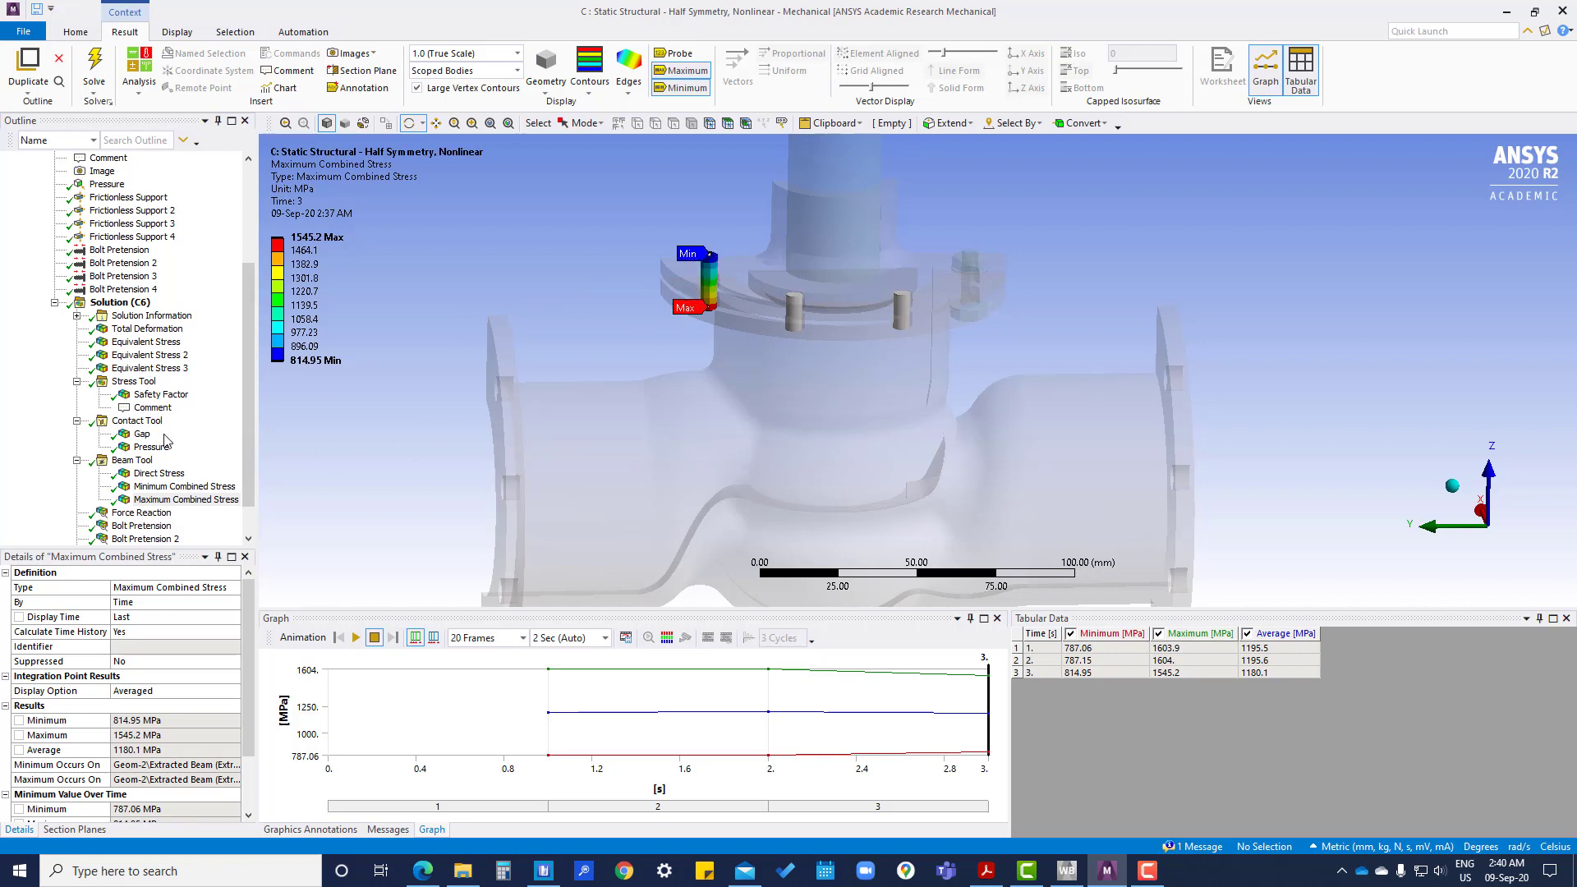
Insert a Beam Probe under the Solution, scope it to a circular flange beam connection and evaluate its results.
{"action": "left_click", "coordinate": [110, 304]}
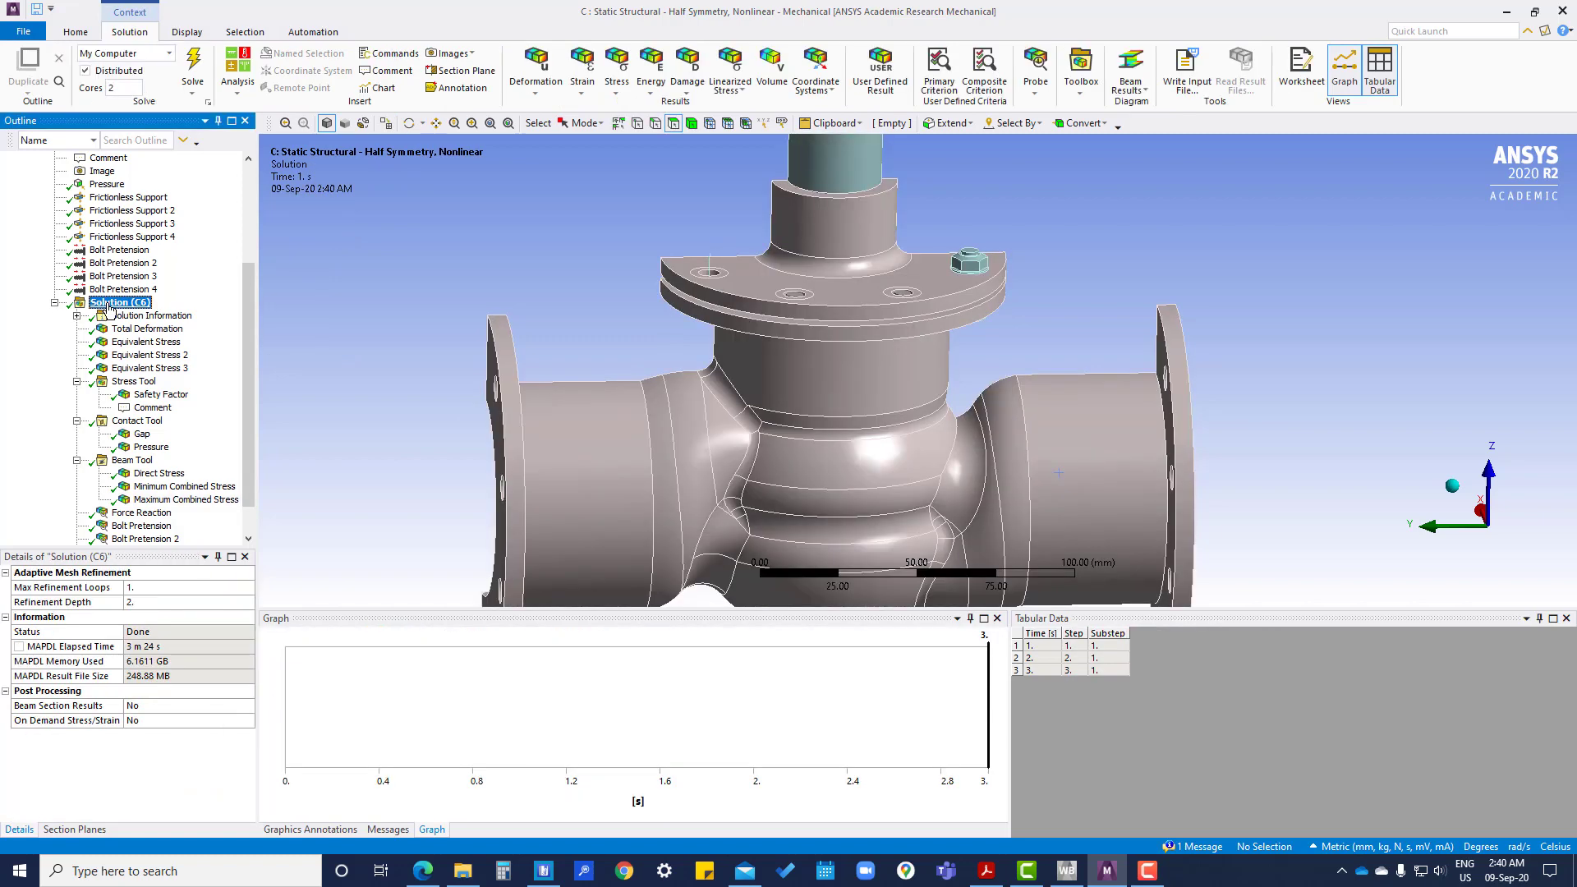
{"action": "right_click", "coordinate": [109, 304]}
{"action": "mouse_move", "coordinate": [261, 319]}
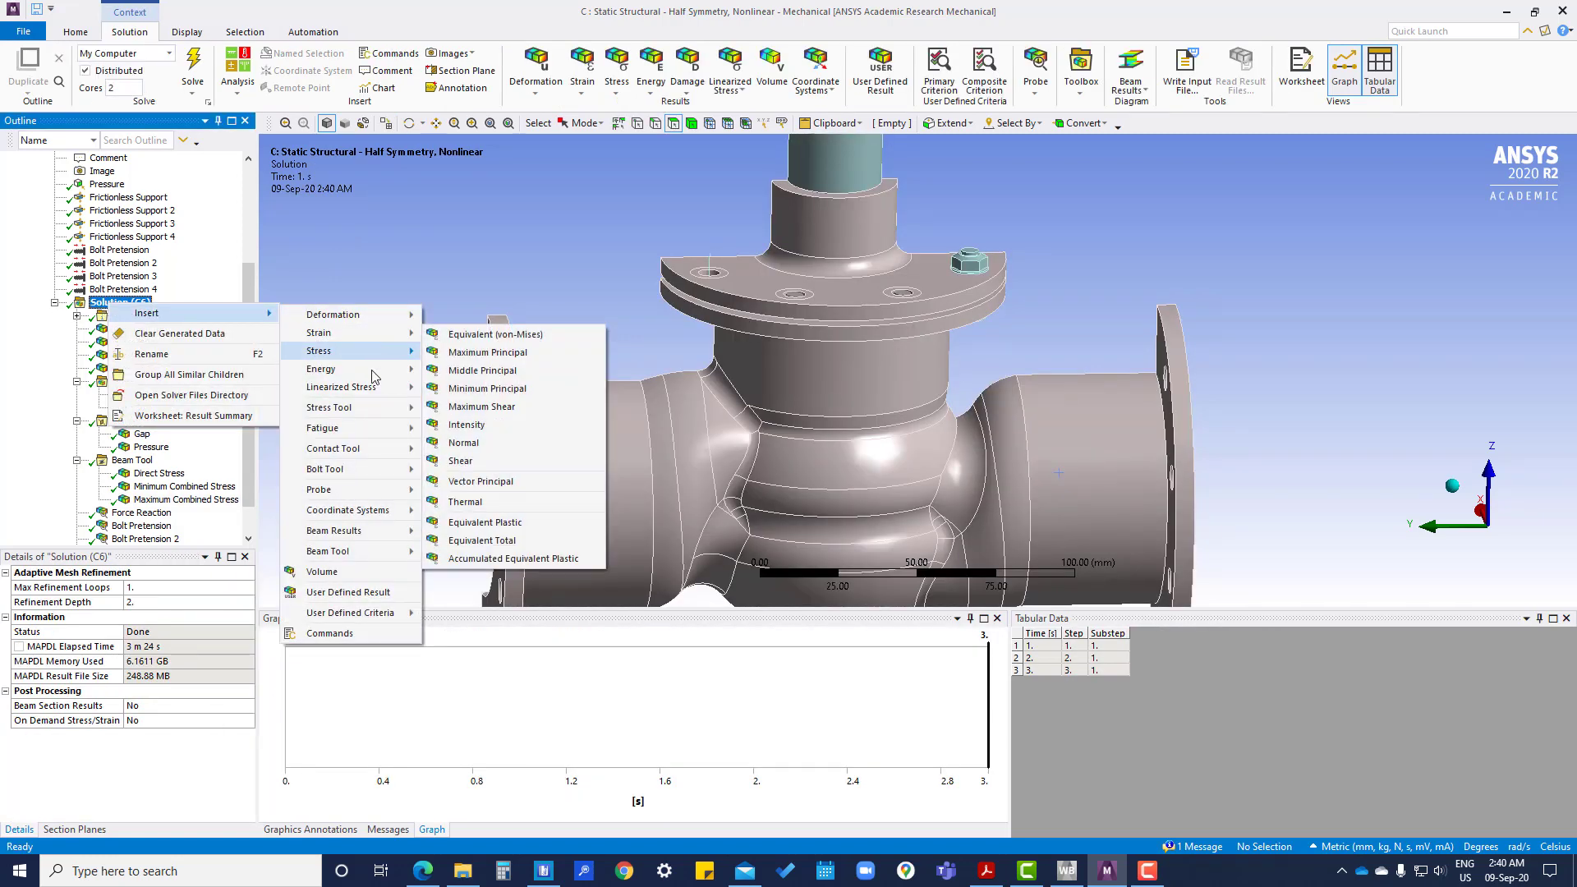
{"action": "mouse_move", "coordinate": [365, 498]}
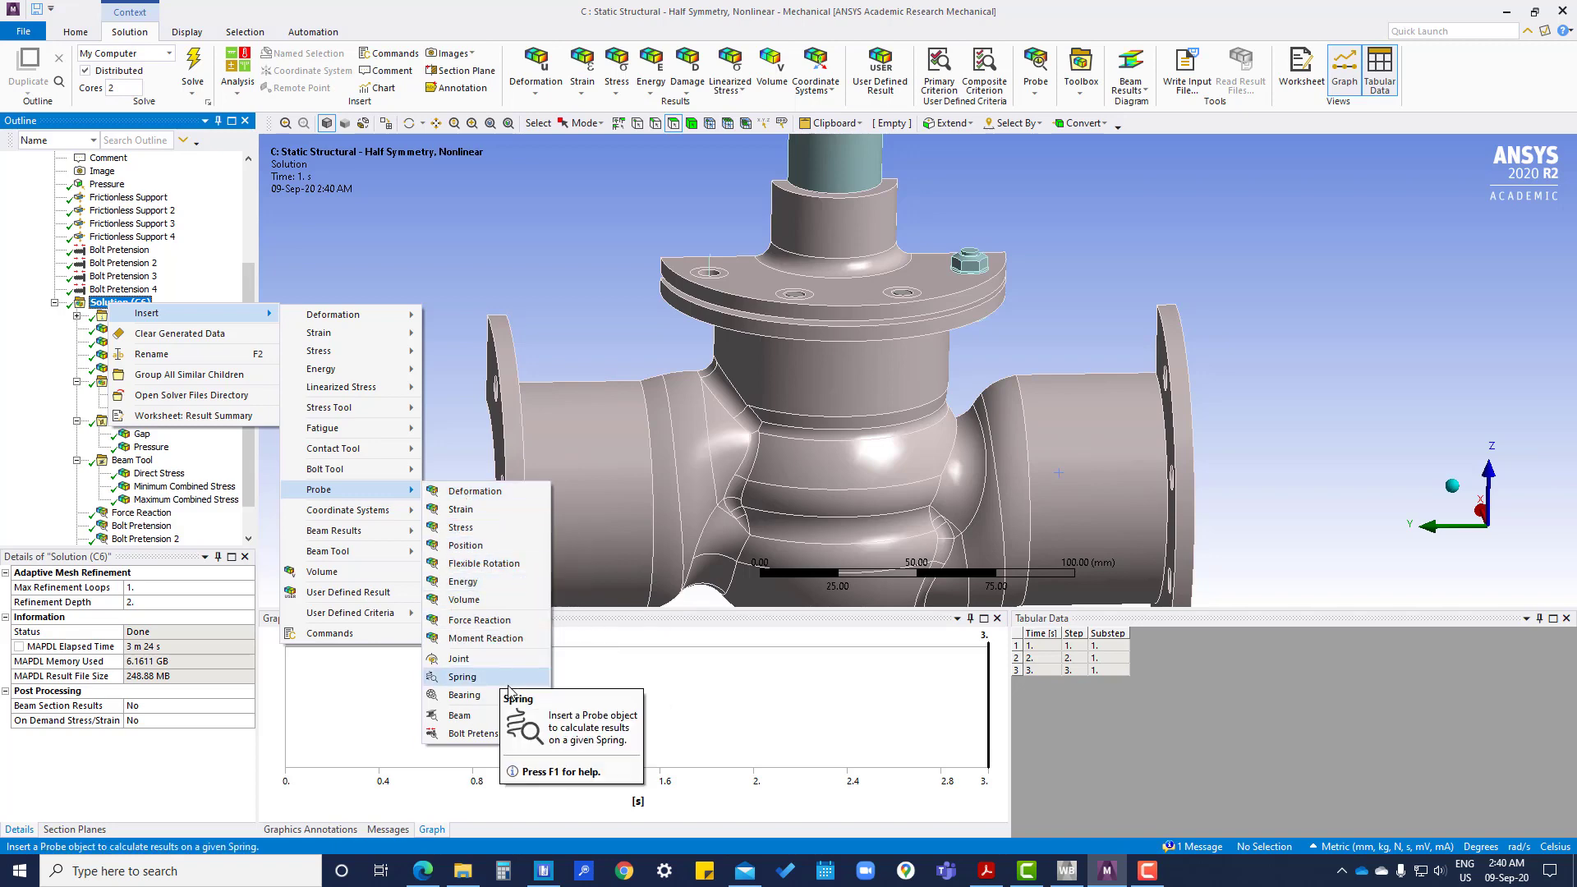
{"action": "left_click", "coordinate": [459, 715]}
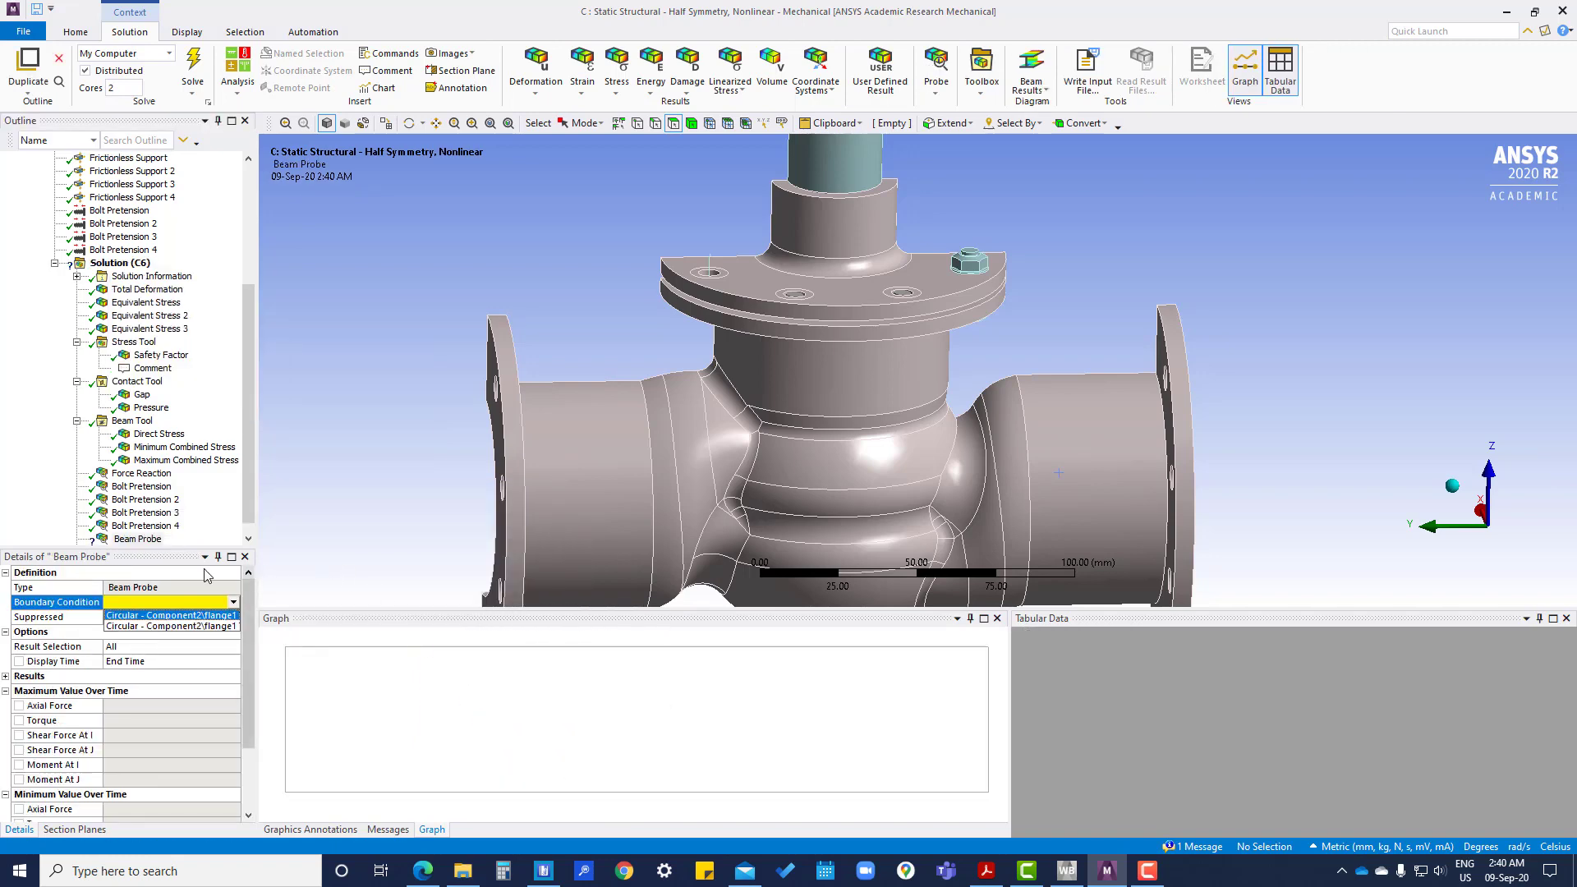
{"action": "left_click", "coordinate": [169, 619]}
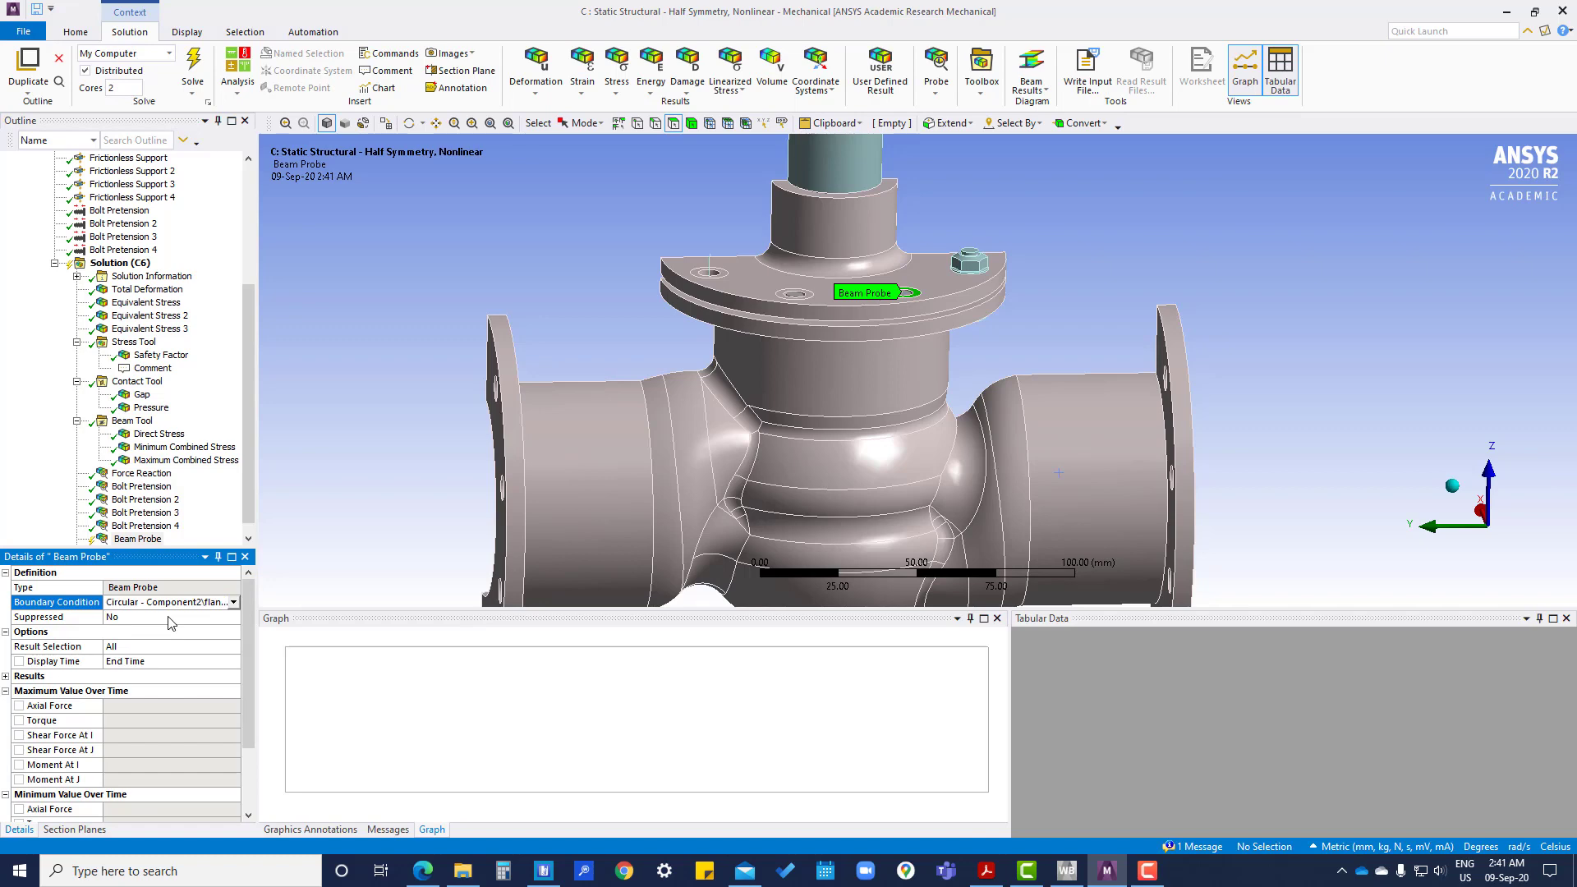
{"action": "right_click", "coordinate": [139, 549]}
{"action": "left_click", "coordinate": [189, 694]}
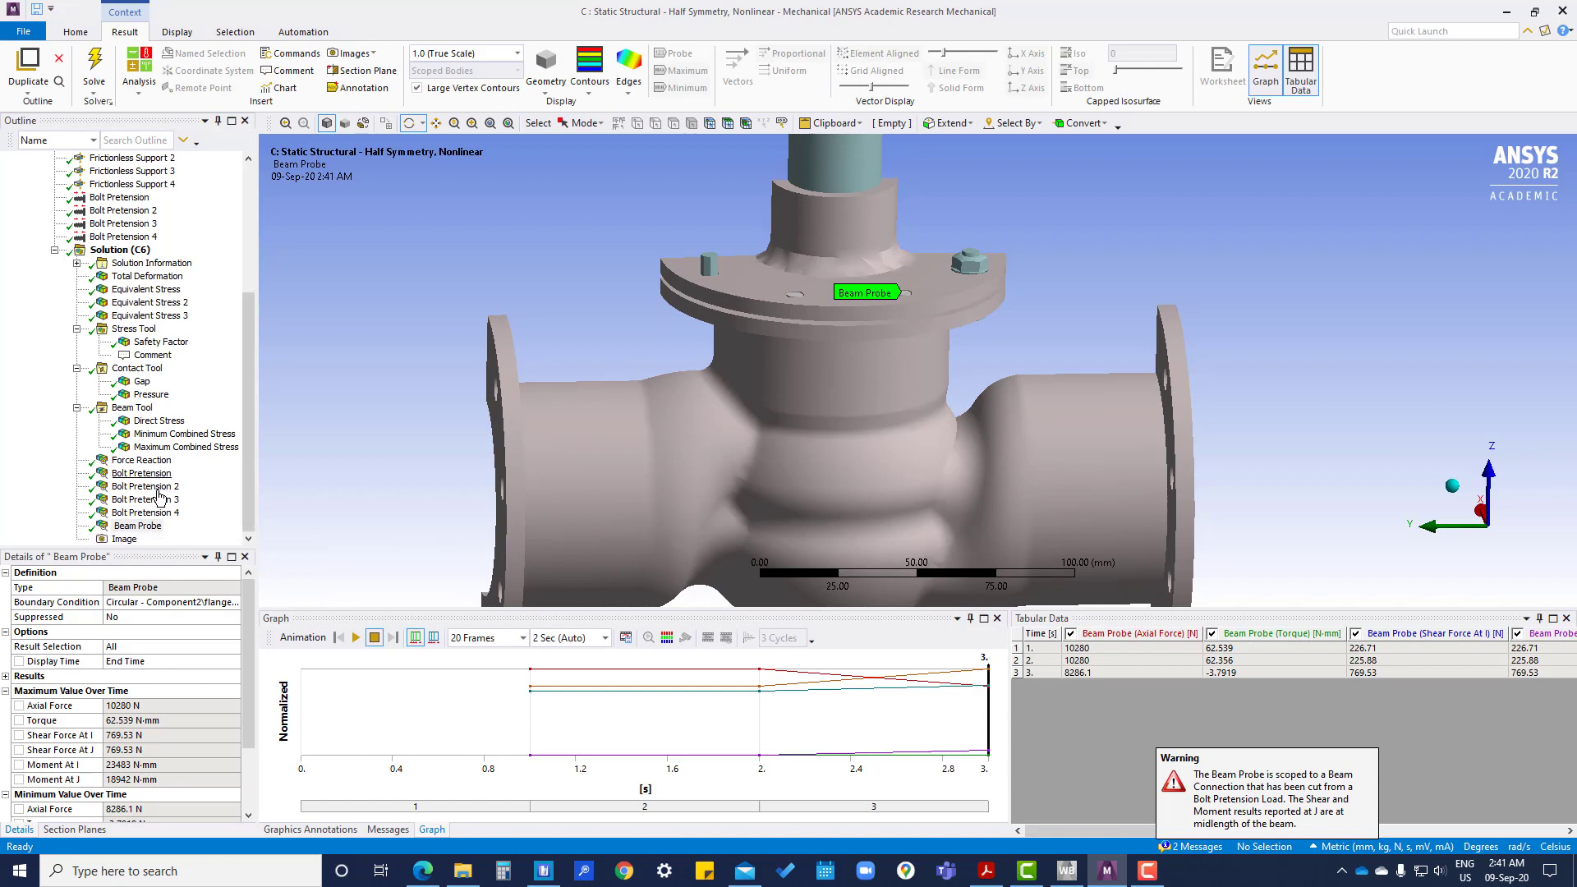
Review the Beam Probe's tabulated axial force, torque and shear forces, and retrieve its result at 1 s.
{"action": "left_click", "coordinate": [1000, 719]}
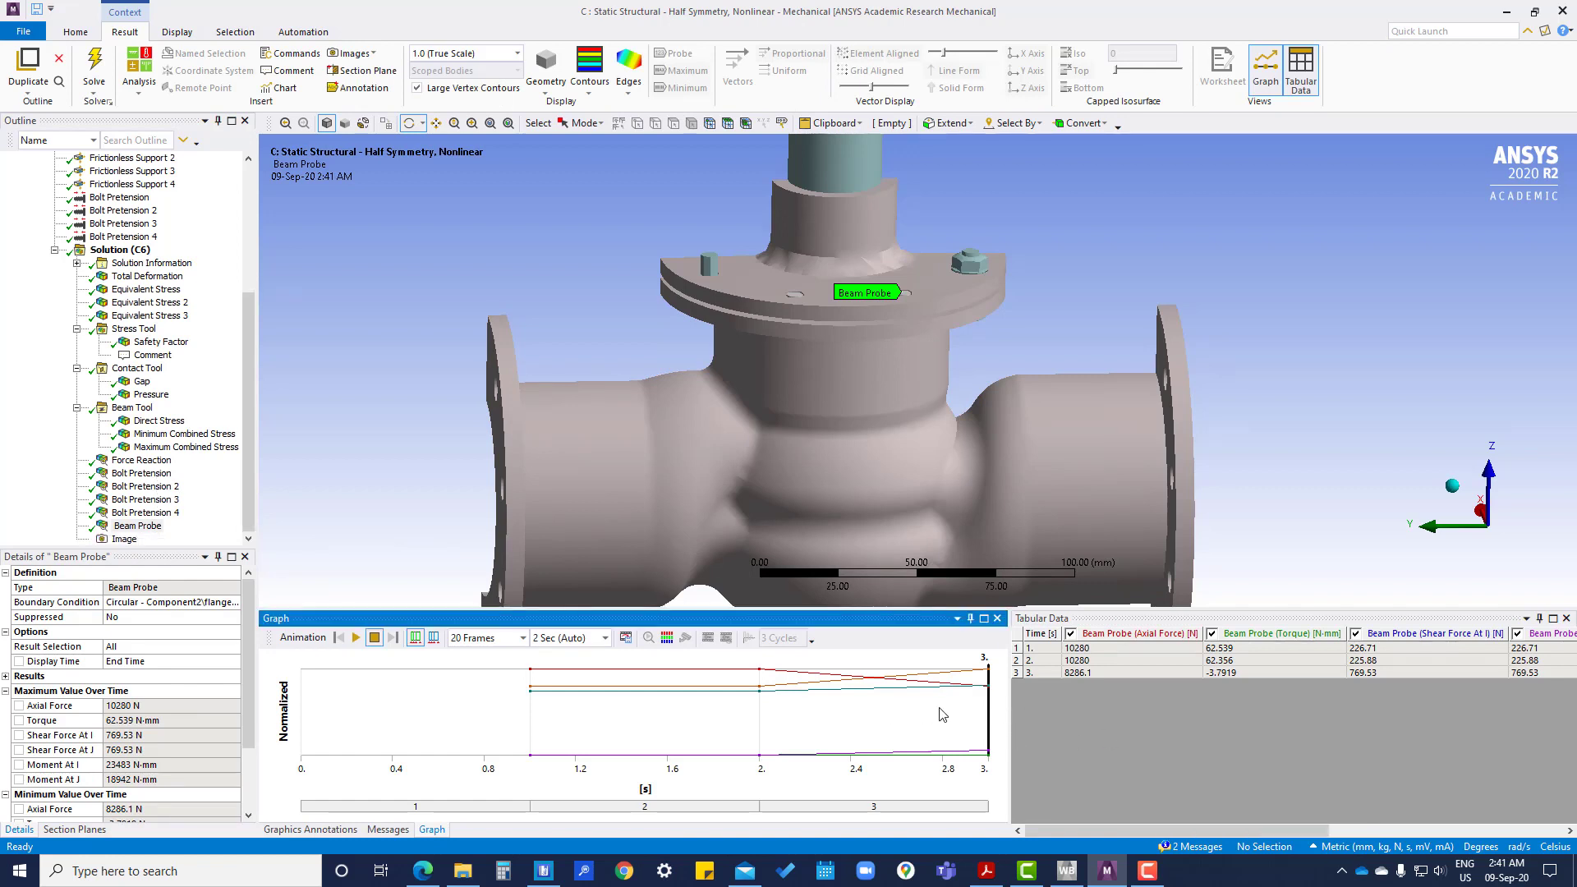
{"action": "left_click_drag", "start_coordinate": [1008, 704], "coordinate": [872, 705]}
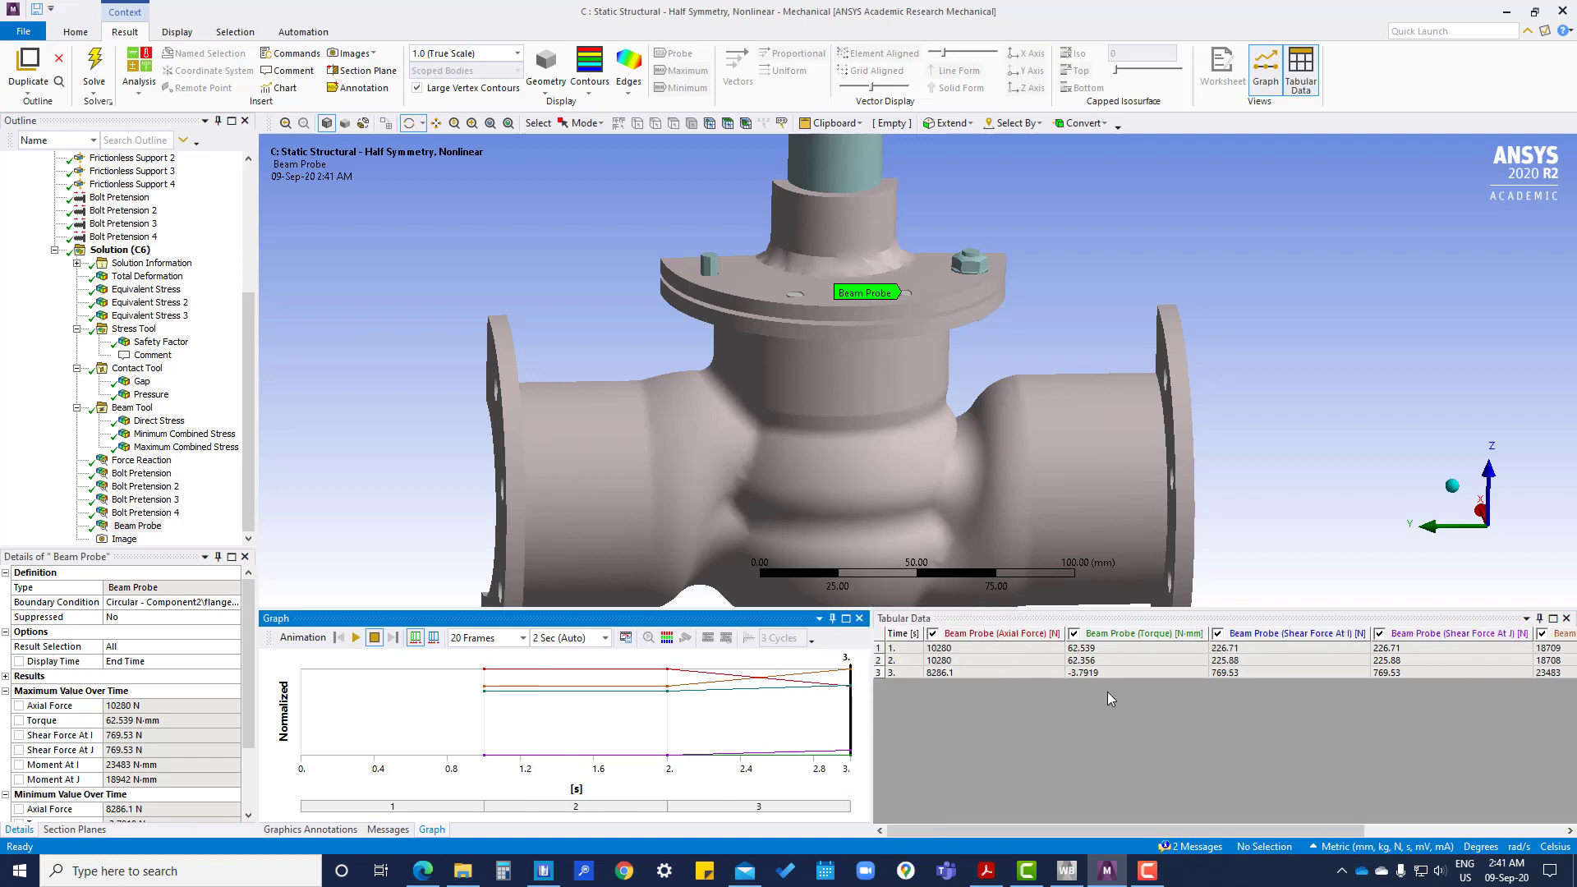
{"action": "left_click_drag", "start_coordinate": [987, 826], "coordinate": [936, 806]}
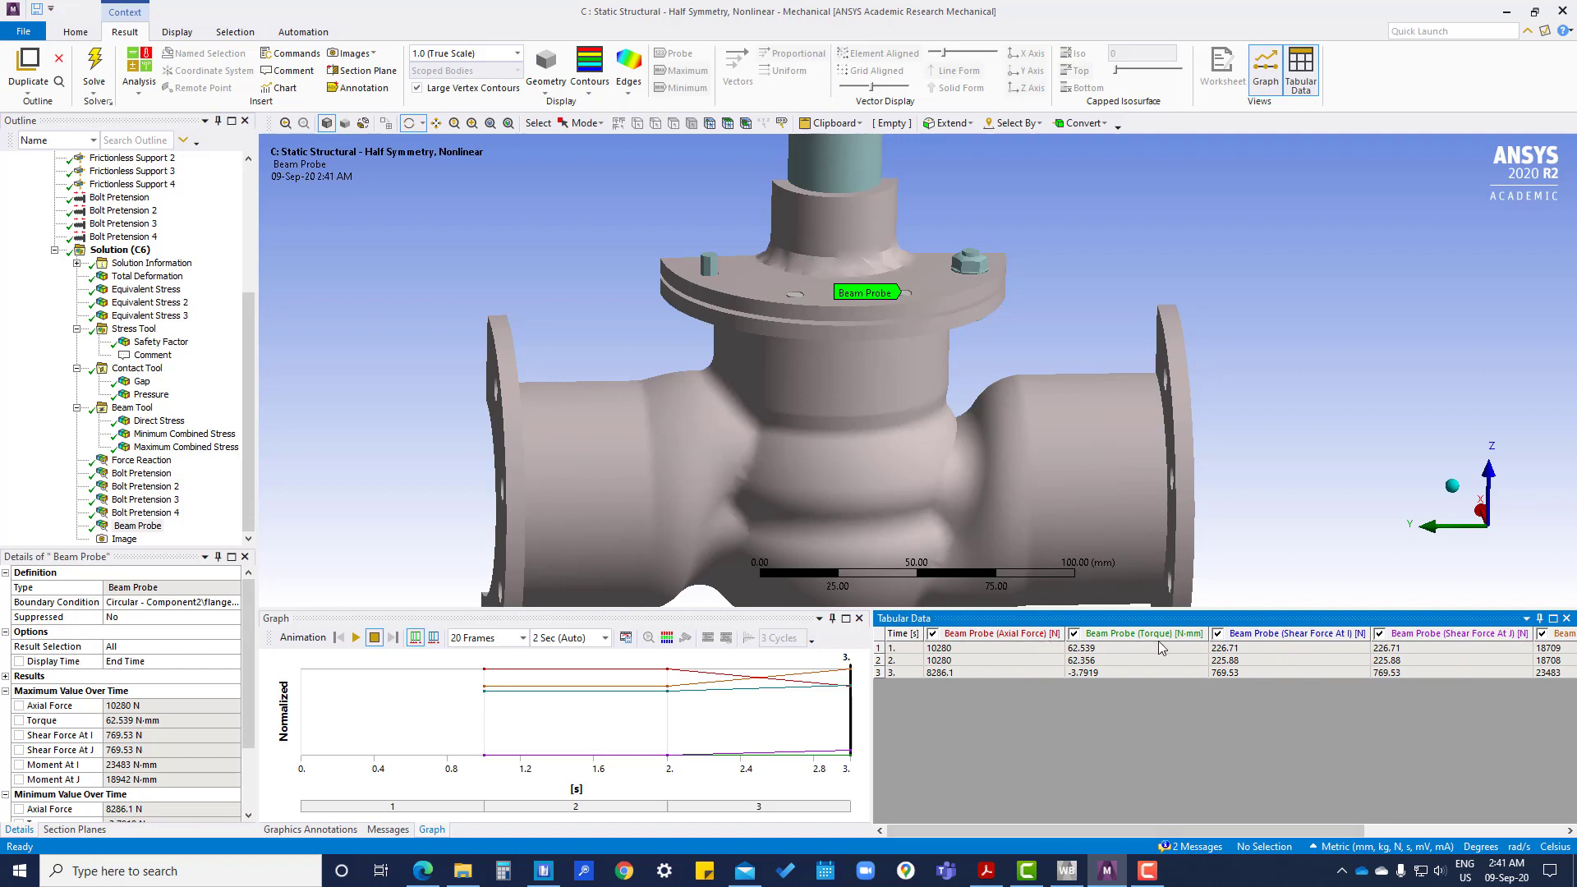
{"action": "left_click", "coordinate": [958, 648]}
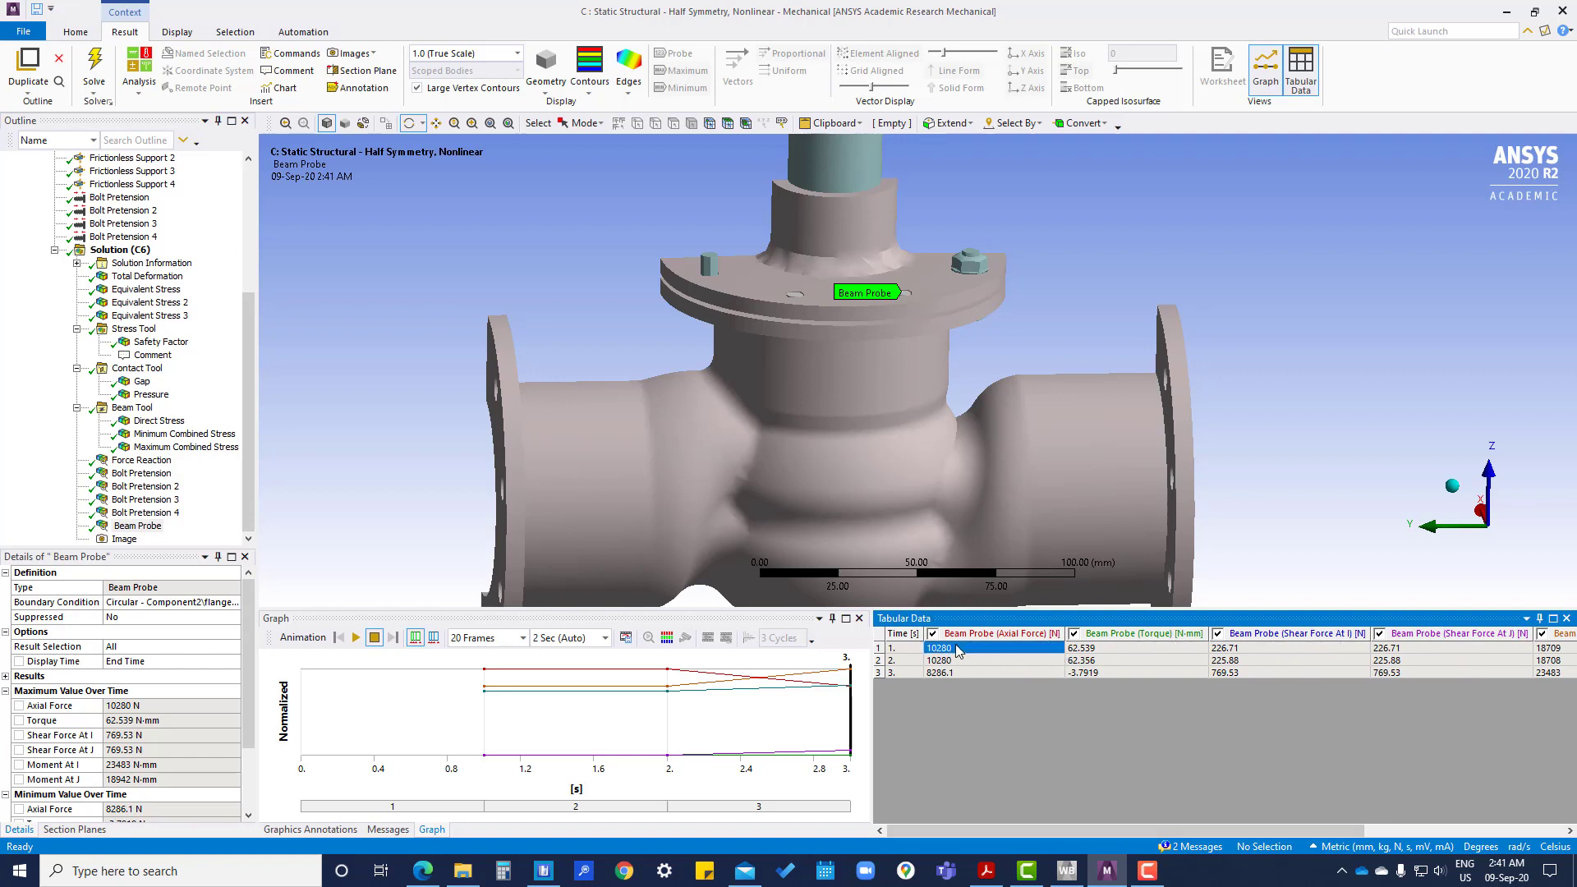
{"action": "right_click", "coordinate": [906, 650]}
{"action": "left_click", "coordinate": [937, 665]}
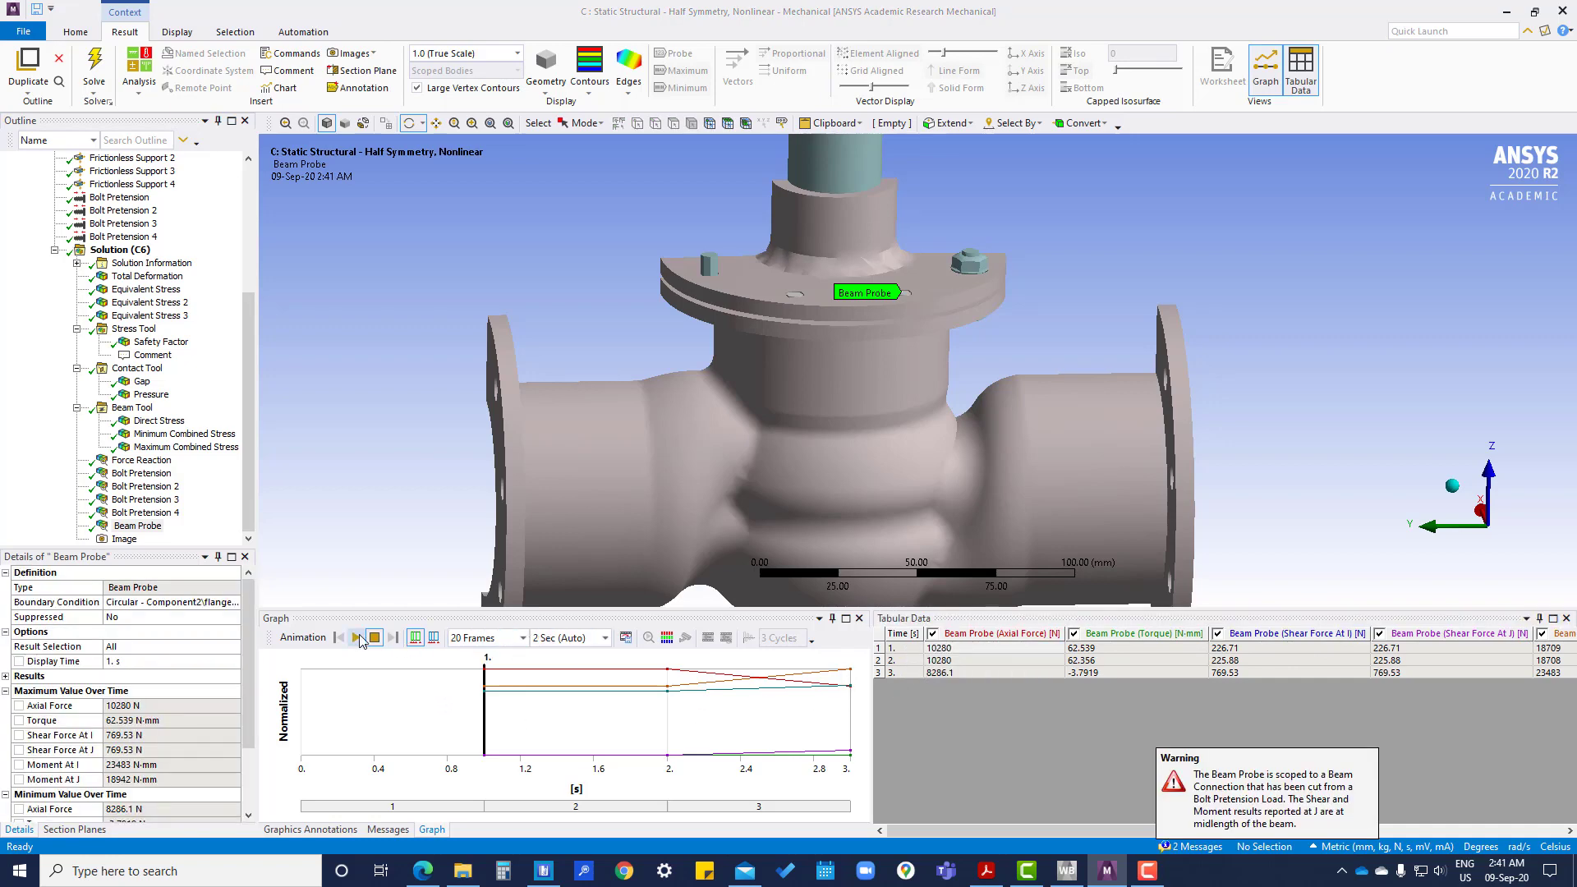
Animate the Beam Probe result at true scale and inspect the bolted flange up close.
{"action": "left_click", "coordinate": [358, 638]}
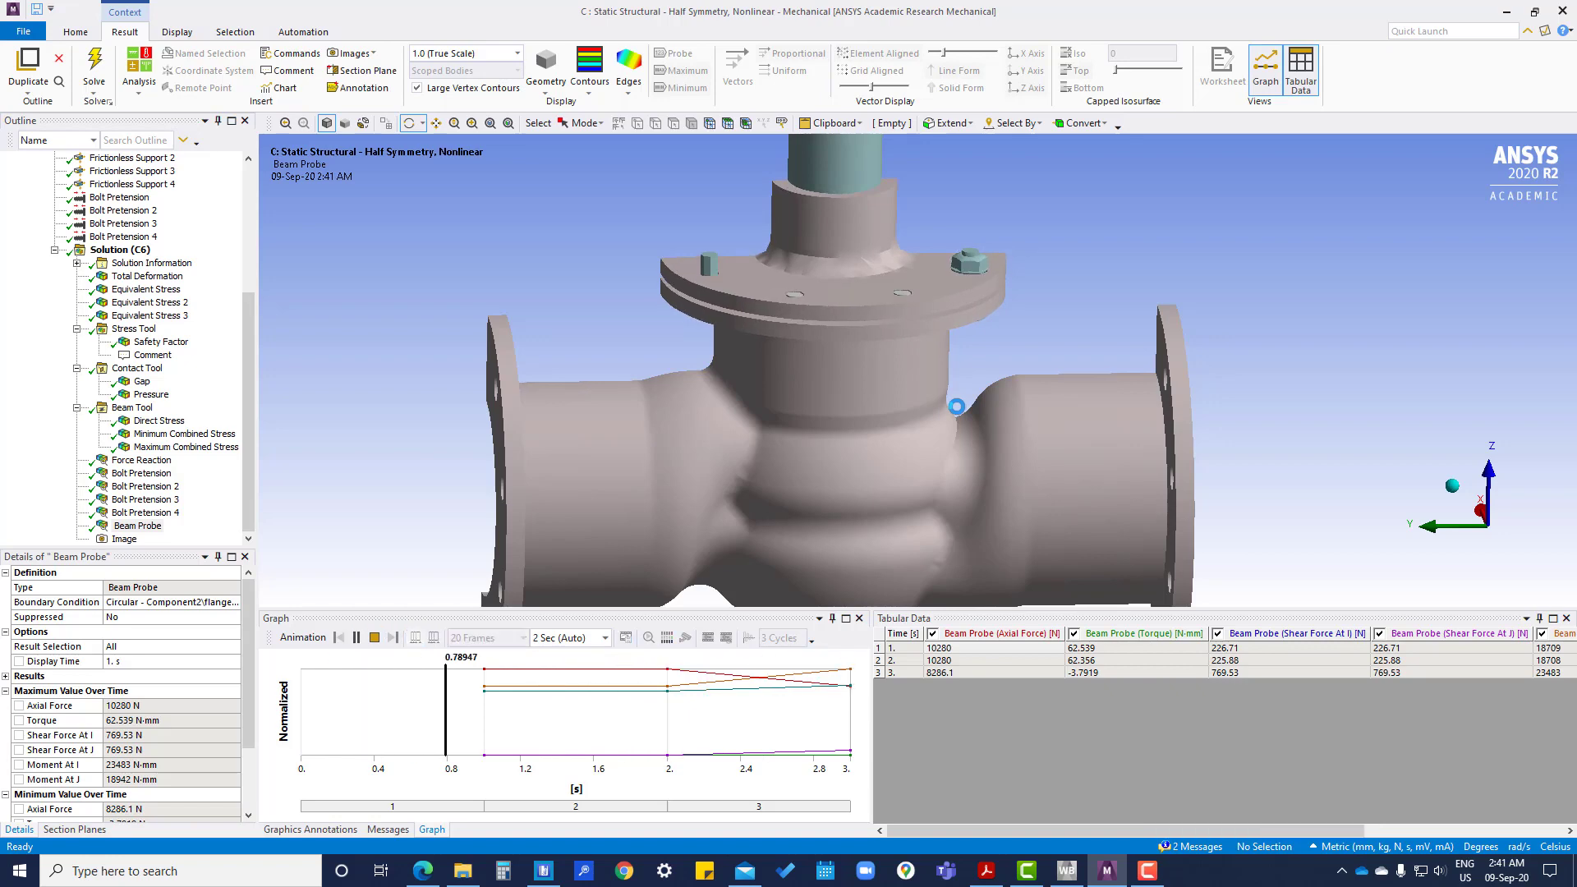
{"action": "mouse_move", "coordinate": [956, 405]}
{"action": "left_mouse_down"}
{"action": "mouse_move", "coordinate": [816, 370]}
{"action": "mouse_move", "coordinate": [958, 352]}
{"action": "mouse_move", "coordinate": [795, 377]}
{"action": "mouse_move", "coordinate": [715, 415]}
{"action": "mouse_move", "coordinate": [886, 307]}
{"action": "mouse_move", "coordinate": [841, 377]}
{"action": "mouse_move", "coordinate": [859, 393]}
{"action": "left_mouse_up"}
{"action": "scroll", "coordinate": [885, 306], "scroll_direction": "up", "scroll_amount": 5}
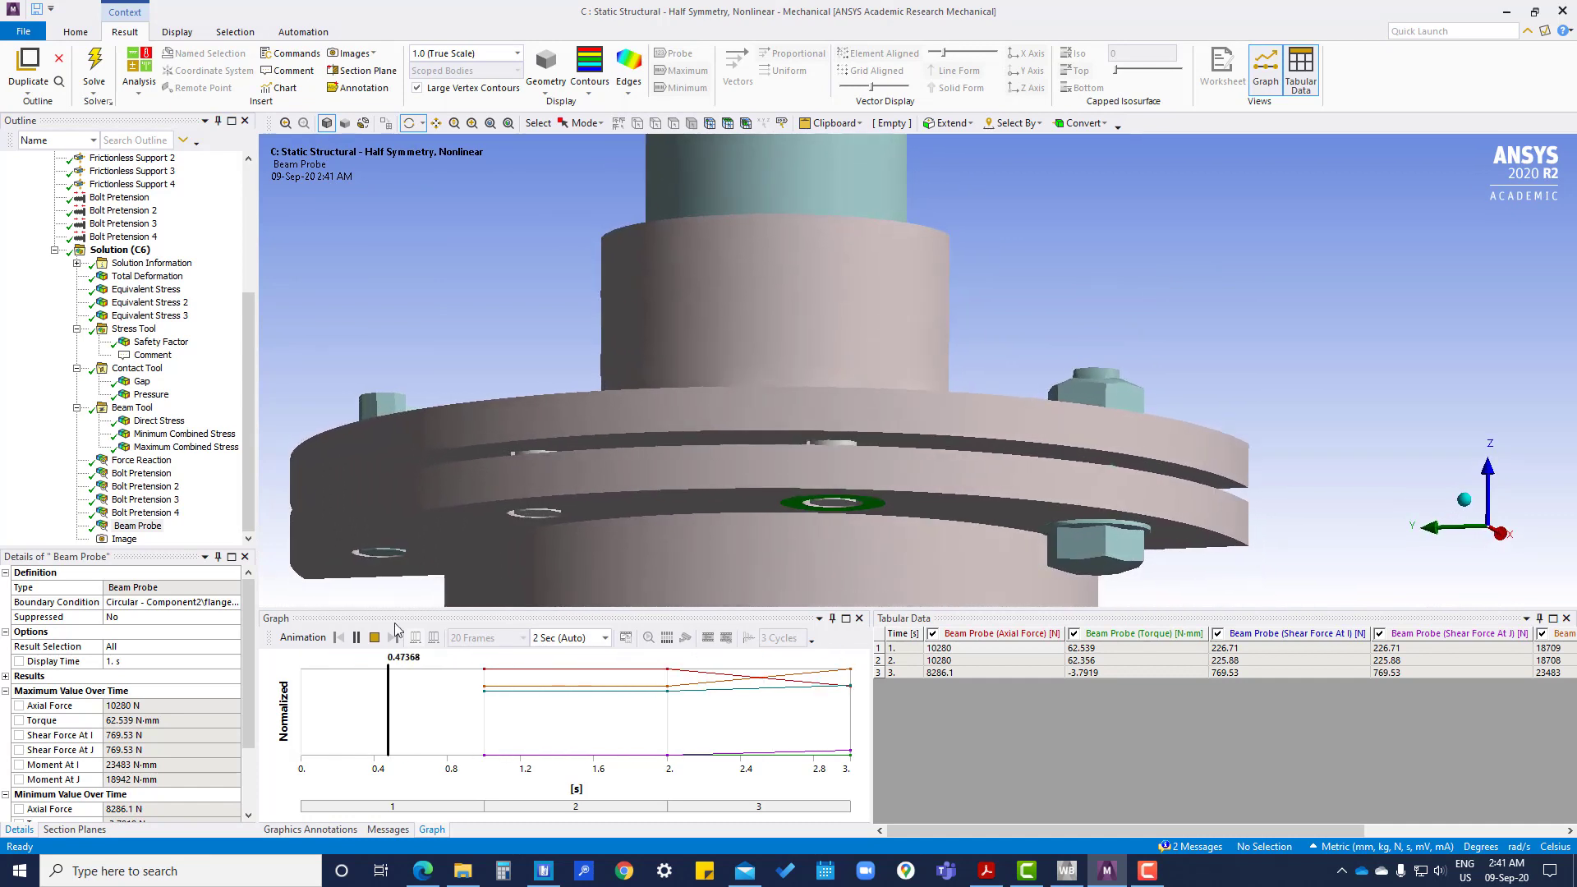
Set the Beam Probe's deformation scale to 0.5x Auto, animate the flange deformation and stop the animation.
{"action": "left_click", "coordinate": [137, 527]}
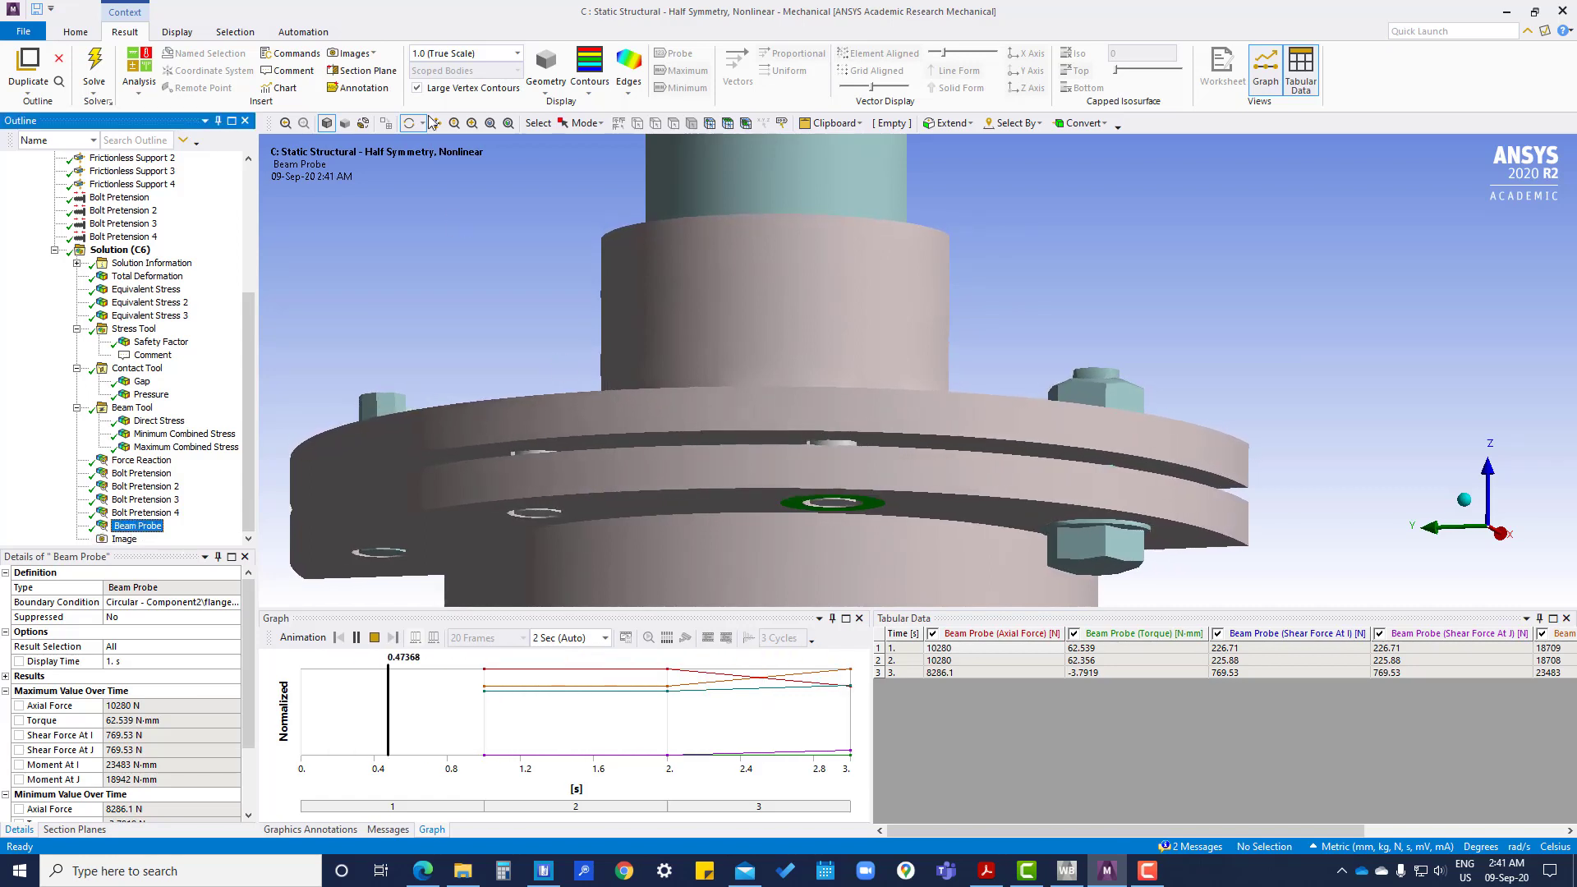
{"action": "left_click", "coordinate": [493, 53]}
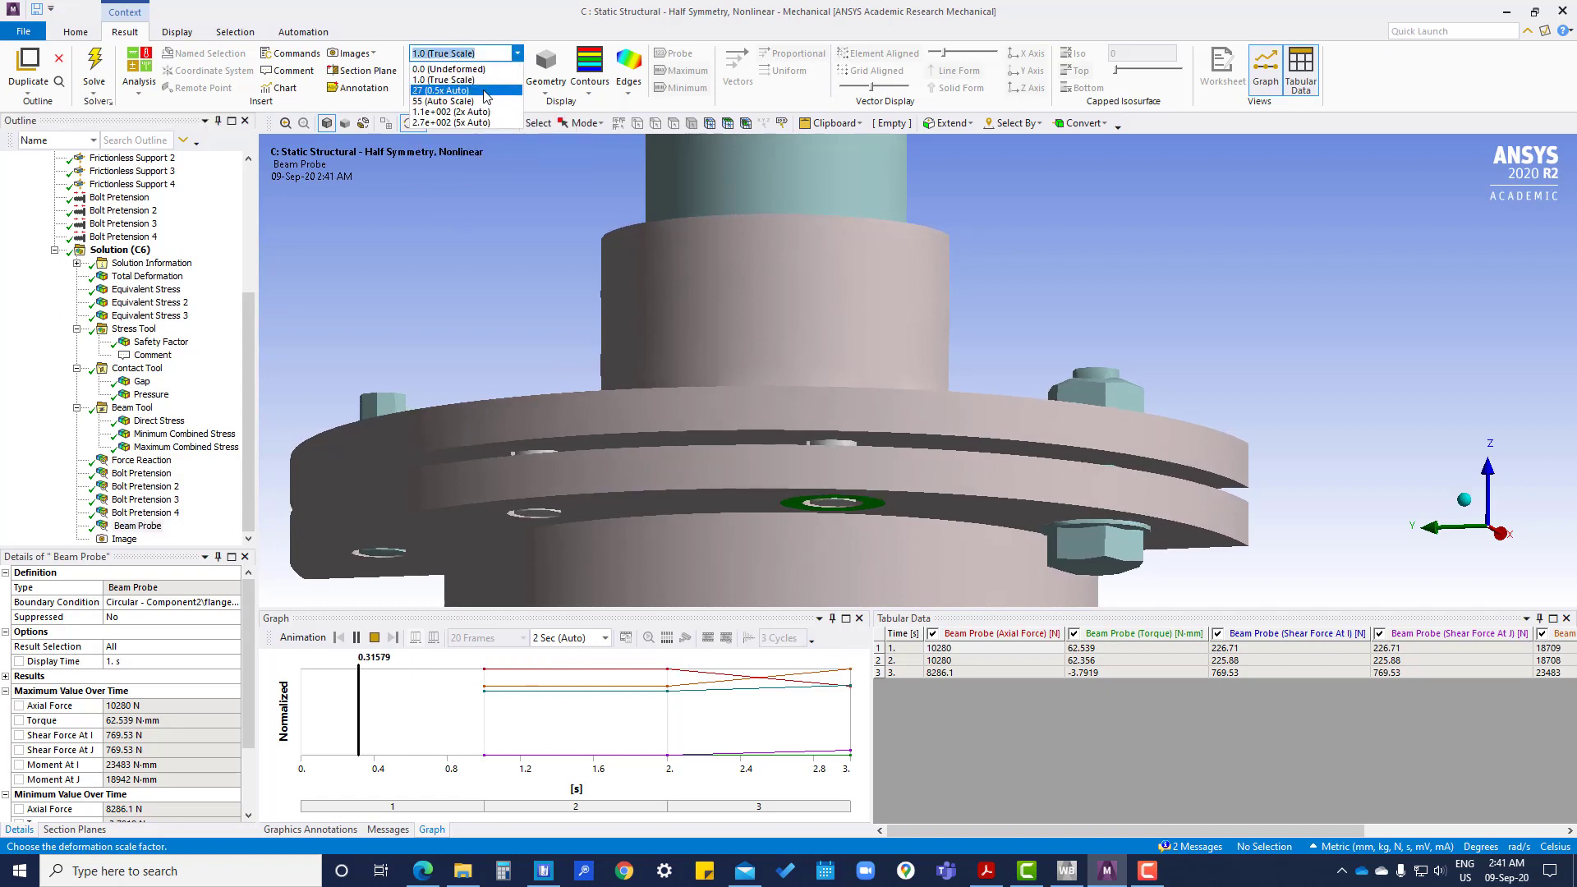
{"action": "left_click", "coordinate": [485, 92]}
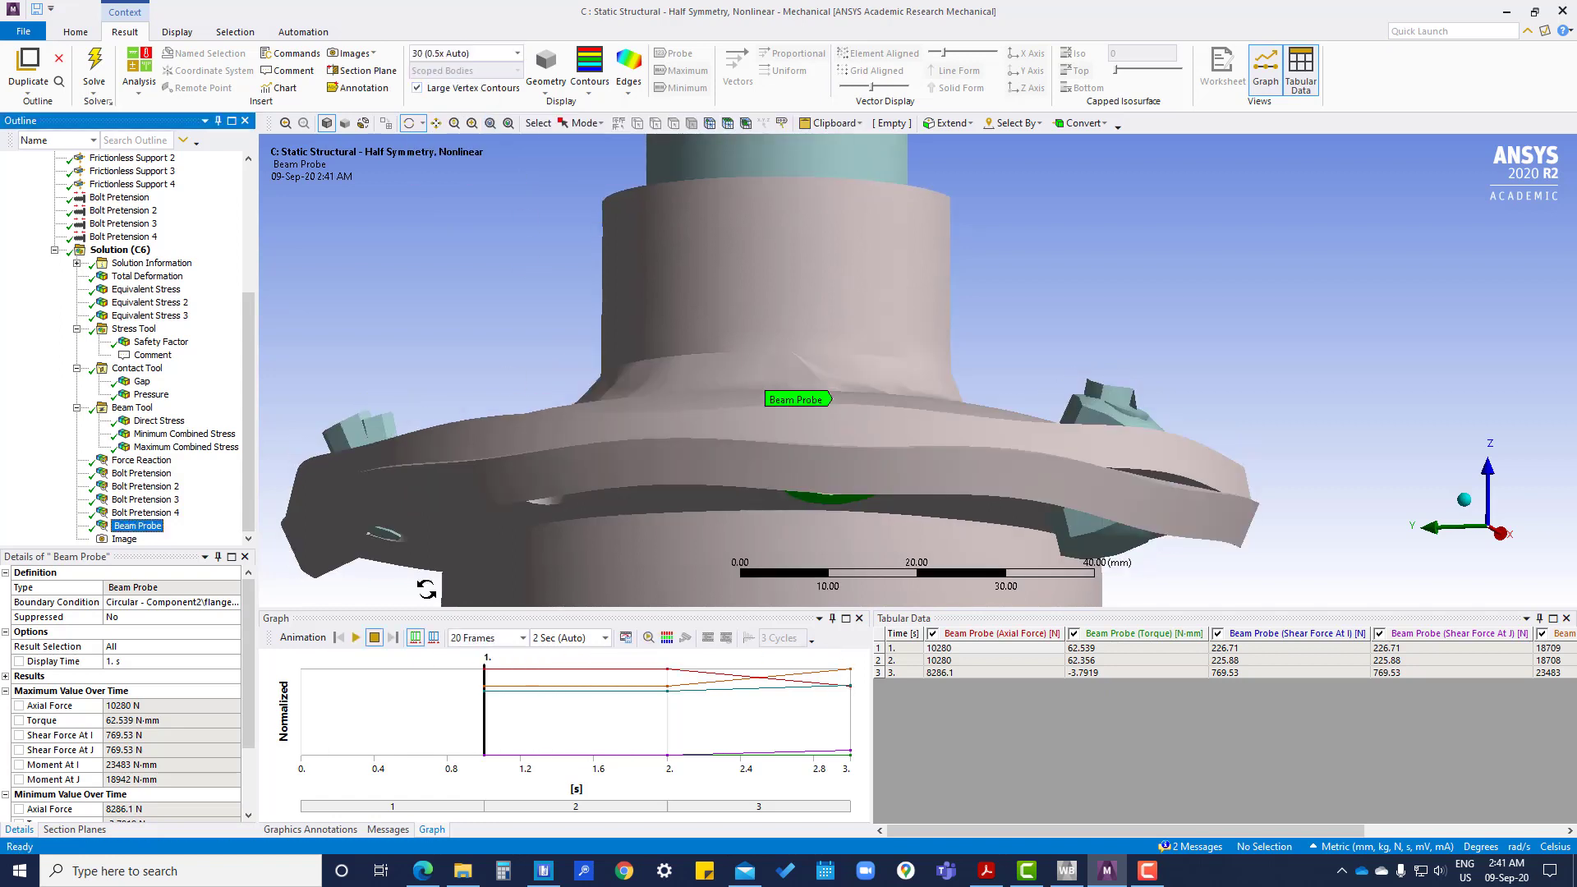
{"action": "left_click", "coordinate": [358, 638]}
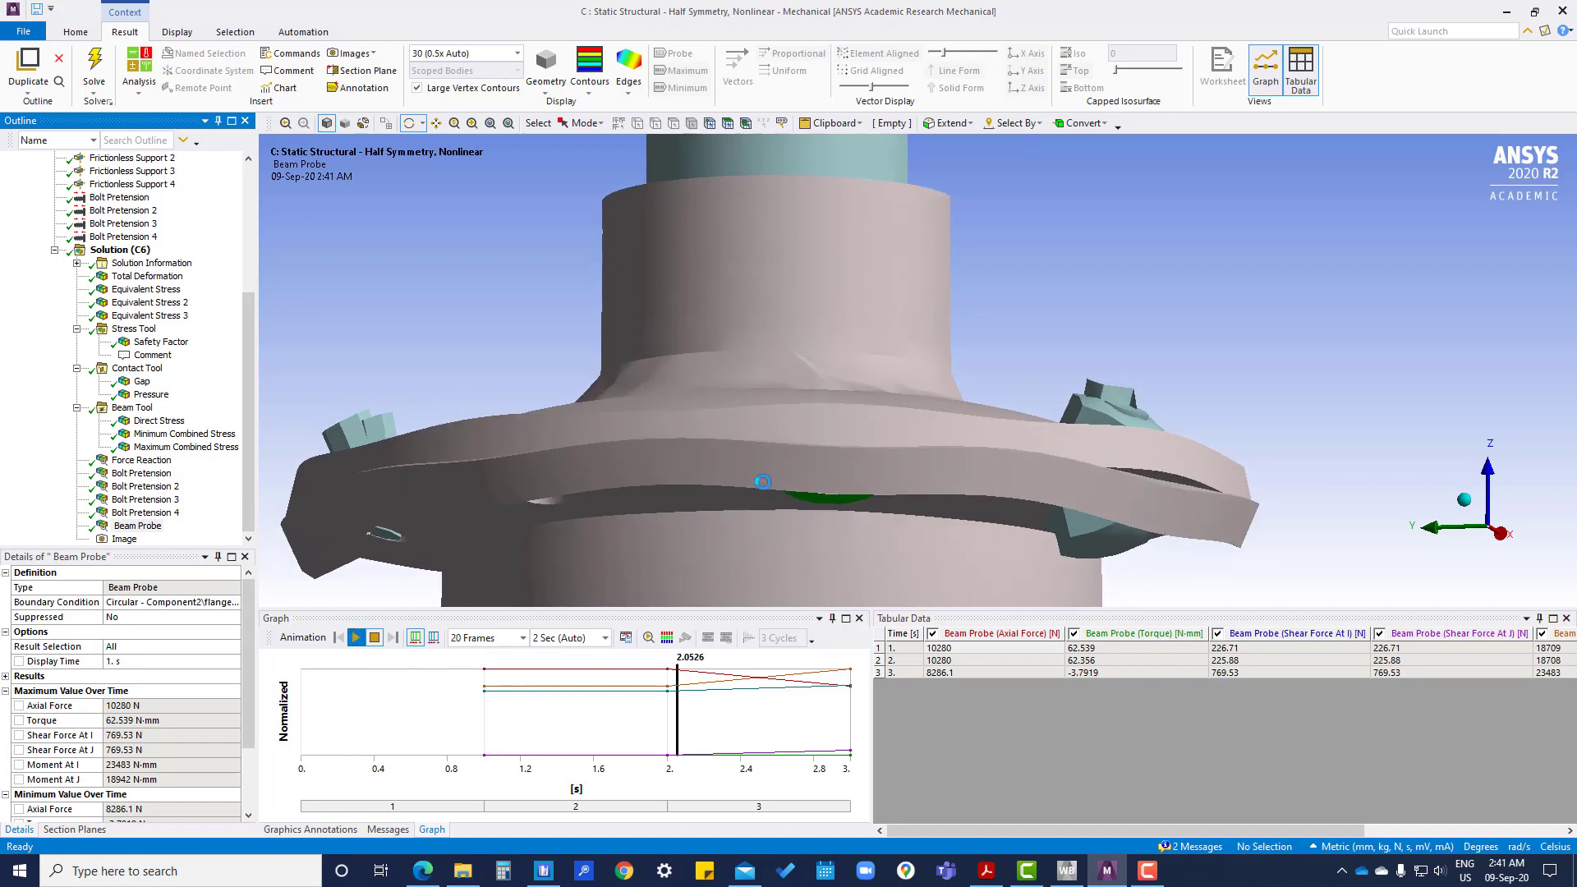
{"action": "middle_click_drag", "start_coordinate": [797, 402], "coordinate": [884, 448]}
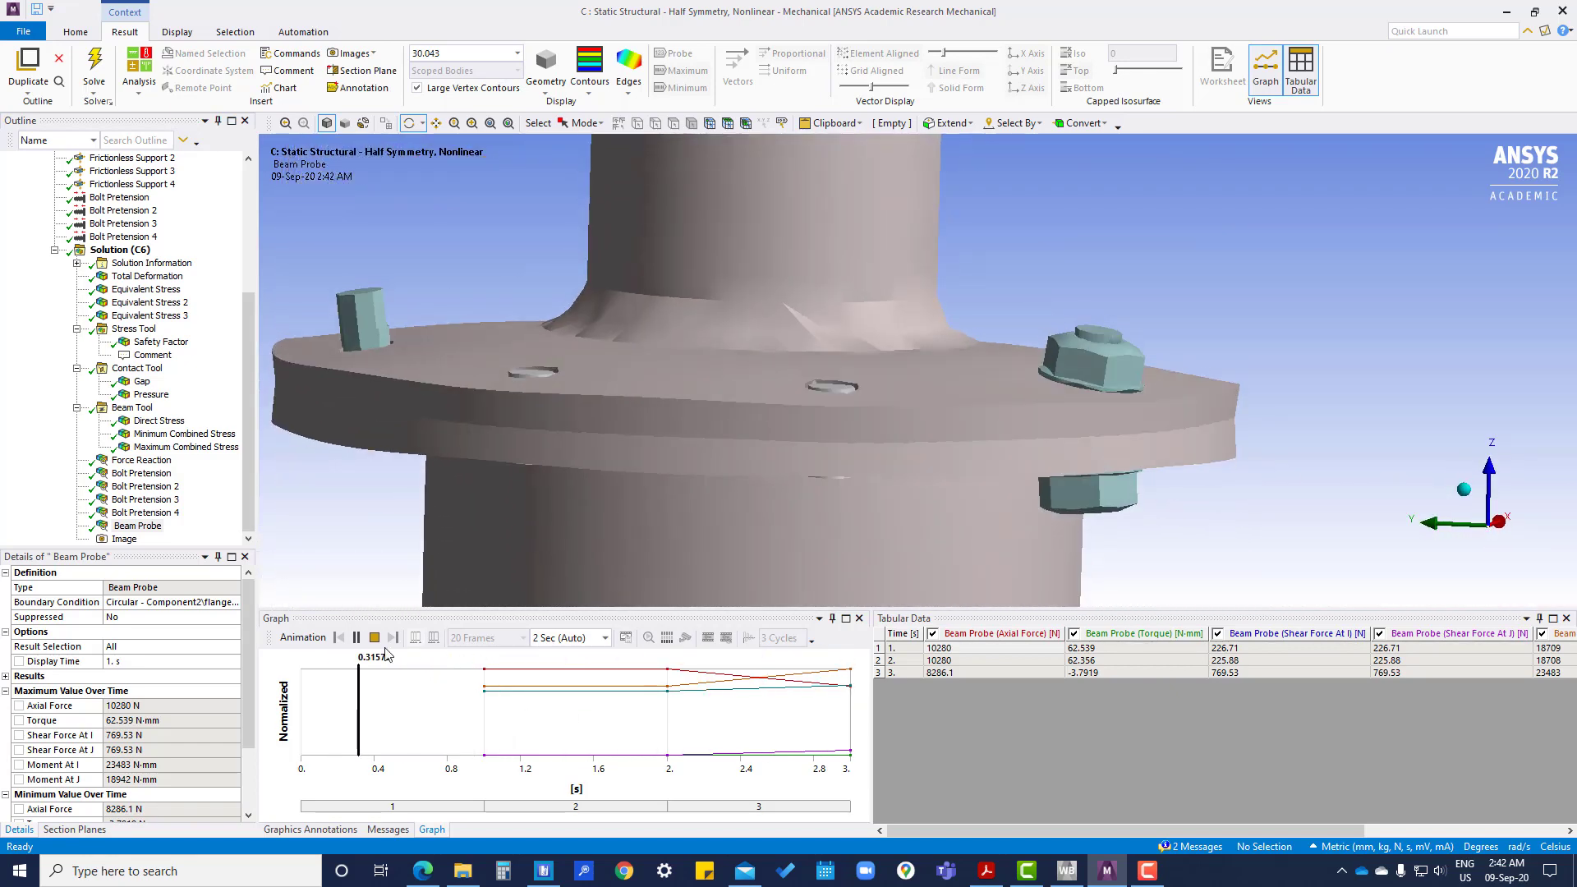
{"action": "left_click", "coordinate": [373, 642]}
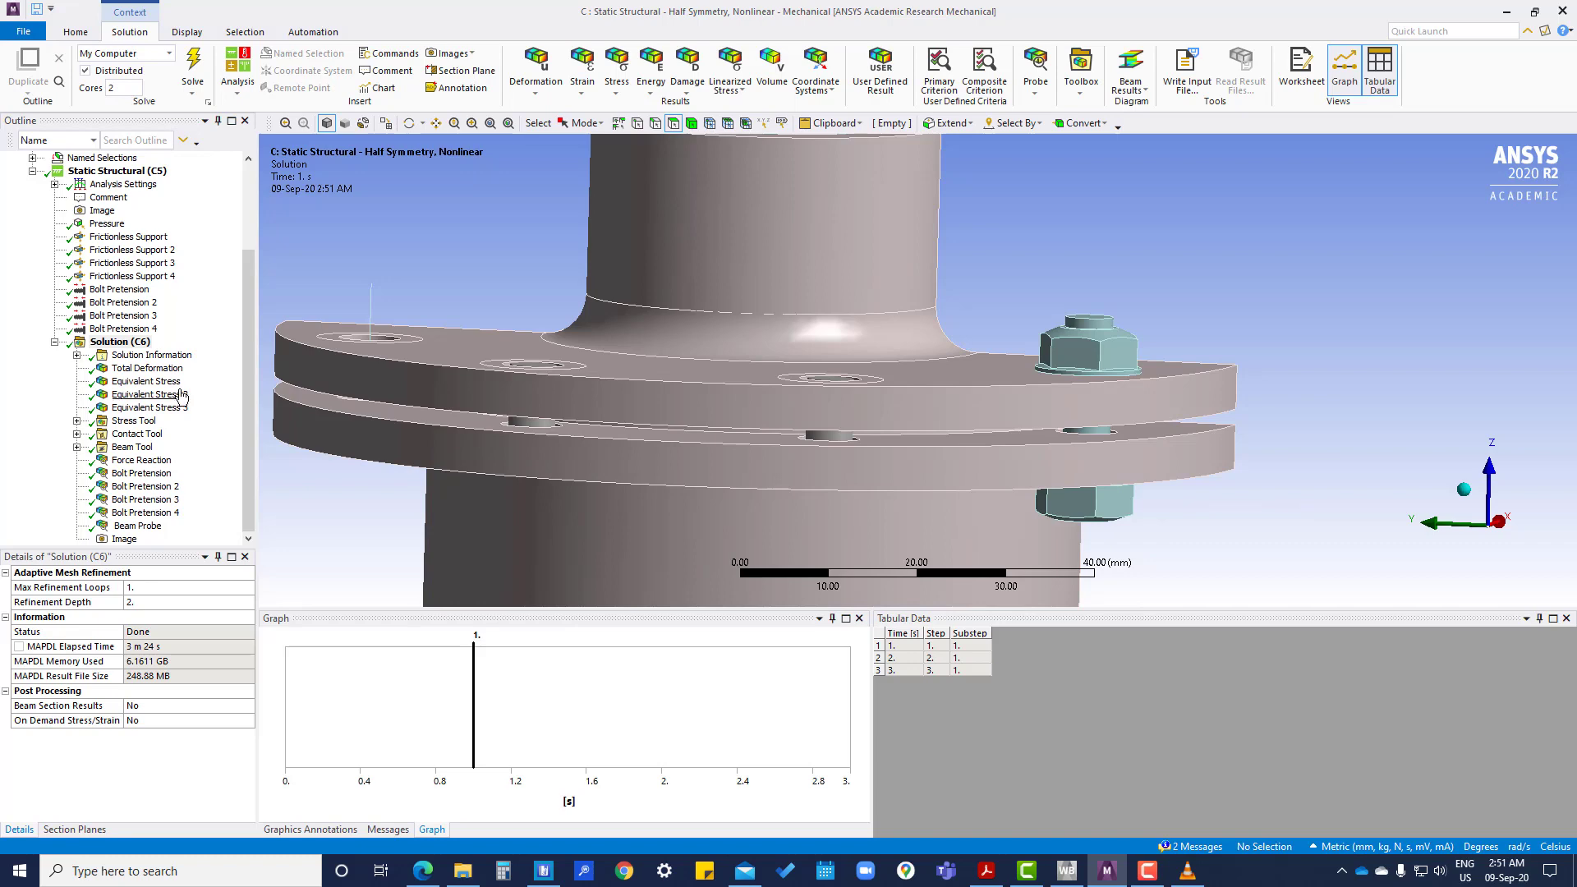
Display the Solution Information on the geometry and examine the constraint equations around the flange's bolt holes.
{"action": "left_click", "coordinate": [168, 356]}
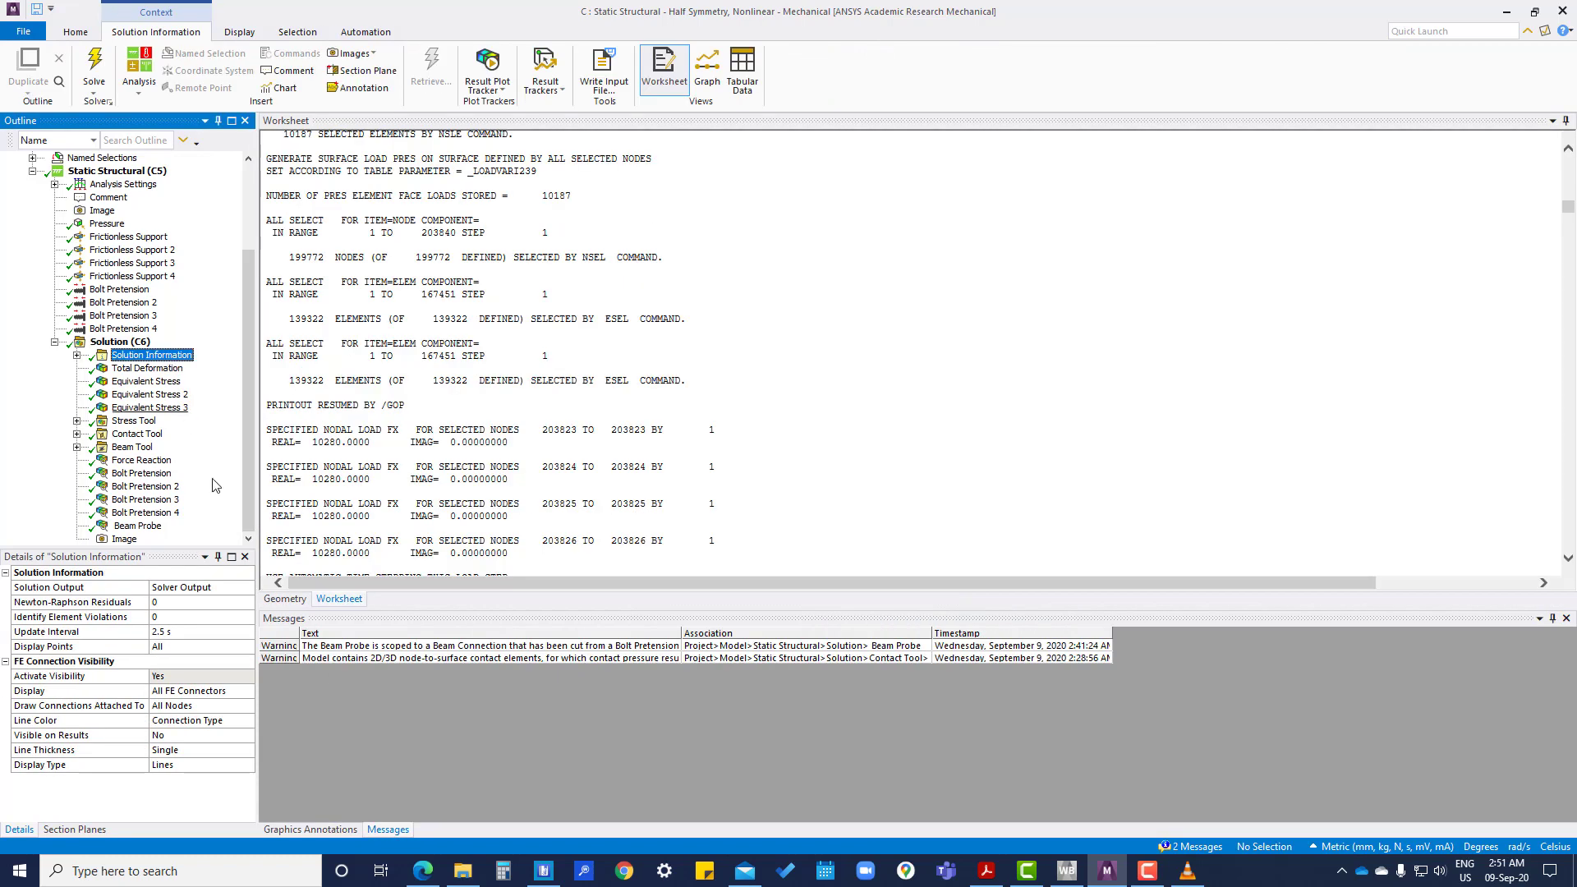
{"action": "left_click", "coordinate": [285, 598]}
{"action": "middle_click_drag", "start_coordinate": [911, 460], "coordinate": [772, 403]}
{"action": "middle_click_drag", "start_coordinate": [608, 399], "coordinate": [605, 352]}
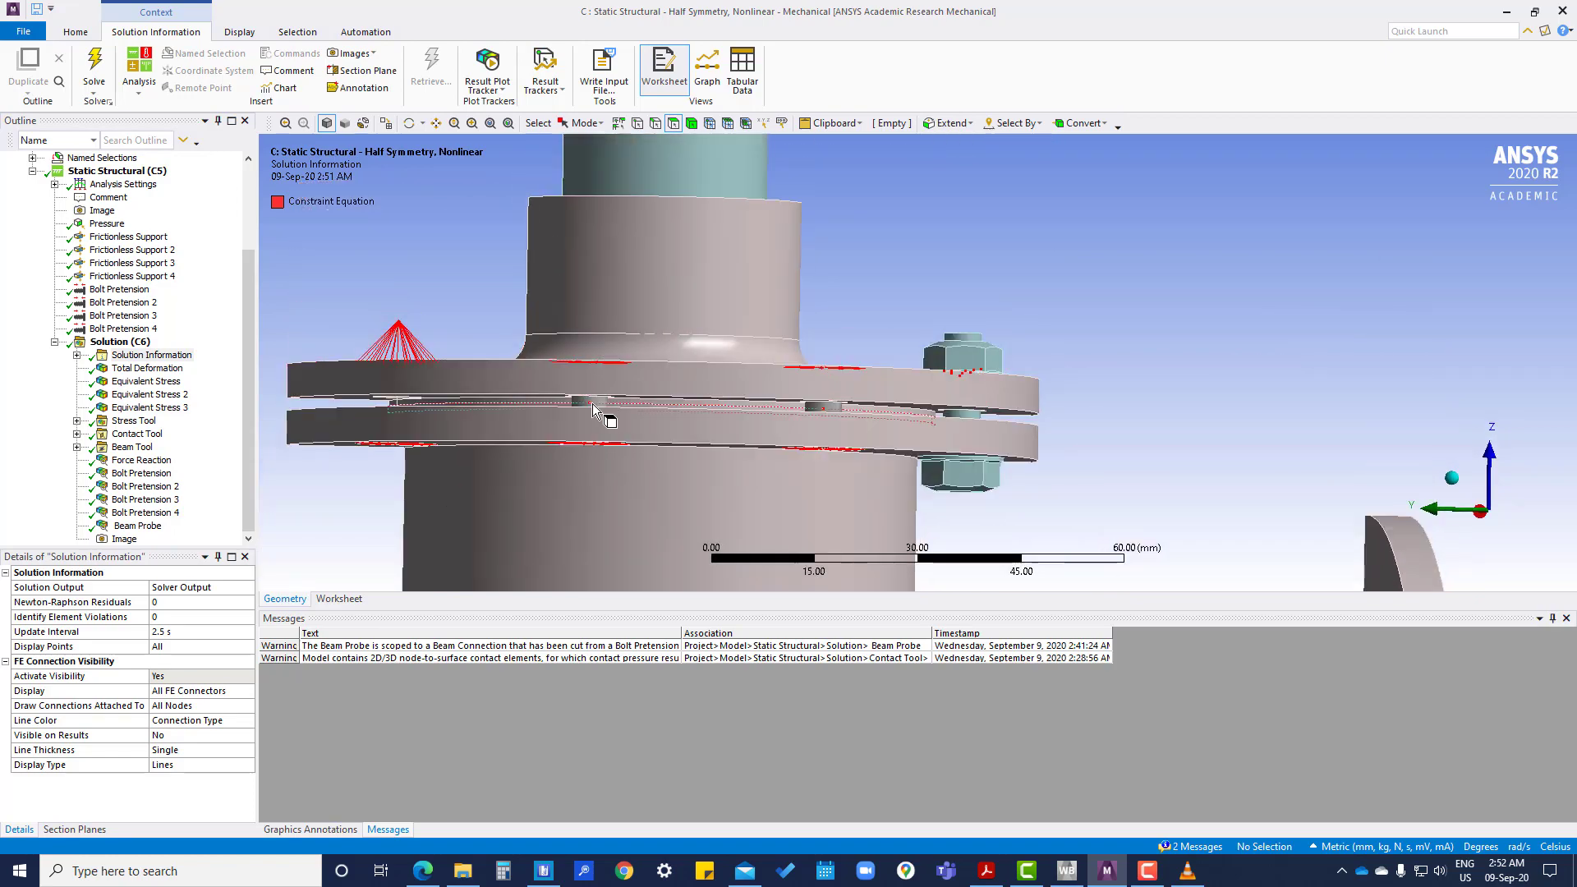
{"action": "middle_click_drag", "start_coordinate": [834, 406], "coordinate": [988, 452]}
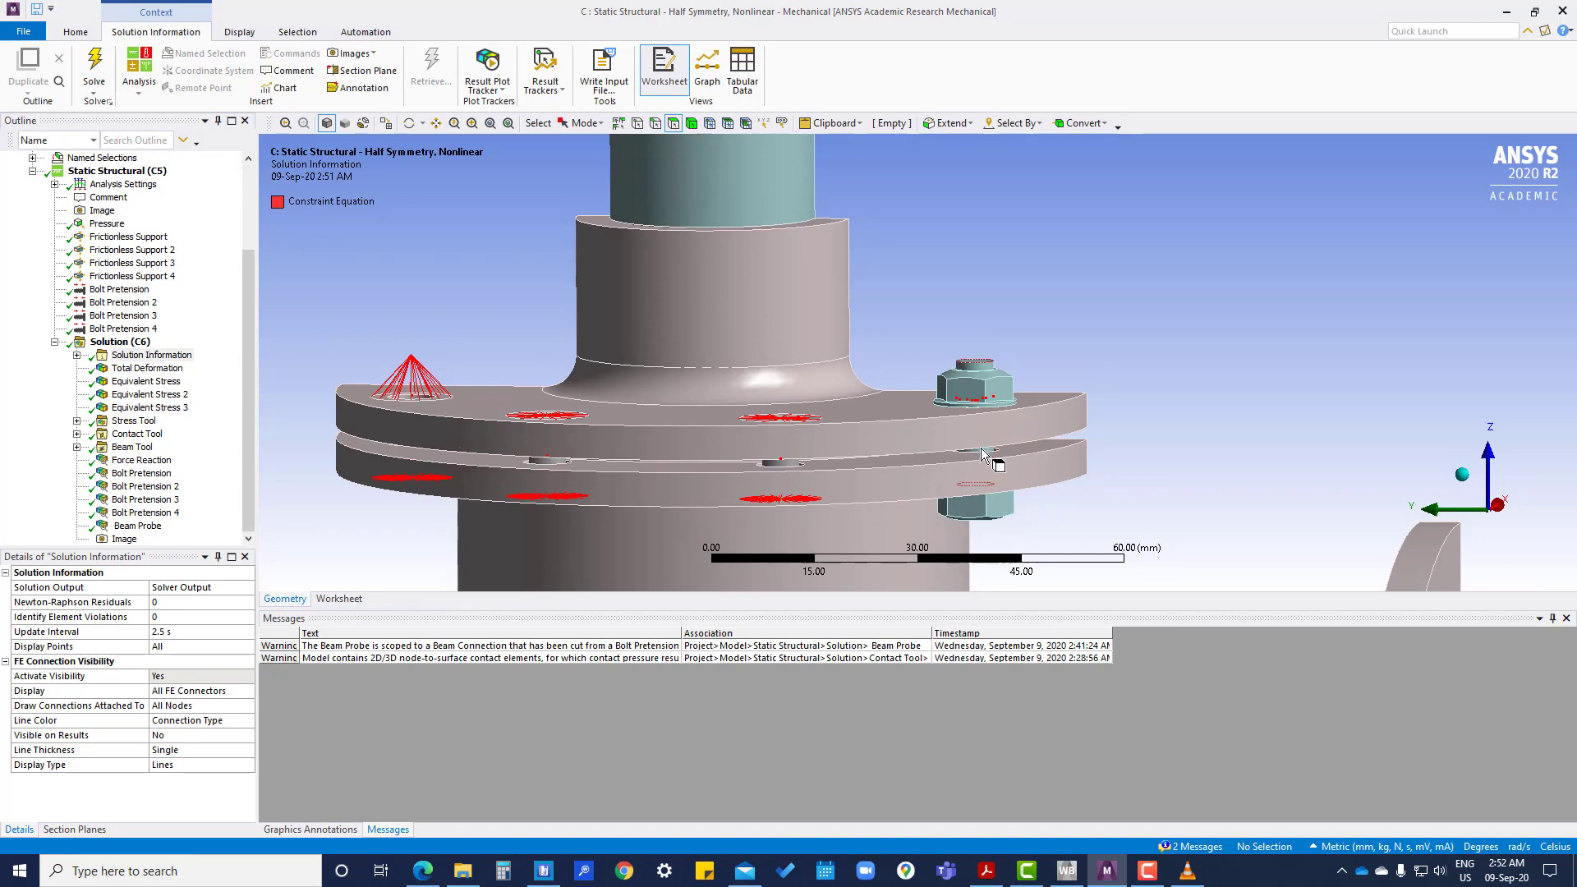
{"action": "scroll", "coordinate": [973, 476], "scroll_direction": "down", "scroll_amount": 2}
{"action": "mouse_move", "coordinate": [972, 476]}
{"action": "middle_mouse_down"}
{"action": "mouse_move", "coordinate": [984, 464]}
{"action": "mouse_move", "coordinate": [978, 479]}
{"action": "middle_mouse_up"}
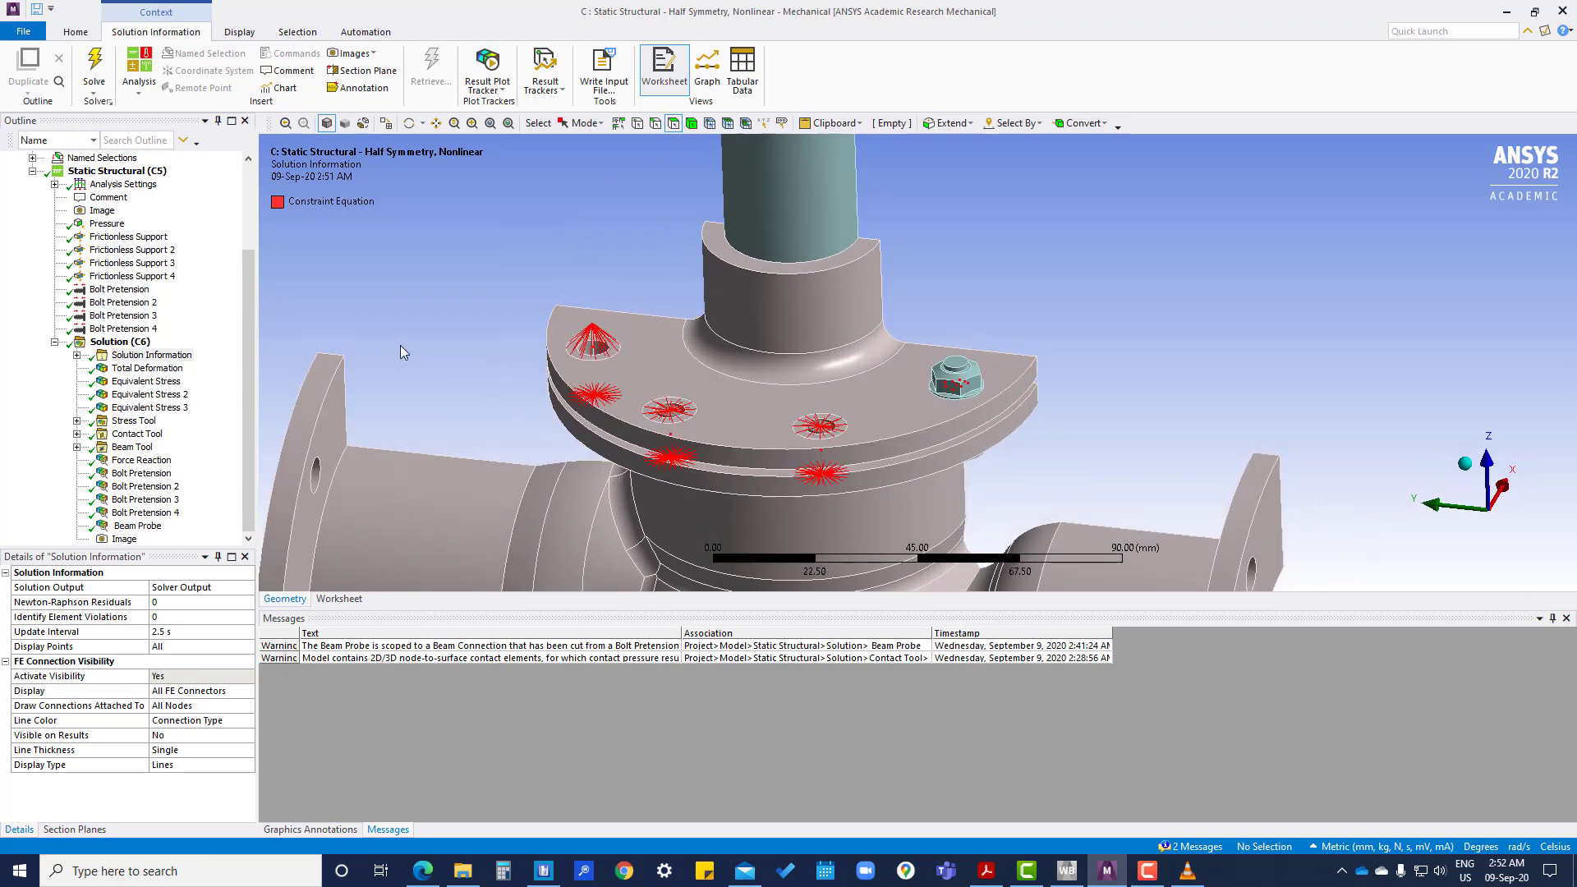
Insert a new coordinate system under the model's Coordinate Systems.
{"action": "scroll", "coordinate": [107, 225], "scroll_direction": "up", "scroll_amount": 3}
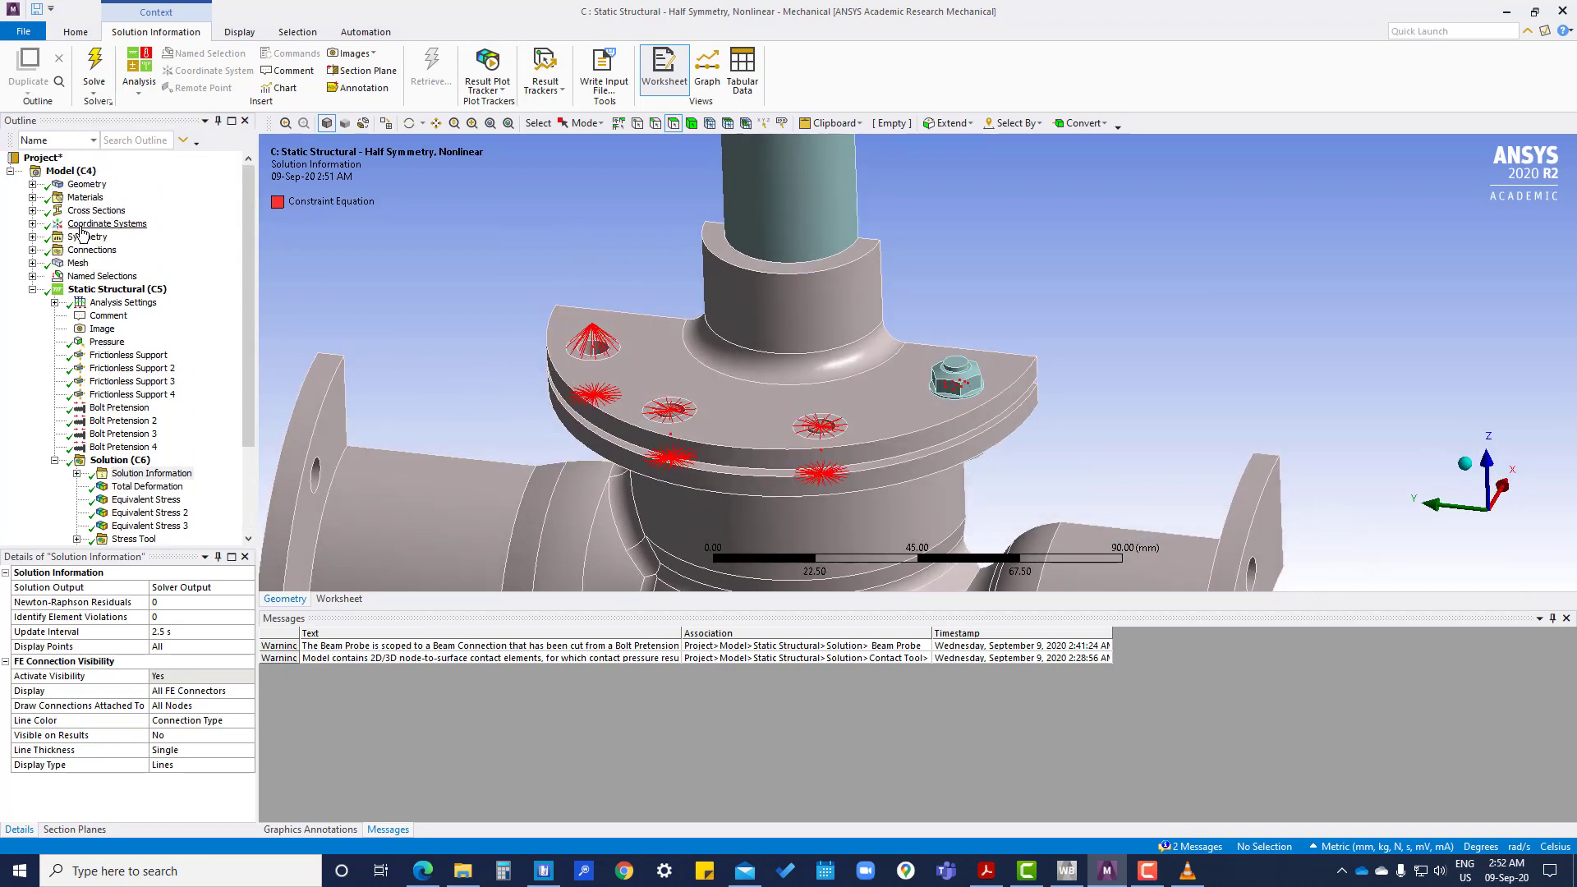
{"action": "left_click", "coordinate": [33, 225]}
{"action": "left_click", "coordinate": [100, 225]}
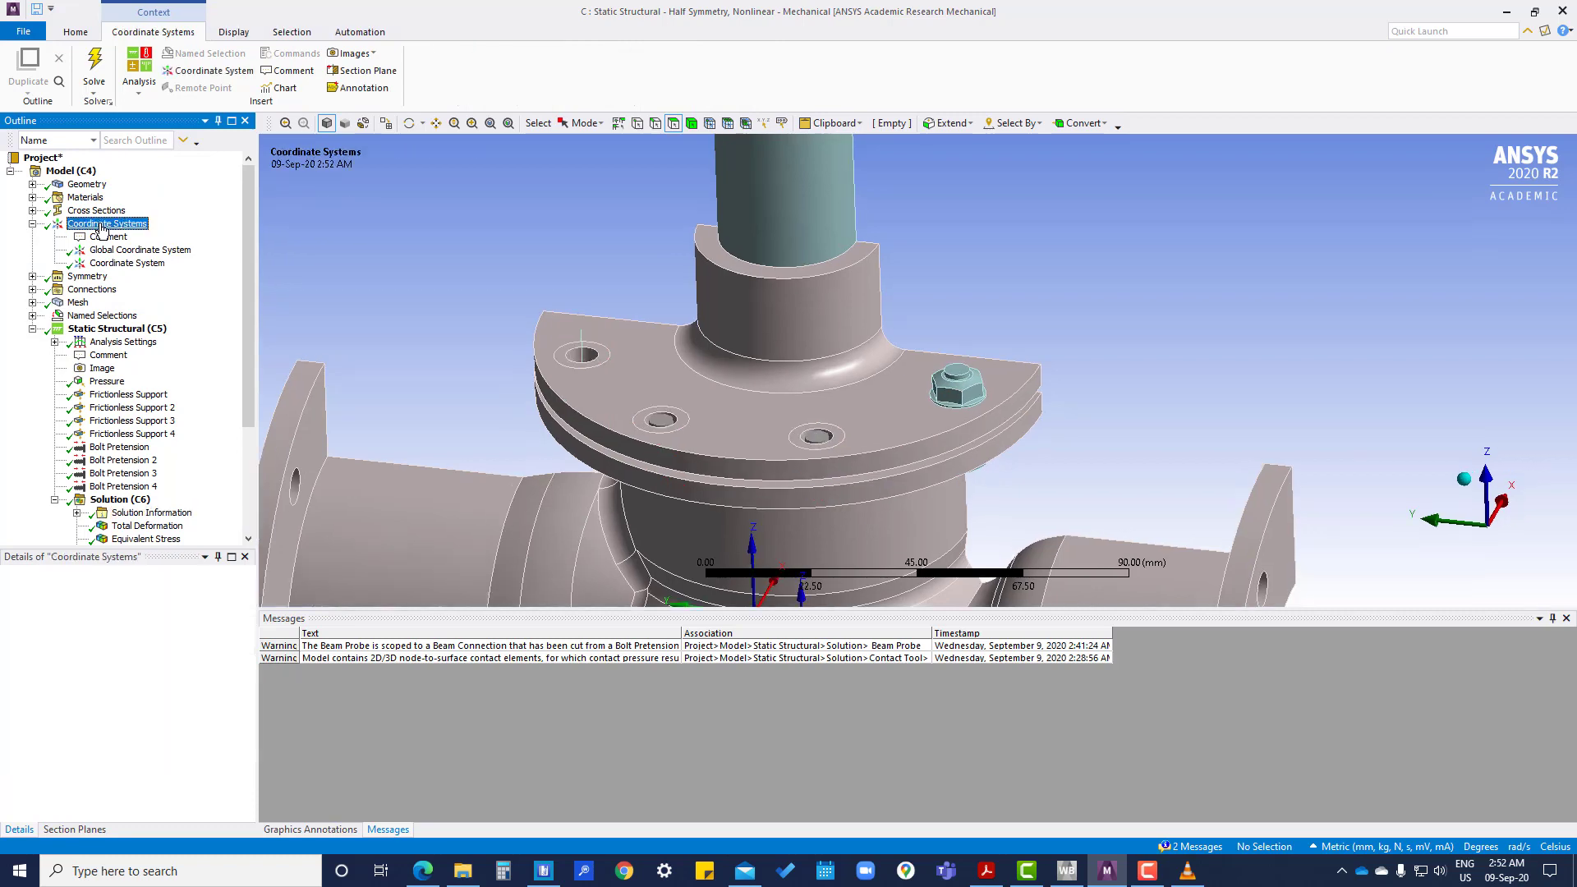
{"action": "right_click", "coordinate": [102, 228]}
{"action": "mouse_move", "coordinate": [148, 233]}
{"action": "left_click", "coordinate": [271, 234]}
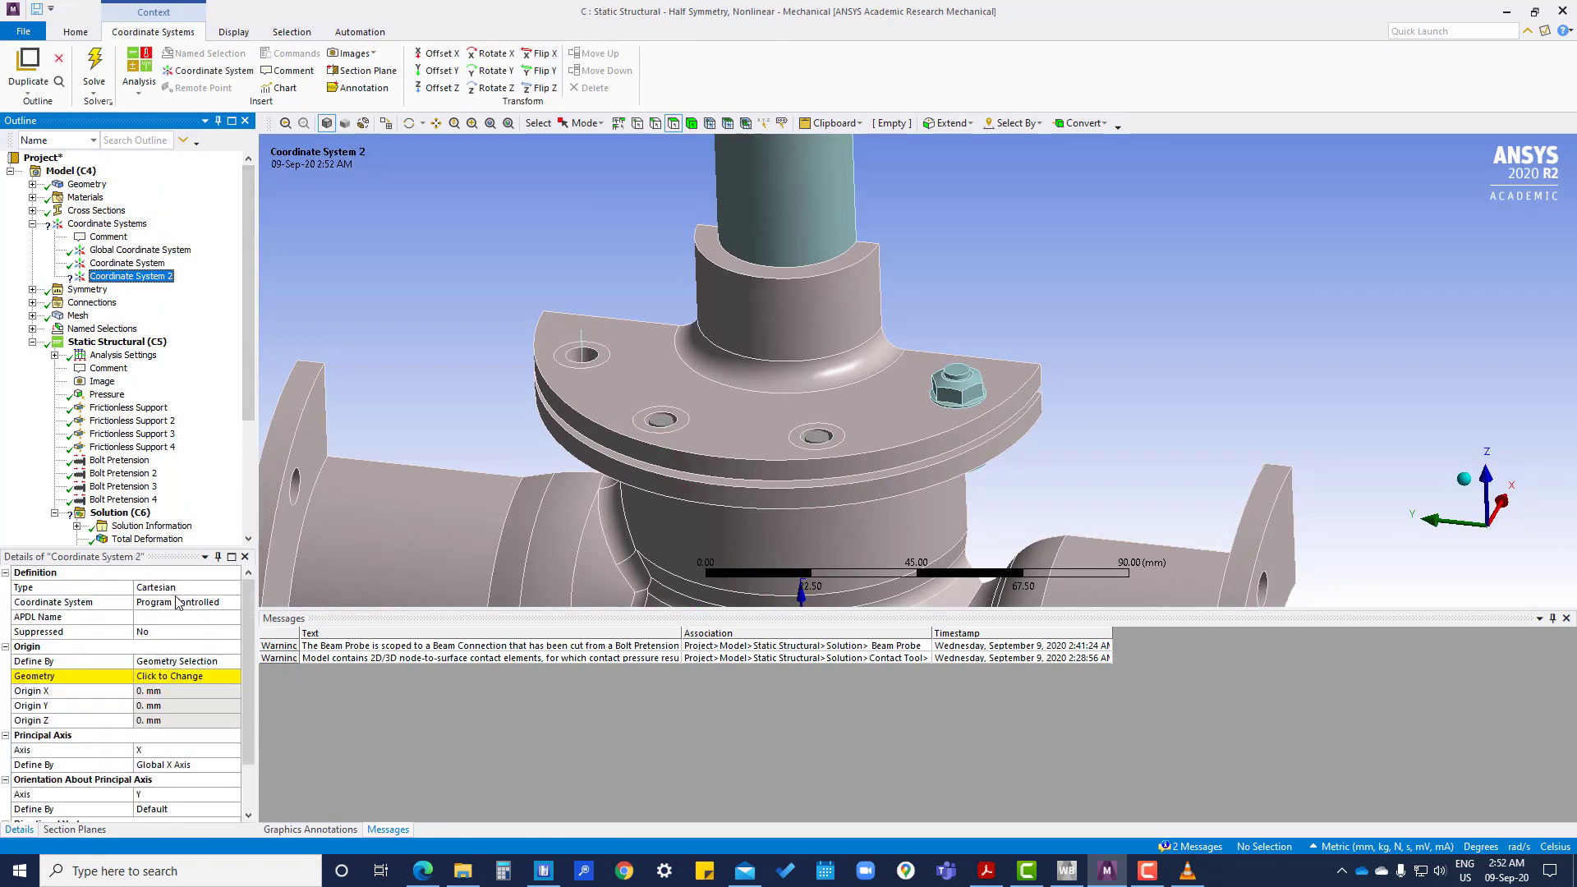
Rename the new coordinate system as Bolt Coordinate System 2.
{"action": "right_click", "coordinate": [141, 287]}
{"action": "left_click", "coordinate": [191, 445]}
{"action": "key", "text": "Home"}
{"action": "type", "text": "Bolt"}
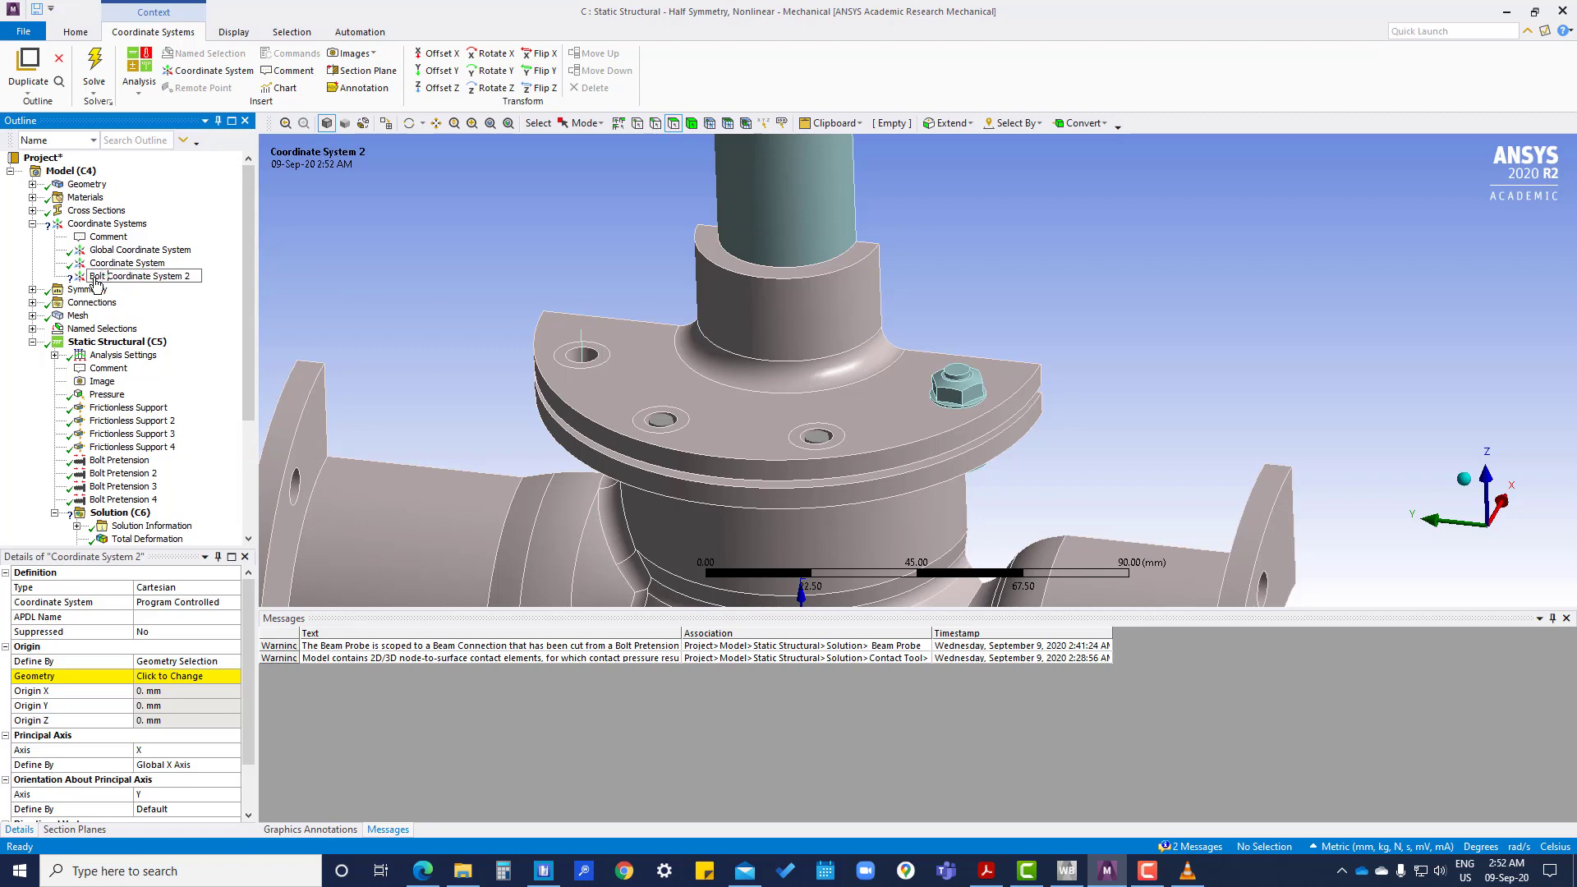
{"action": "key", "text": "Return"}
Set the origin of Bolt Coordinate System 2 from the cylindrical shank face of the solid flange bolt.
{"action": "left_click", "coordinate": [150, 283]}
{"action": "left_click", "coordinate": [156, 676]}
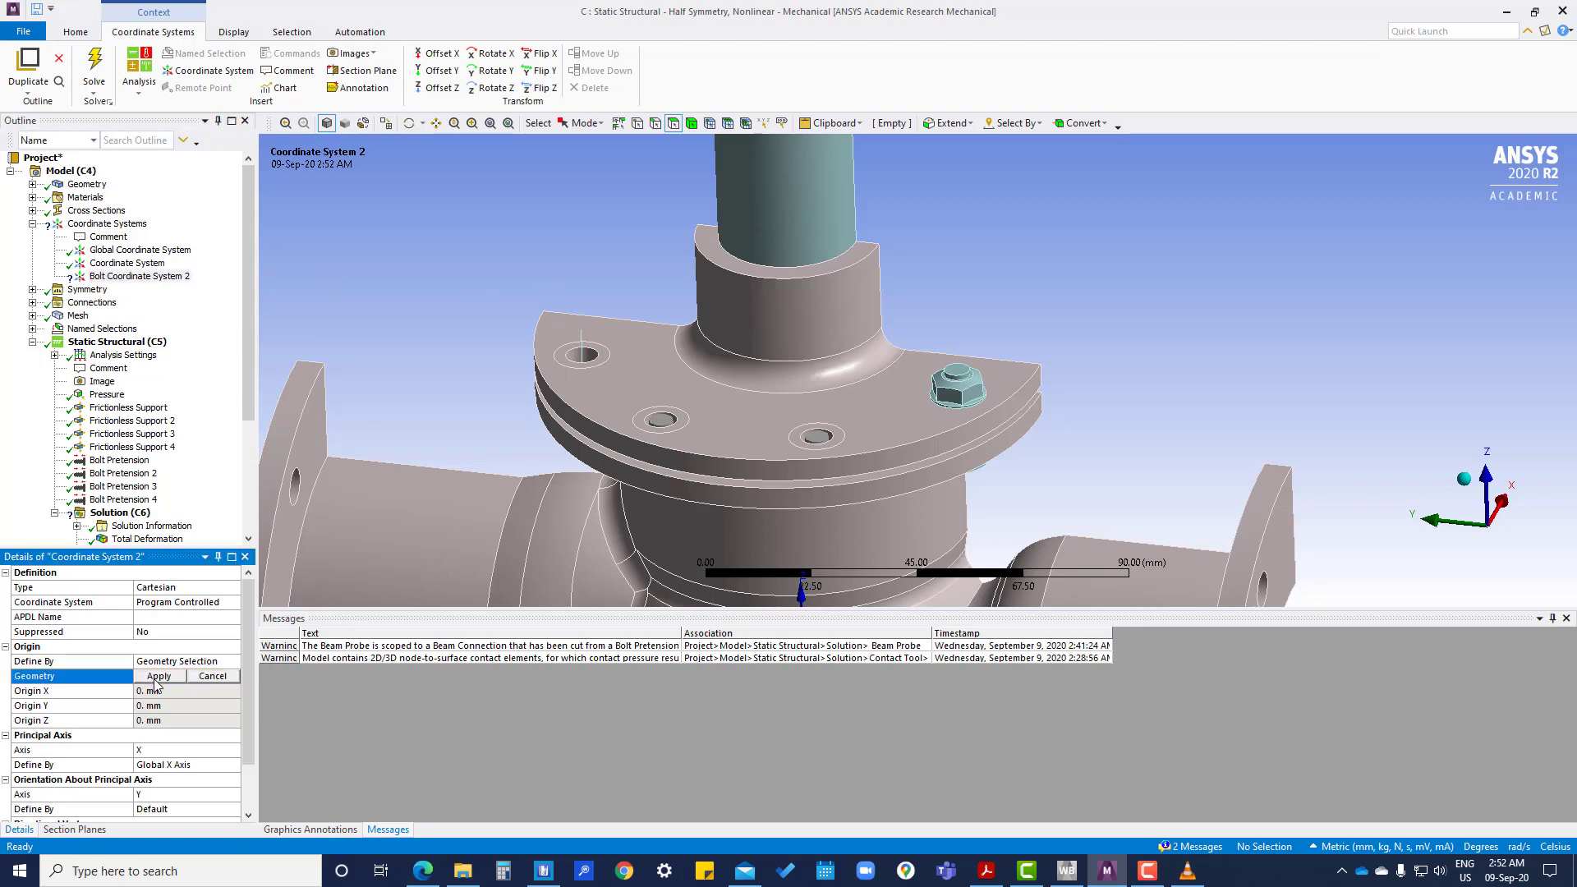
{"action": "scroll", "coordinate": [967, 373], "scroll_direction": "up", "scroll_amount": 5}
{"action": "scroll", "coordinate": [943, 332], "scroll_direction": "up", "scroll_amount": 3}
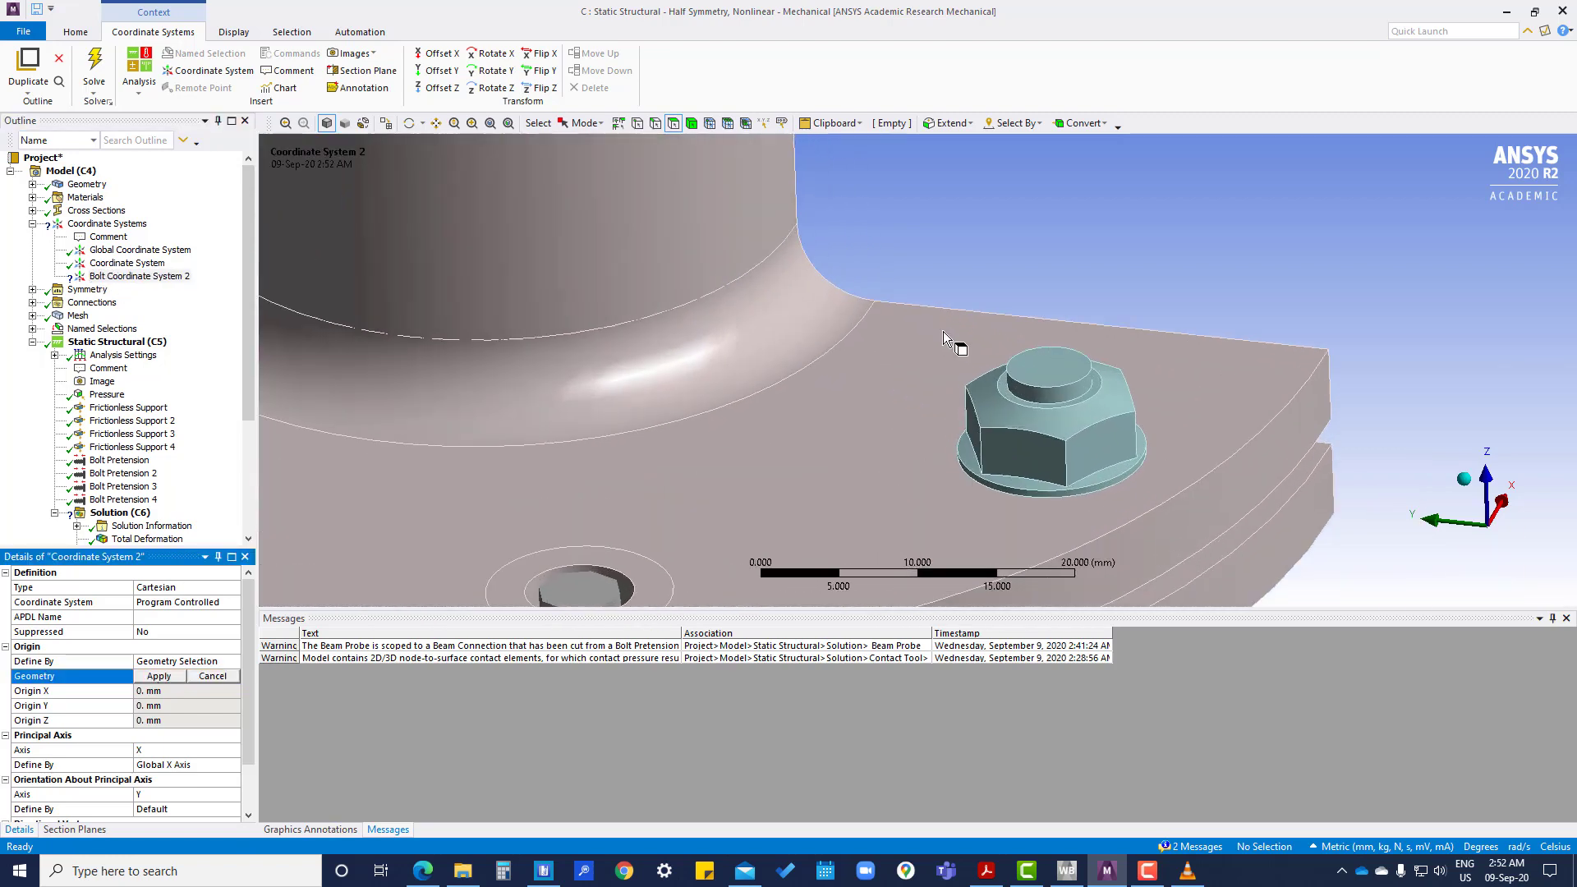
{"action": "scroll", "coordinate": [1061, 387], "scroll_direction": "up", "scroll_amount": 2}
{"action": "left_click", "coordinate": [1066, 399]}
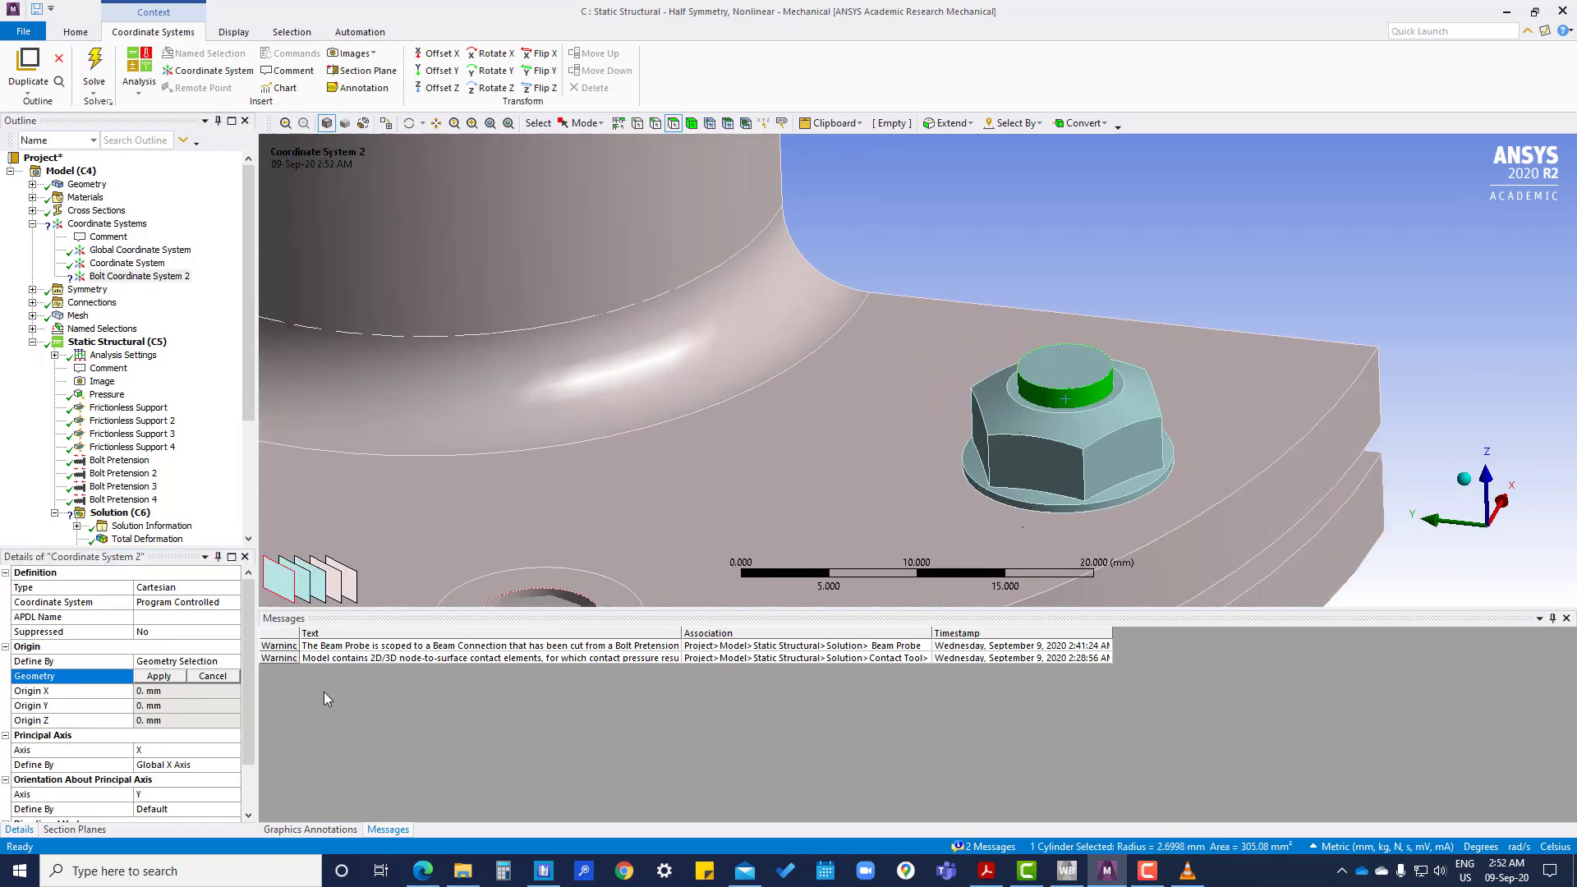
{"action": "left_click", "coordinate": [161, 676]}
{"action": "scroll", "coordinate": [1027, 447], "scroll_direction": "down", "scroll_amount": 5}
{"action": "middle_click_drag", "start_coordinate": [979, 483], "coordinate": [936, 419]}
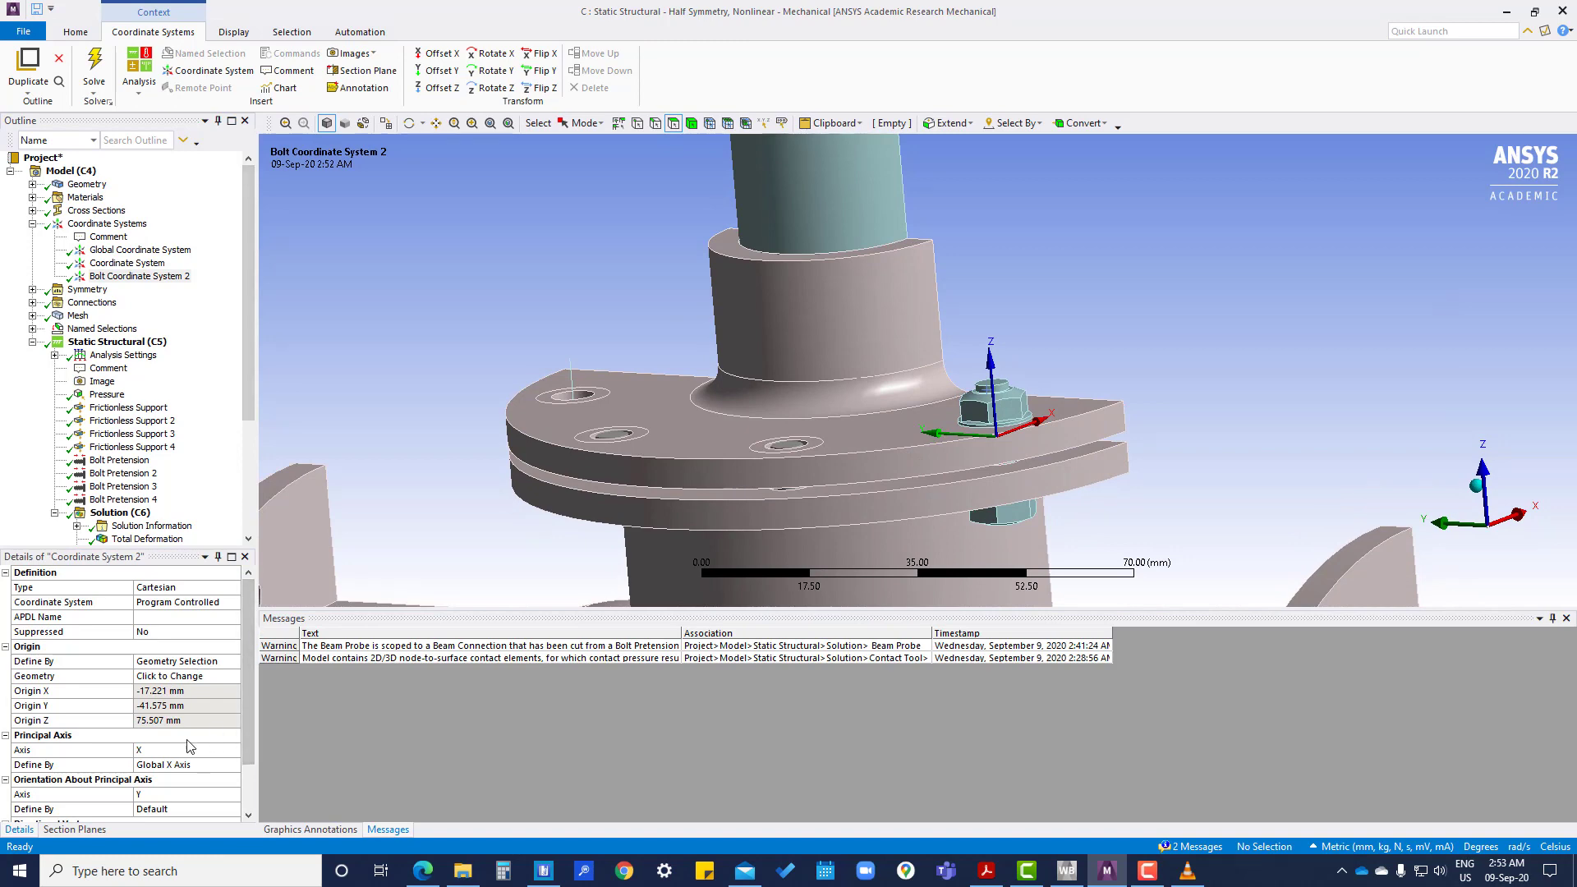
Define the bolt coordinate system's origin by Global Coordinates and set Origin Z to 72 mm.
{"action": "left_click_drag", "start_coordinate": [256, 636], "coordinate": [352, 633]}
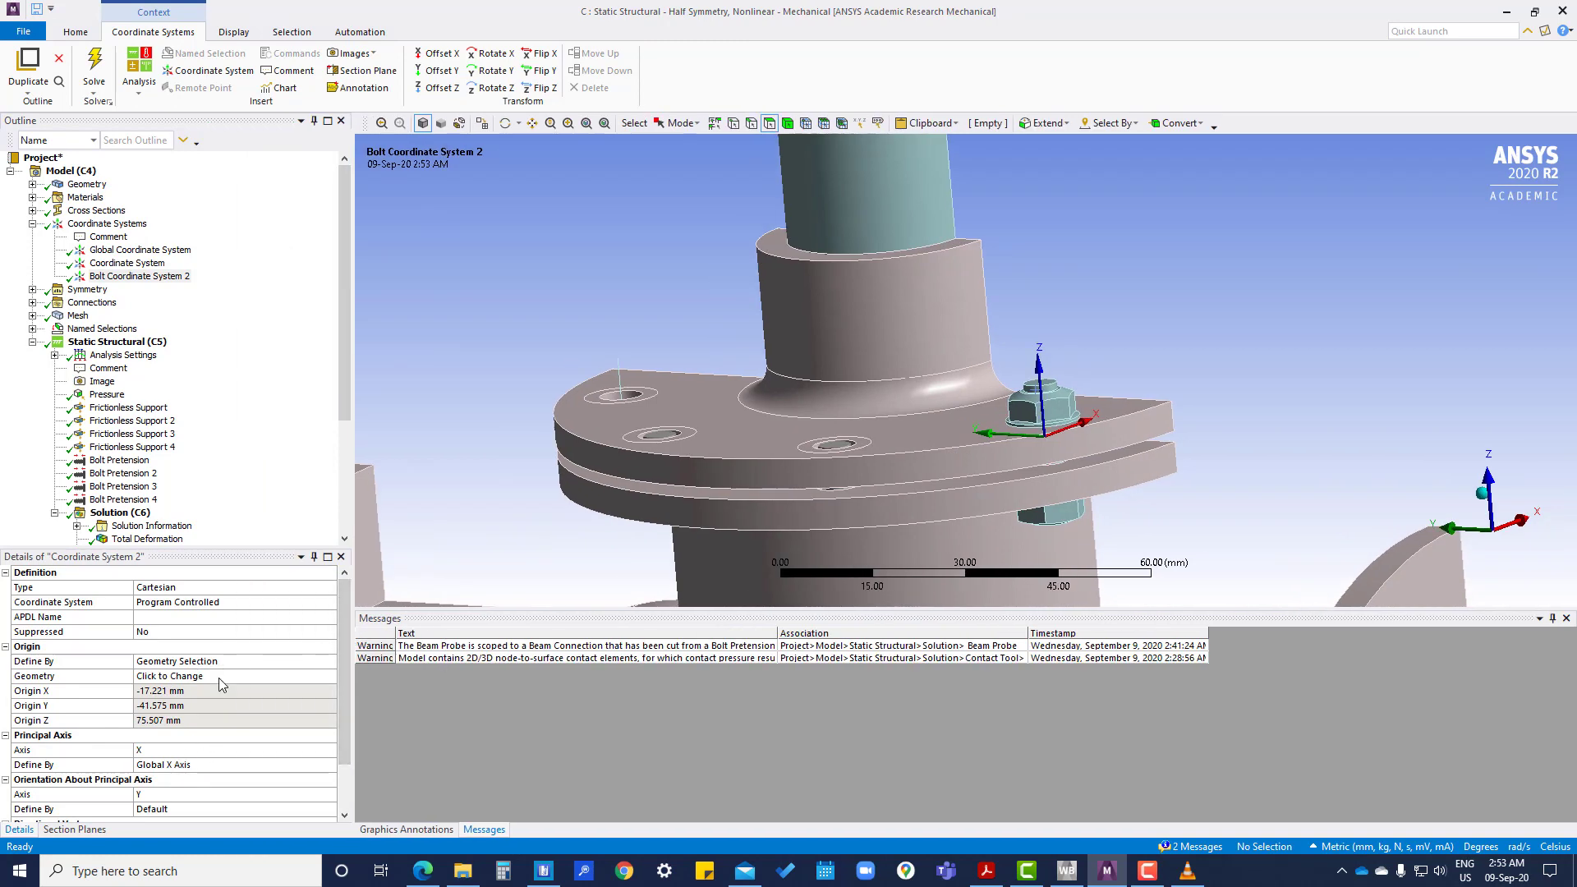
{"action": "left_click", "coordinate": [220, 665]}
{"action": "left_click", "coordinate": [334, 661]}
{"action": "left_click", "coordinate": [225, 696]}
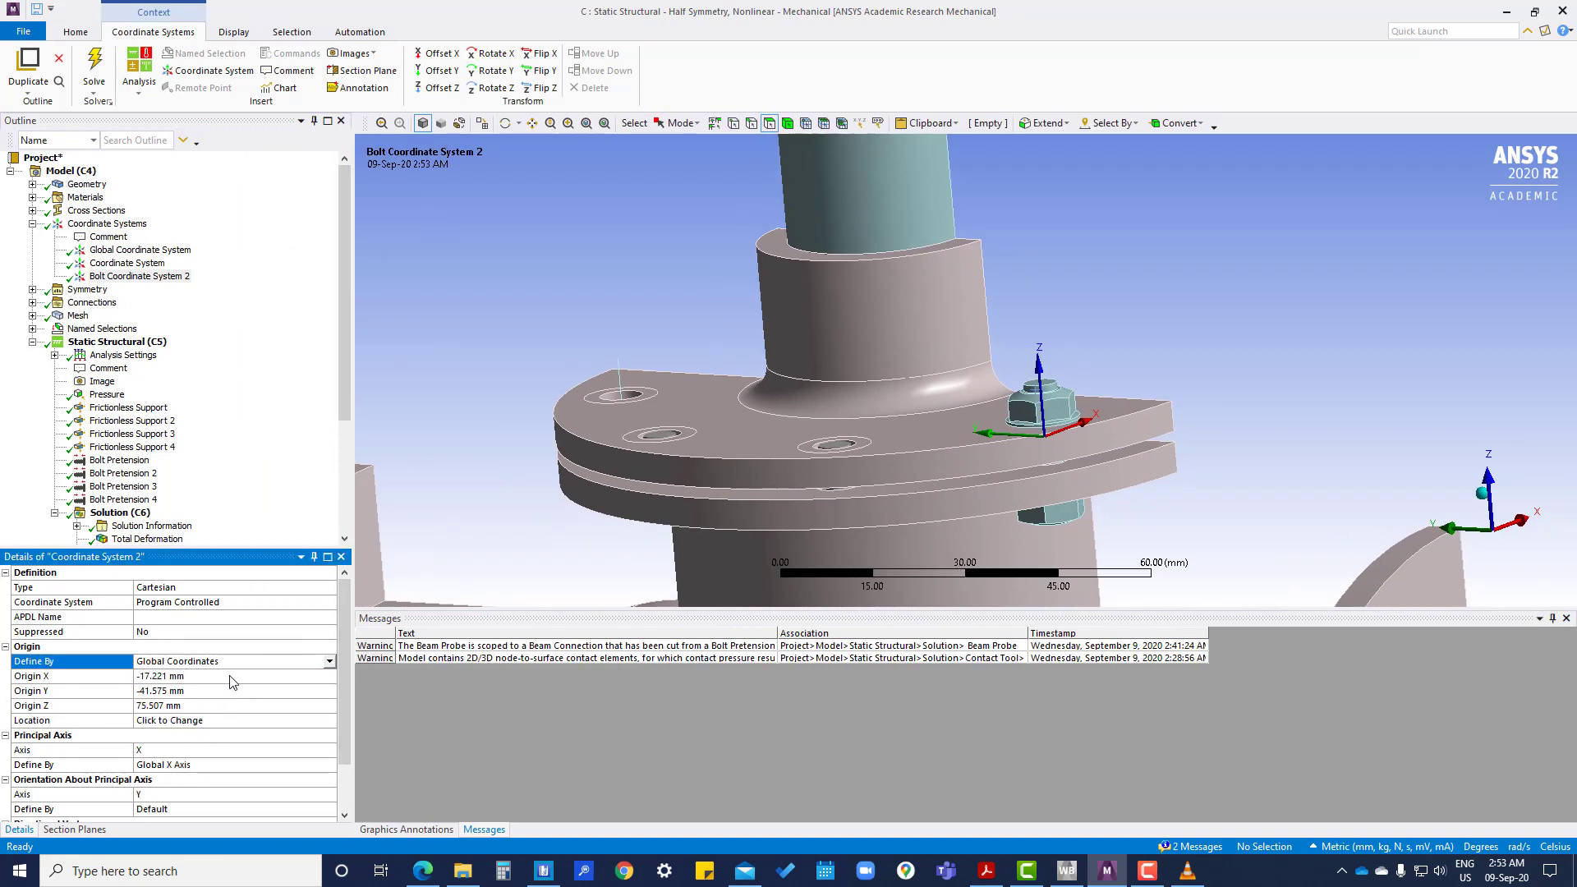
{"action": "left_click", "coordinate": [204, 707]}
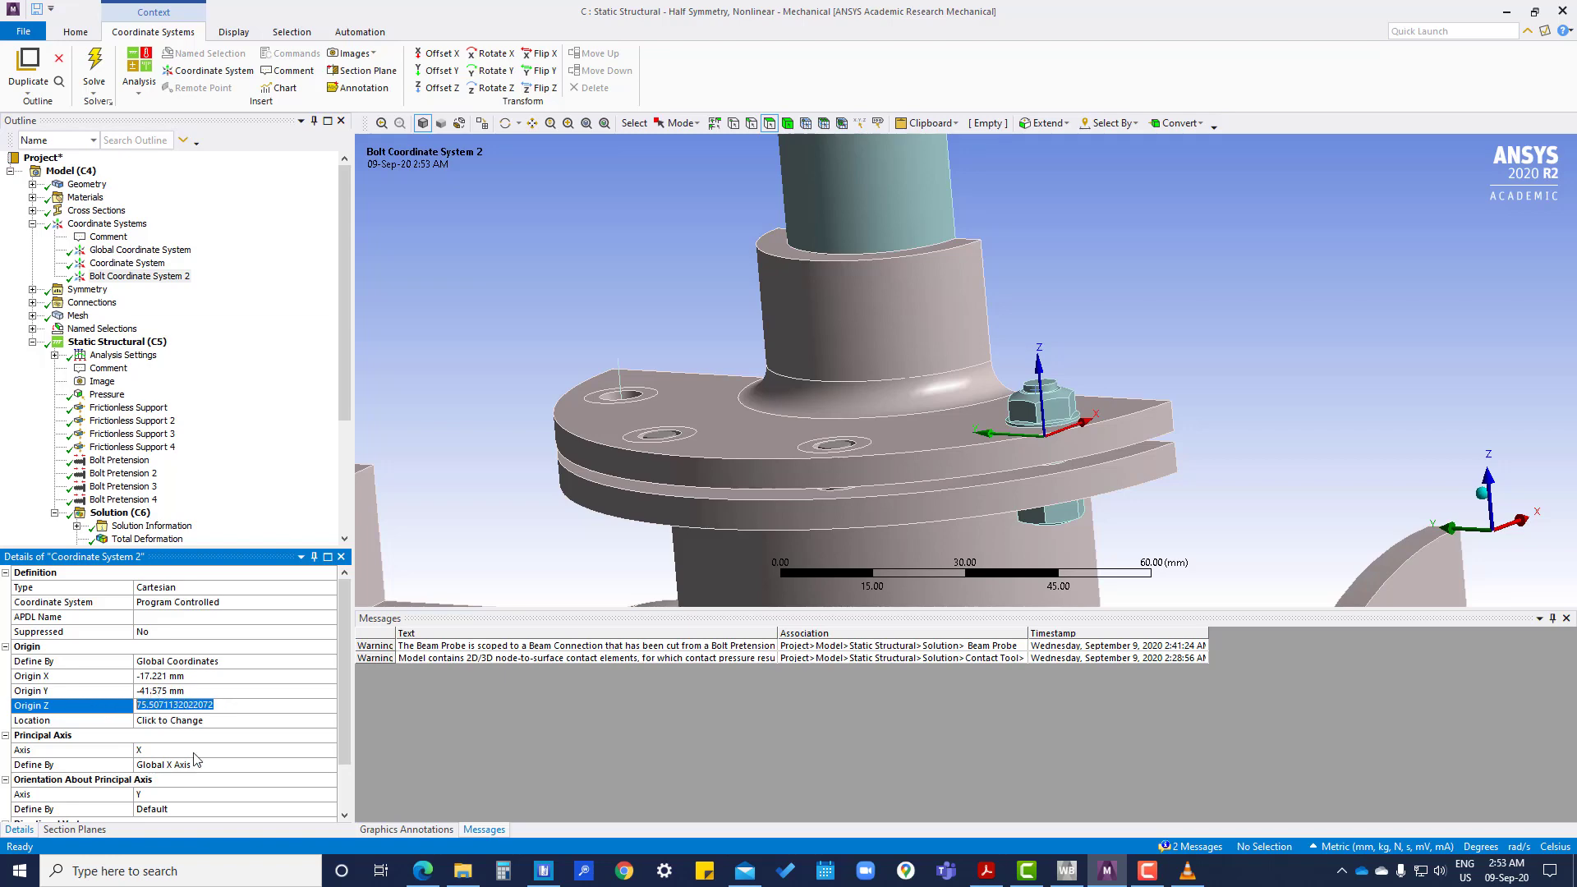
{"action": "type", "text": "72"}
{"action": "key", "text": "Return"}
{"action": "middle_click_drag", "start_coordinate": [506, 408], "coordinate": [852, 447]}
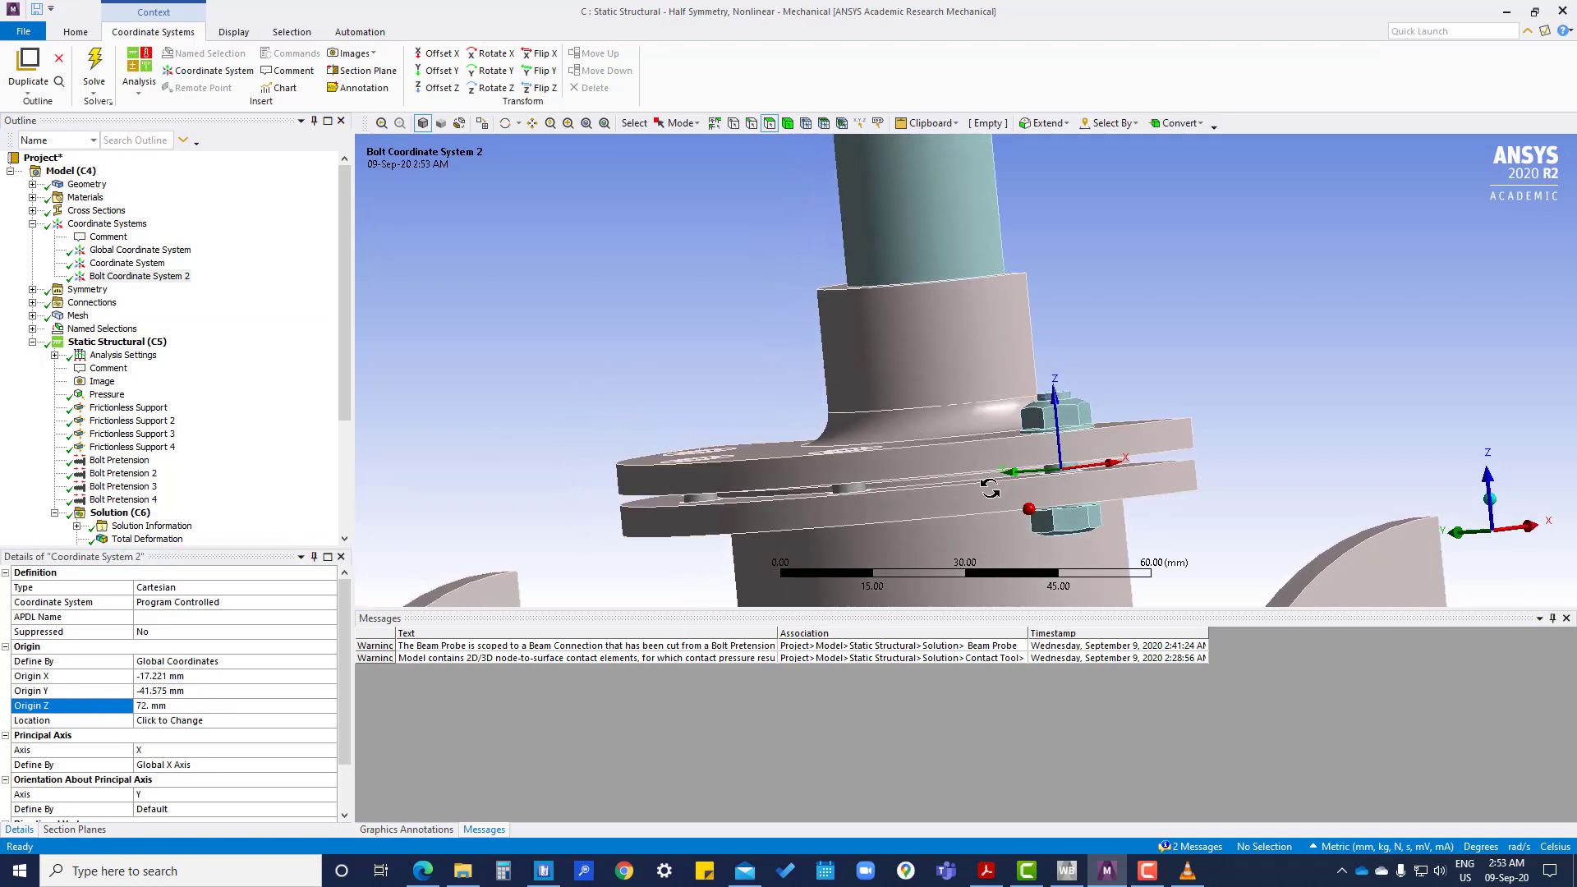
Scope the first Bolt Pretension load to the solid flange bolt's body and assign it Bolt Coordinate System 2.
{"action": "left_click", "coordinate": [262, 333]}
{"action": "left_click", "coordinate": [123, 486]}
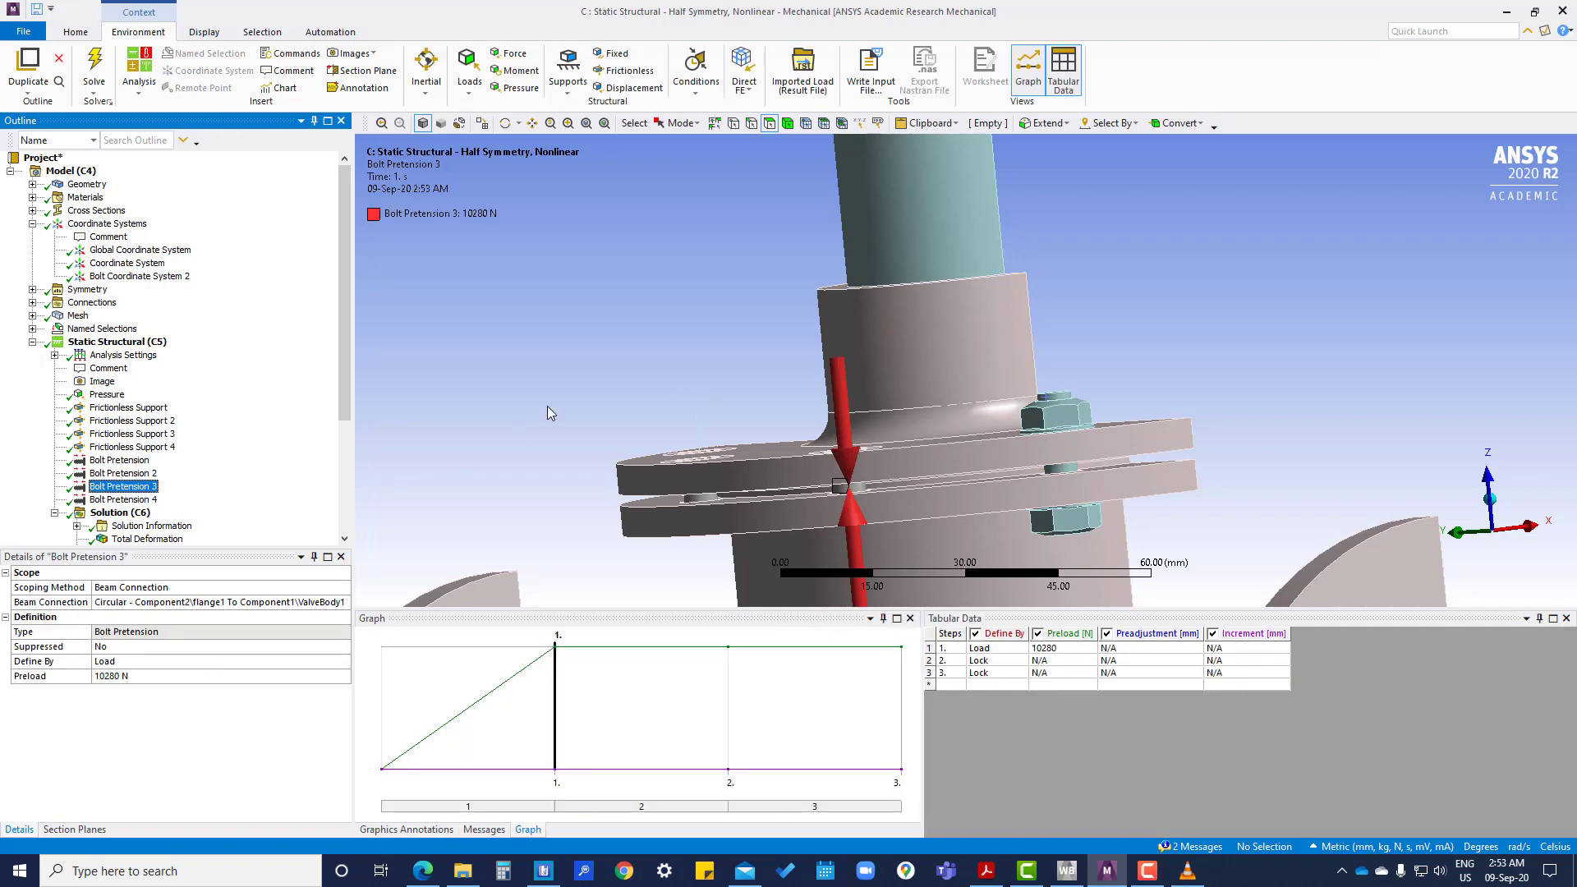
{"action": "left_click", "coordinate": [141, 409]}
{"action": "left_click", "coordinate": [135, 461]}
{"action": "middle_click_drag", "start_coordinate": [775, 361], "coordinate": [731, 270]}
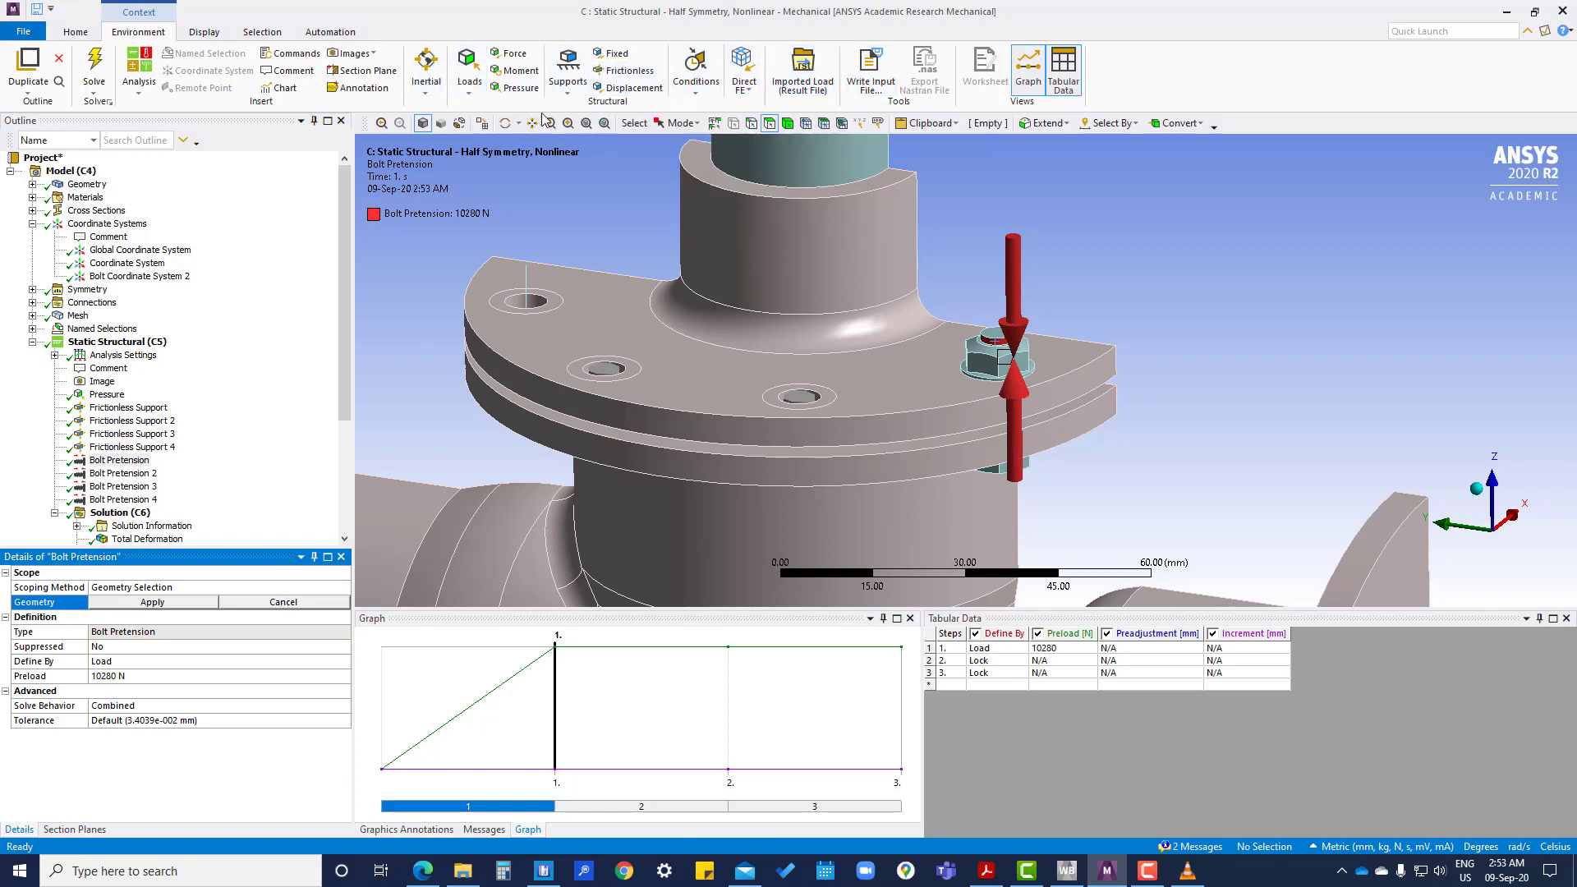
{"action": "left_click", "coordinate": [787, 123]}
{"action": "scroll", "coordinate": [969, 374], "scroll_direction": "up", "scroll_amount": 5}
{"action": "left_click", "coordinate": [1022, 283]}
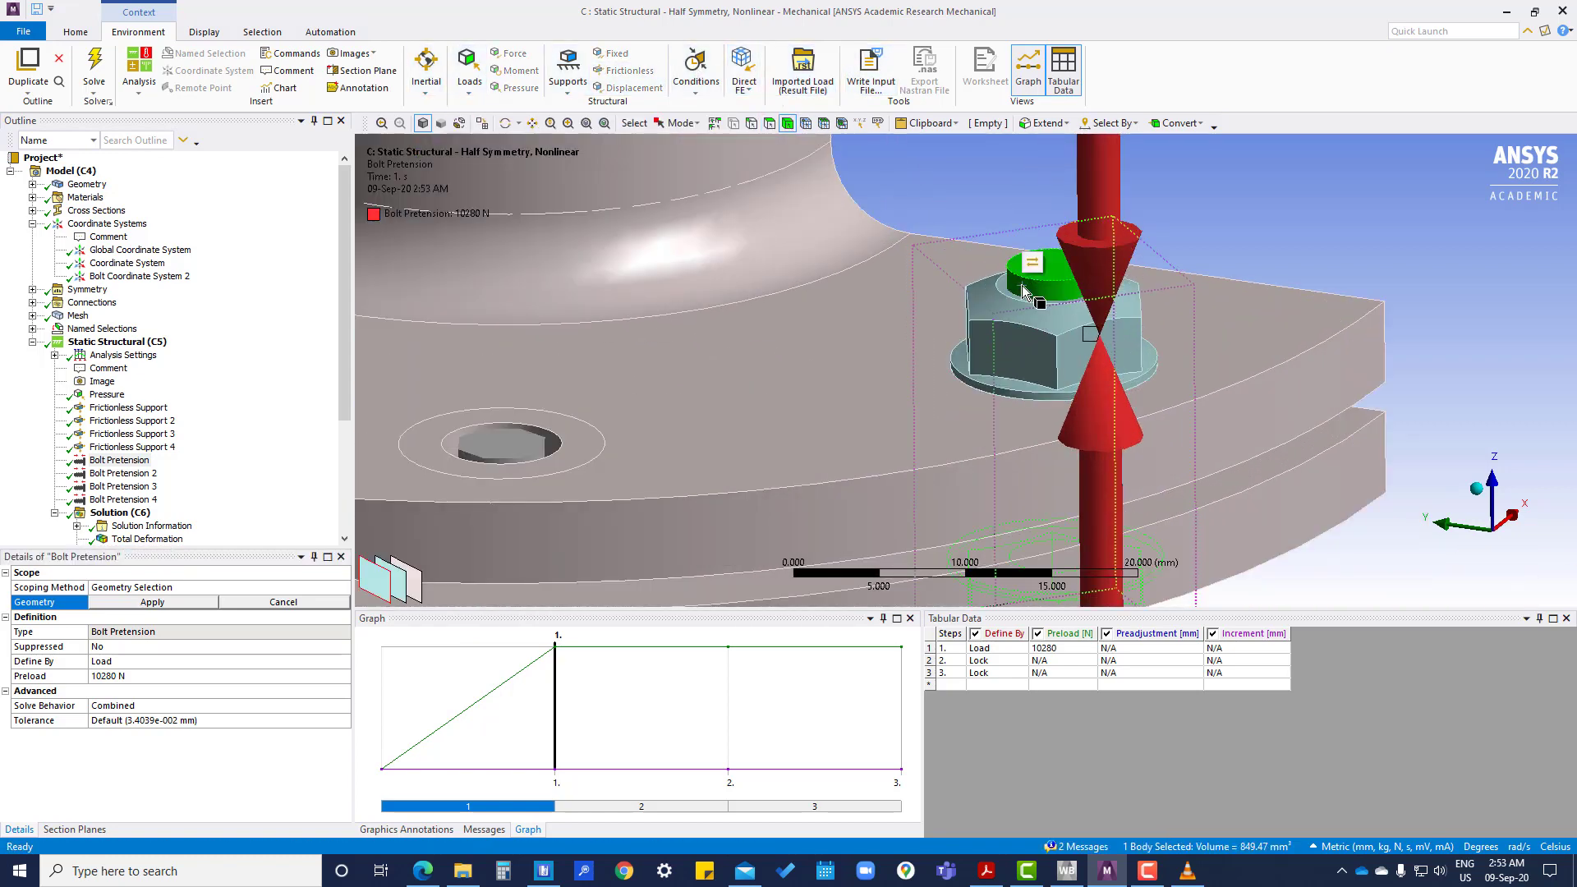
{"action": "left_click", "coordinate": [151, 601]}
{"action": "left_click", "coordinate": [189, 617]}
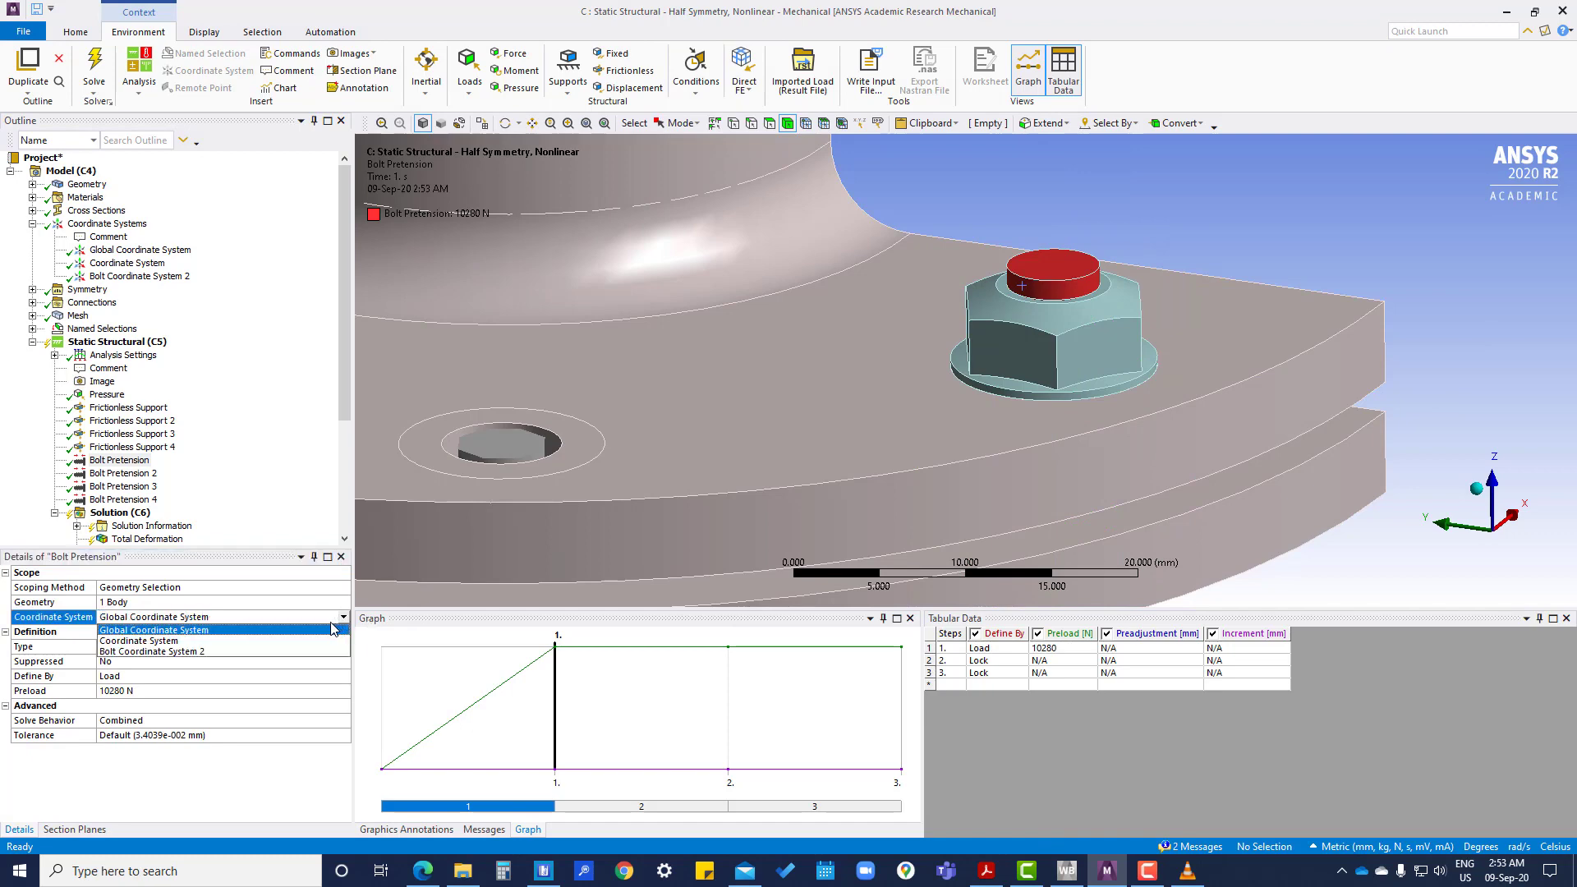
{"action": "left_click", "coordinate": [195, 656]}
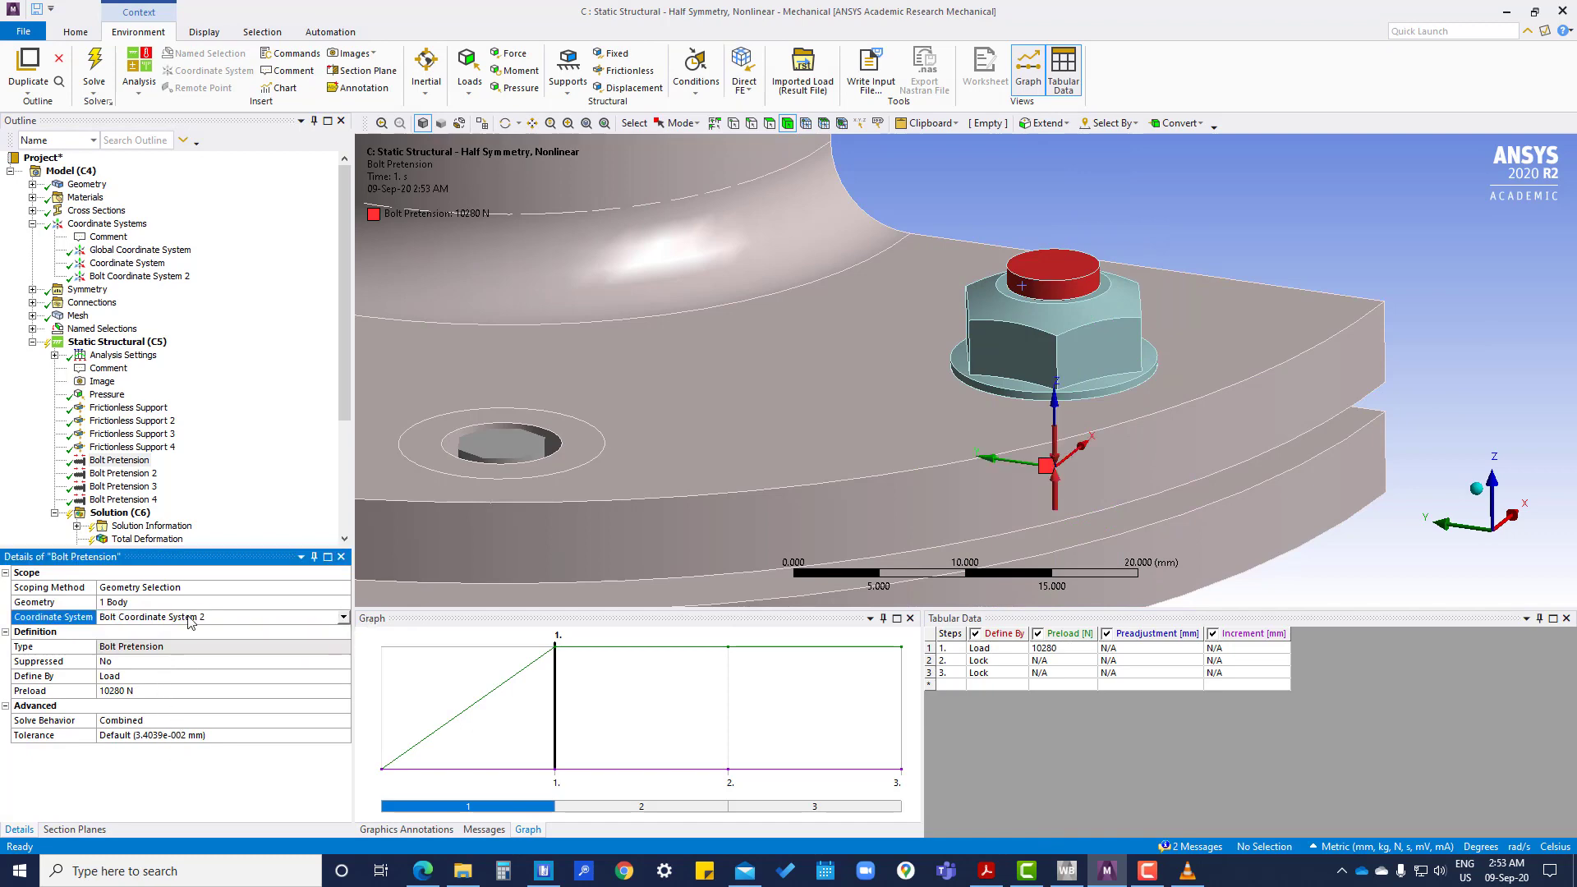
{"action": "scroll", "coordinate": [146, 525], "scroll_direction": "down", "scroll_amount": 2}
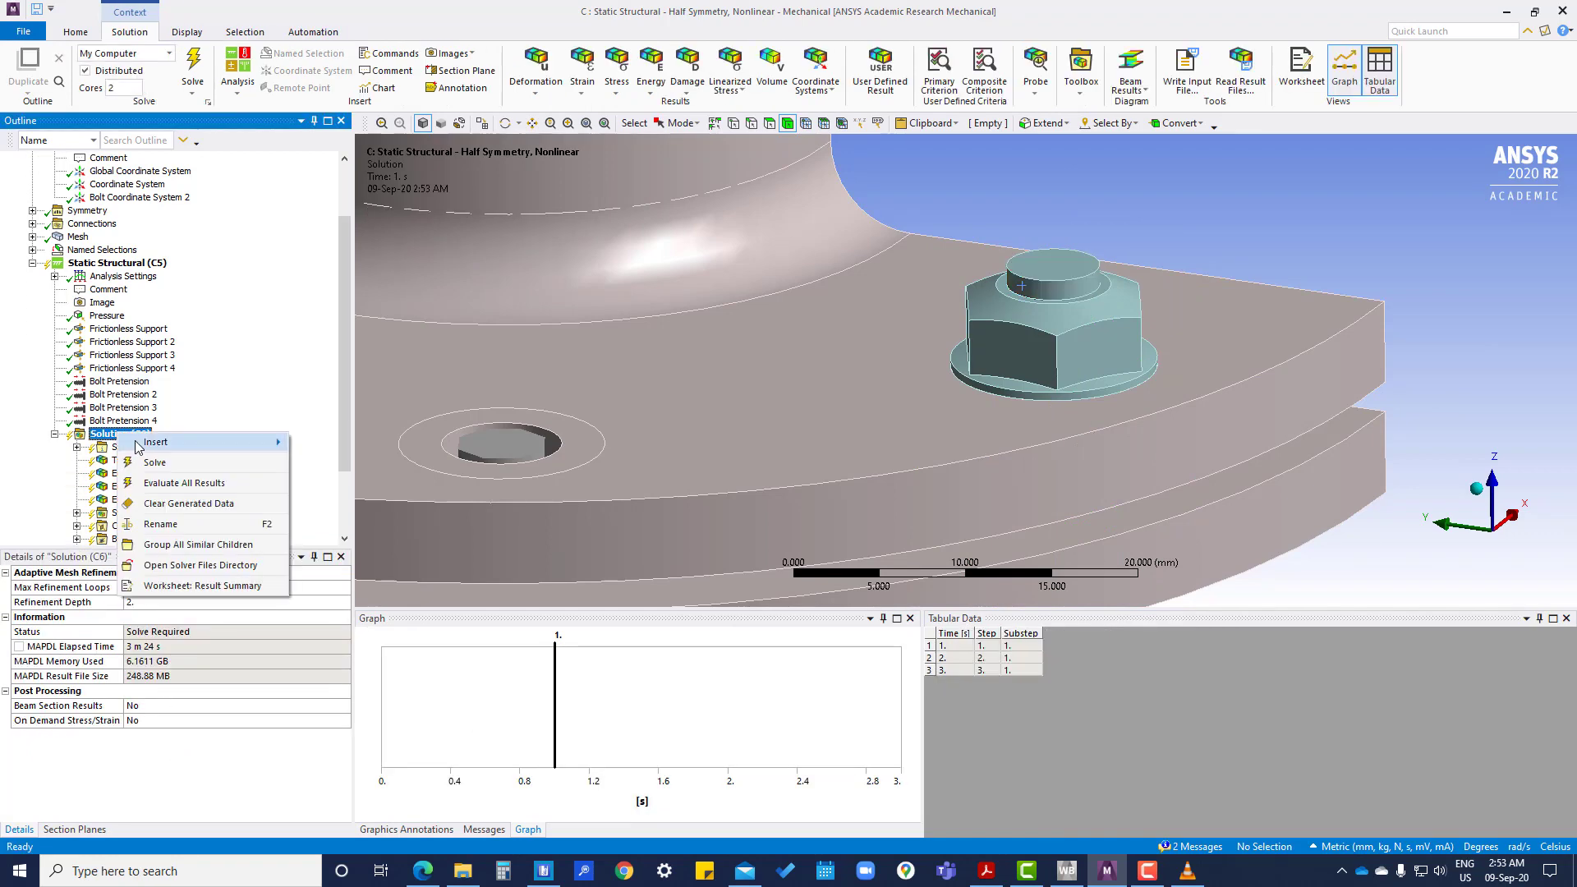
{"action": "right_click", "coordinate": [119, 434]}
{"action": "left_click", "coordinate": [162, 484]}
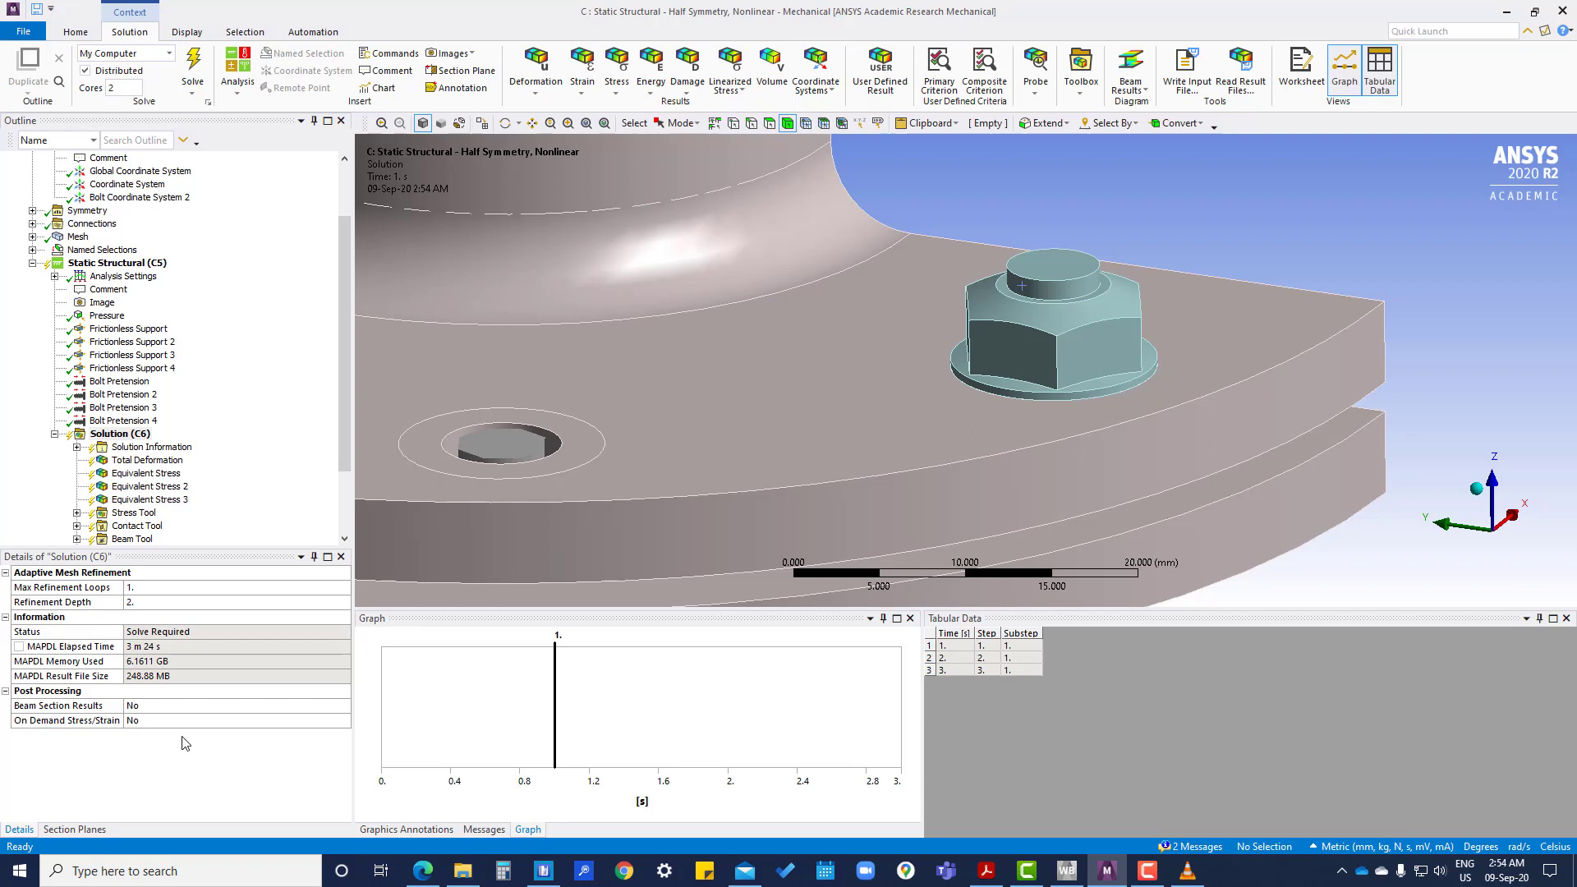
Rescope the first Bolt Pretension to the cylindrical shank face of the solid bolt using Geometry Selection.
{"action": "left_click", "coordinate": [122, 382]}
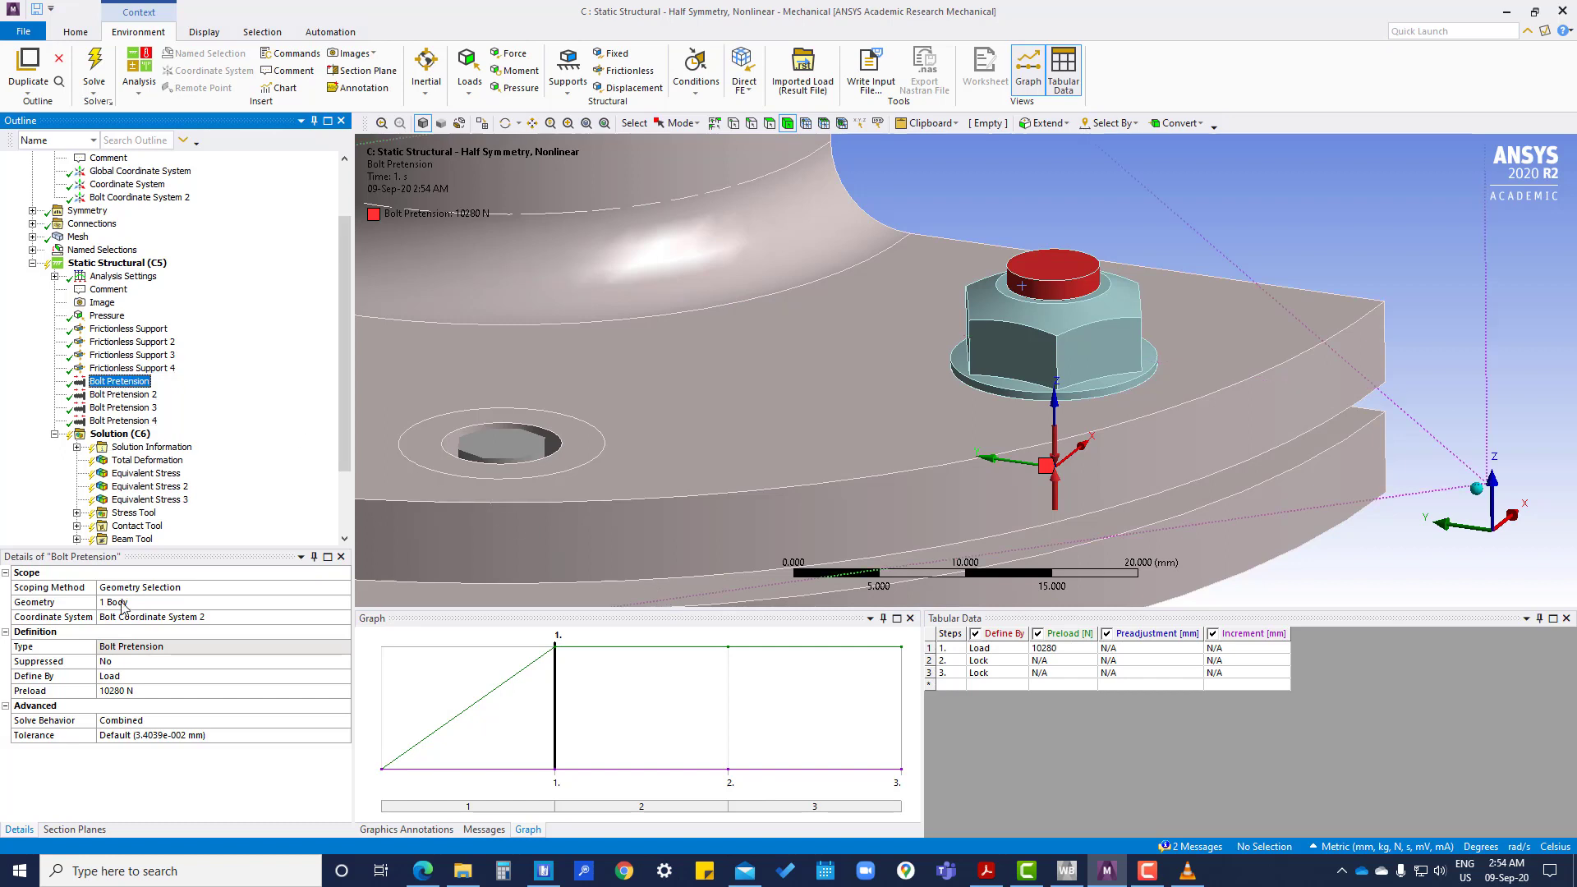
{"action": "left_click", "coordinate": [222, 587]}
{"action": "left_click", "coordinate": [344, 587]}
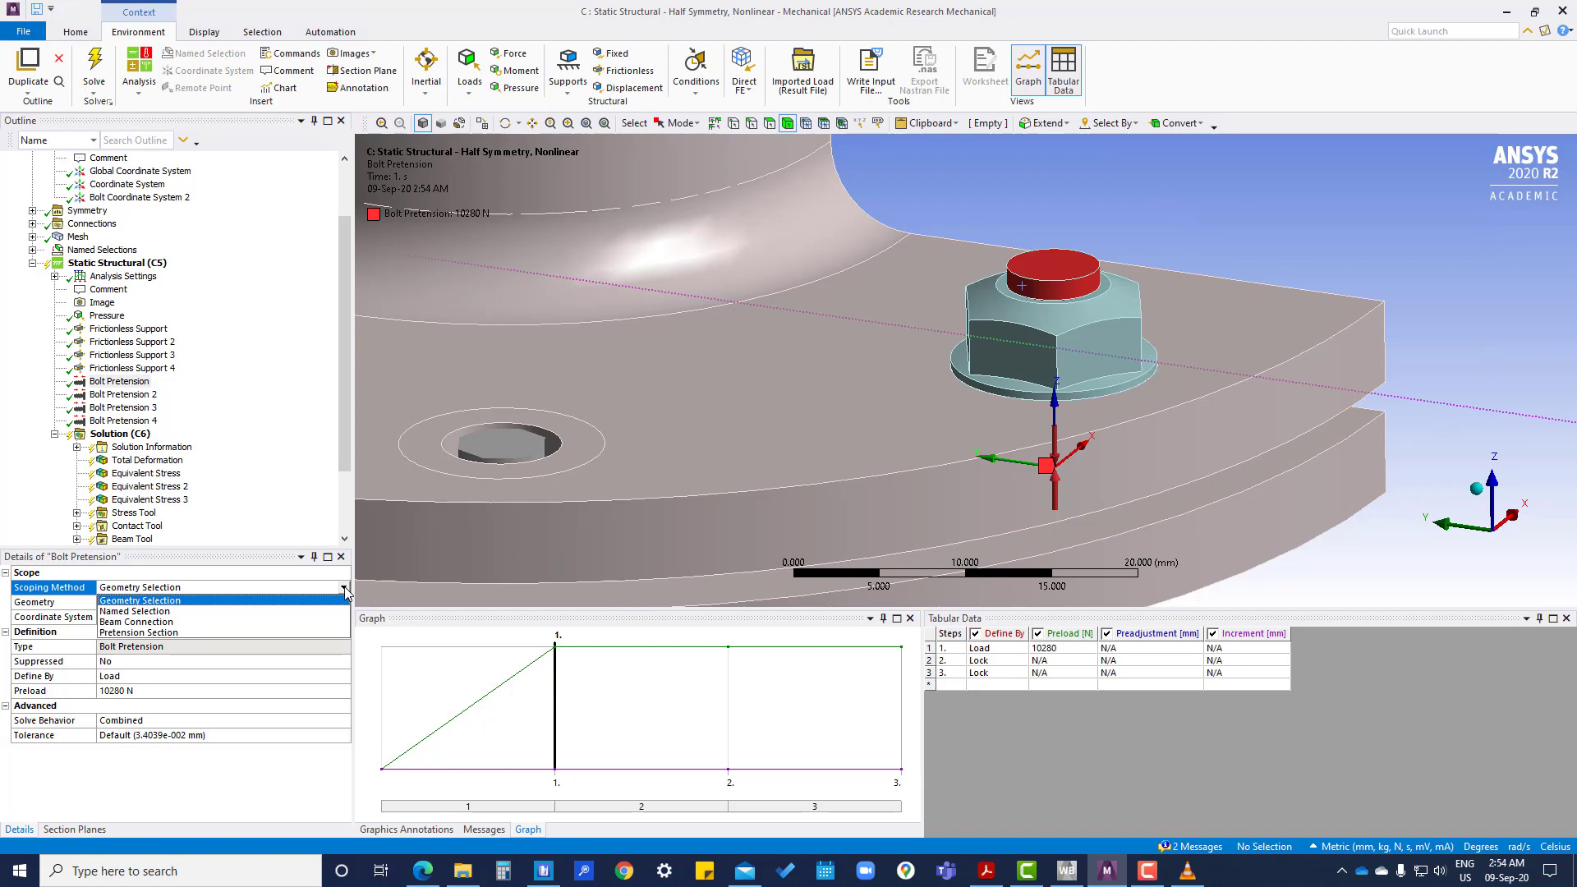
{"action": "left_click", "coordinate": [279, 600]}
{"action": "left_click", "coordinate": [279, 603]}
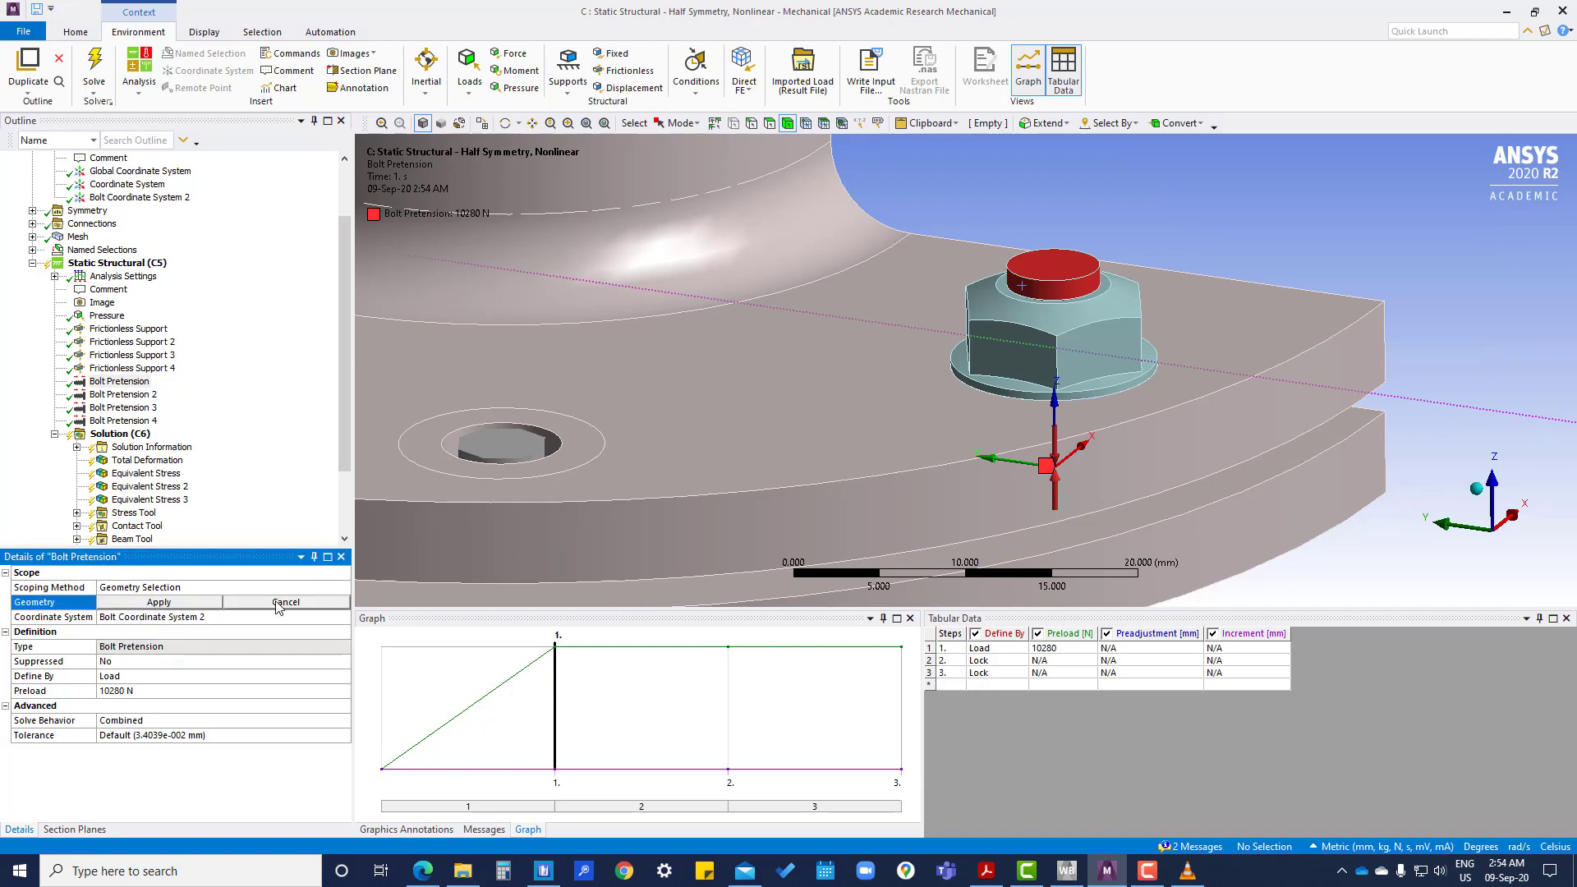
{"action": "scroll", "coordinate": [1053, 284], "scroll_direction": "up", "scroll_amount": 2}
{"action": "left_click", "coordinate": [1054, 287]}
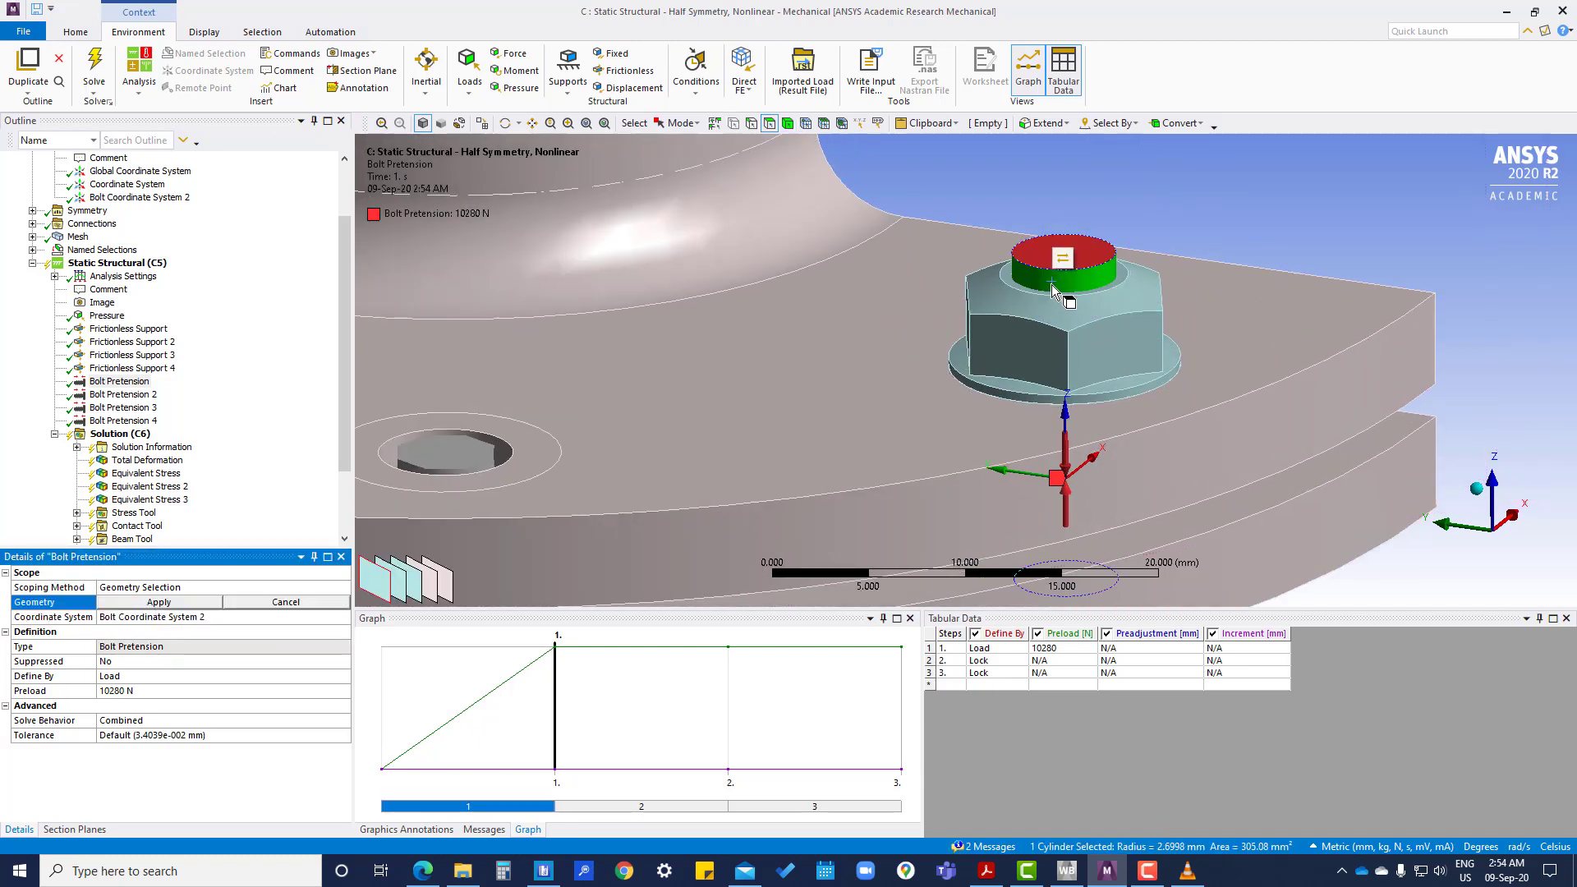
{"action": "left_click", "coordinate": [168, 602]}
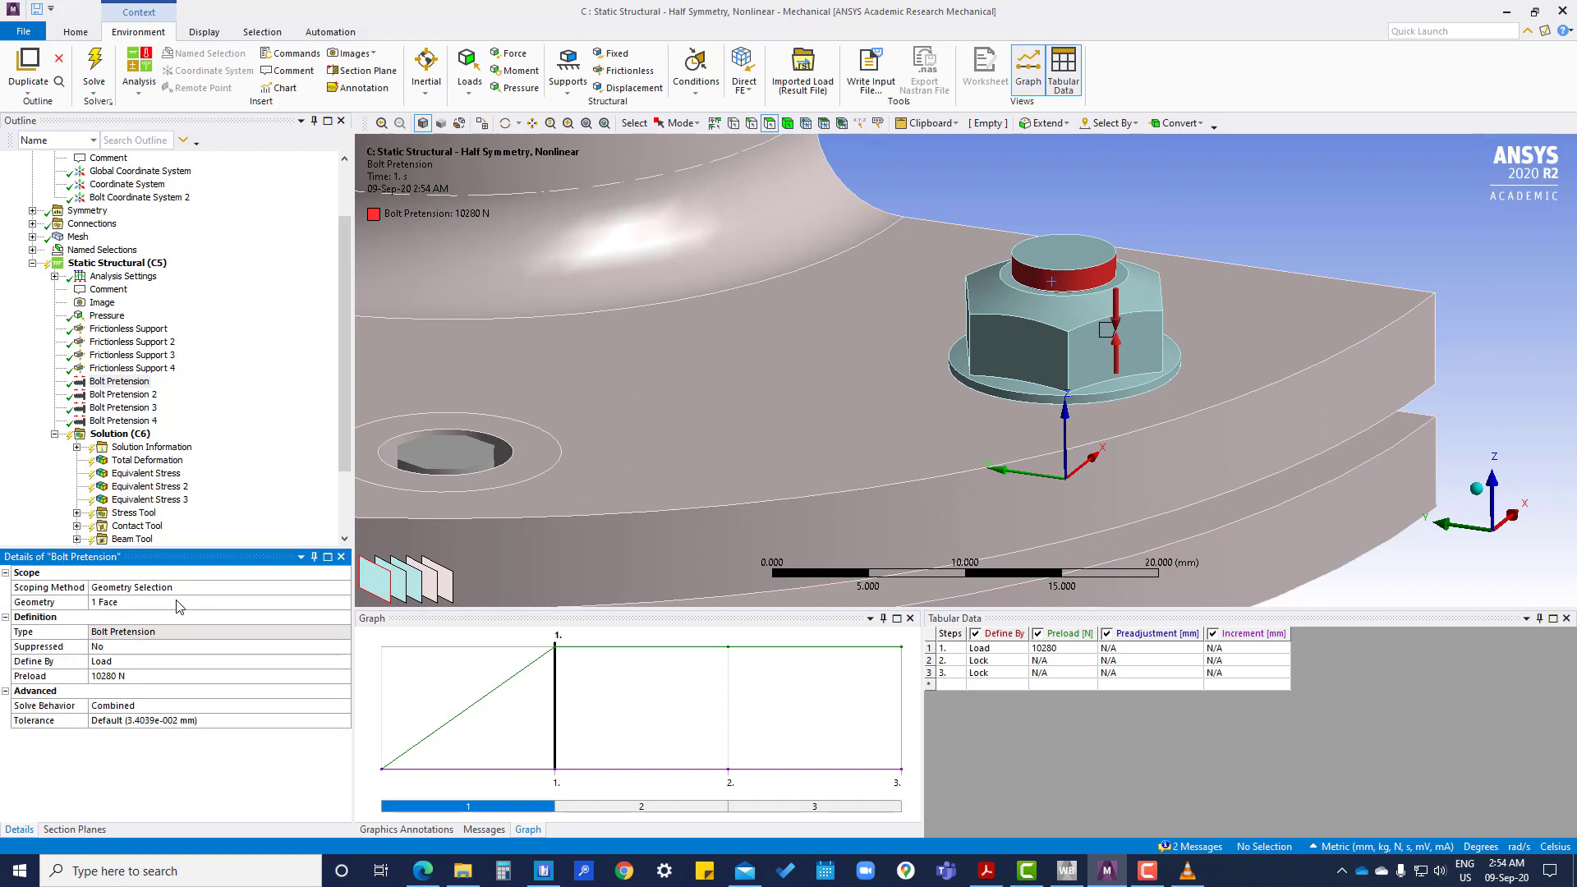
Examine the face-scoped Bolt Pretension's Solve Behavior, Scoping Method, Suppressed and Define By settings.
{"action": "left_click", "coordinate": [182, 704]}
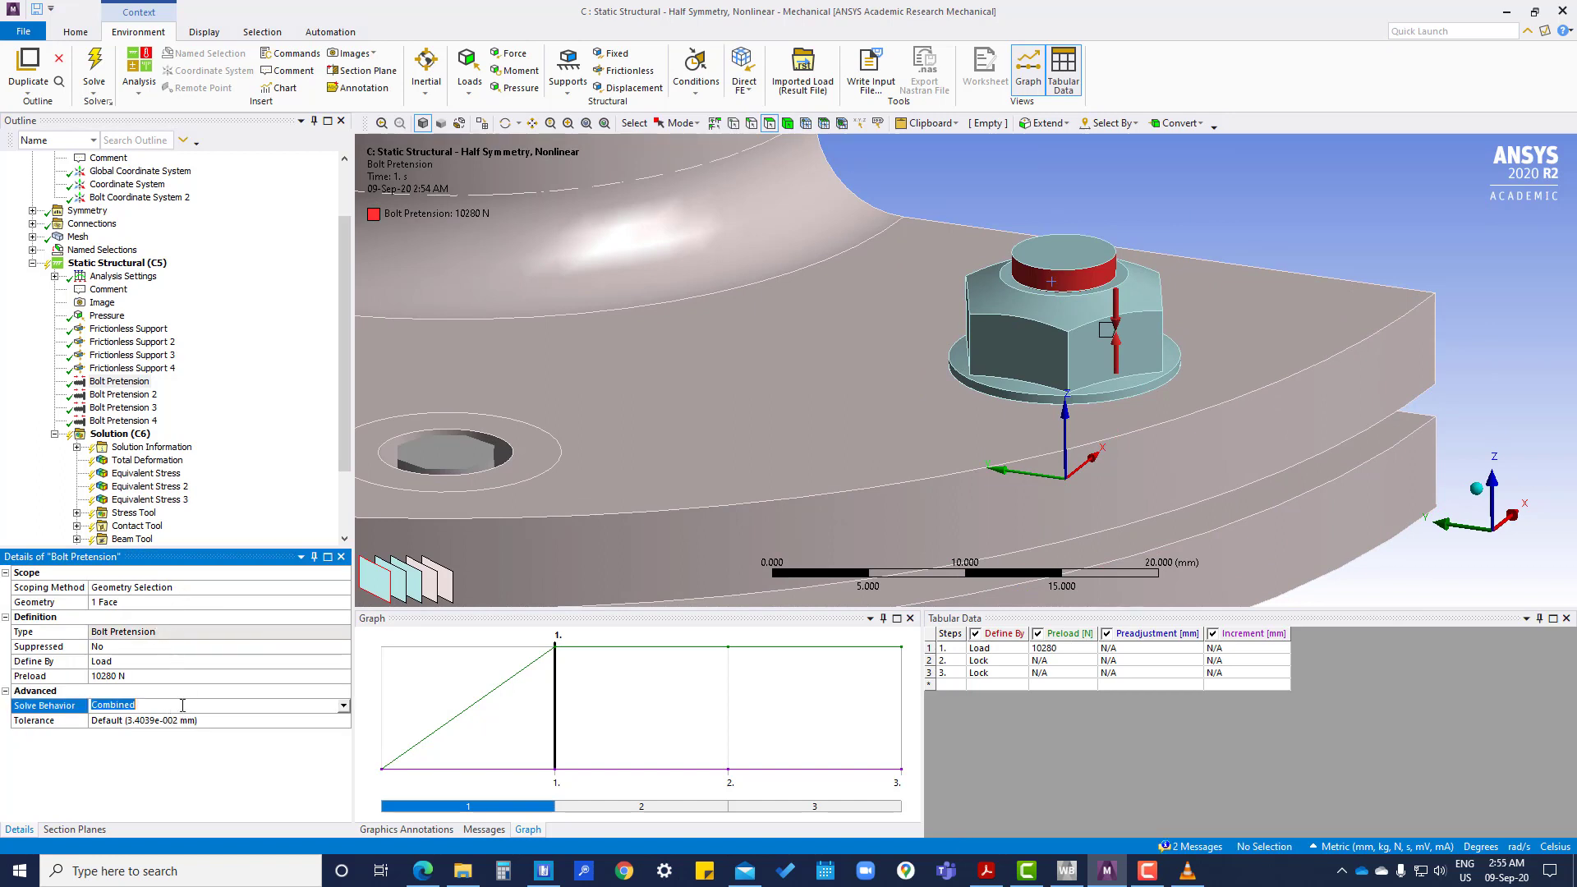
{"action": "left_click", "coordinate": [182, 647]}
{"action": "left_click", "coordinate": [164, 602]}
{"action": "left_click", "coordinate": [225, 588]}
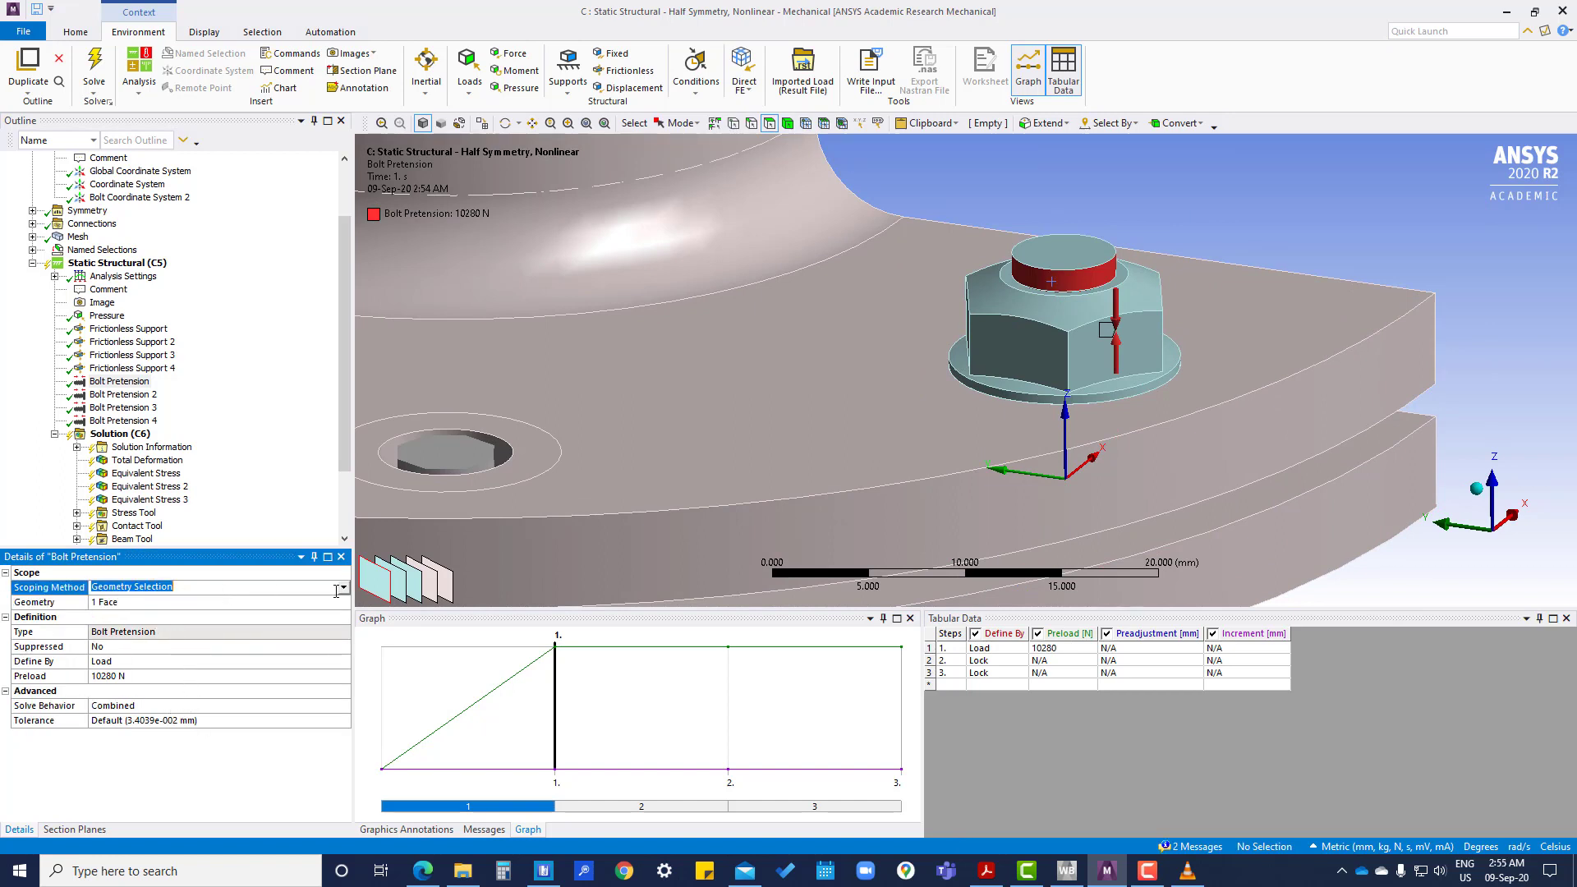
{"action": "left_click", "coordinate": [344, 588]}
{"action": "left_click", "coordinate": [134, 600]}
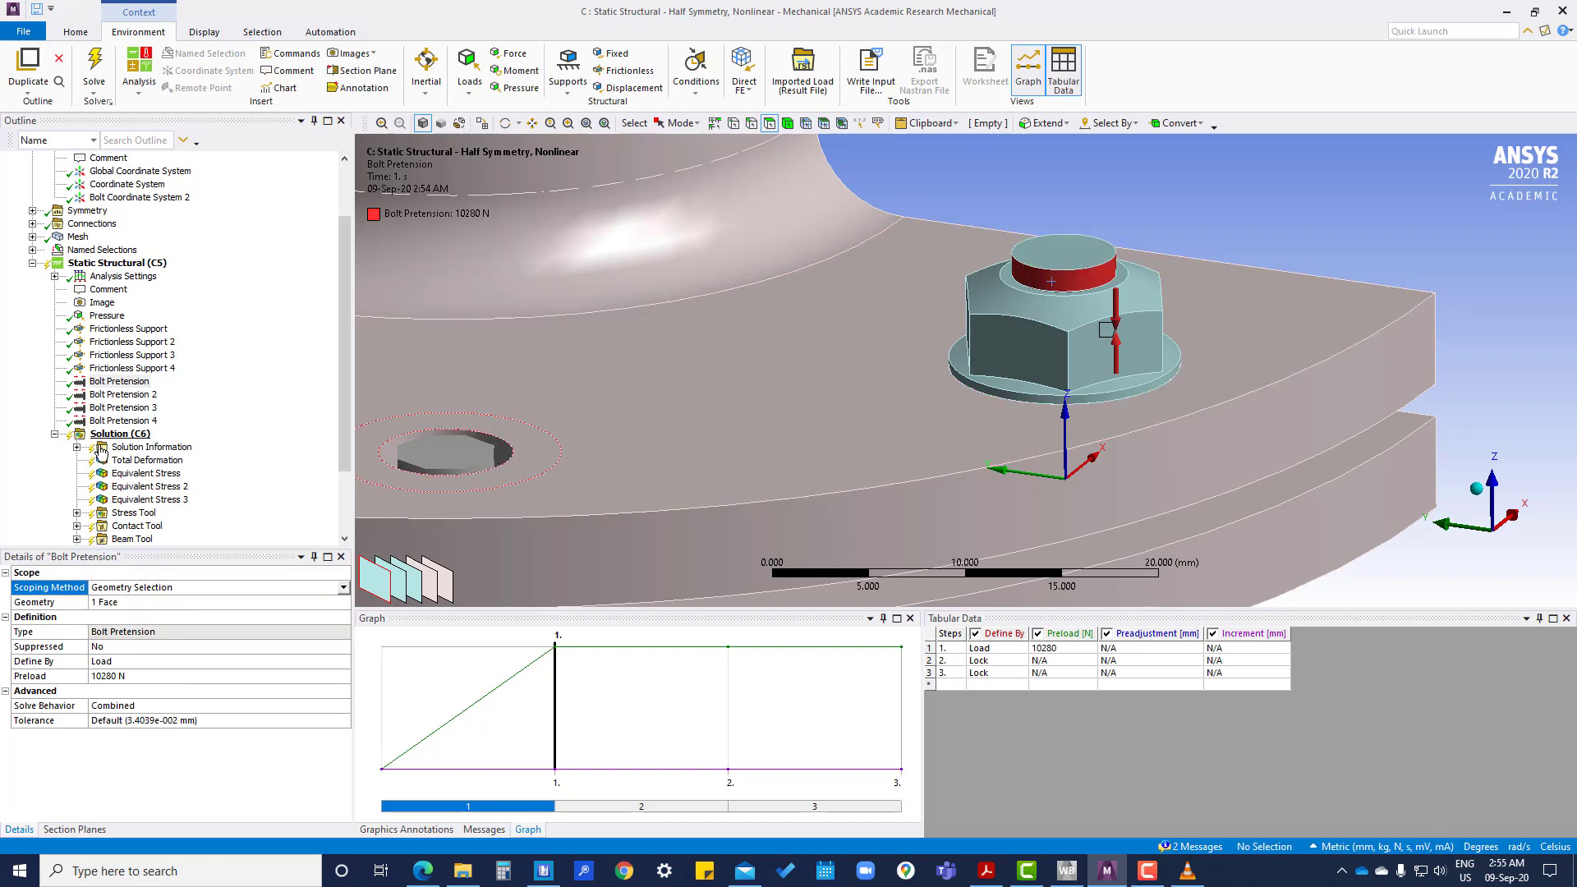
{"action": "left_click", "coordinate": [290, 653]}
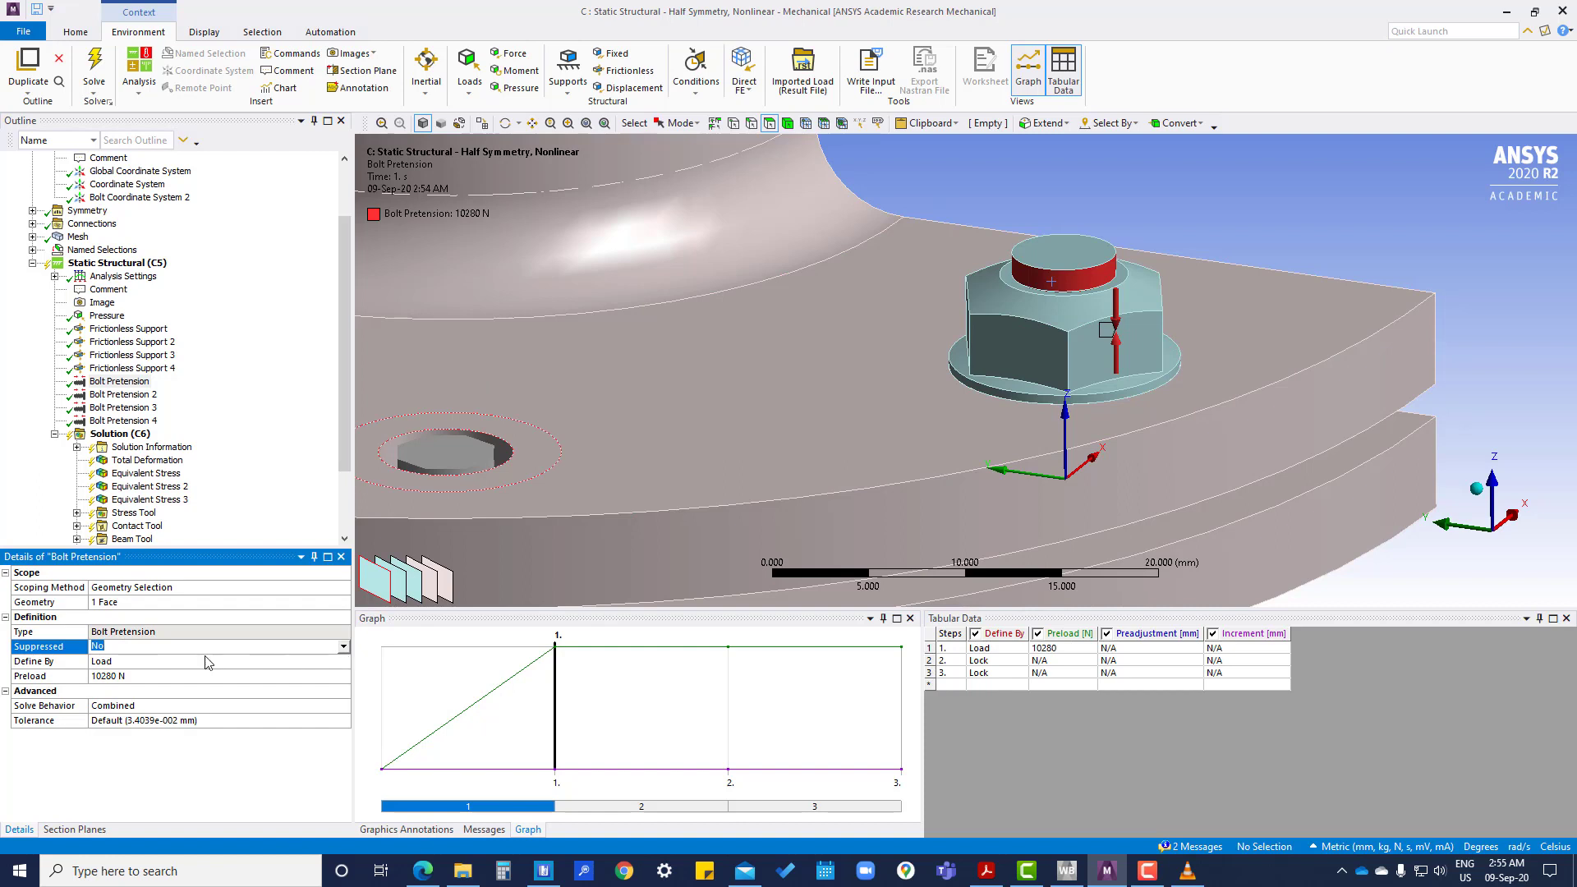
{"action": "left_click", "coordinate": [208, 661]}
{"action": "left_click", "coordinate": [343, 661]}
{"action": "left_click", "coordinate": [321, 673]}
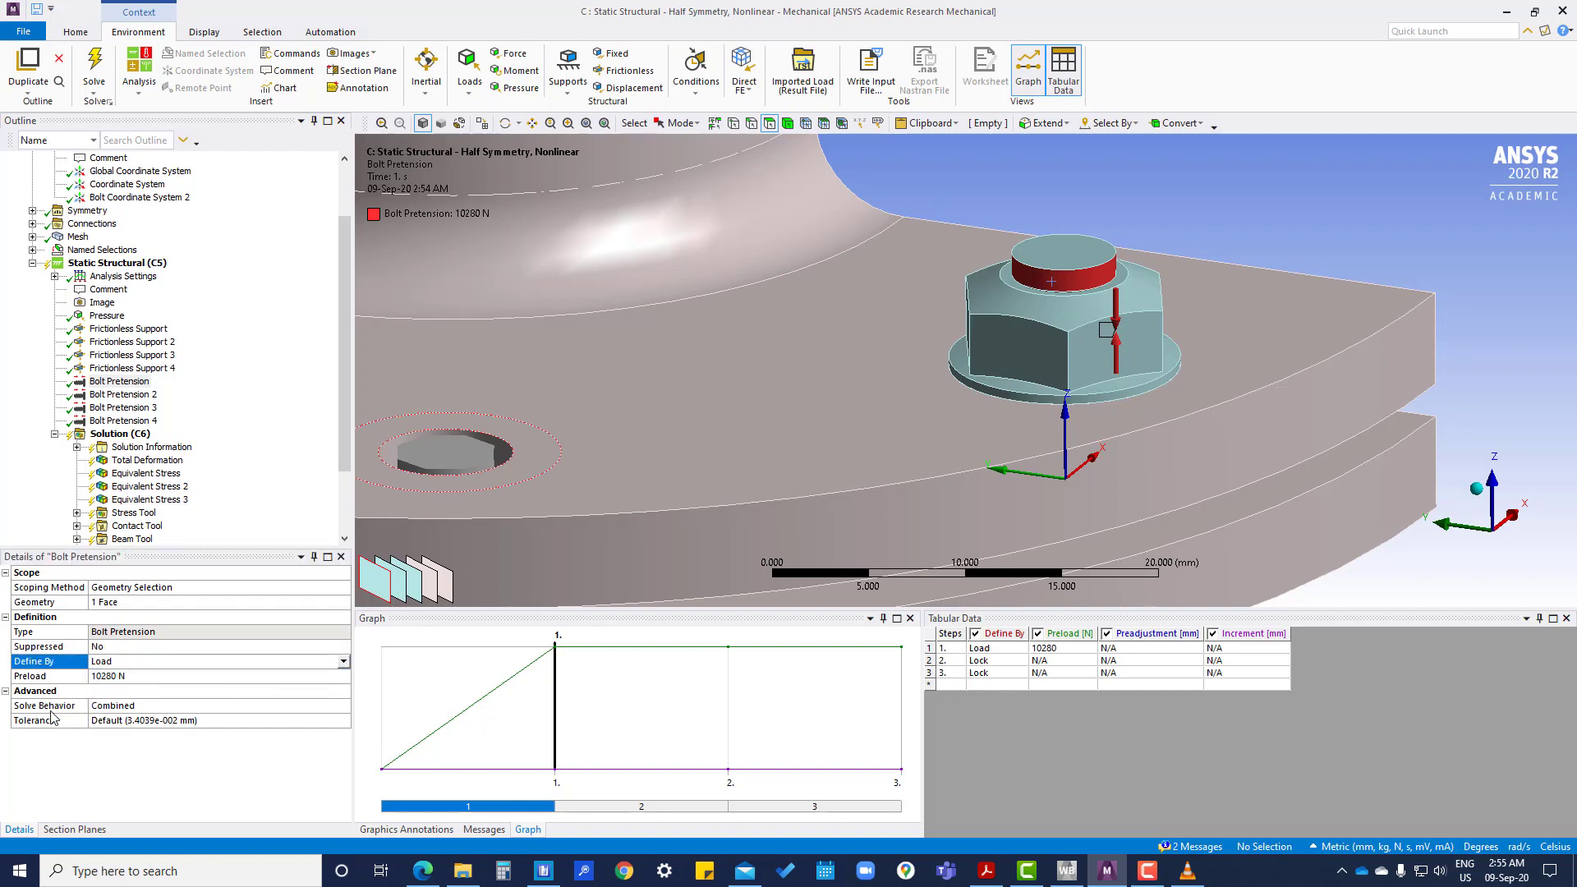
Scope the first Bolt Pretension back to the solid bolt's body and select Bolt Coordinate System 2 for it.
{"action": "left_click", "coordinate": [125, 382]}
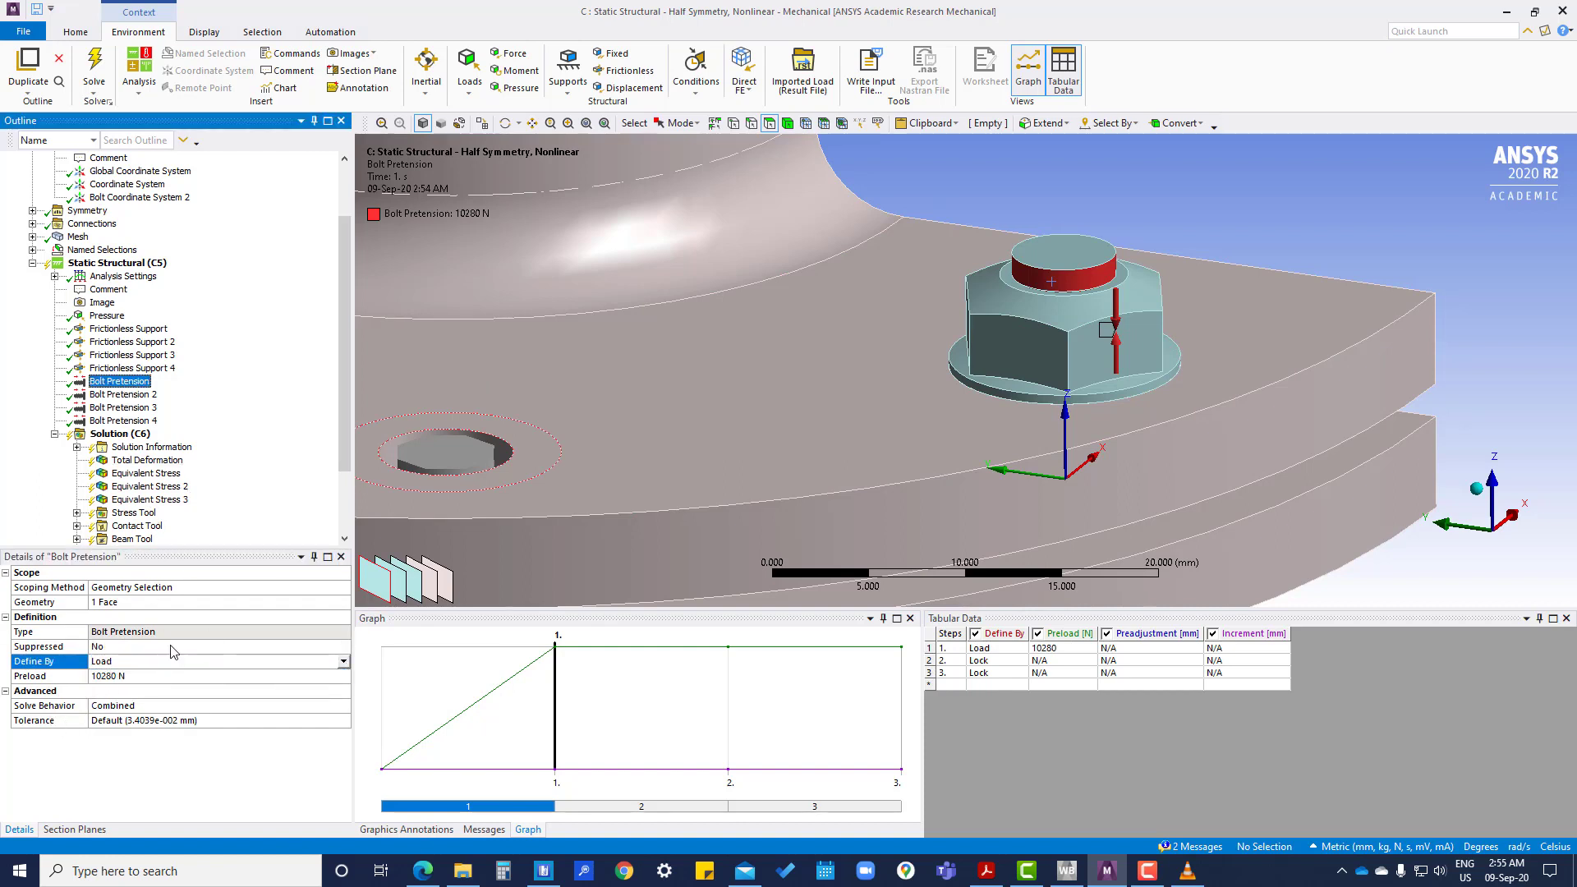
{"action": "left_click", "coordinate": [786, 124]}
{"action": "left_click", "coordinate": [1063, 265]}
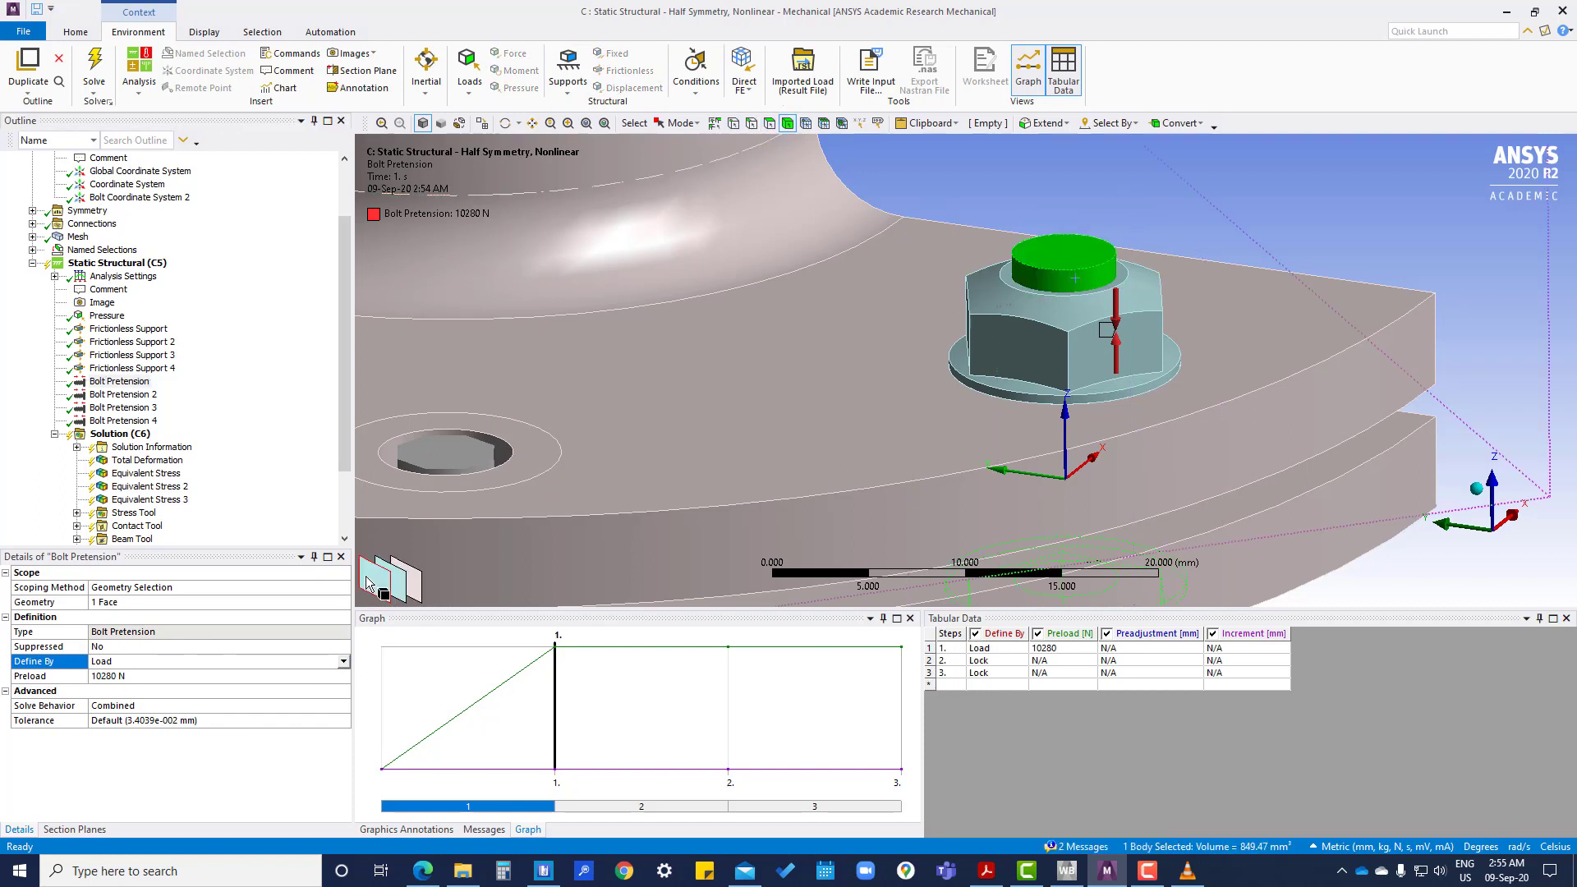
{"action": "left_click", "coordinate": [123, 602]}
{"action": "left_click", "coordinate": [115, 602]}
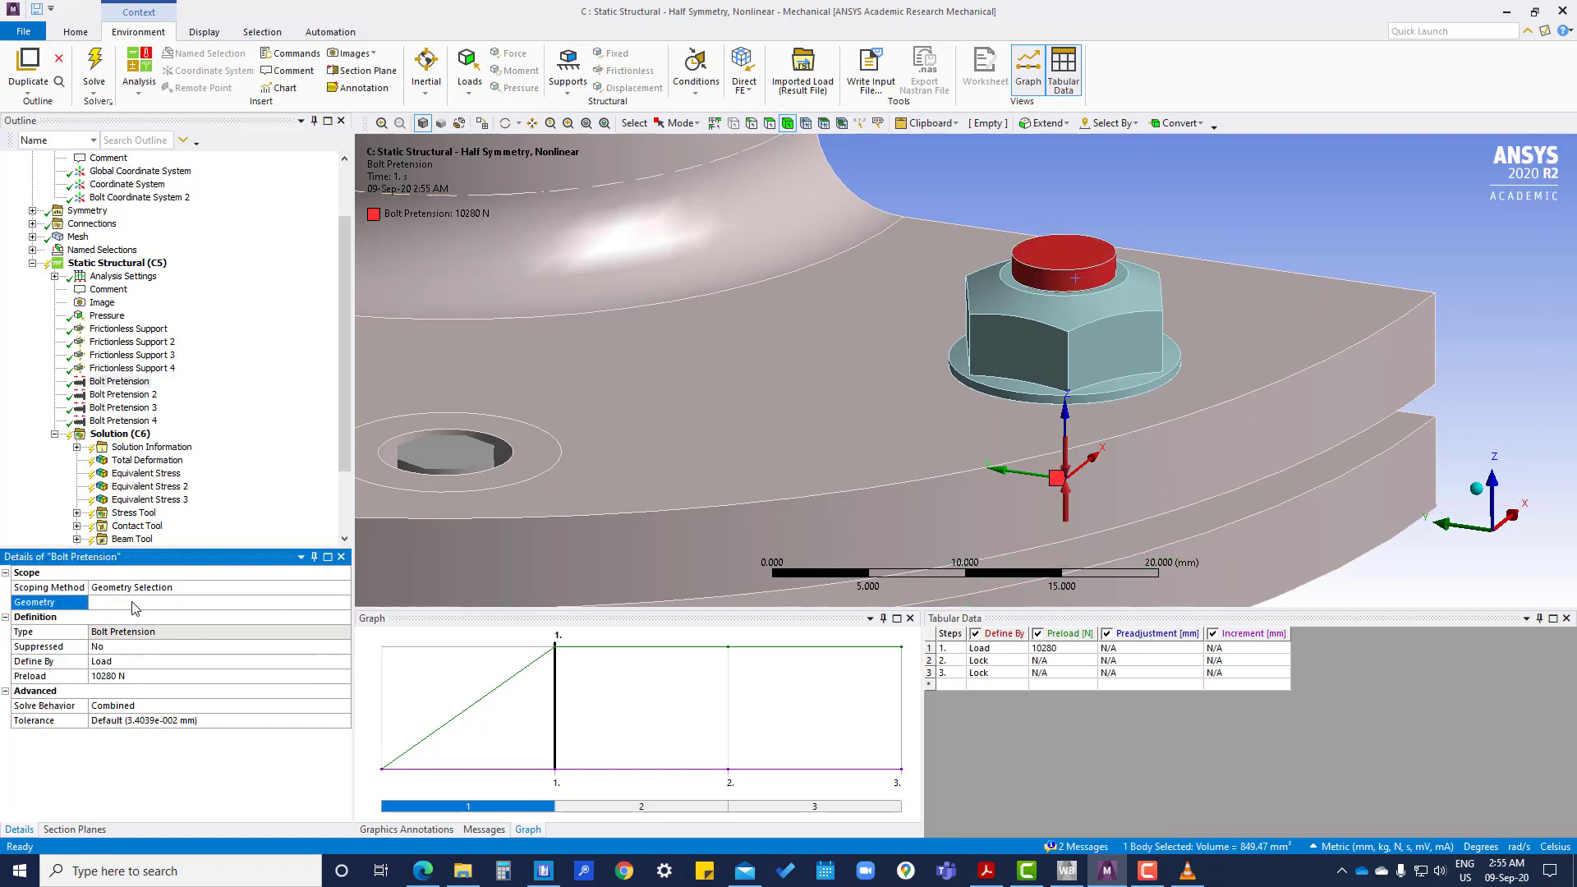
{"action": "left_click", "coordinate": [191, 616]}
{"action": "left_click", "coordinate": [342, 616]}
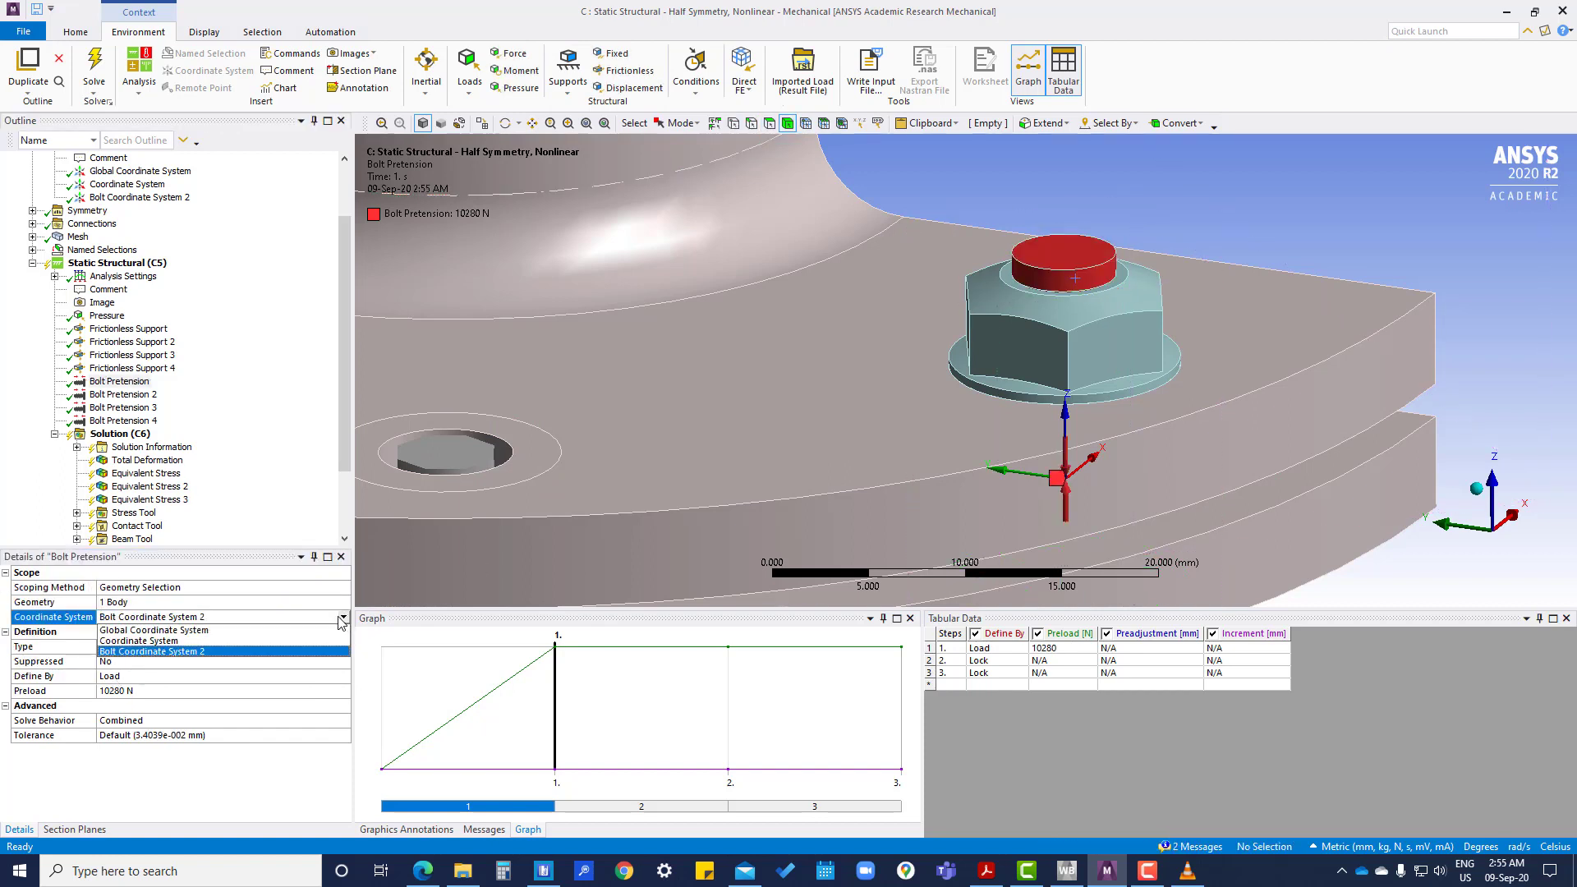
{"action": "left_click", "coordinate": [211, 651]}
Check the pretension's Solve Behavior setting and solve the Static Structural analysis.
{"action": "left_click", "coordinate": [161, 719]}
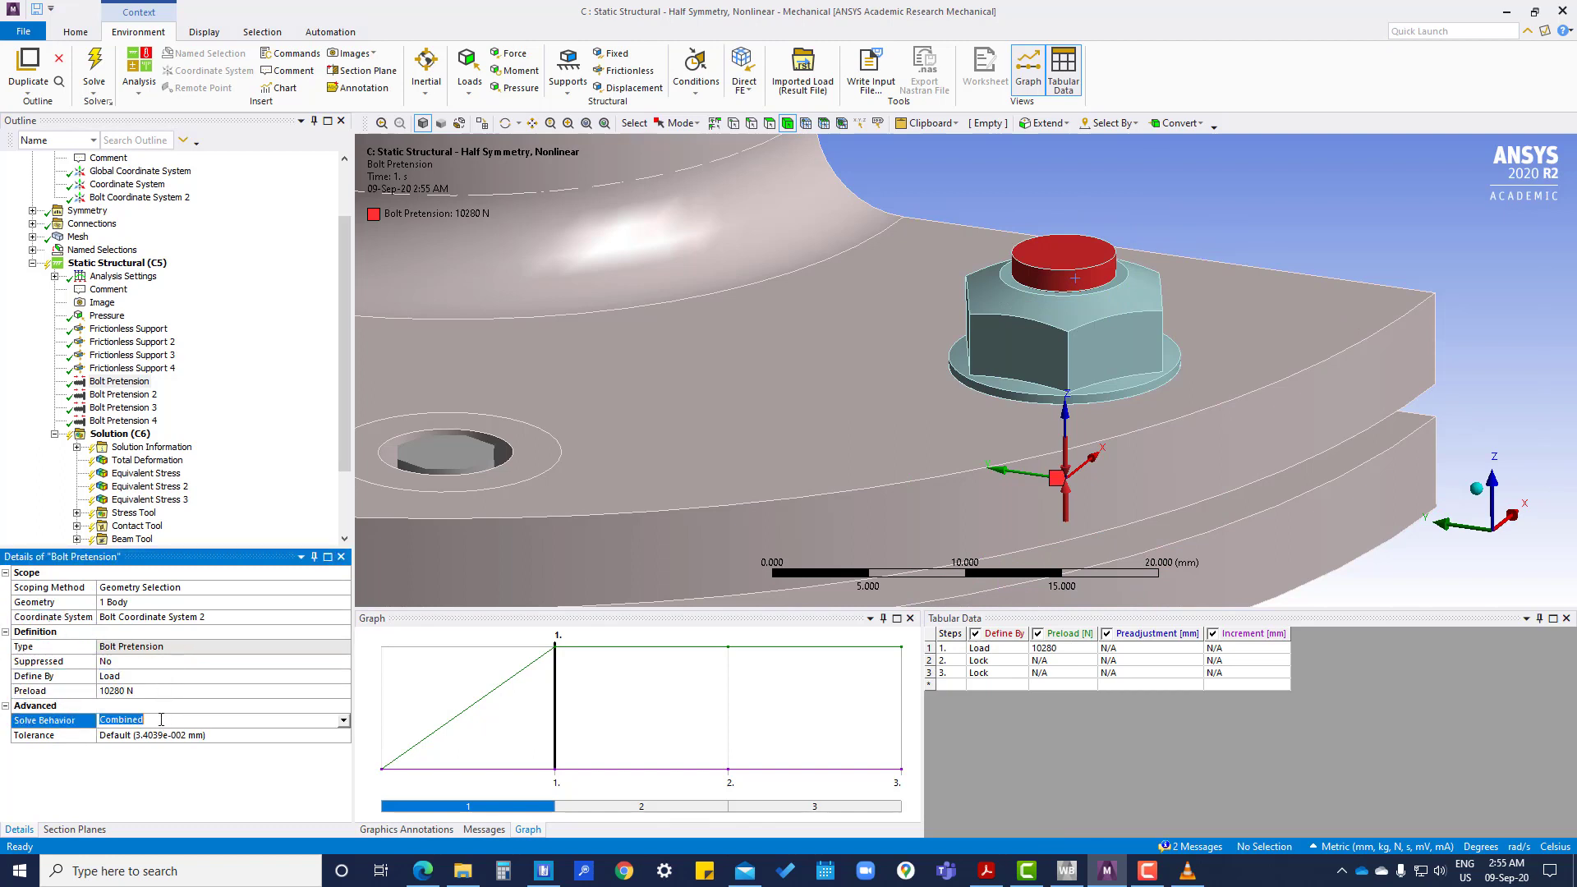
{"action": "right_click", "coordinate": [117, 263]}
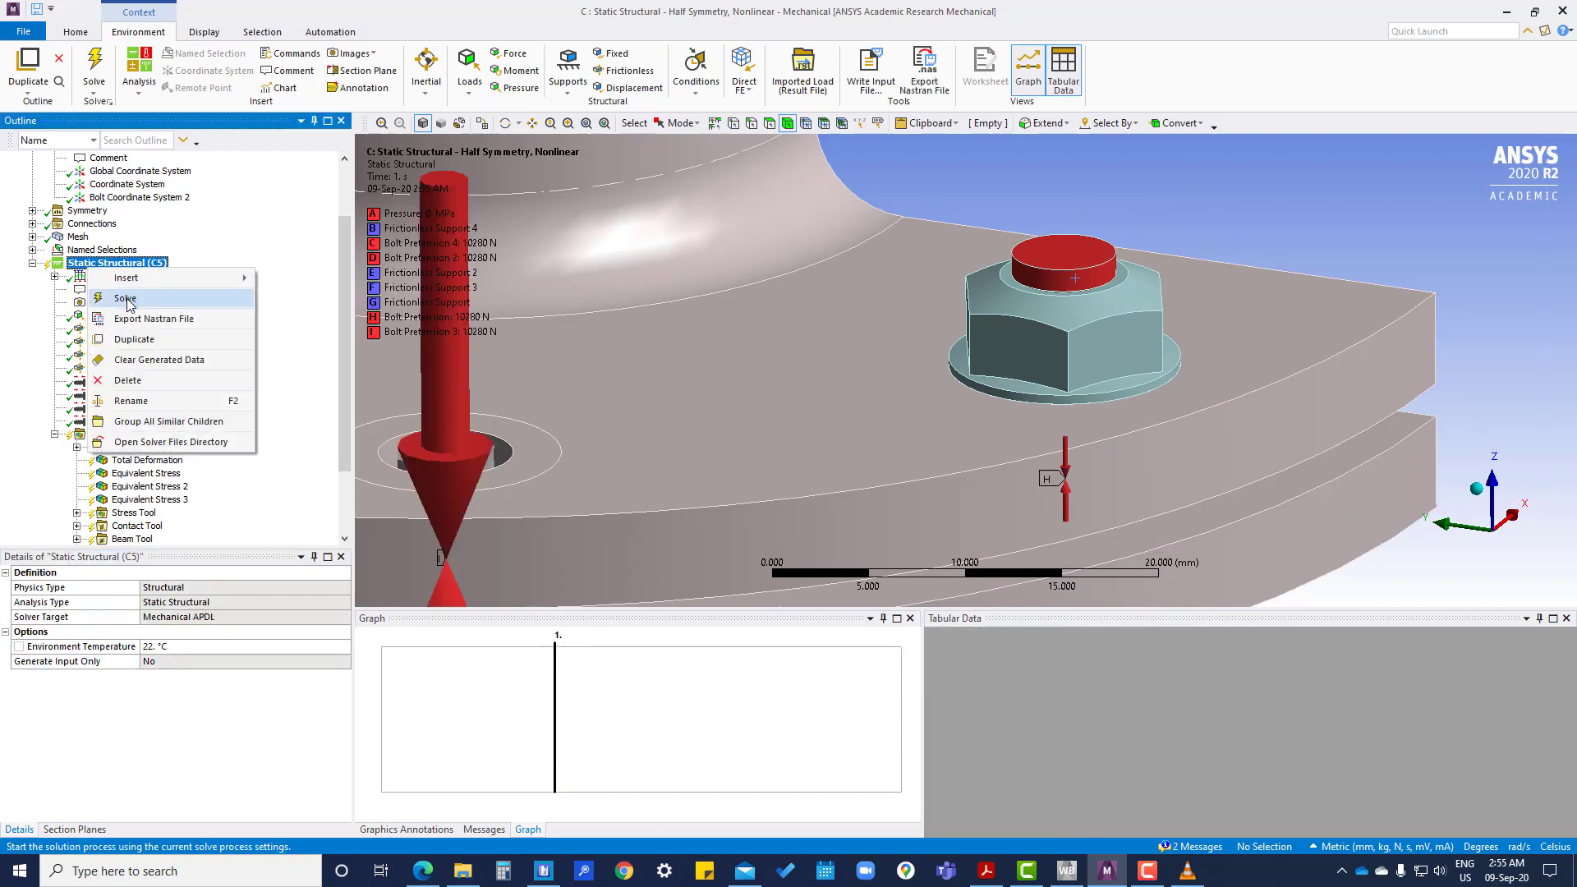
{"action": "left_click", "coordinate": [126, 299]}
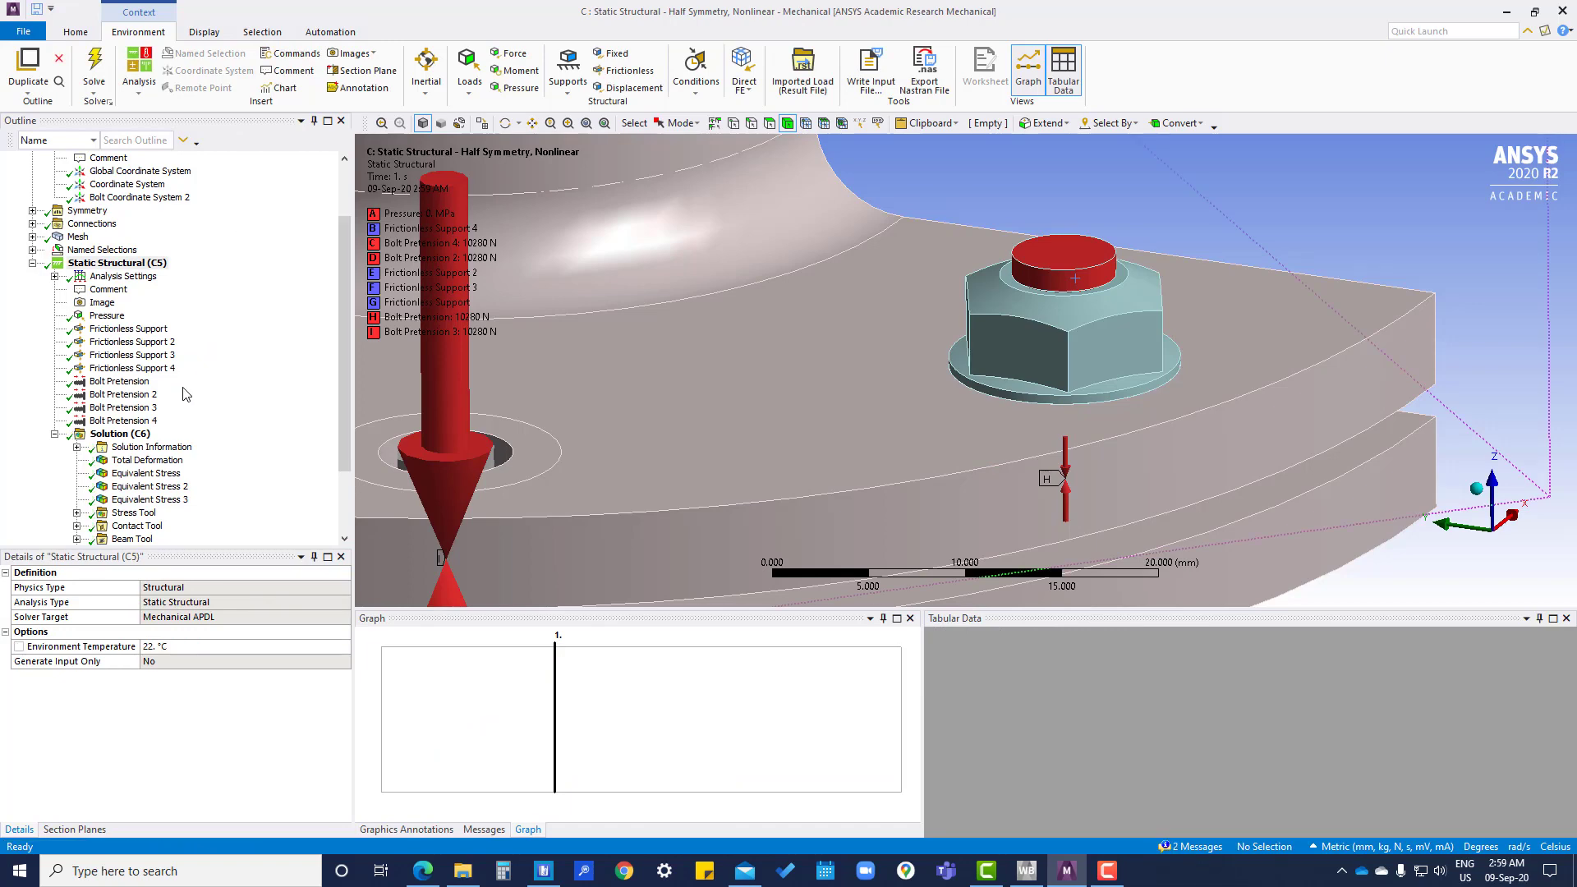
Display Solution Information on the geometry and examine the constraint equations around the solid bolt and flange holes.
{"action": "scroll", "coordinate": [186, 395], "scroll_direction": "down", "scroll_amount": 2}
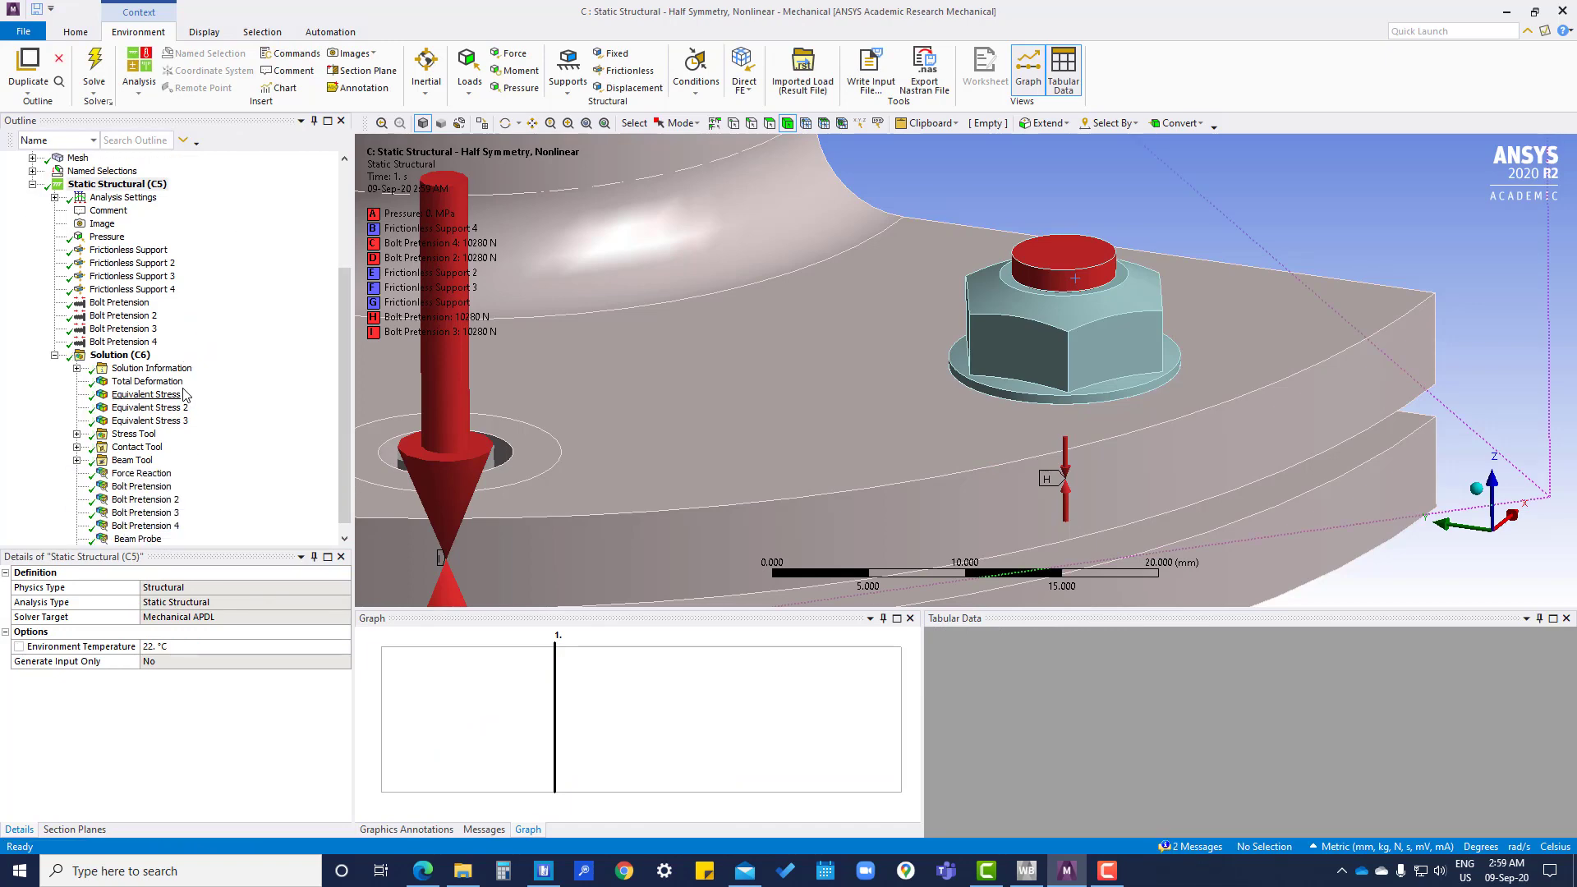
{"action": "scroll", "coordinate": [185, 395], "scroll_direction": "down", "scroll_amount": 1}
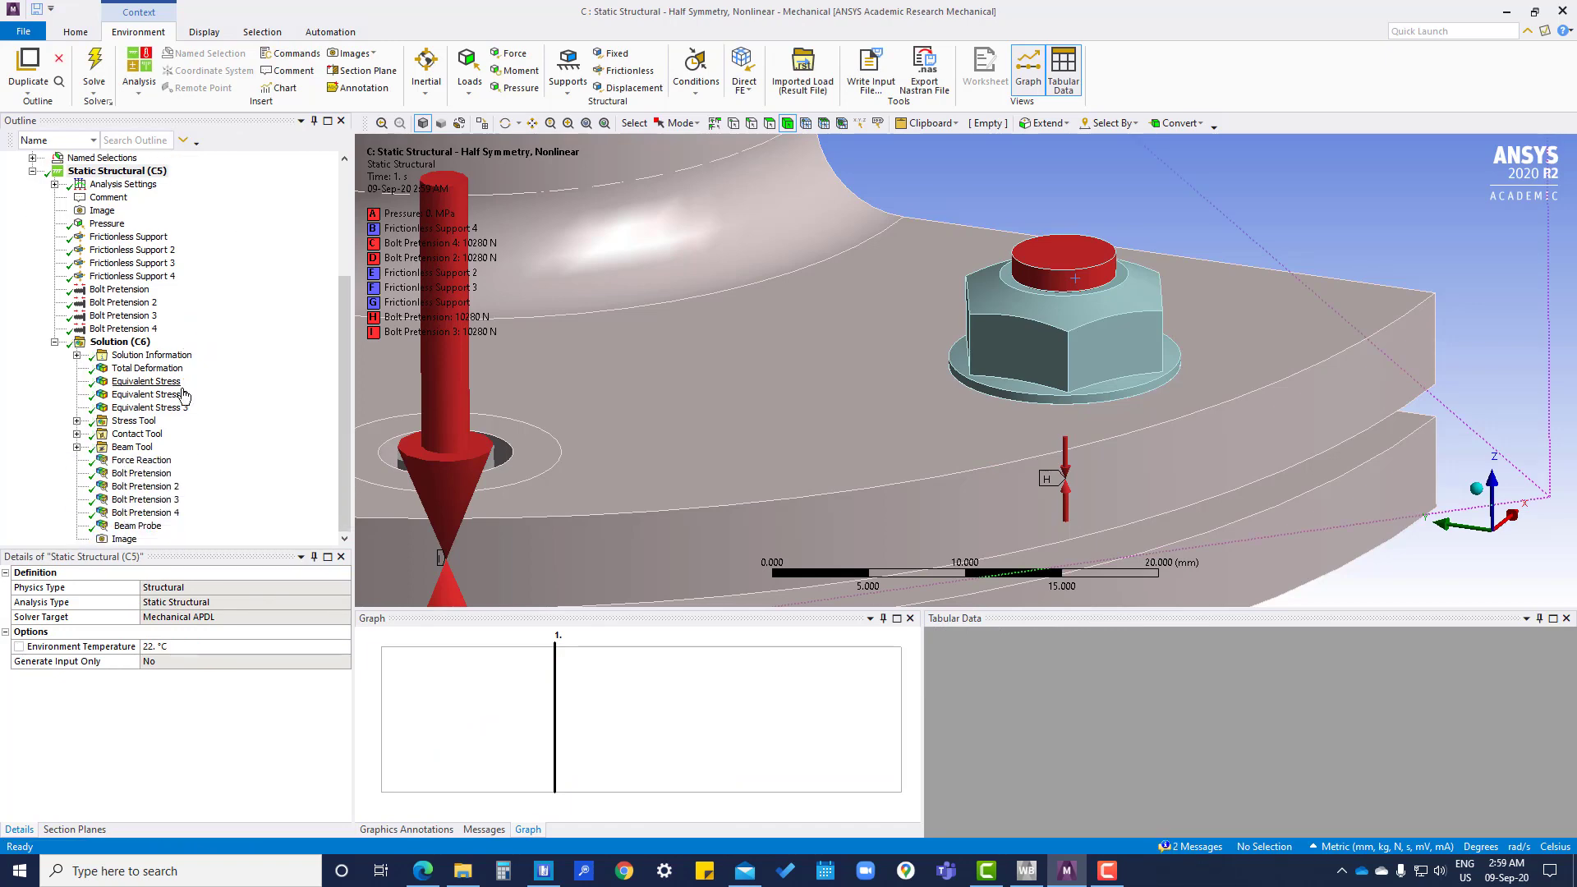
{"action": "left_click", "coordinate": [129, 355]}
{"action": "left_click", "coordinate": [379, 600]}
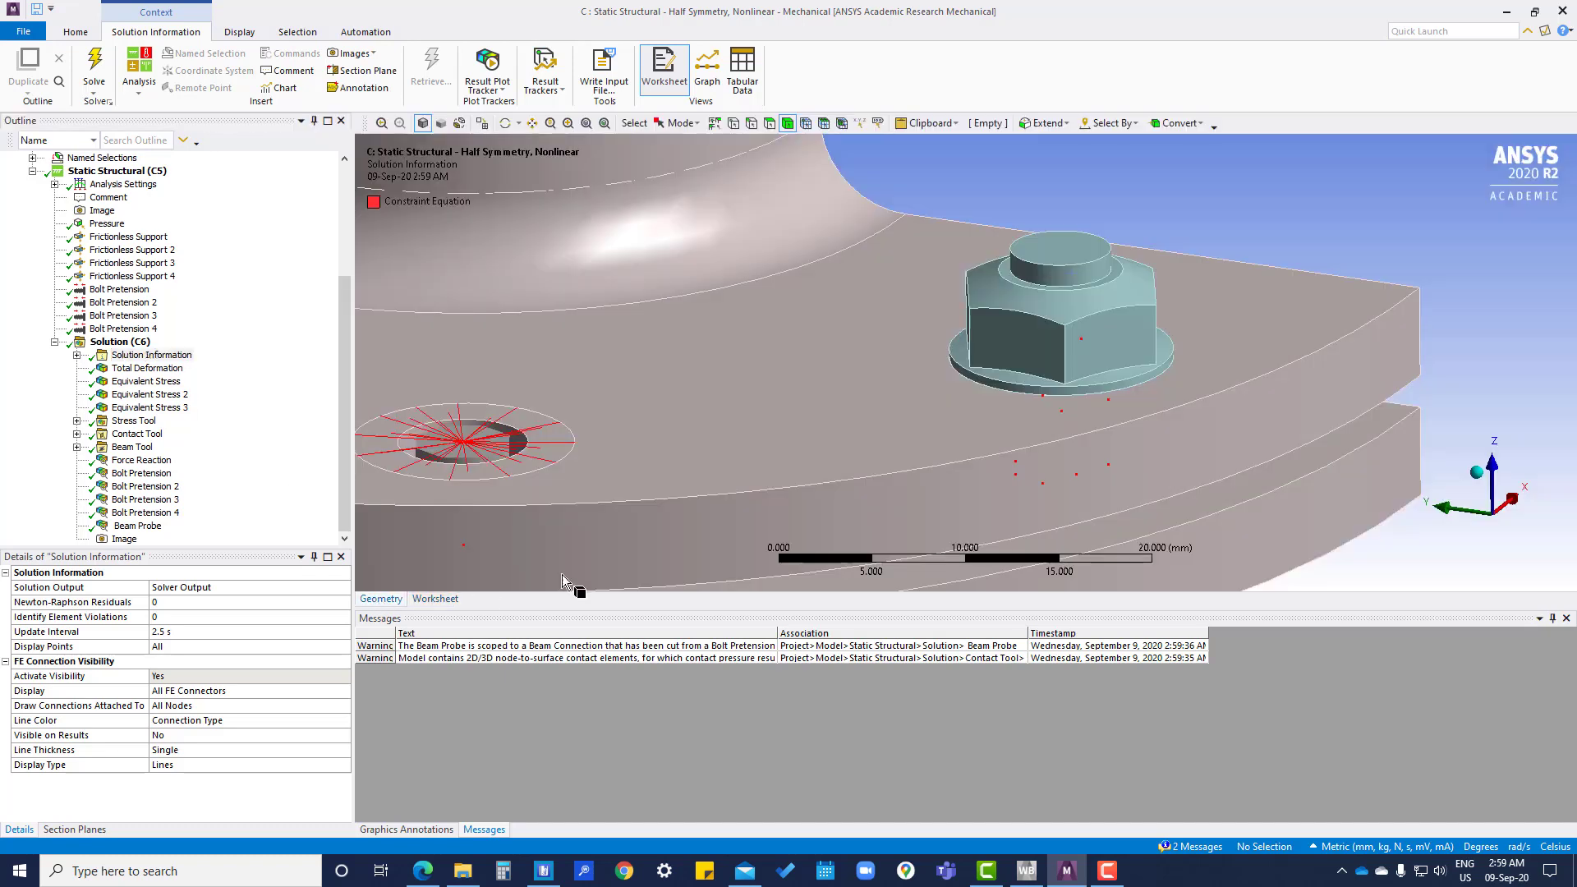
{"action": "middle_click_drag", "start_coordinate": [1059, 451], "coordinate": [911, 359]}
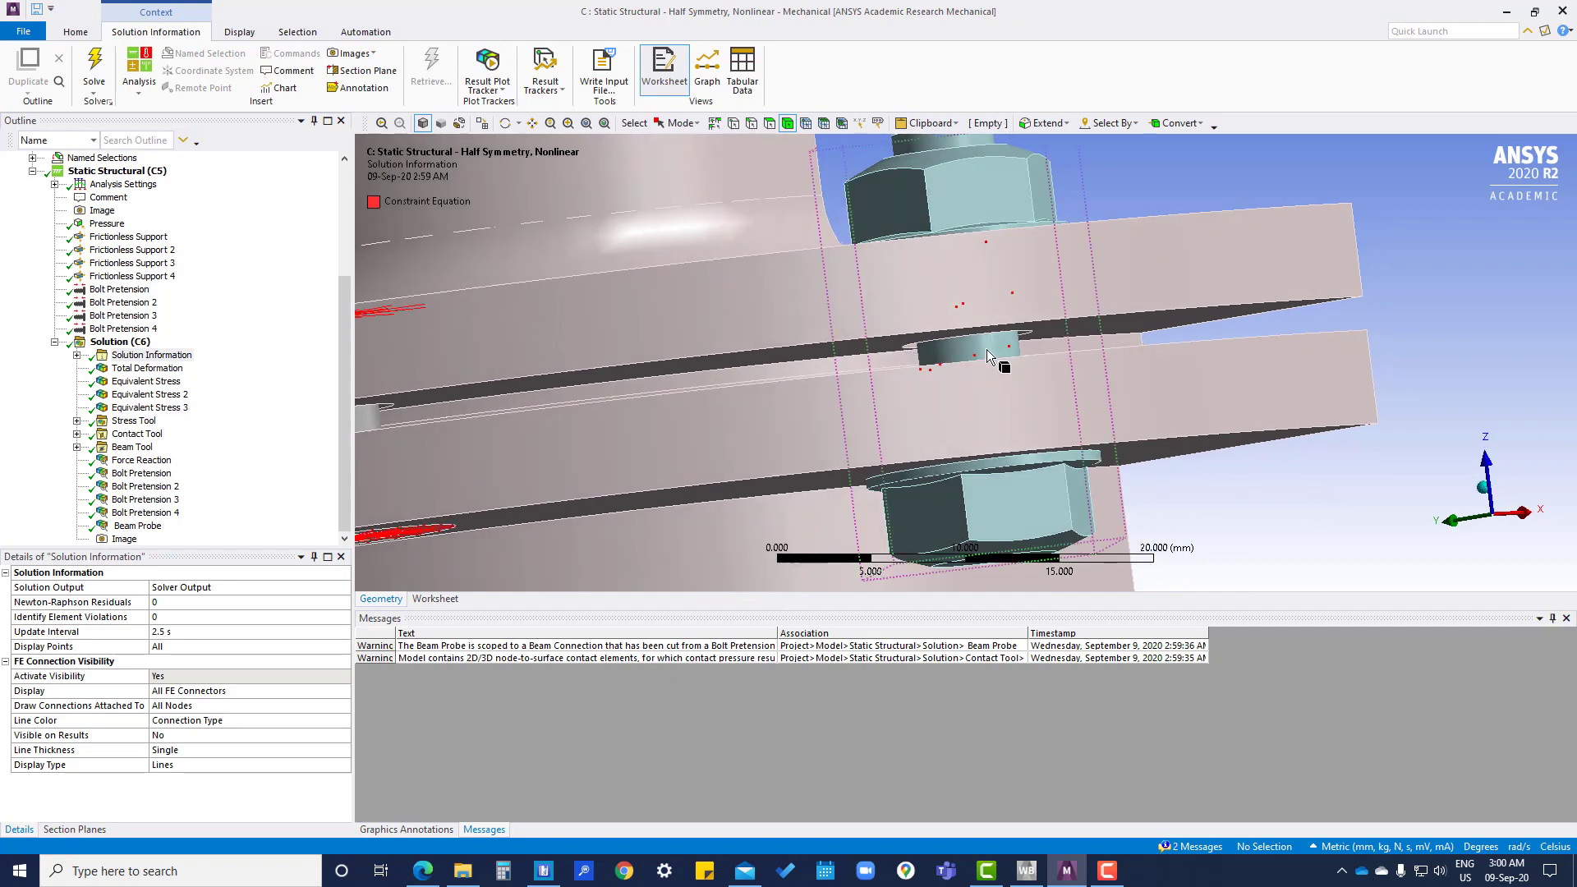
{"action": "scroll", "coordinate": [1073, 398], "scroll_direction": "down", "scroll_amount": 5}
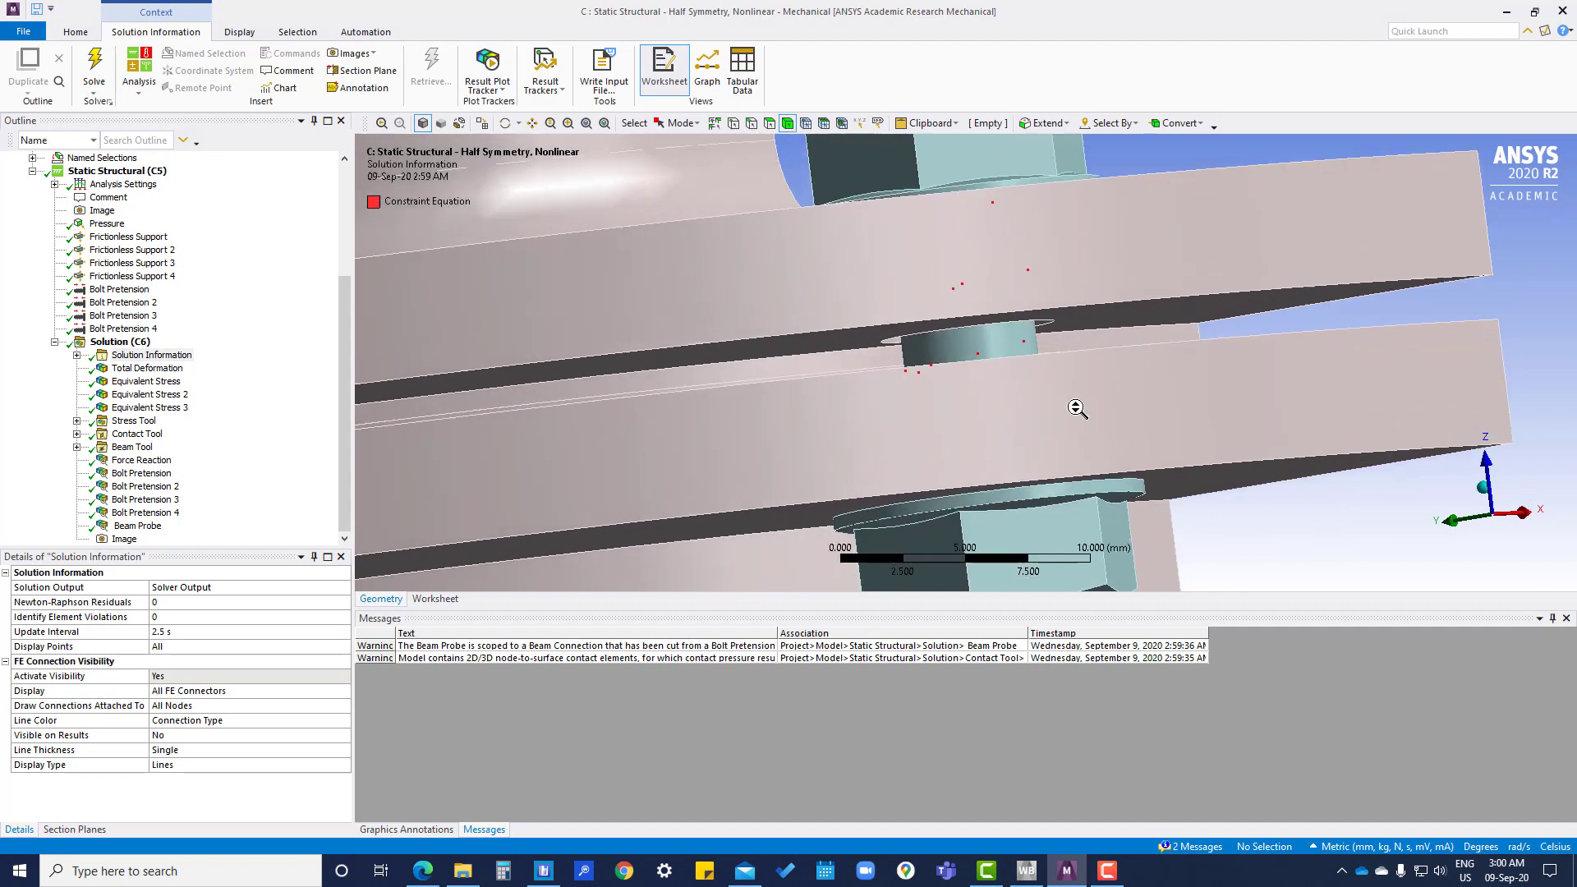
{"action": "middle_click_drag", "start_coordinate": [1073, 398], "coordinate": [1136, 432]}
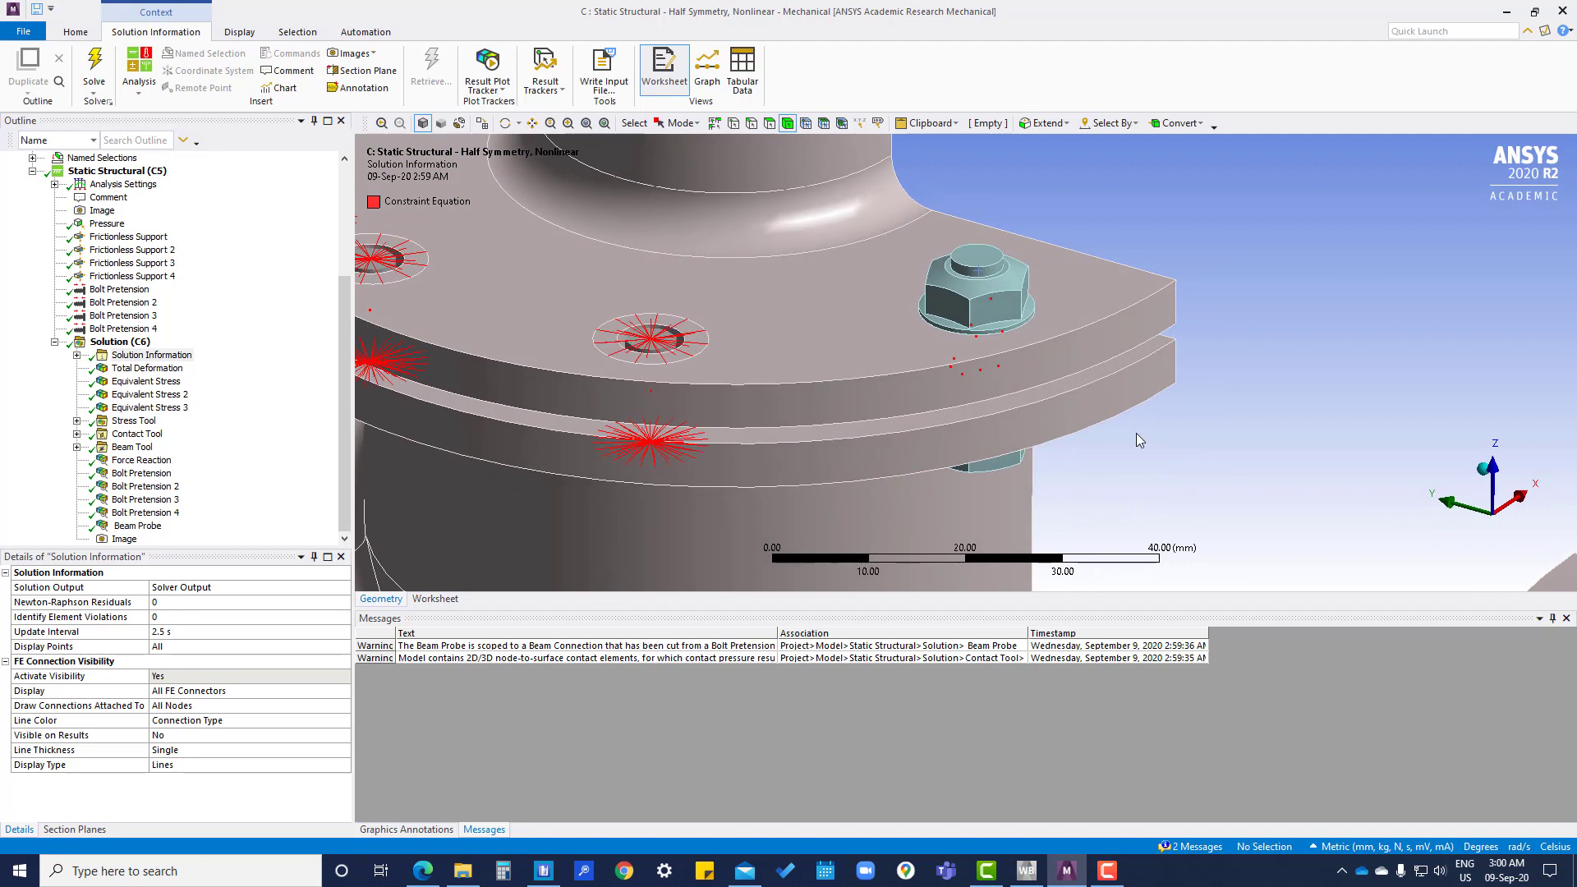
Hide the upper flange body around the solid bolt.
{"action": "right_click", "coordinate": [901, 353]}
{"action": "mouse_move", "coordinate": [951, 404]}
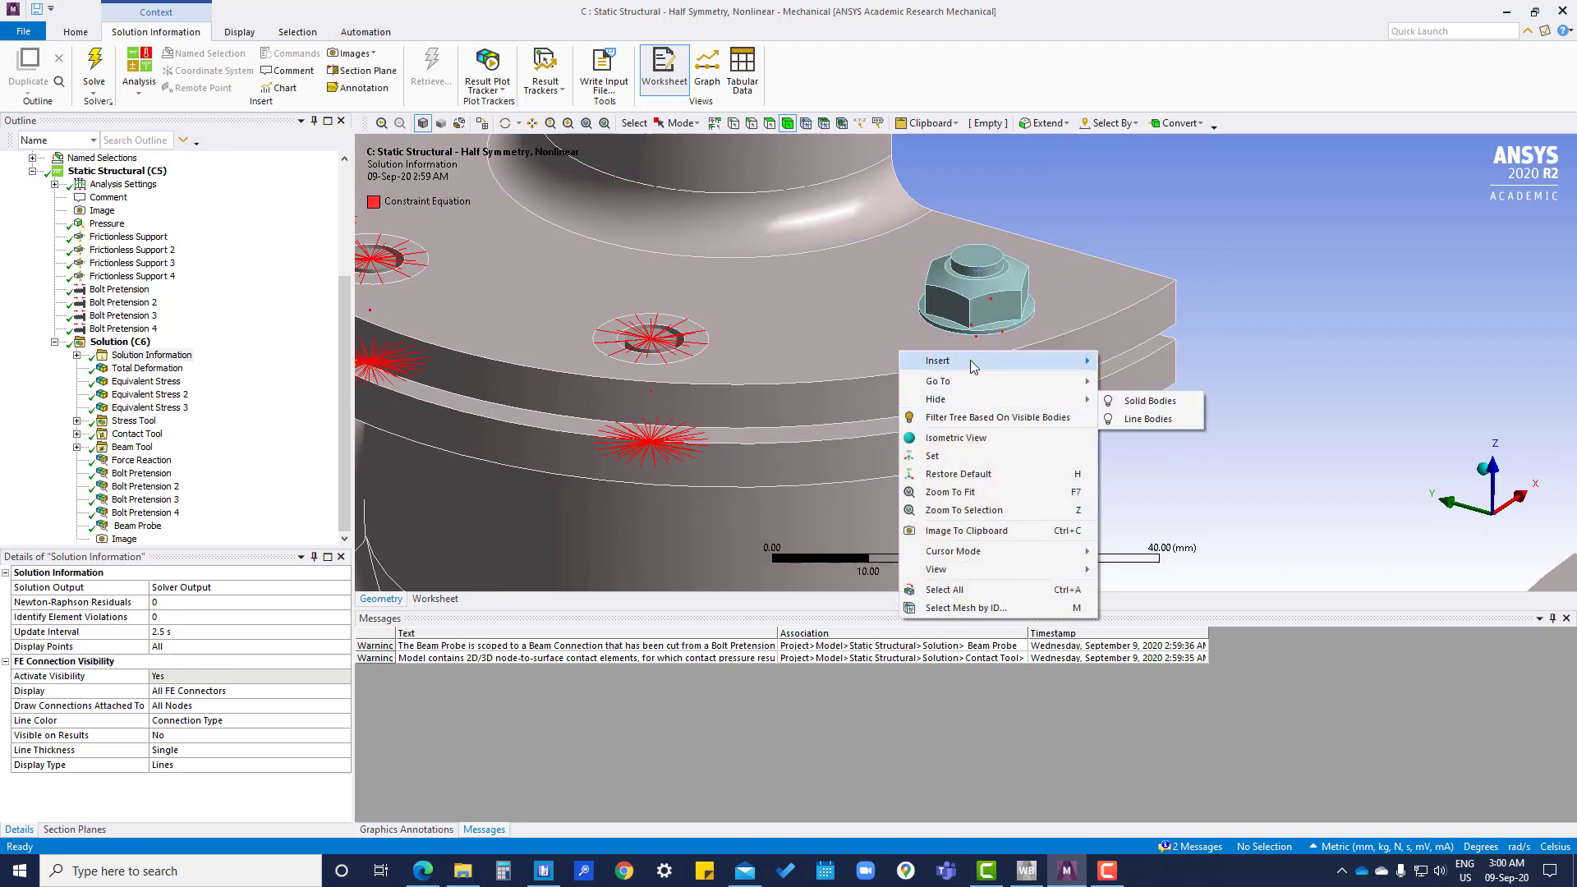
{"action": "scroll", "coordinate": [890, 416], "scroll_direction": "down", "scroll_amount": 5}
{"action": "middle_click_drag", "start_coordinate": [890, 416], "coordinate": [857, 410]}
{"action": "scroll", "coordinate": [858, 411], "scroll_direction": "up", "scroll_amount": 5}
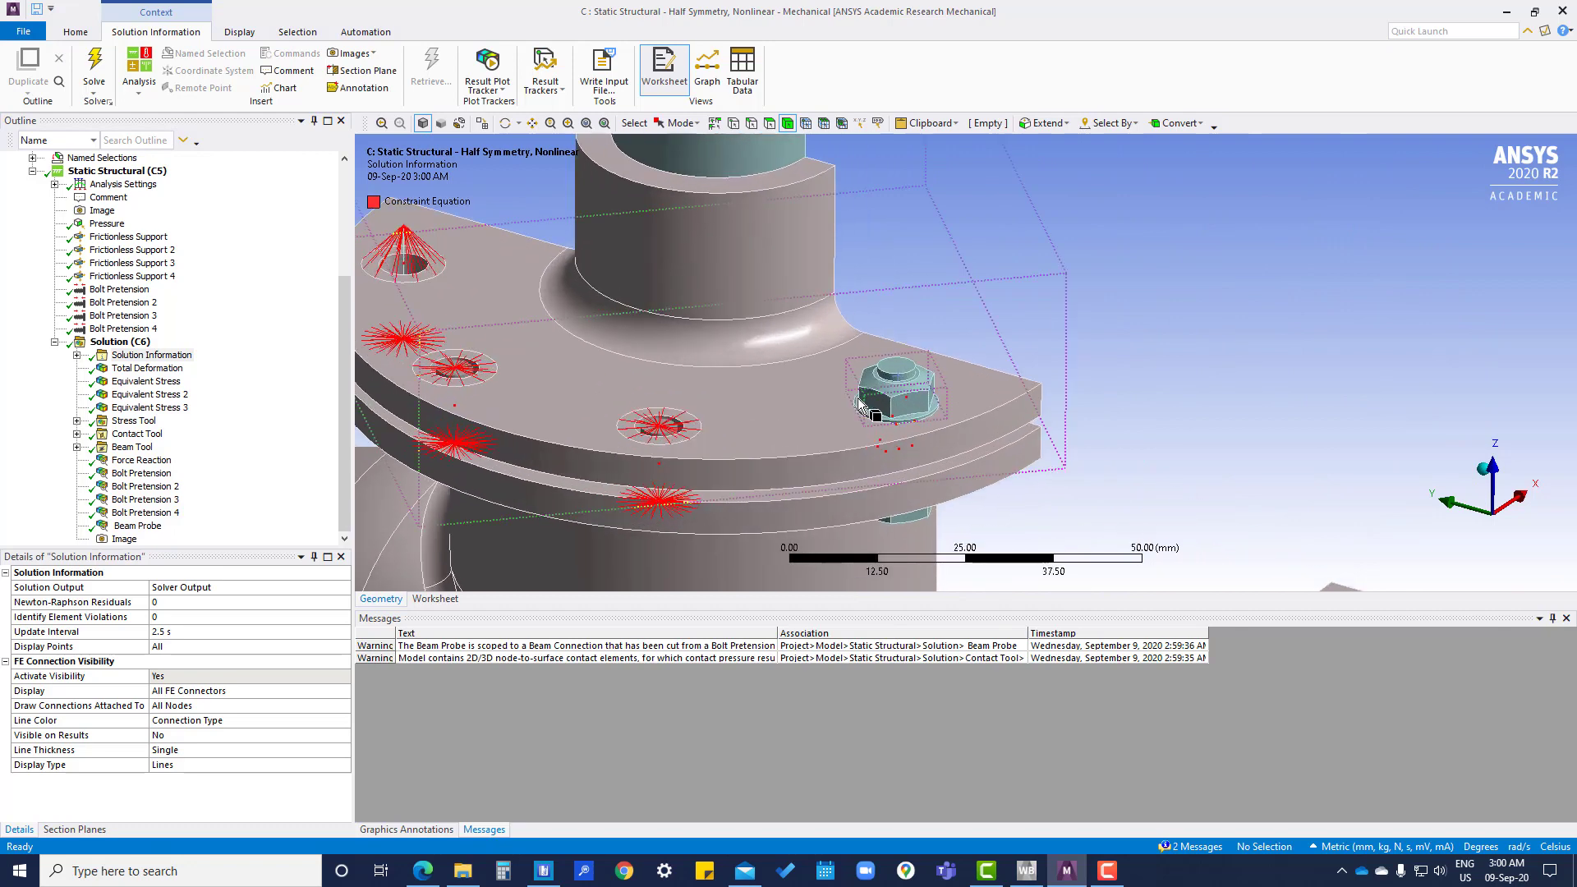
{"action": "scroll", "coordinate": [1084, 419], "scroll_direction": "down", "scroll_amount": 2}
{"action": "right_click", "coordinate": [1158, 419]}
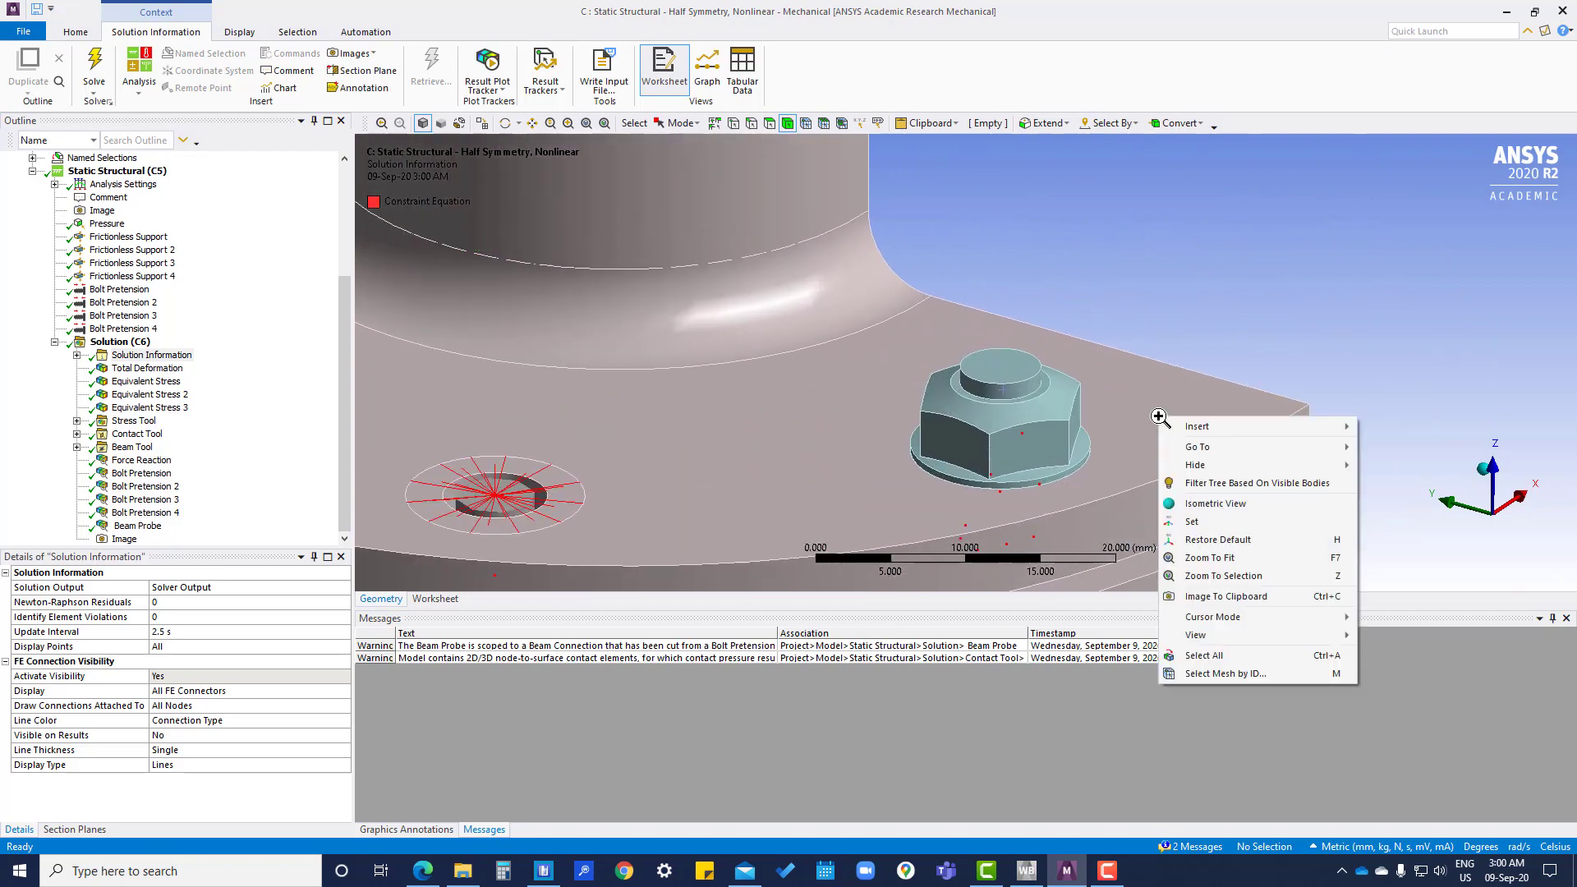
{"action": "left_click", "coordinate": [1126, 432]}
{"action": "right_click", "coordinate": [1126, 432]}
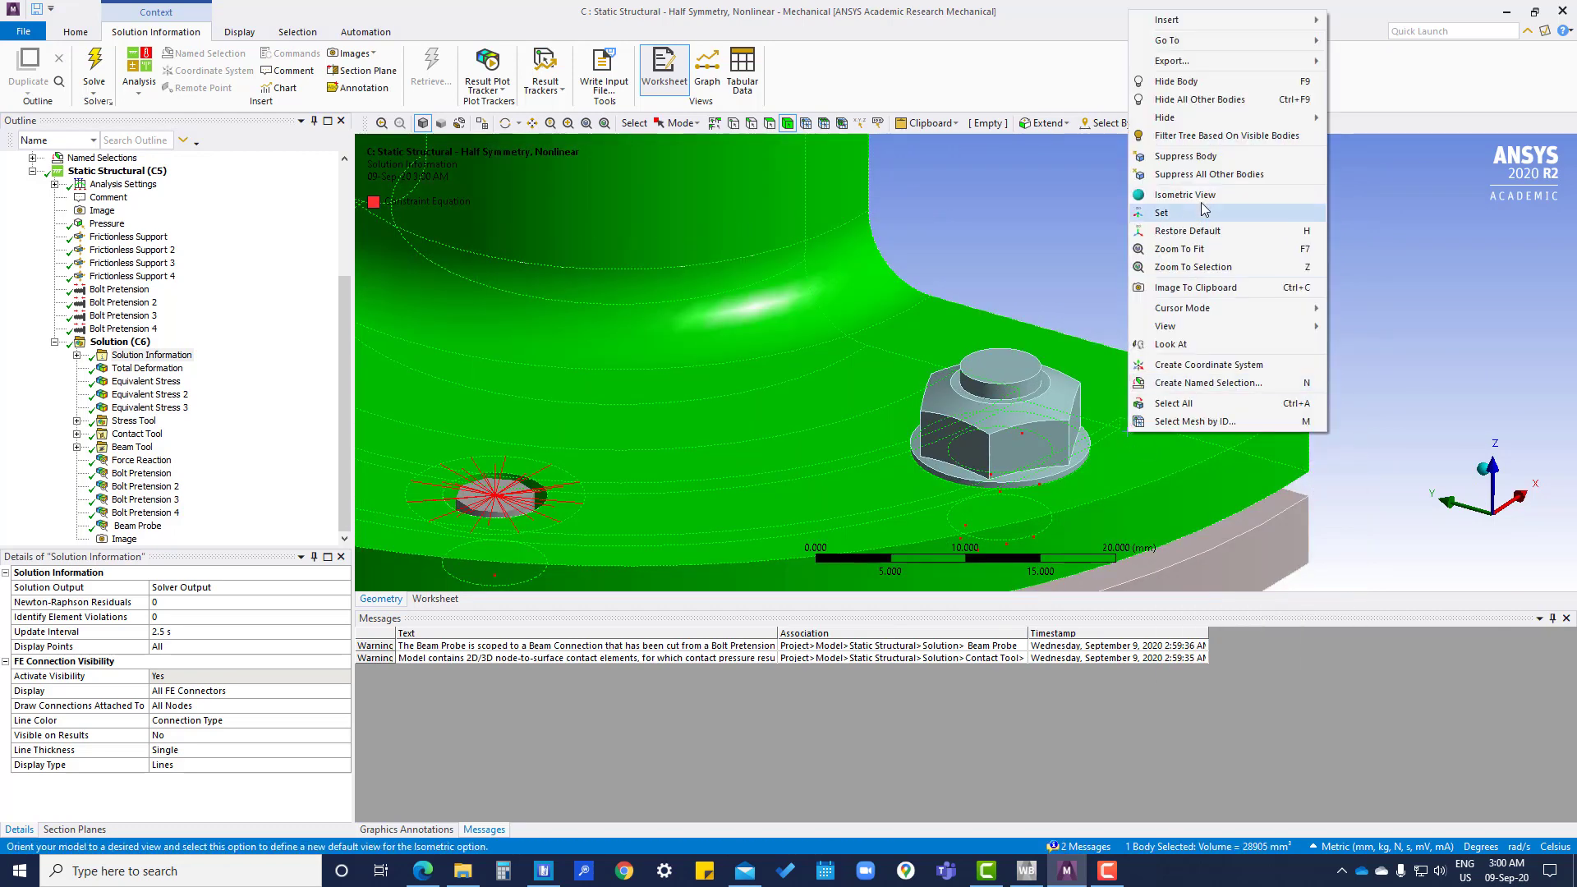
{"action": "left_click", "coordinate": [1182, 85]}
Hide the nut on the solid bolt to expose the bolt shank.
{"action": "left_click", "coordinate": [1017, 460]}
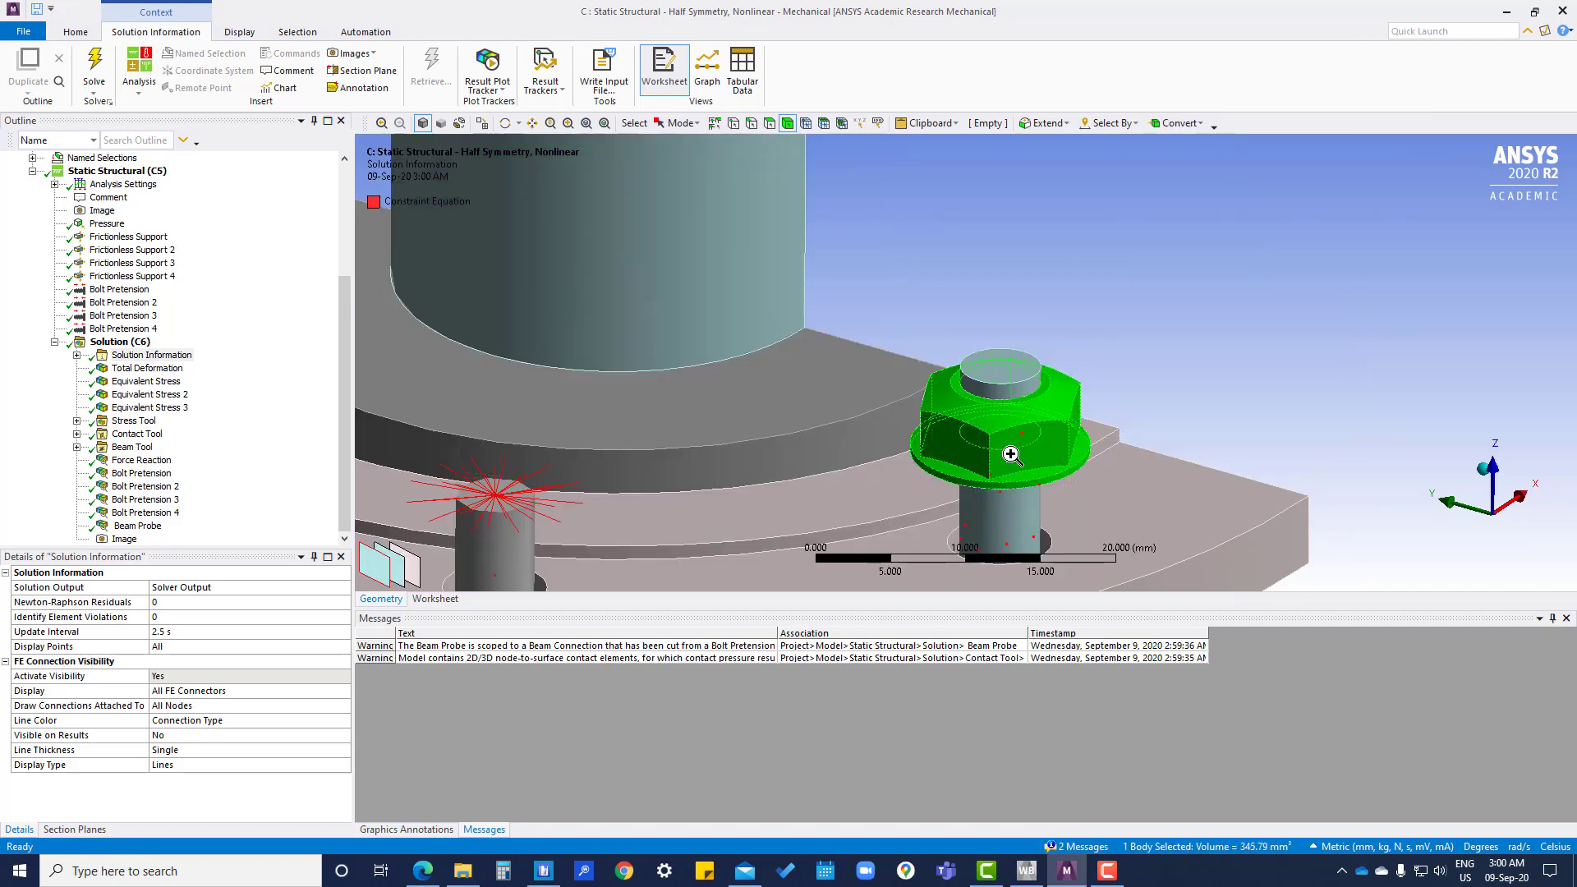
{"action": "right_click", "coordinate": [1011, 460]}
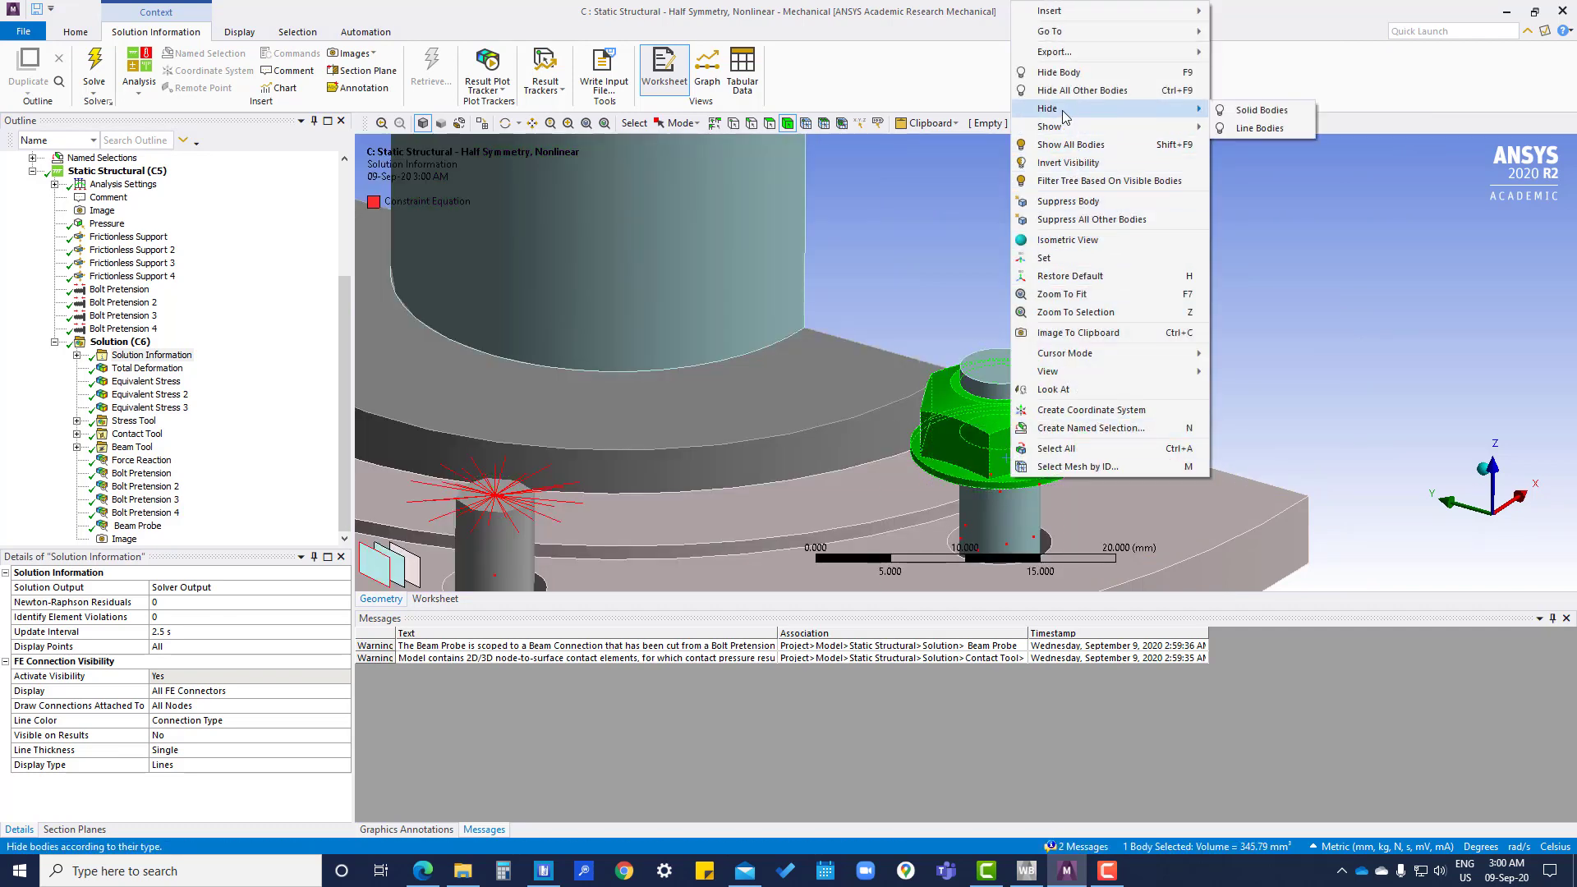
{"action": "left_click", "coordinate": [1068, 73]}
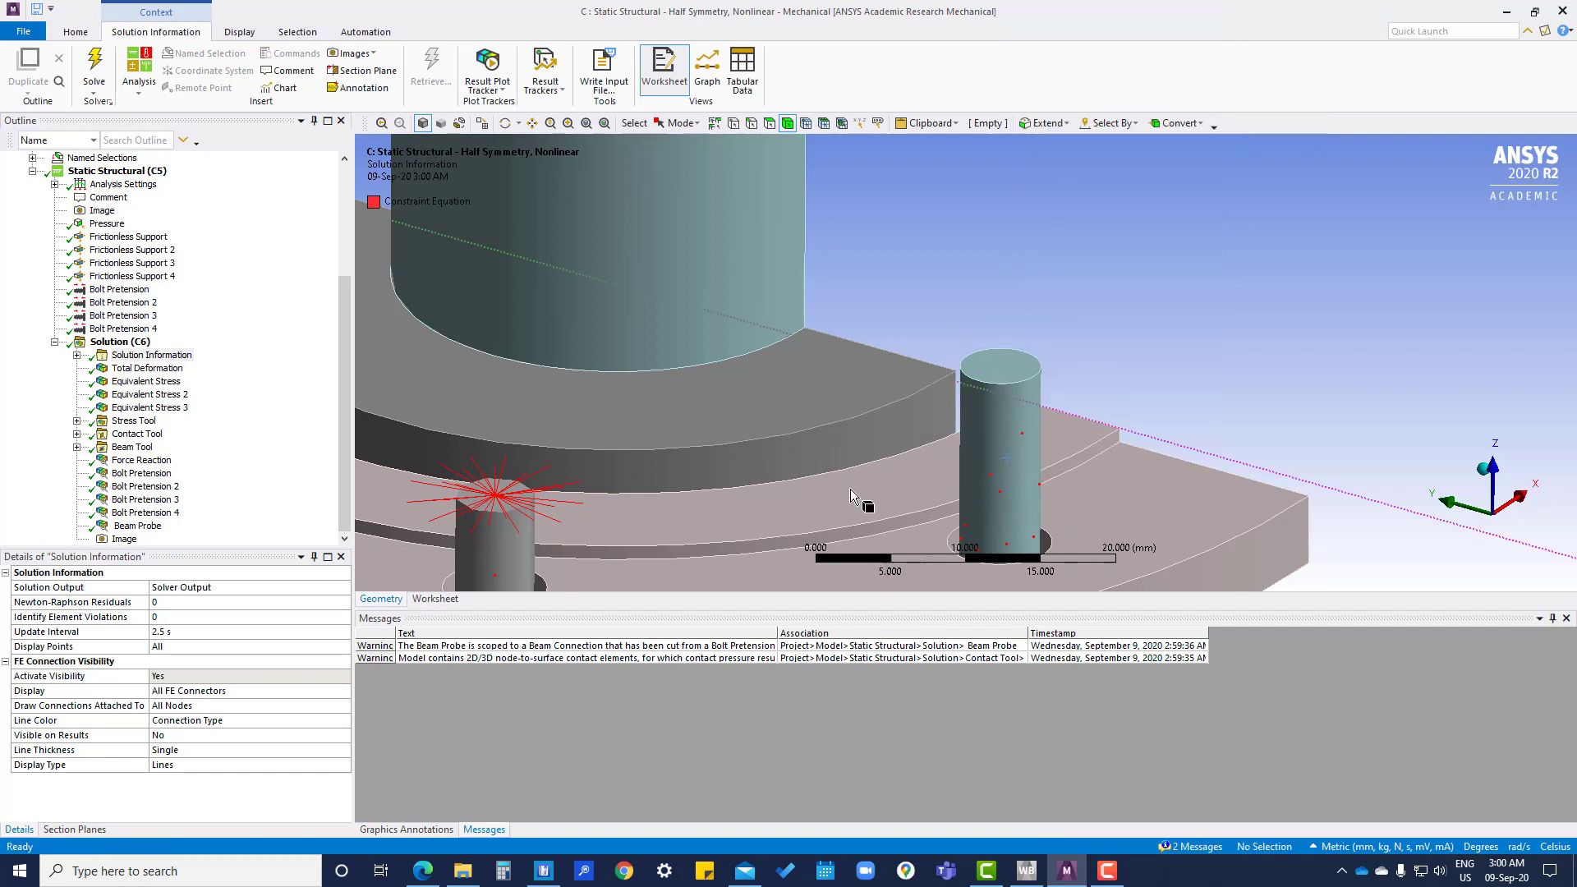
{"action": "middle_click_drag", "start_coordinate": [644, 461], "coordinate": [642, 397], "text": "ctrl"}
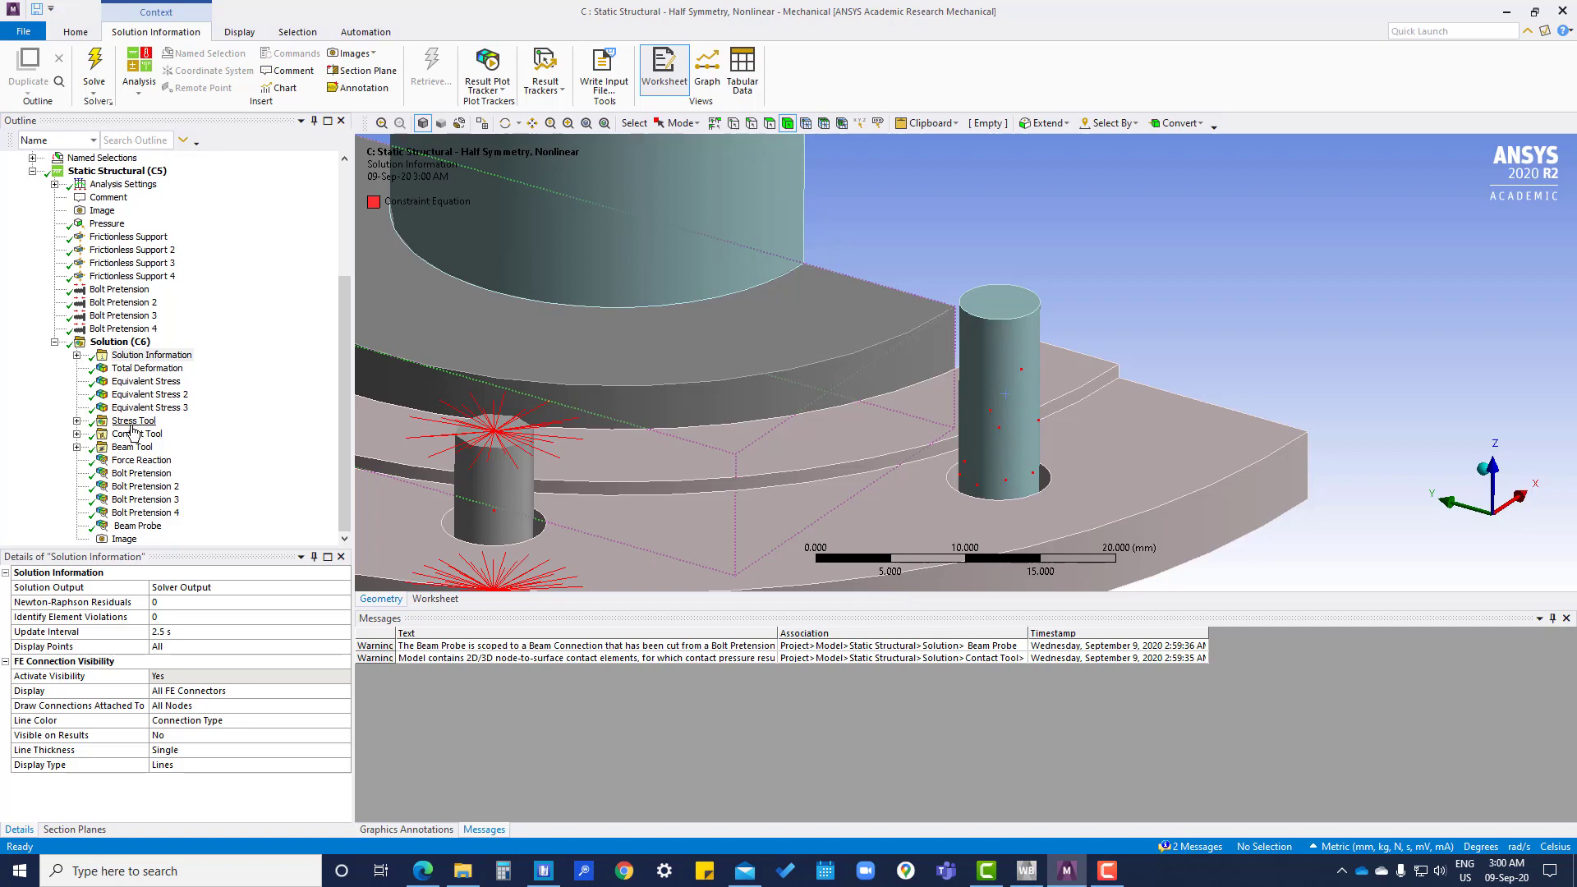
Display the mesh and examine the elements along the solid bolt's shank.
{"action": "scroll", "coordinate": [107, 340], "scroll_direction": "up", "scroll_amount": 3}
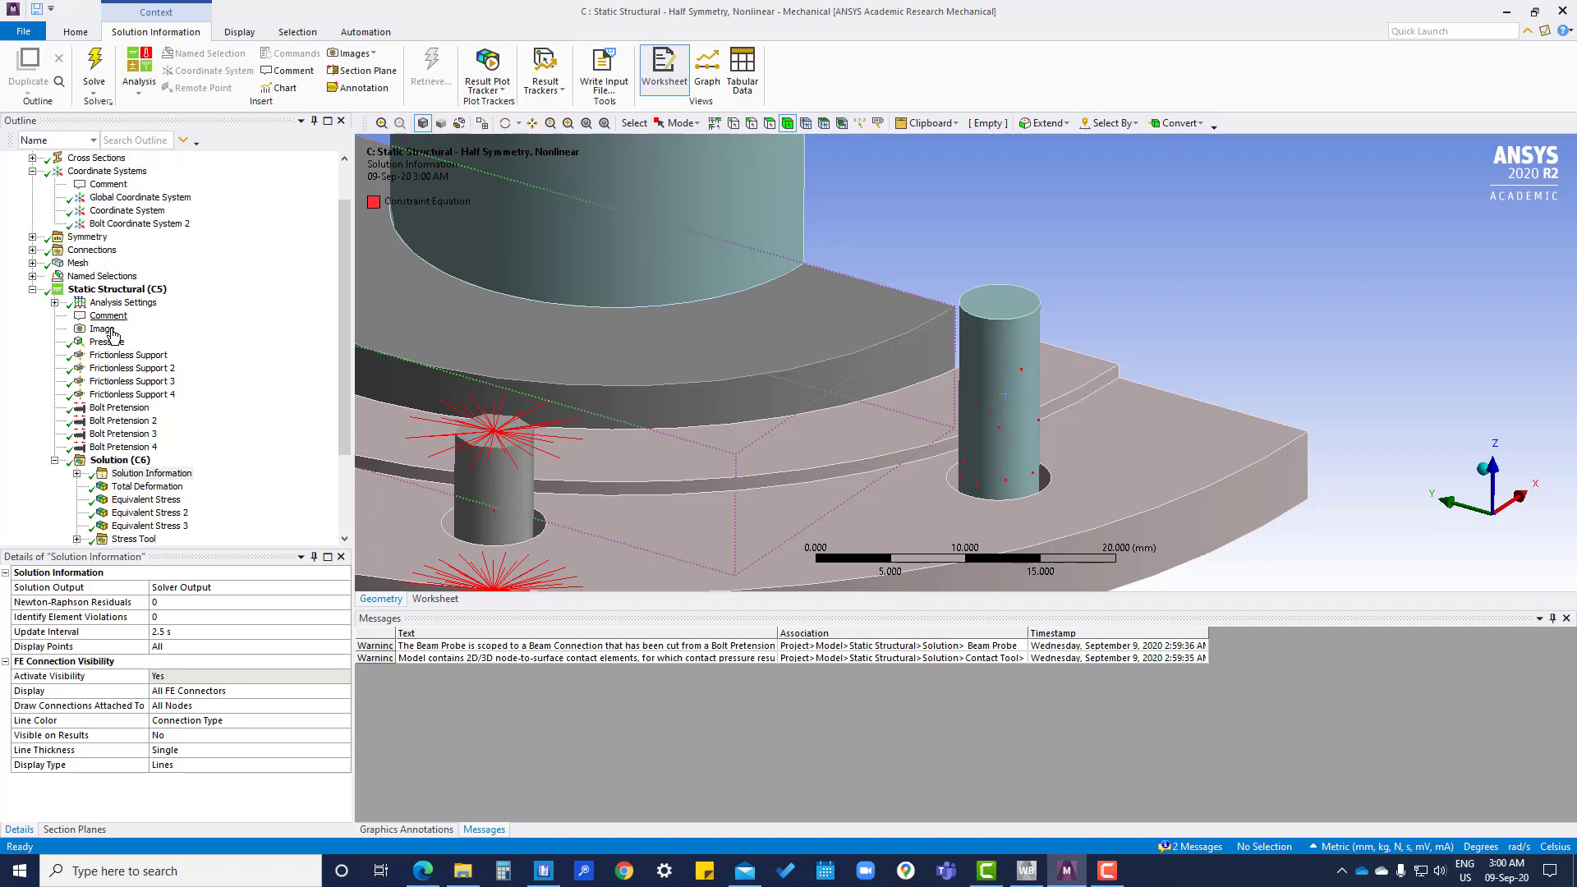
{"action": "scroll", "coordinate": [99, 362], "scroll_direction": "up", "scroll_amount": 2}
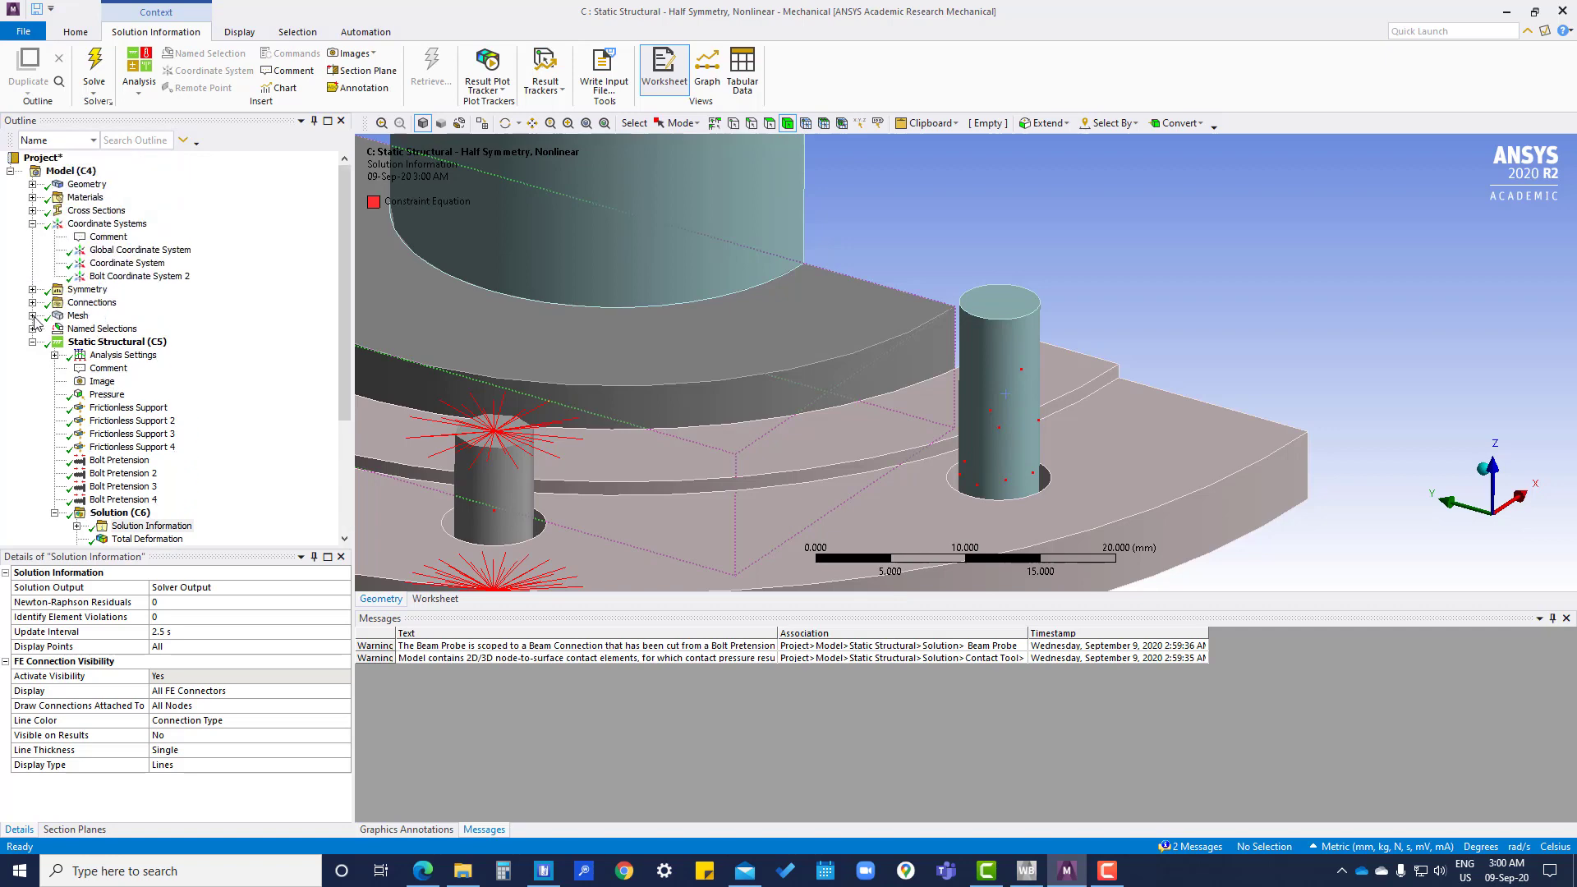
{"action": "left_click", "coordinate": [78, 315]}
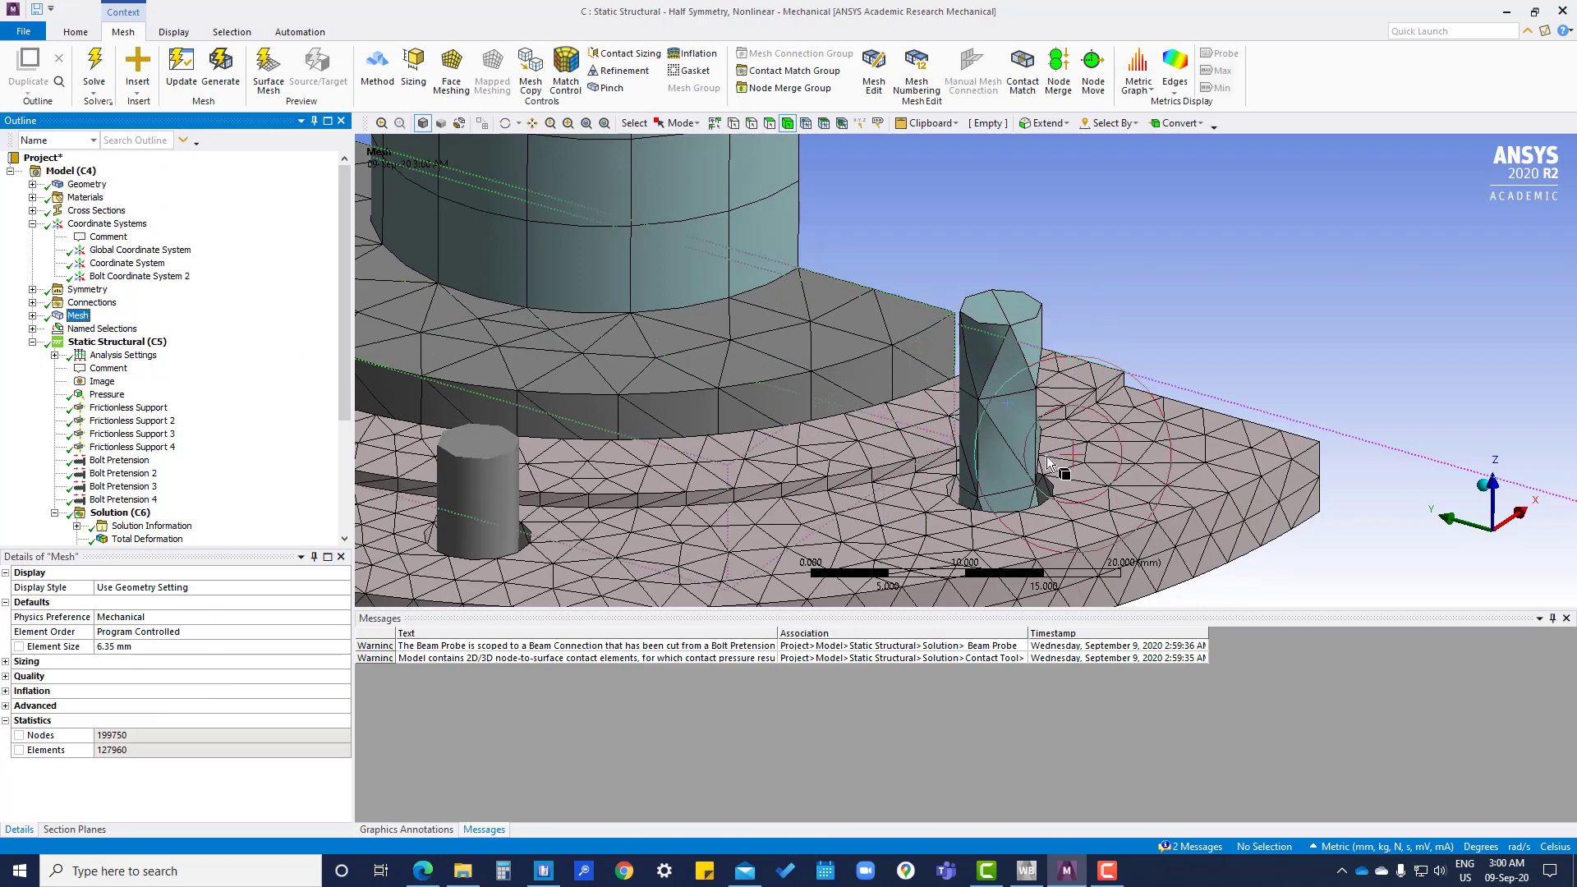
{"action": "middle_click_drag", "start_coordinate": [993, 386], "coordinate": [1076, 444]}
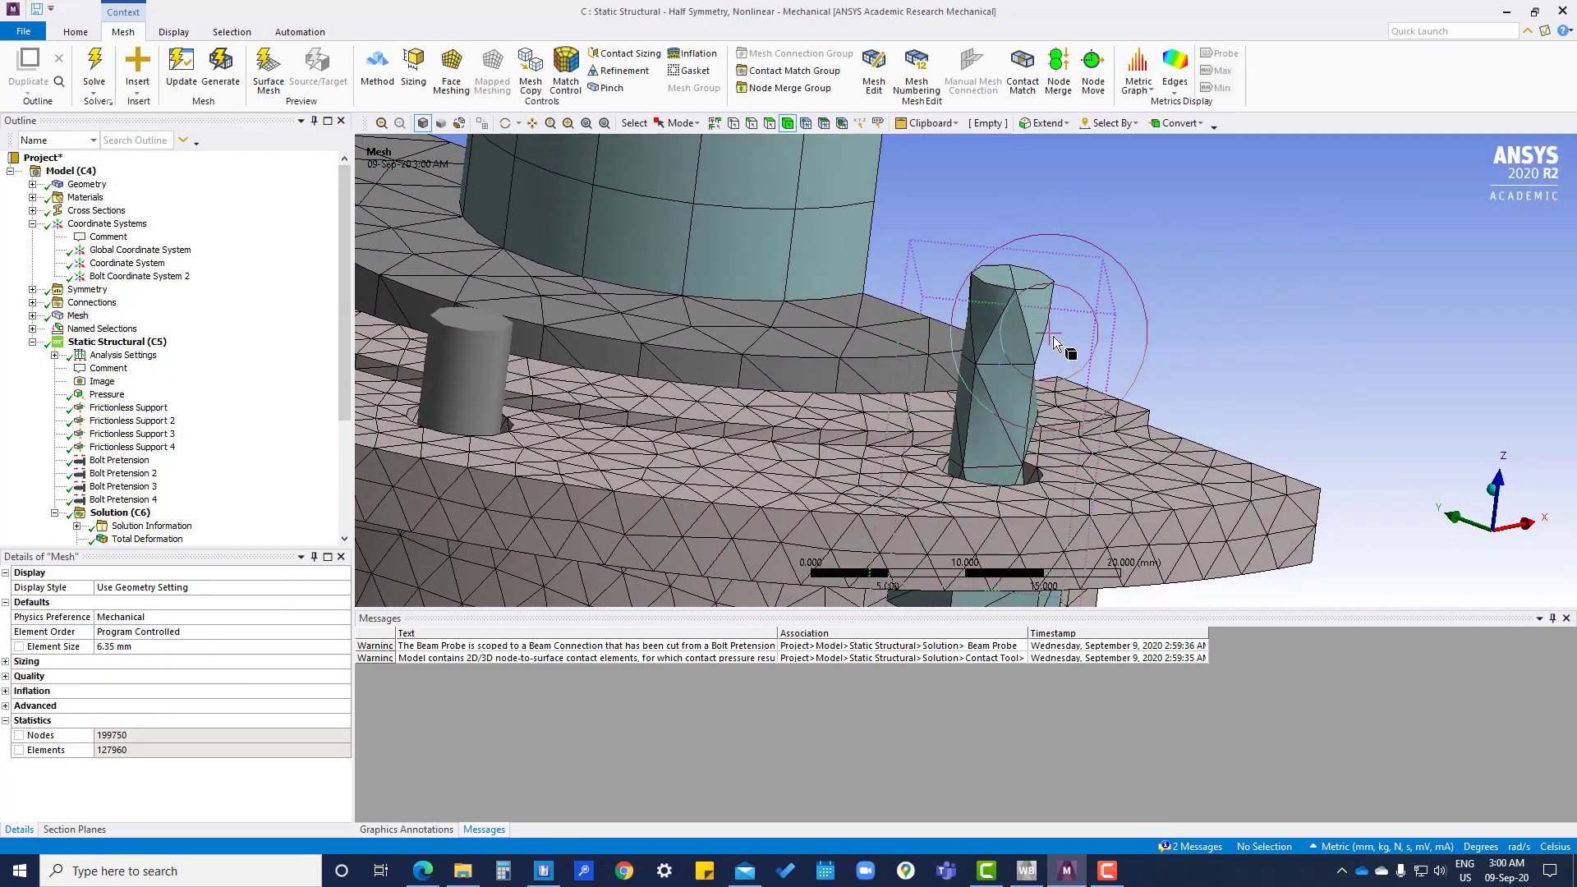
Add a mesh sizing scoped to the solid bolt's body with an element size of 2.0 mm.
{"action": "right_click", "coordinate": [79, 319]}
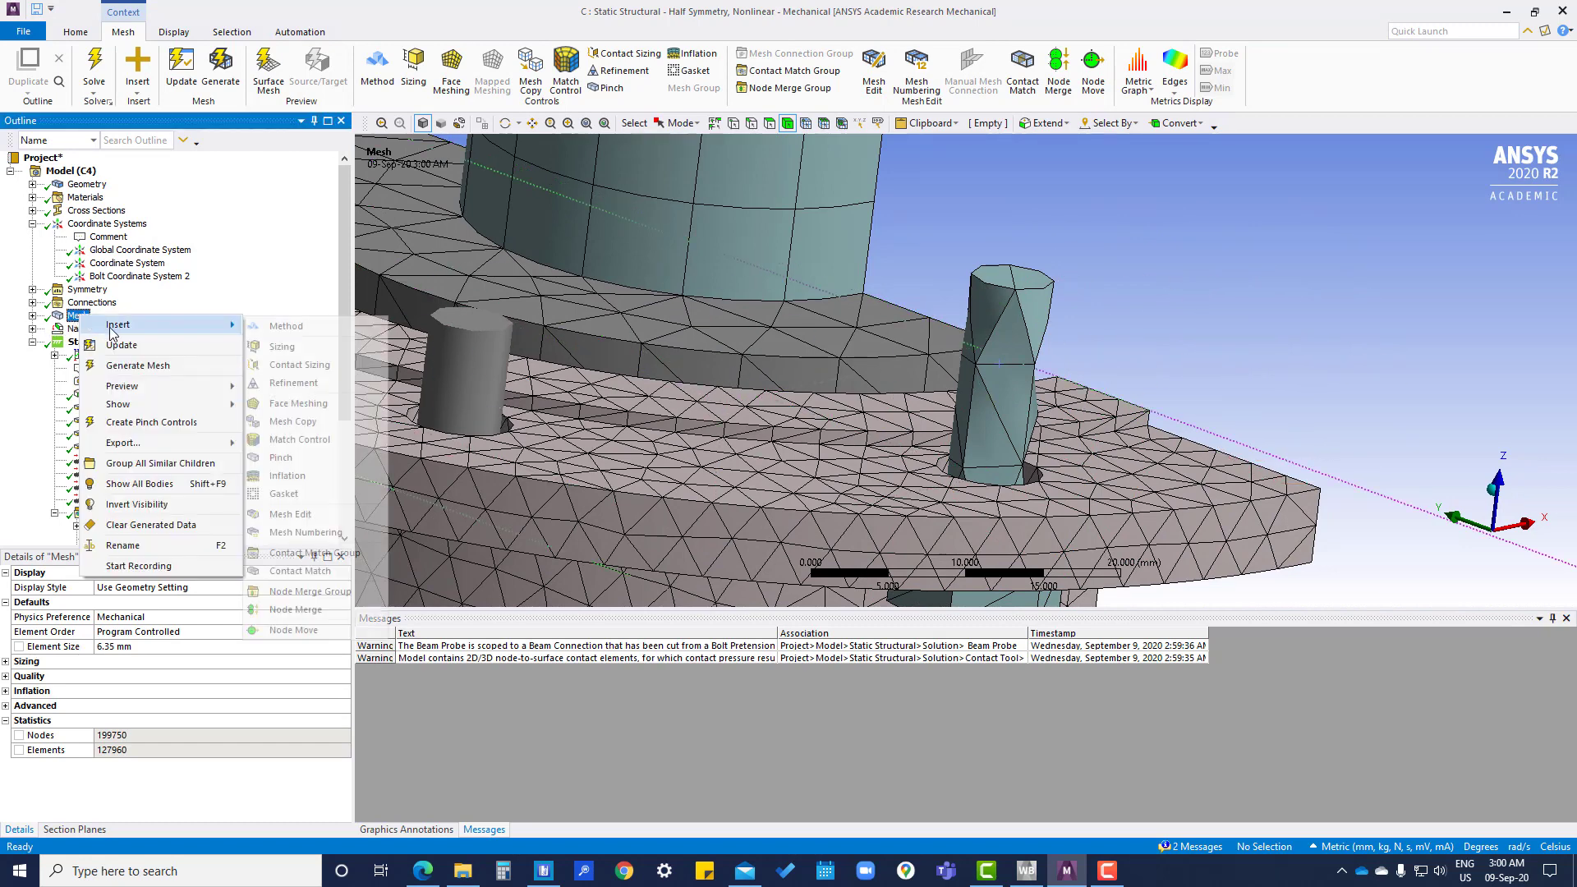
{"action": "mouse_move", "coordinate": [206, 324]}
{"action": "left_click", "coordinate": [282, 347]}
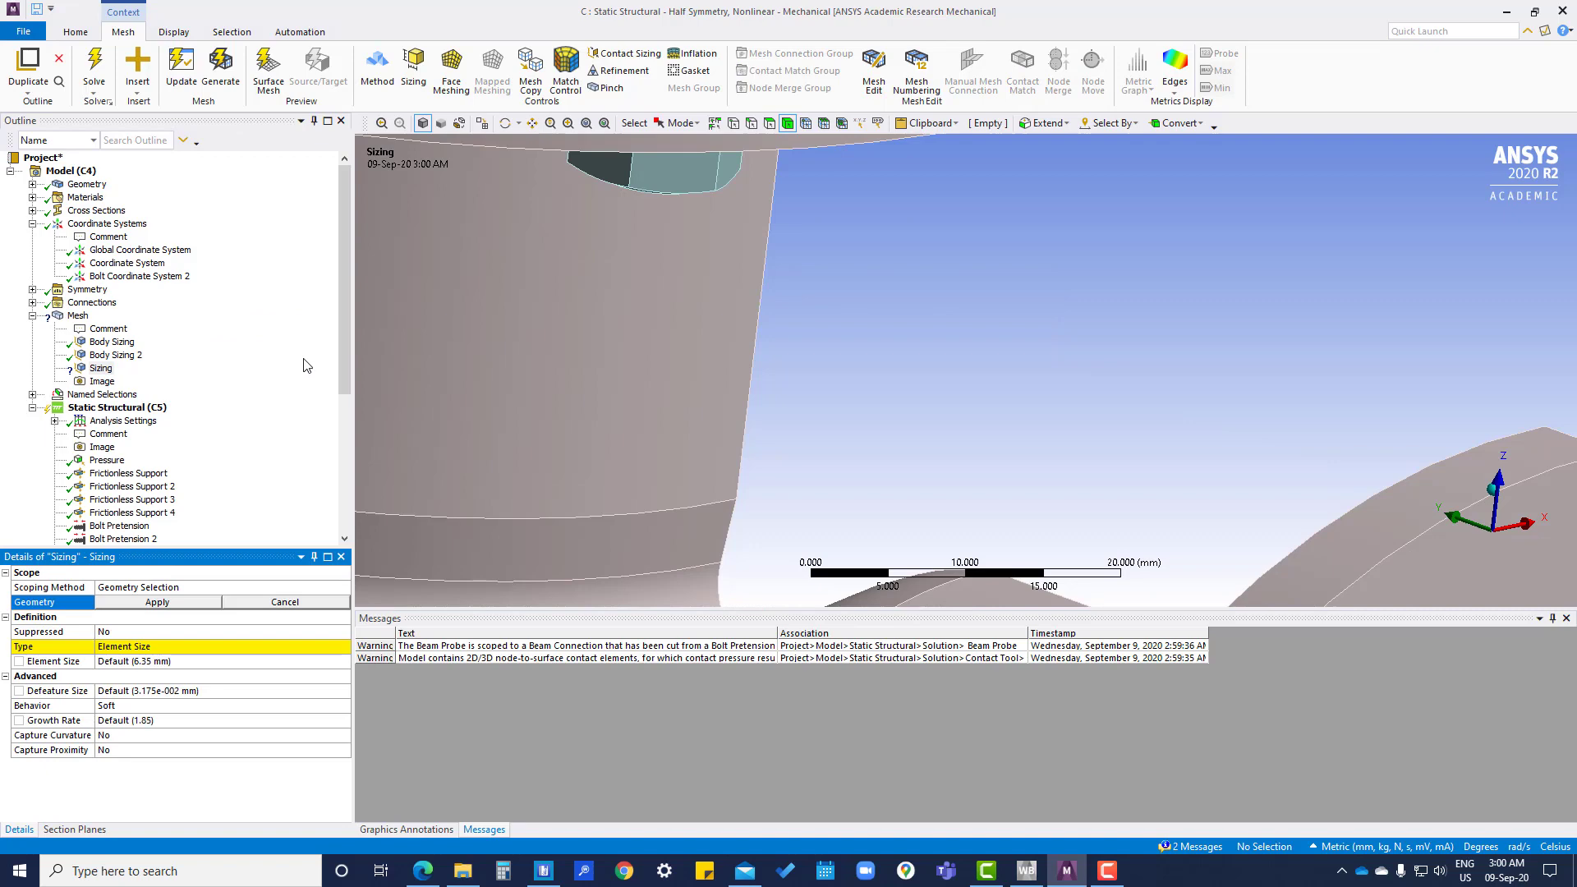
{"action": "scroll", "coordinate": [1182, 458], "scroll_direction": "down", "scroll_amount": 4}
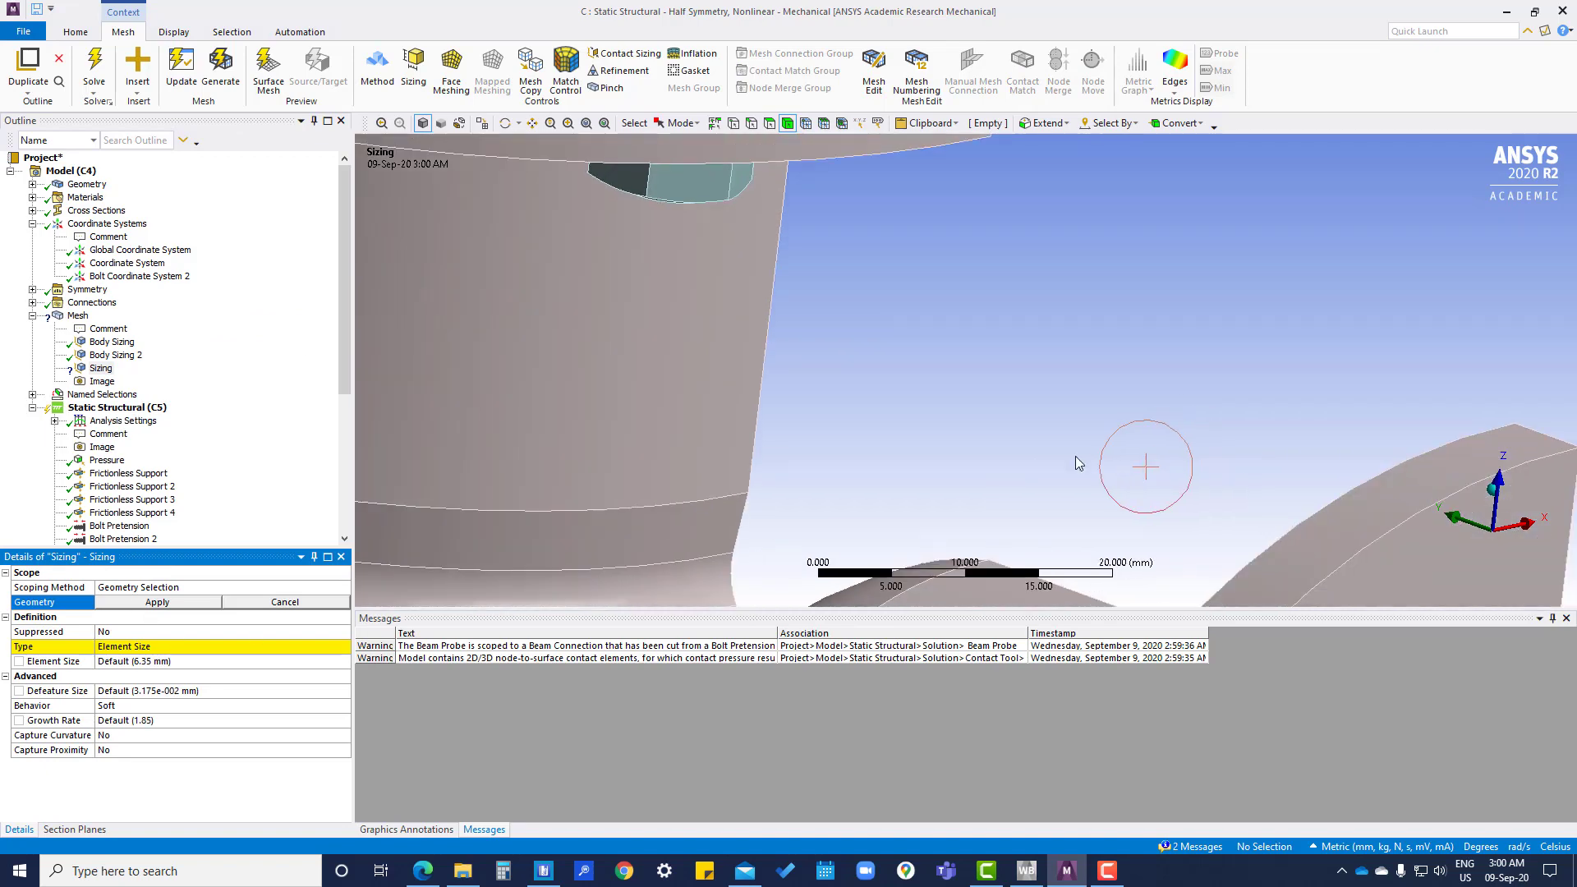
{"action": "scroll", "coordinate": [944, 394], "scroll_direction": "down", "scroll_amount": 2}
{"action": "middle_click_drag", "start_coordinate": [933, 342], "coordinate": [969, 563]}
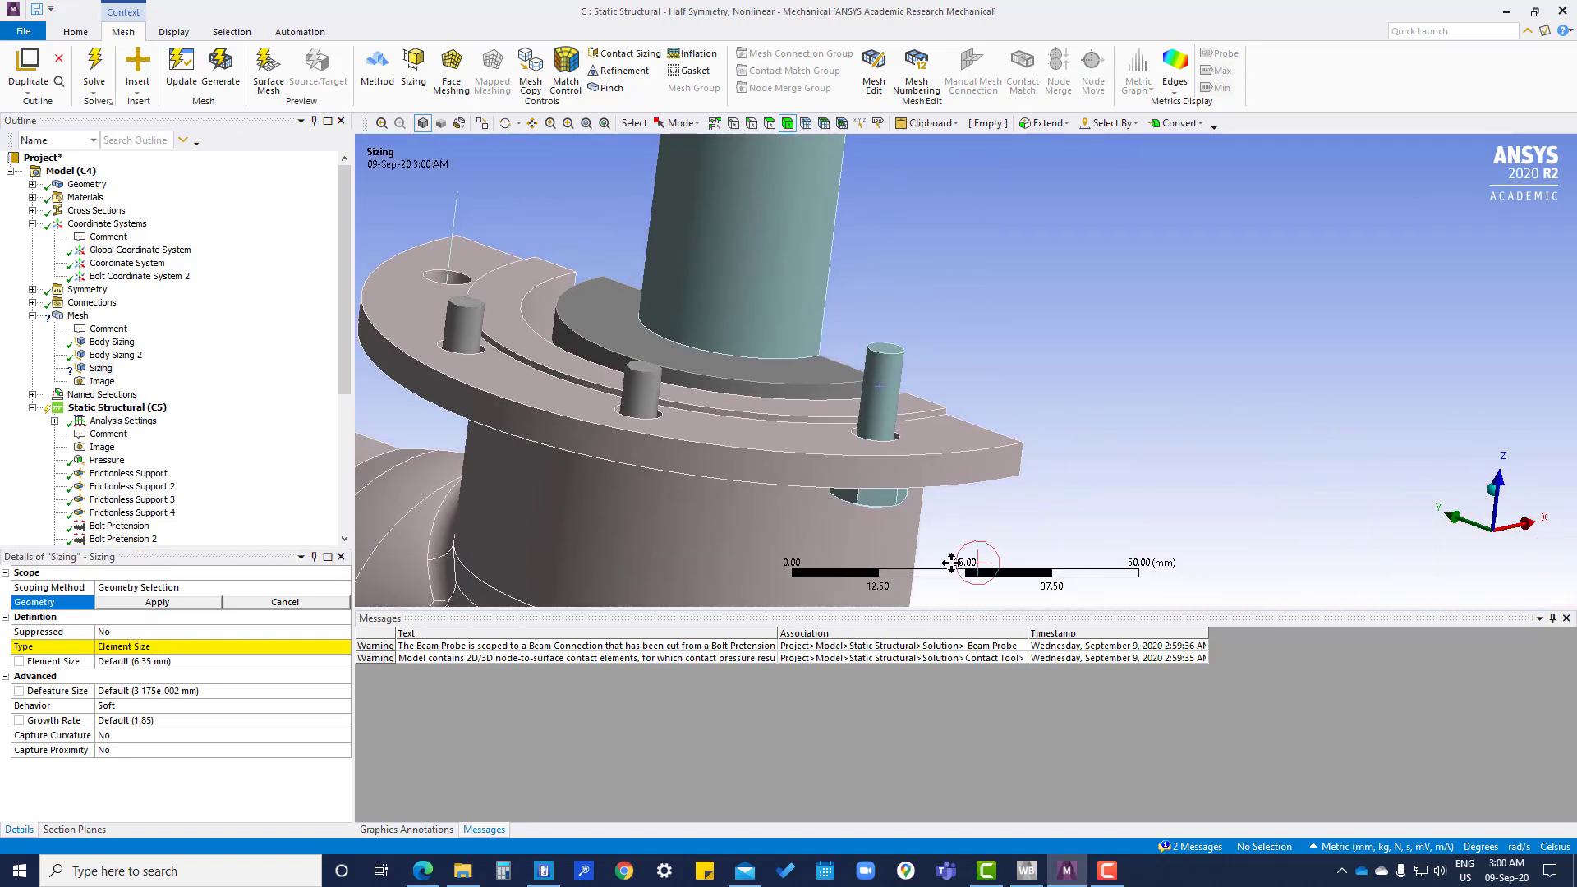
{"action": "left_click", "coordinate": [879, 404]}
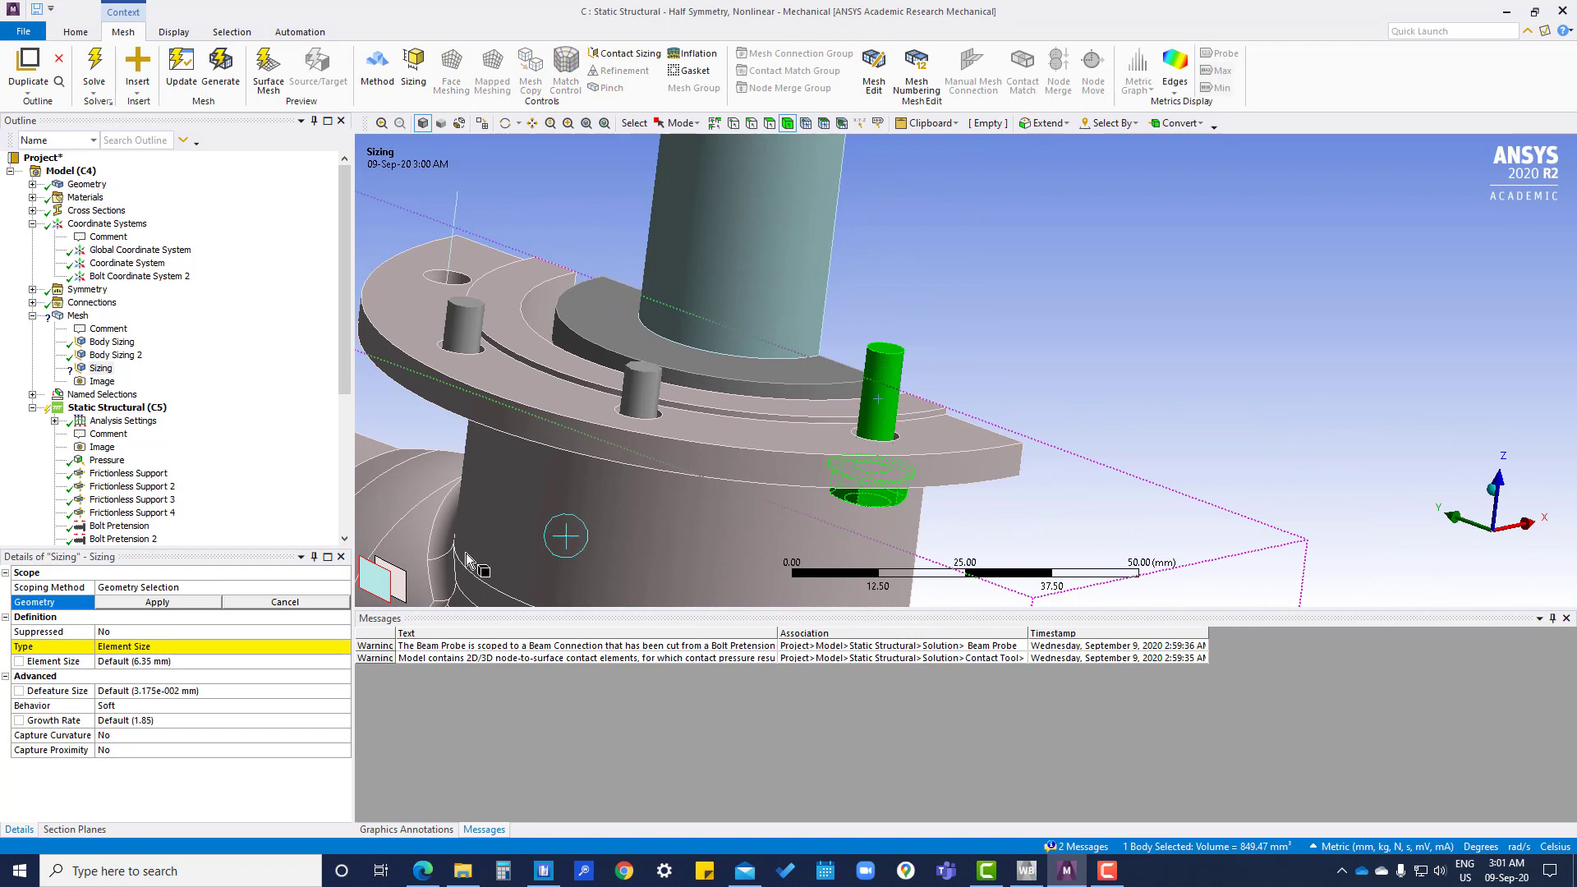
{"action": "left_click", "coordinate": [149, 604]}
{"action": "left_click", "coordinate": [156, 663]}
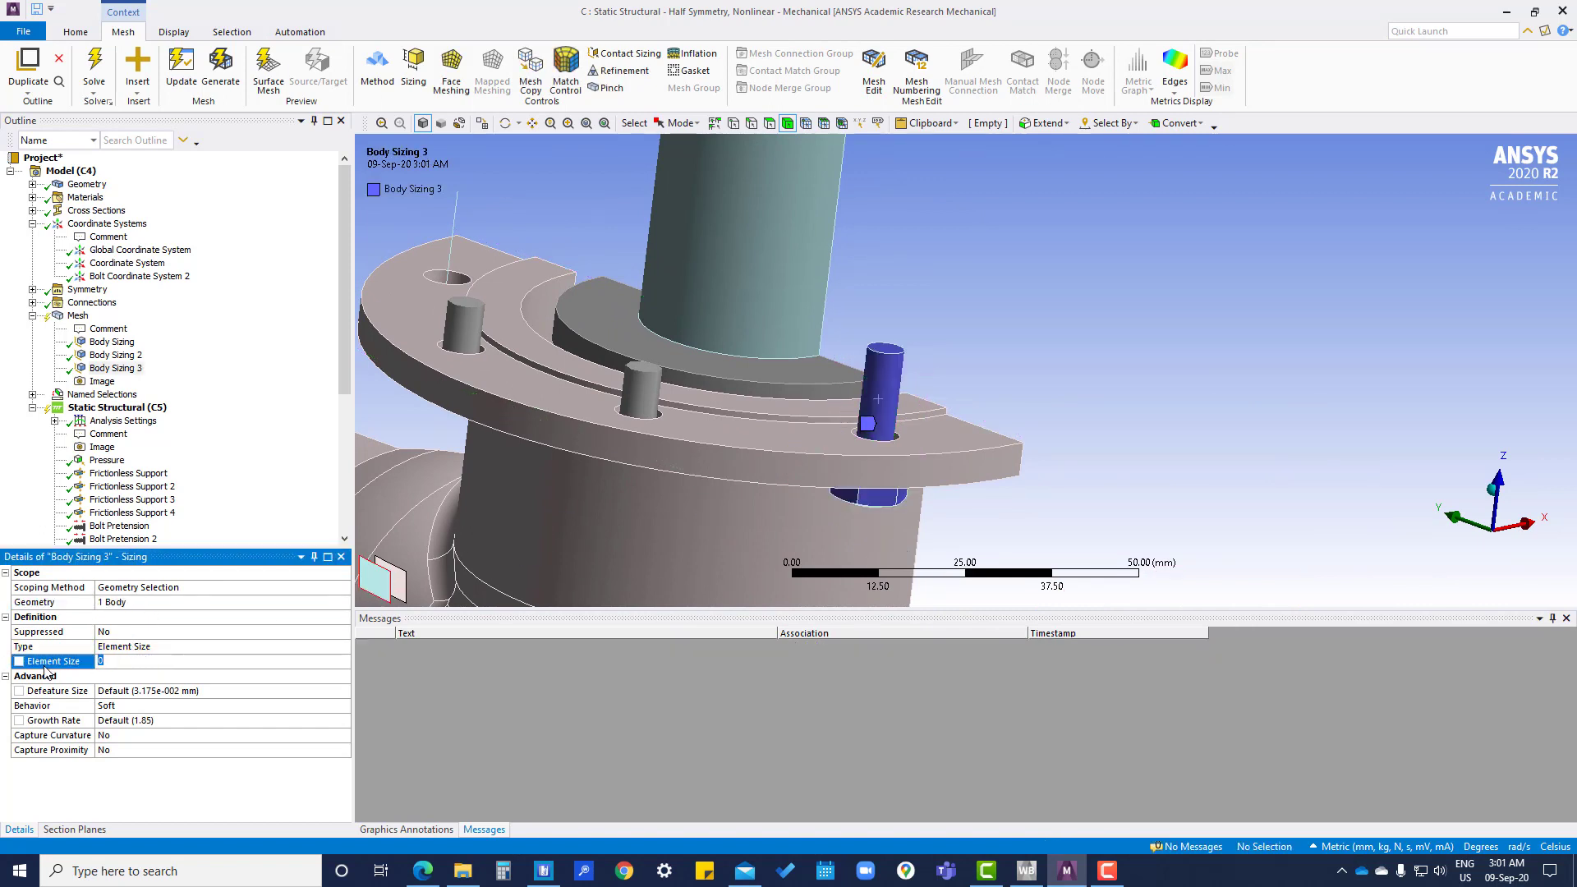
{"action": "left_click", "coordinate": [316, 514]}
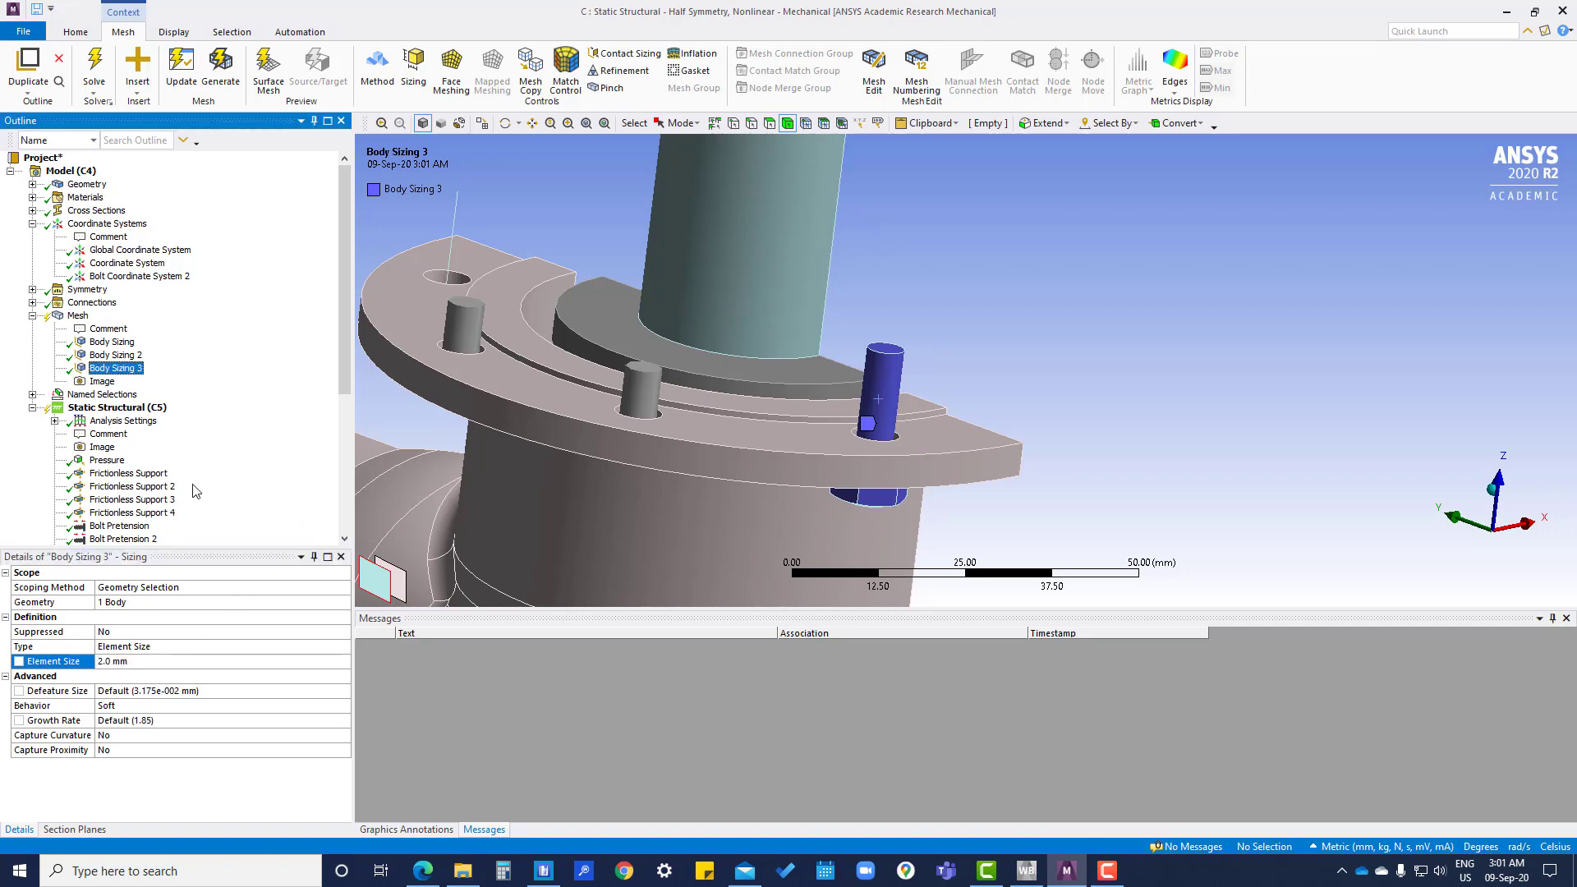
Generate the mesh, check the body sizing settings and inspect the elements on the solid bolt.
{"action": "right_click", "coordinate": [76, 317]}
{"action": "left_click", "coordinate": [126, 366]}
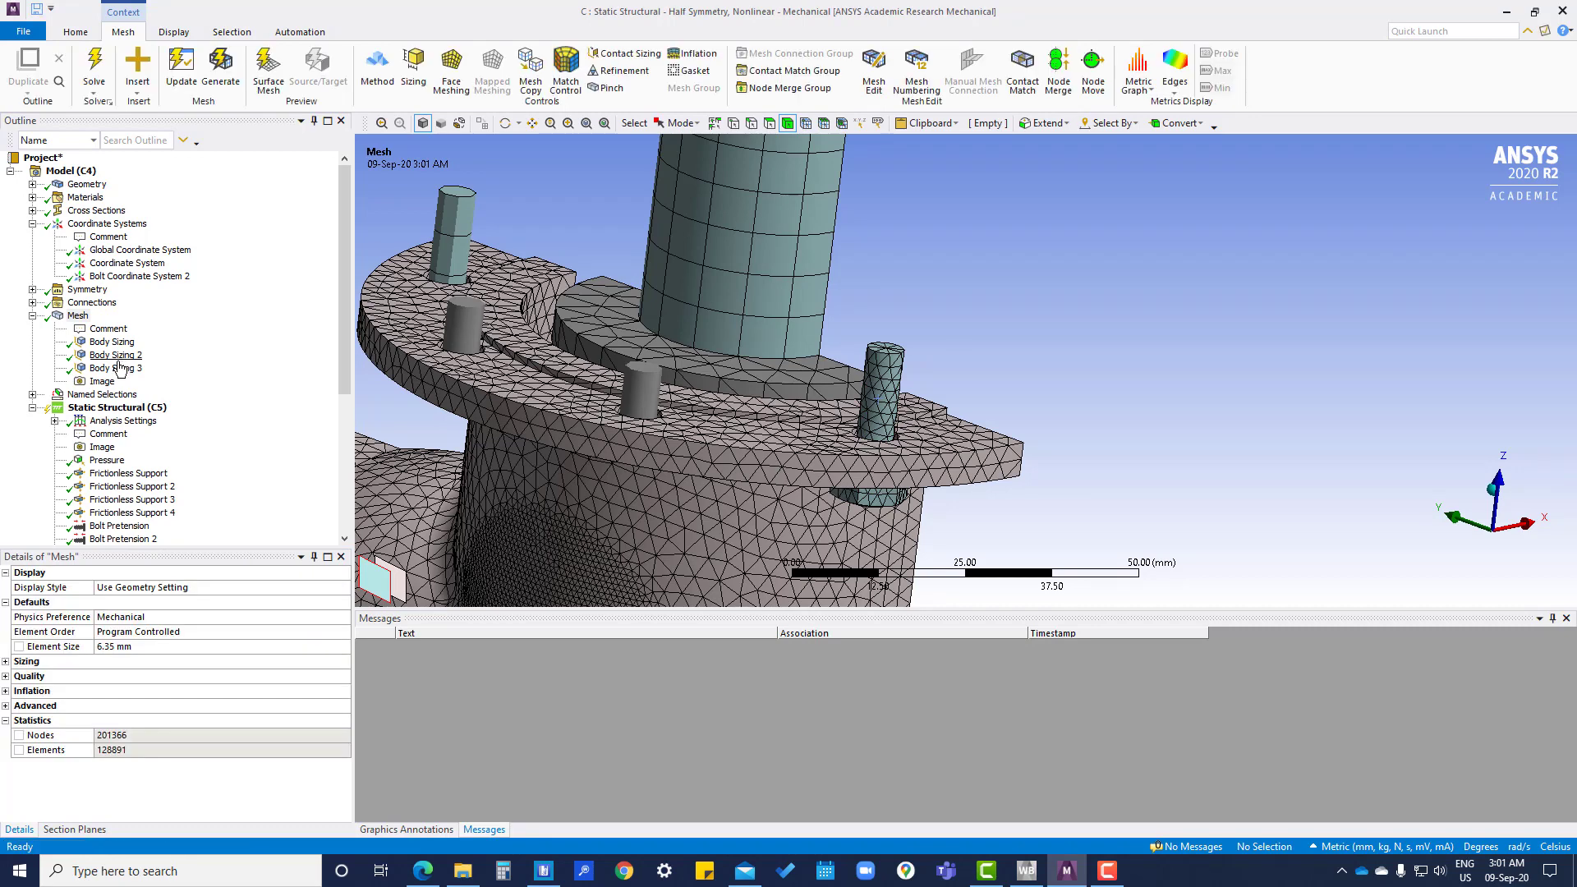
{"action": "left_click", "coordinate": [120, 369]}
{"action": "left_click", "coordinate": [126, 356]}
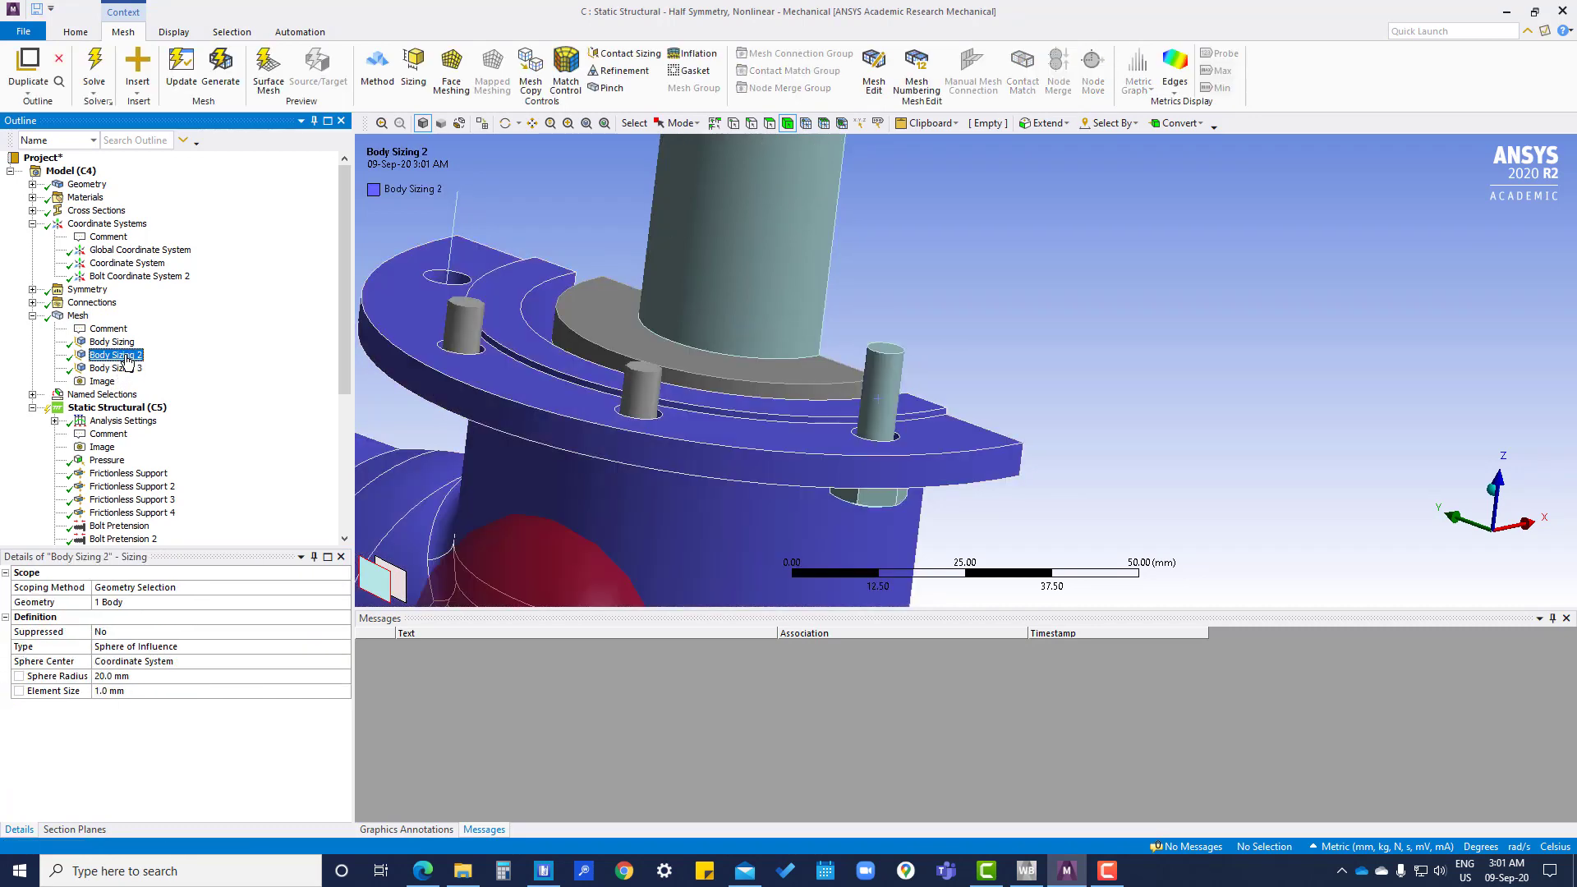
{"action": "left_click", "coordinate": [78, 316]}
{"action": "middle_click_drag", "start_coordinate": [821, 394], "coordinate": [872, 413]}
{"action": "scroll", "coordinate": [872, 413], "scroll_direction": "up", "scroll_amount": 5}
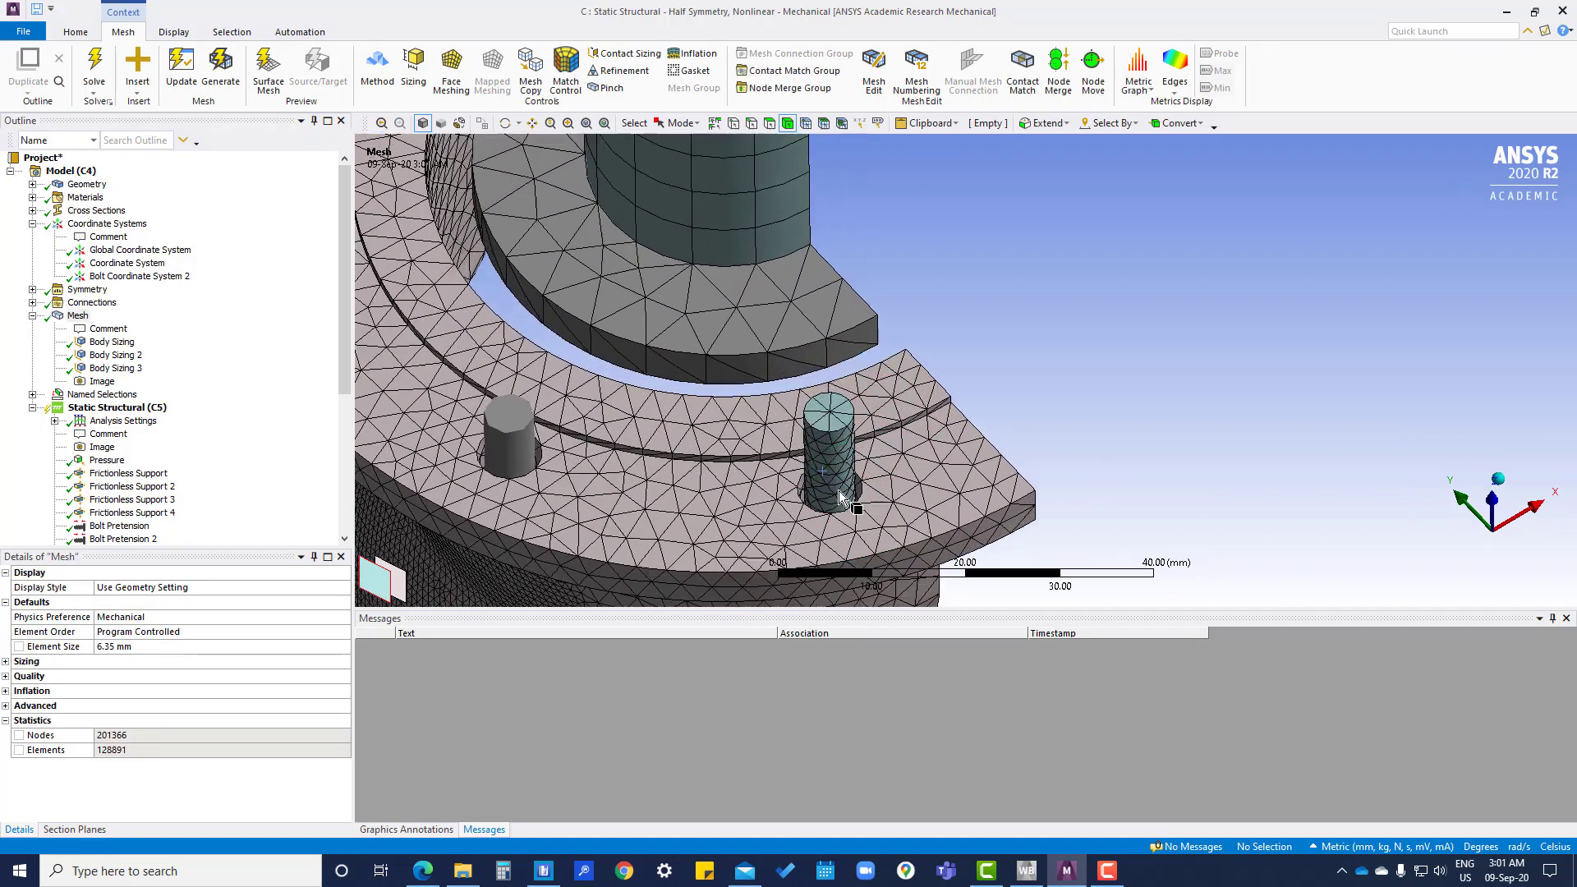
{"action": "middle_click_drag", "start_coordinate": [624, 427], "coordinate": [655, 446]}
Solve the Static Structural analysis with the refined bolt mesh.
{"action": "left_click", "coordinate": [123, 409]}
{"action": "right_click", "coordinate": [127, 413]}
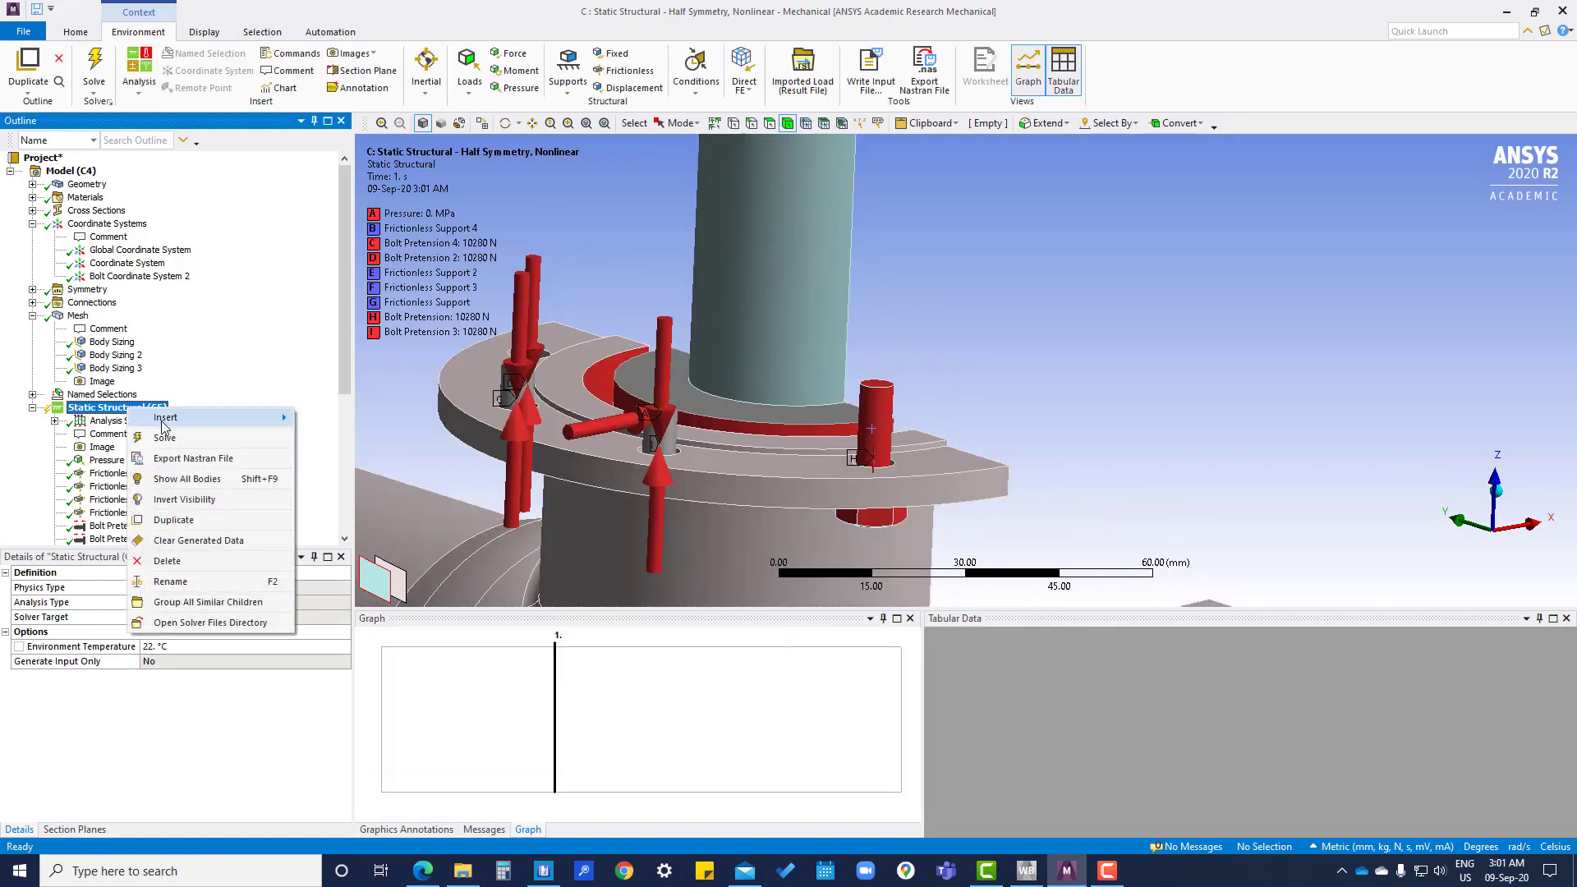
{"action": "left_click", "coordinate": [168, 443]}
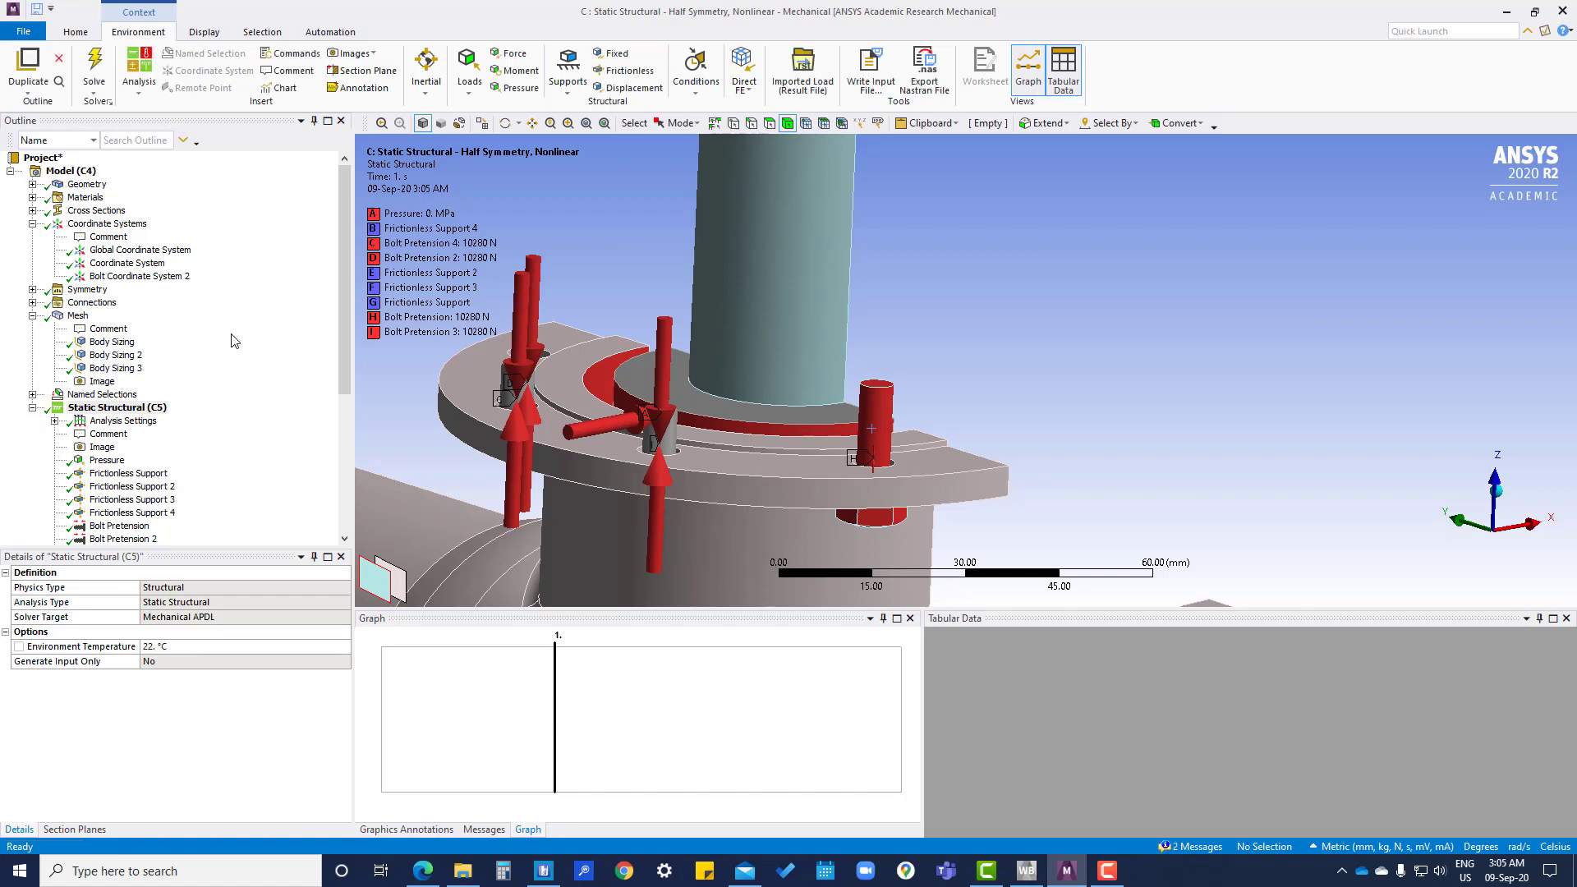
Display Solution Information's constraint equations on the geometry and show all hidden bodies again.
{"action": "left_click", "coordinate": [101, 408]}
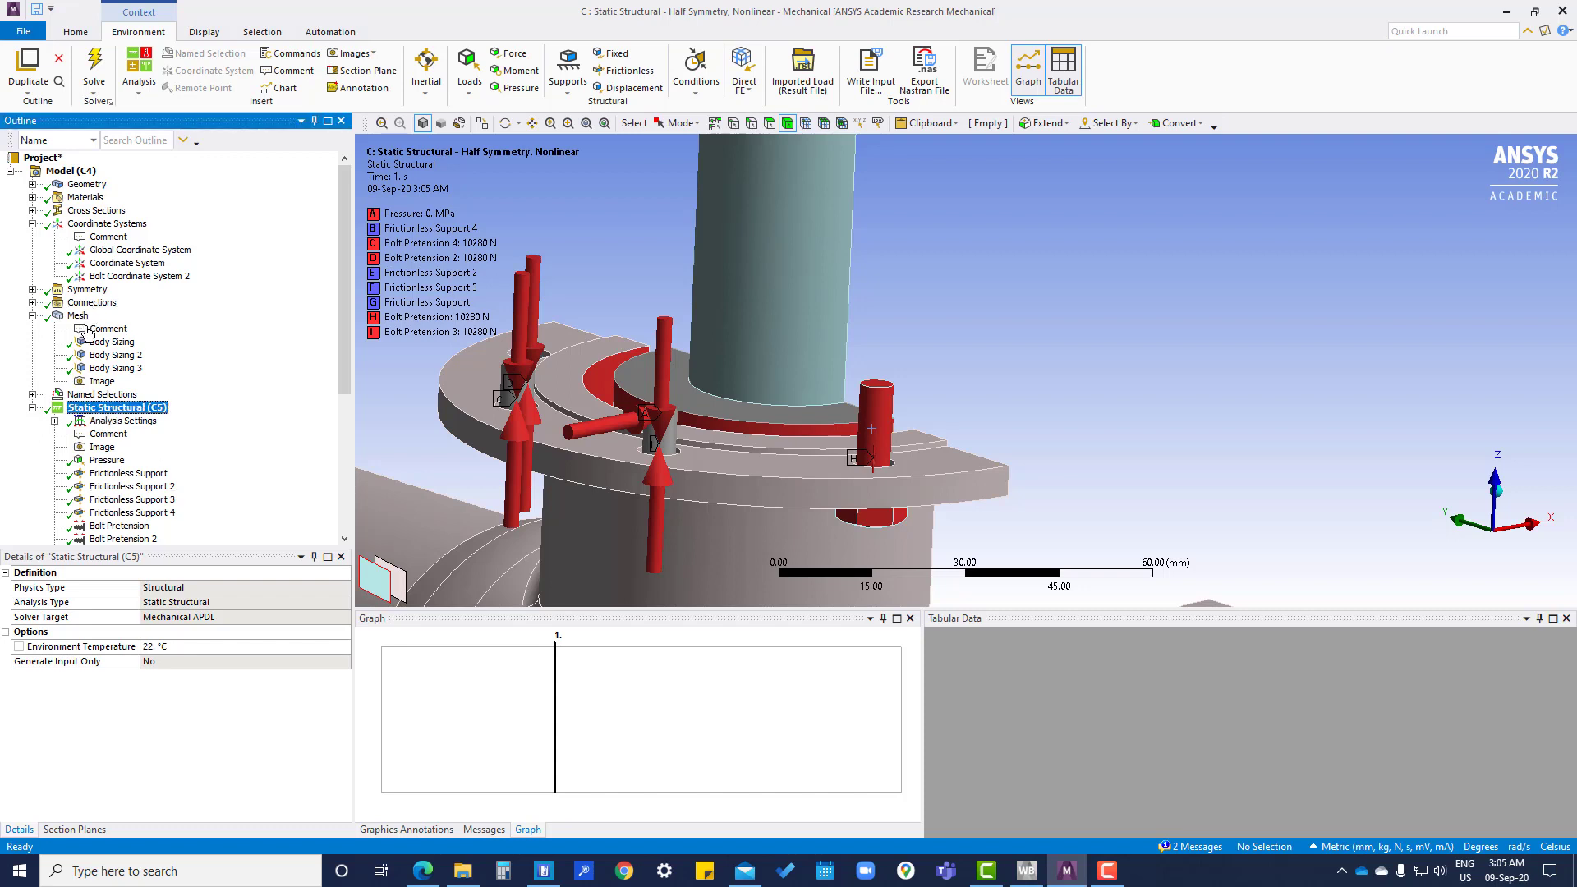
{"action": "scroll", "coordinate": [140, 460], "scroll_direction": "down", "scroll_amount": 3}
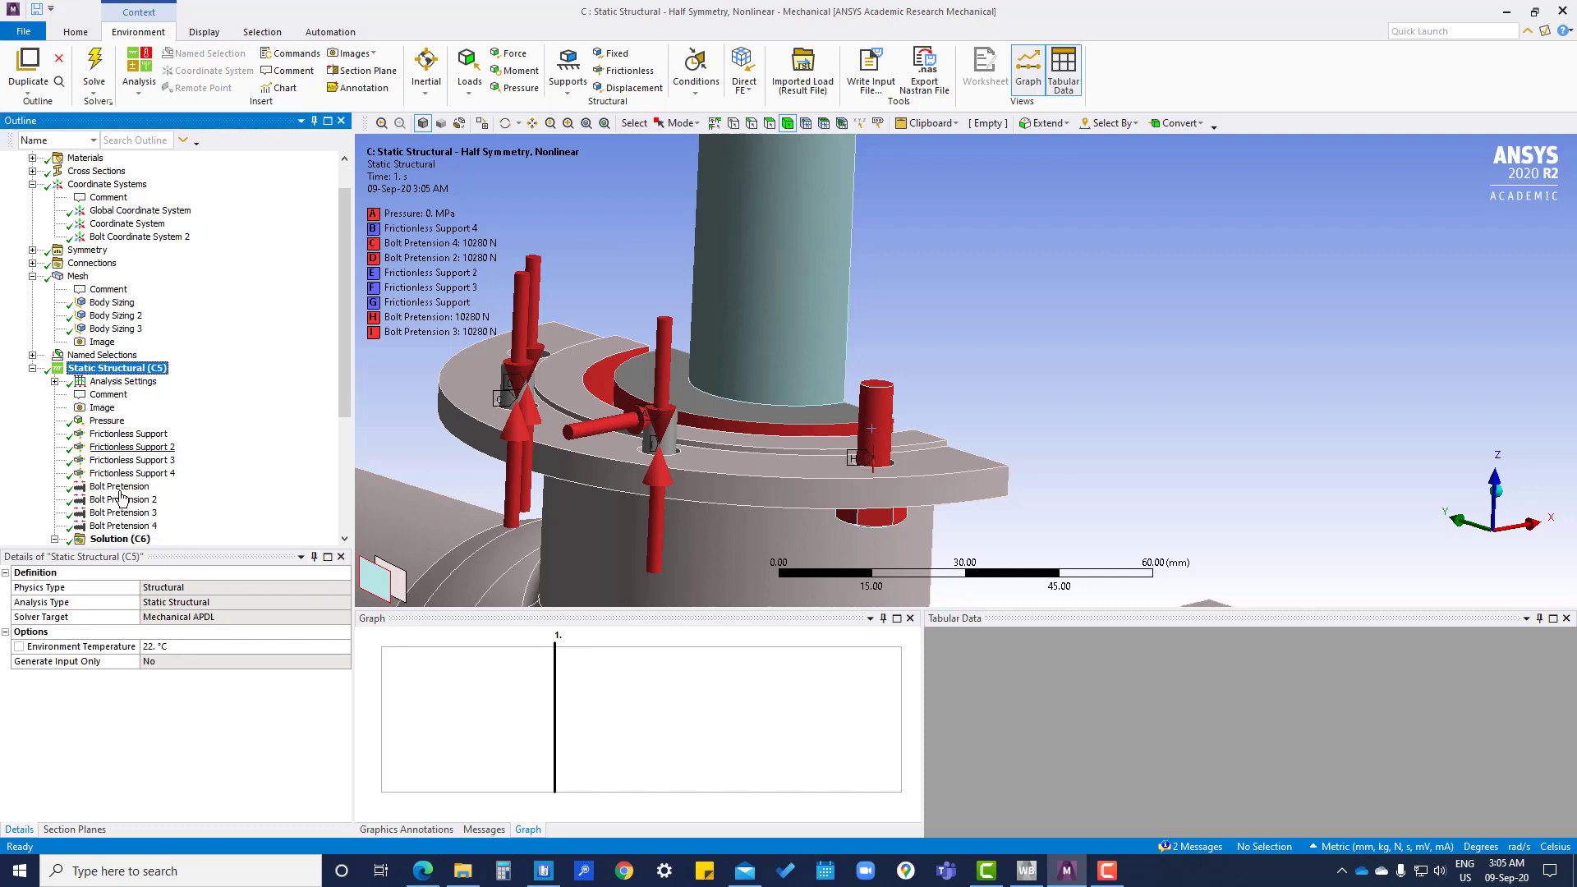
{"action": "left_click", "coordinate": [123, 461]}
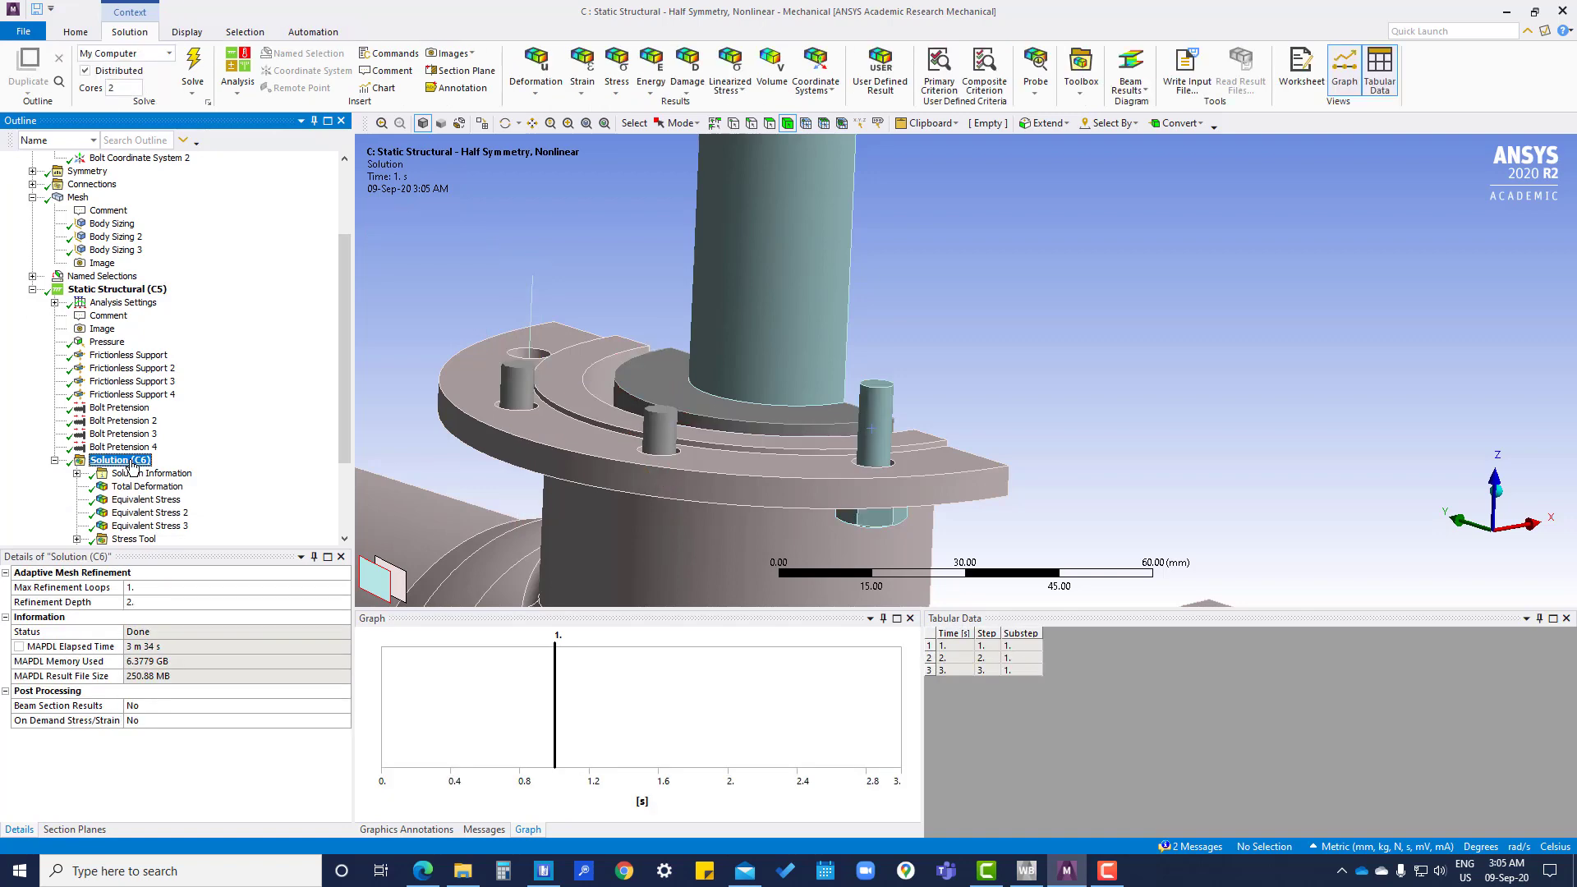
{"action": "left_click", "coordinate": [149, 473]}
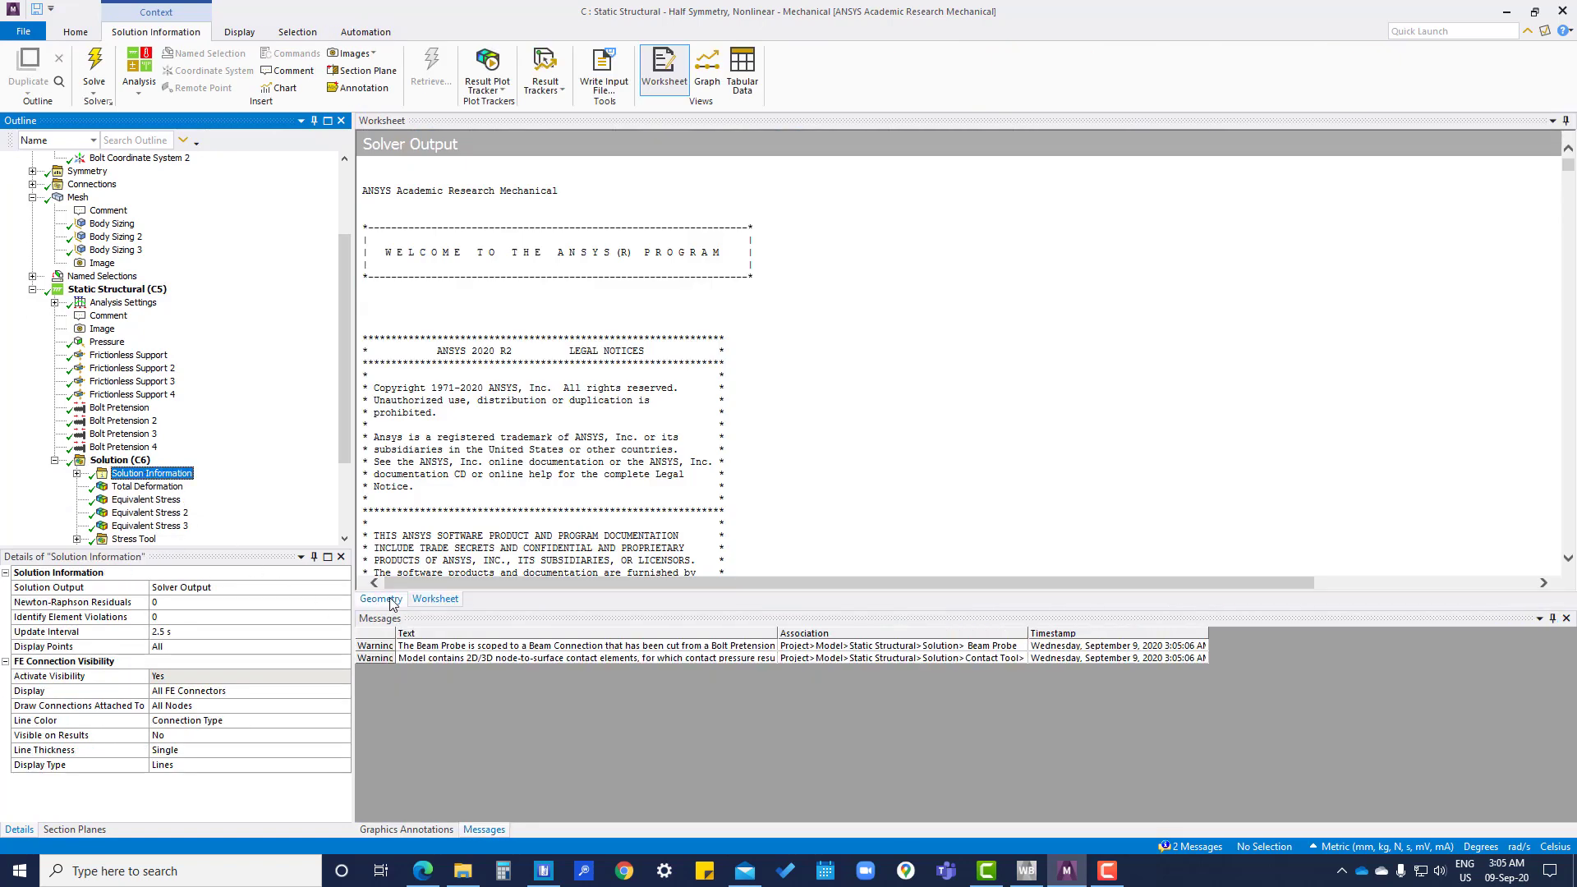
{"action": "left_click", "coordinate": [380, 600]}
{"action": "scroll", "coordinate": [920, 427], "scroll_direction": "up", "scroll_amount": 3}
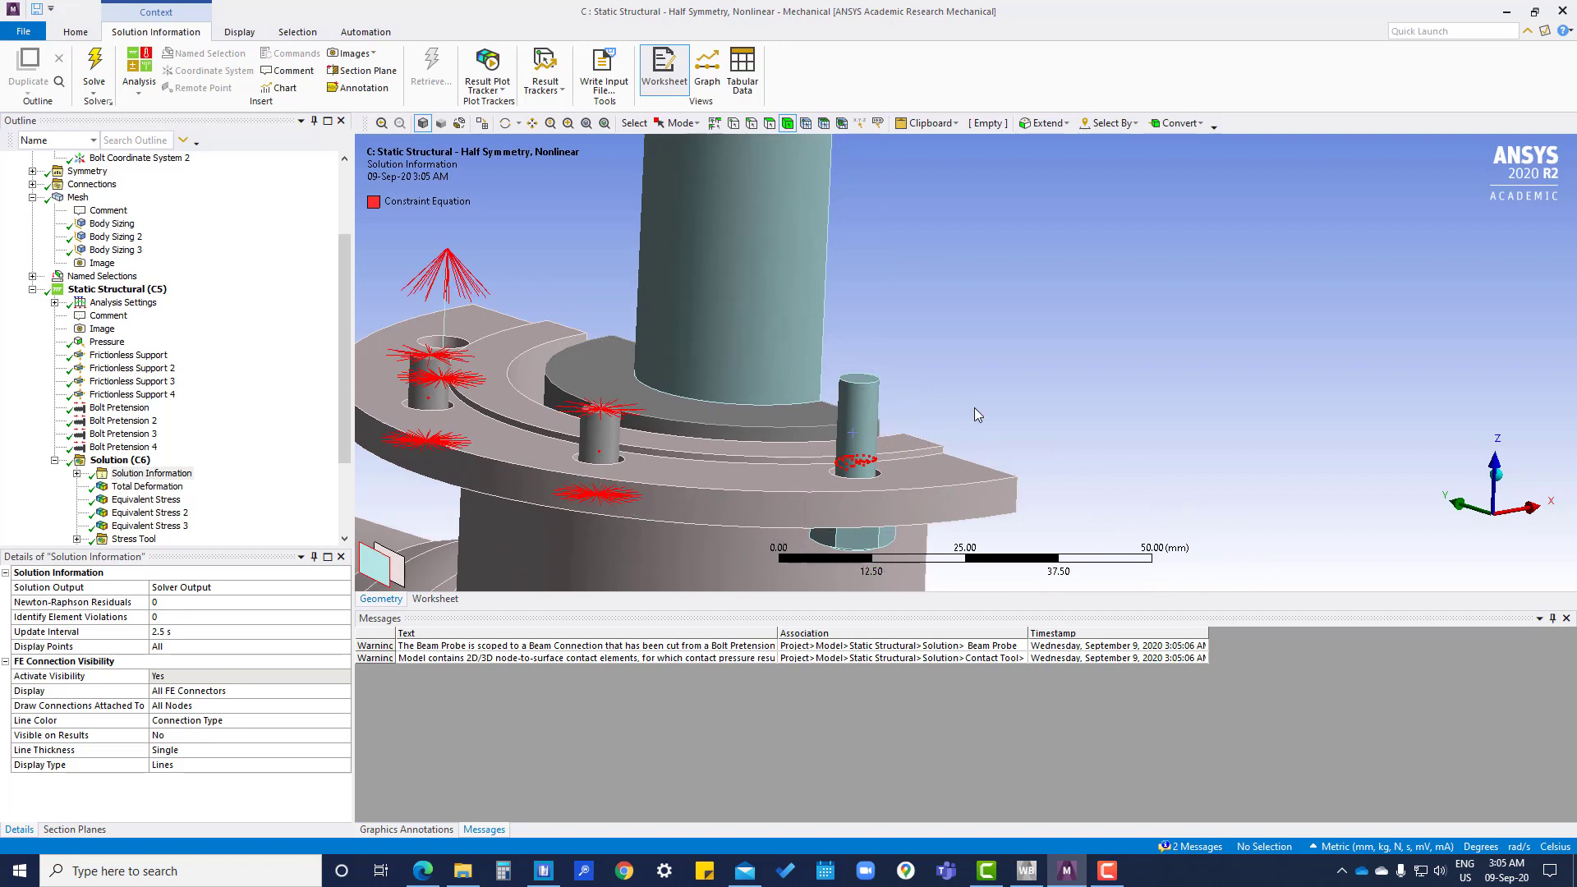
{"action": "right_click", "coordinate": [1100, 367]}
{"action": "left_click", "coordinate": [1167, 453]}
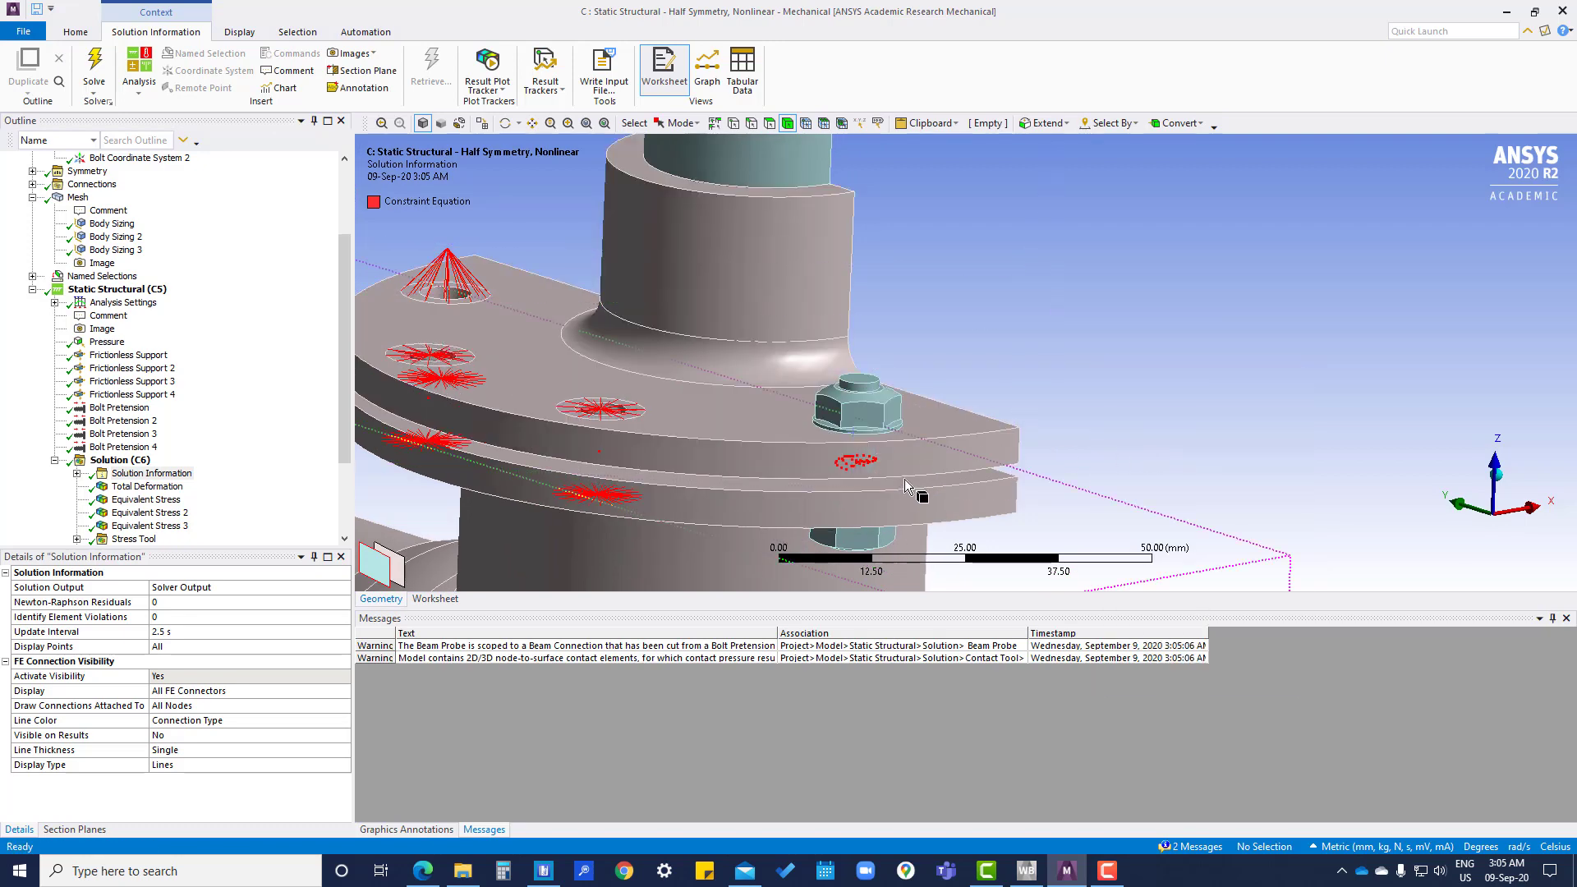
Examine the constraint equations at the solid bolt's pretension section and around the flange holes.
{"action": "middle_click_drag", "start_coordinate": [901, 477], "coordinate": [853, 516]}
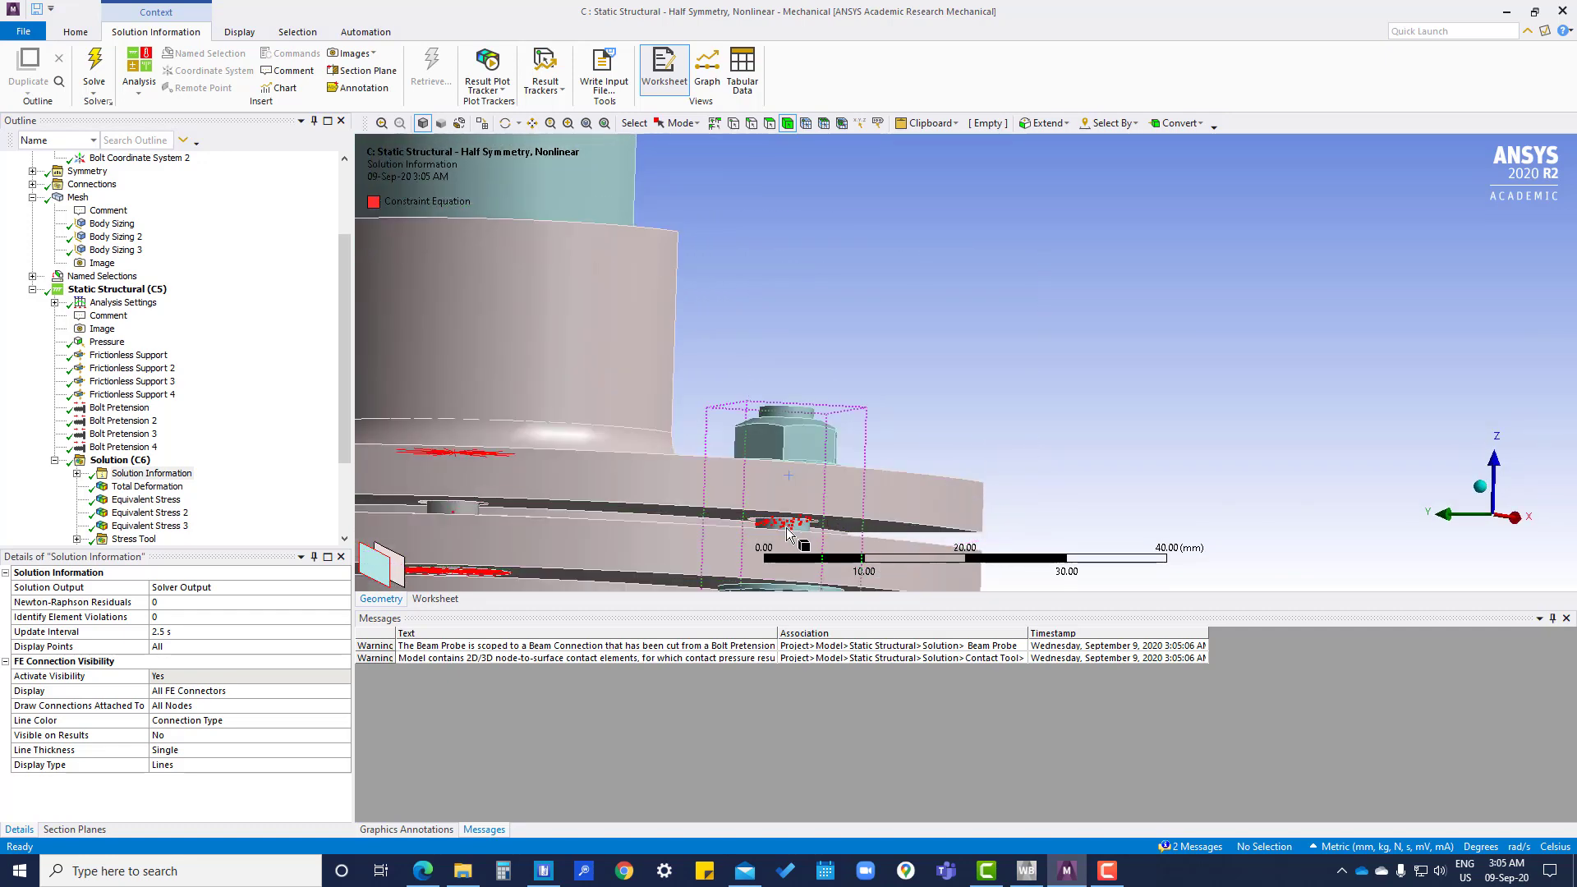
{"action": "scroll", "coordinate": [1054, 509], "scroll_direction": "down", "scroll_amount": 3}
{"action": "middle_click_drag", "start_coordinate": [1054, 509], "coordinate": [1005, 471]}
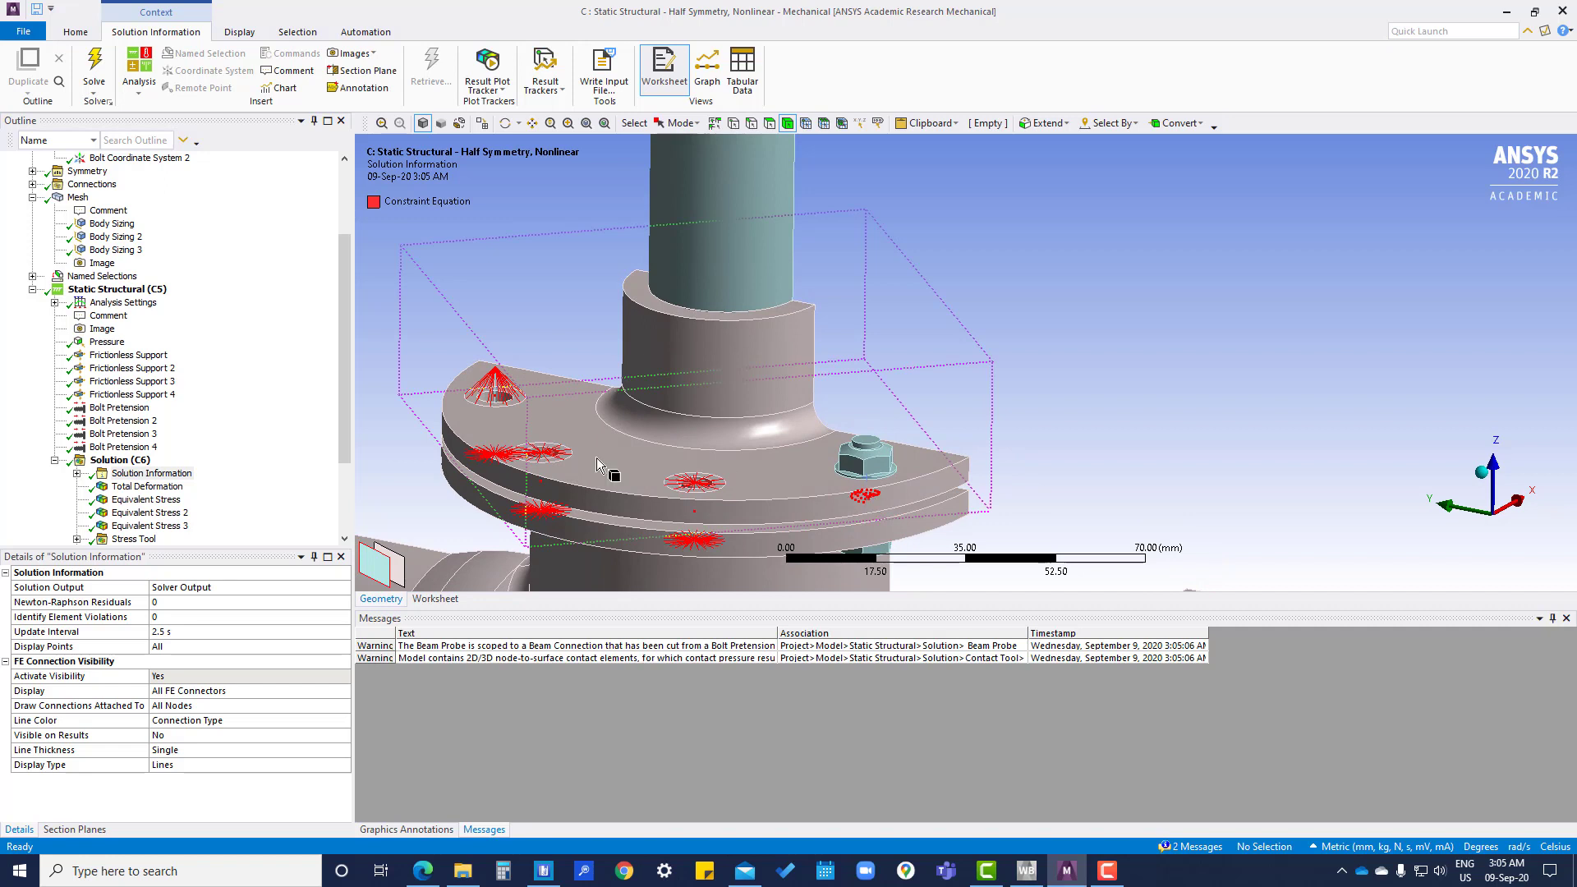
{"action": "scroll", "coordinate": [977, 365], "scroll_direction": "up", "scroll_amount": 1}
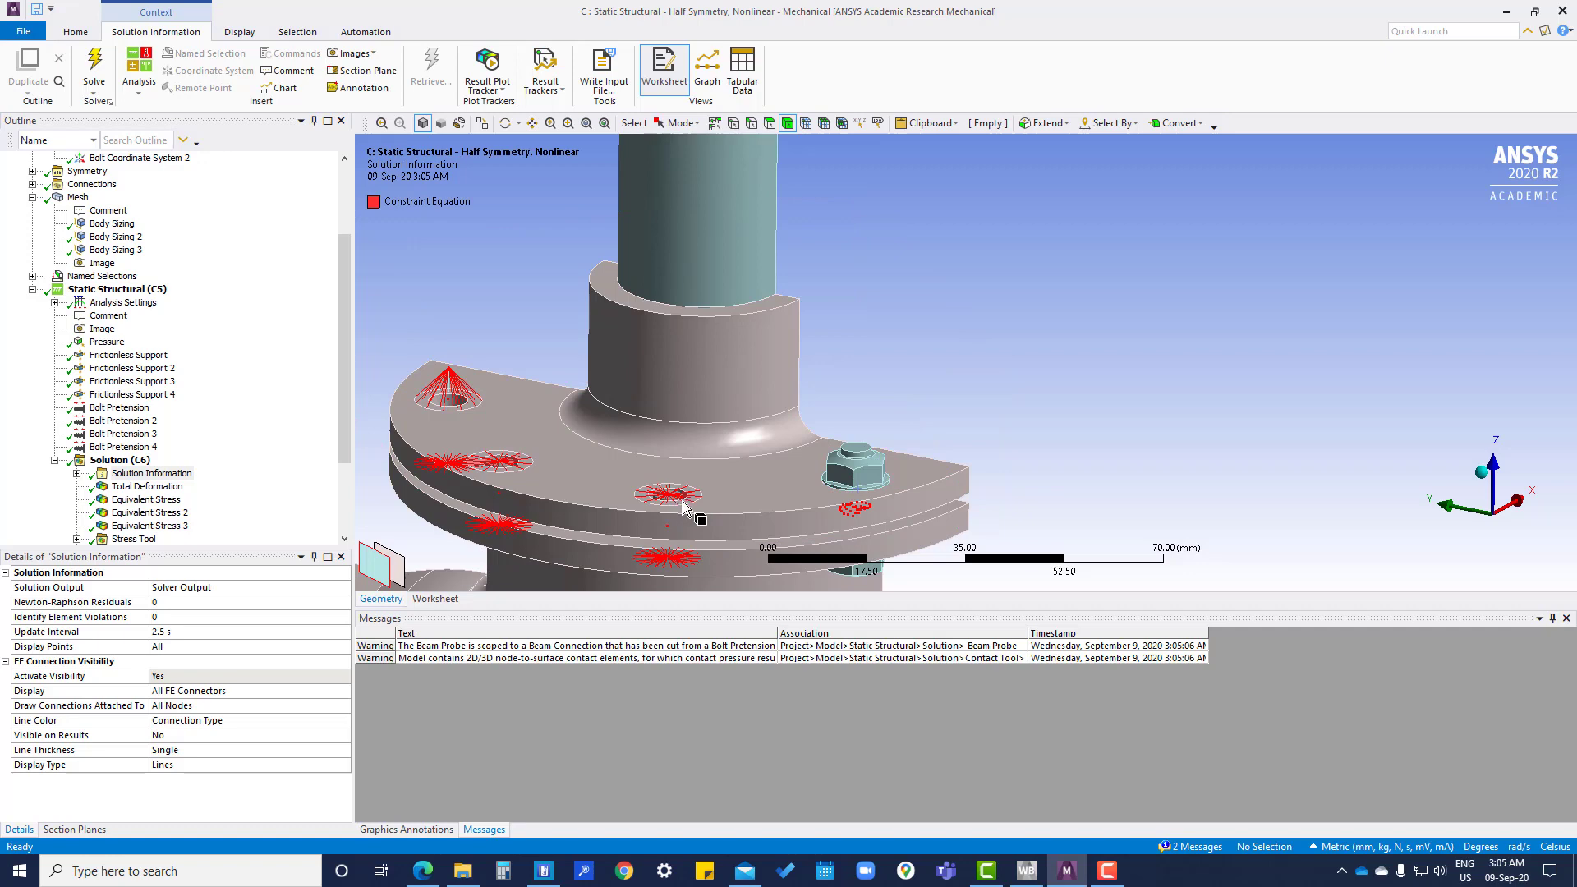
{"action": "middle_click_drag", "start_coordinate": [667, 515], "coordinate": [696, 542]}
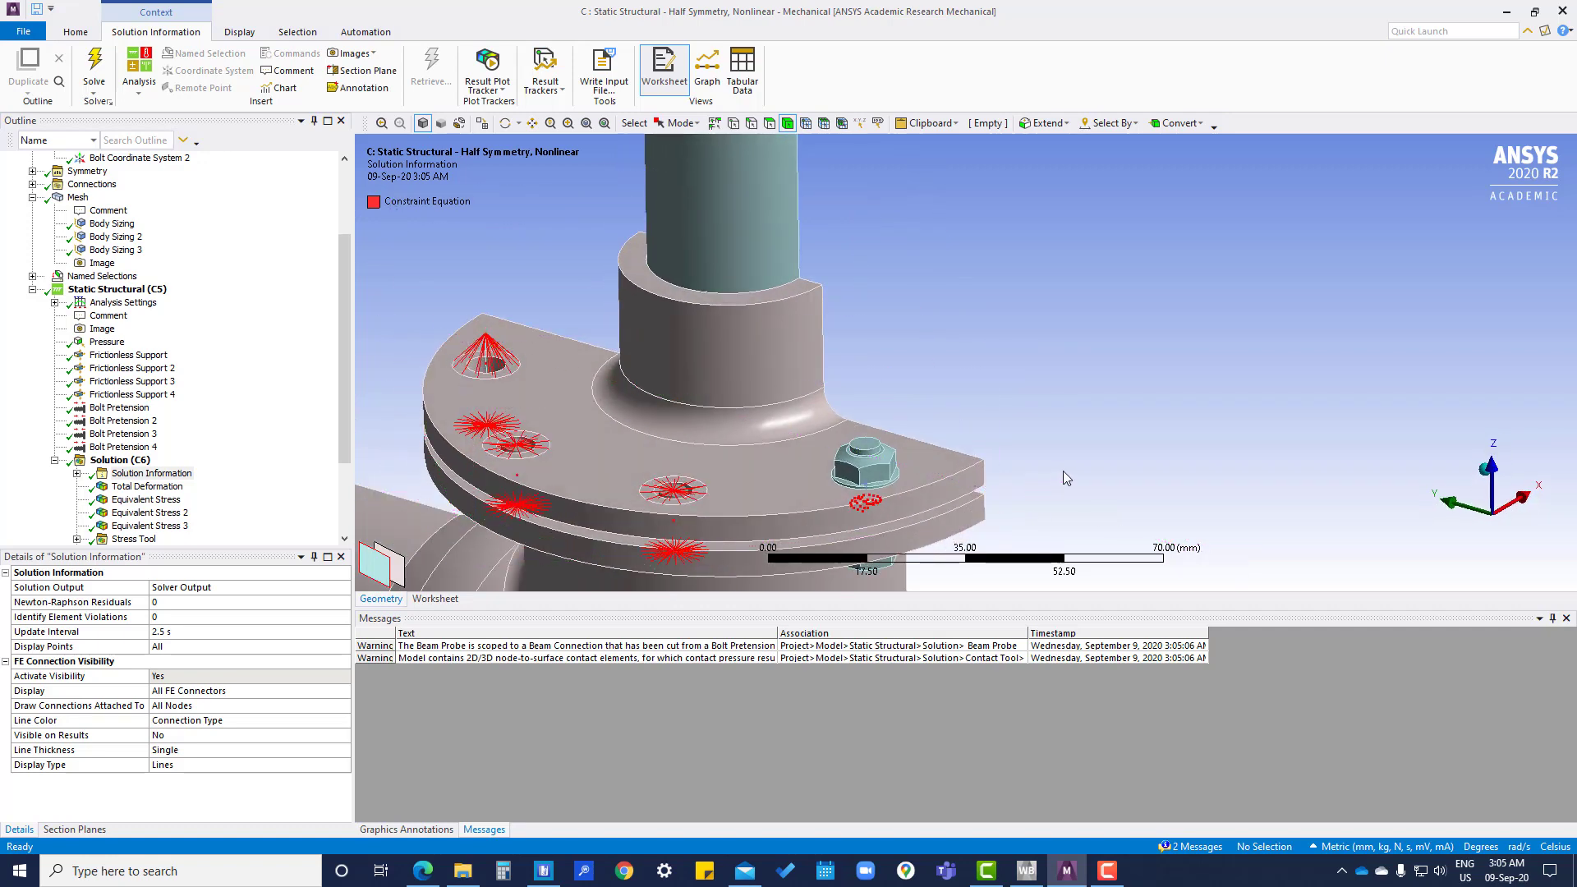
{"action": "scroll", "coordinate": [1062, 471], "scroll_direction": "down", "scroll_amount": 2}
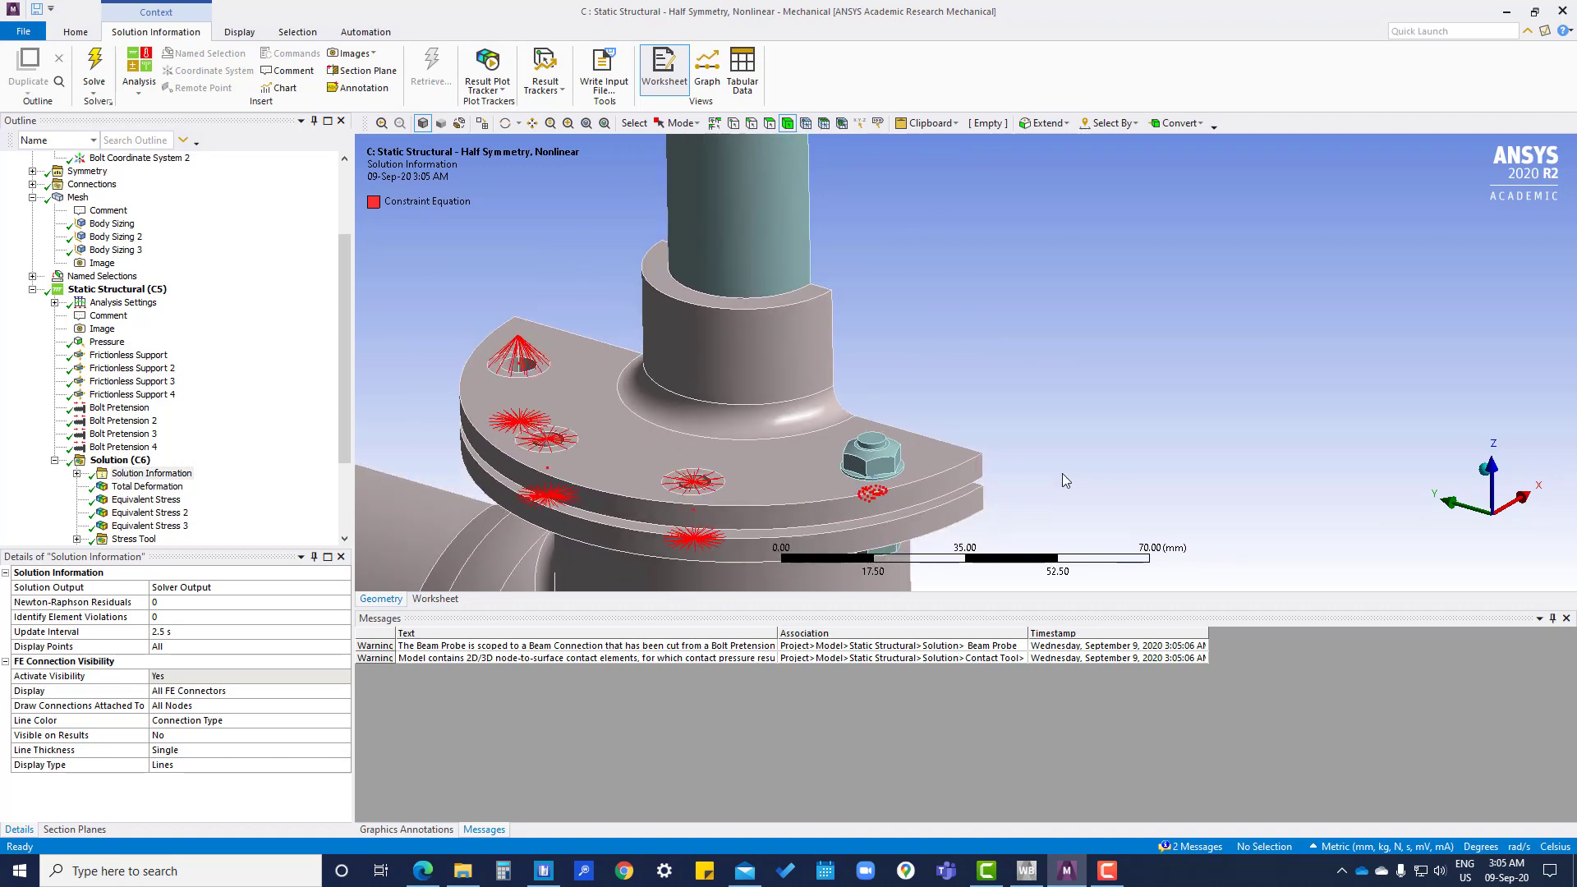